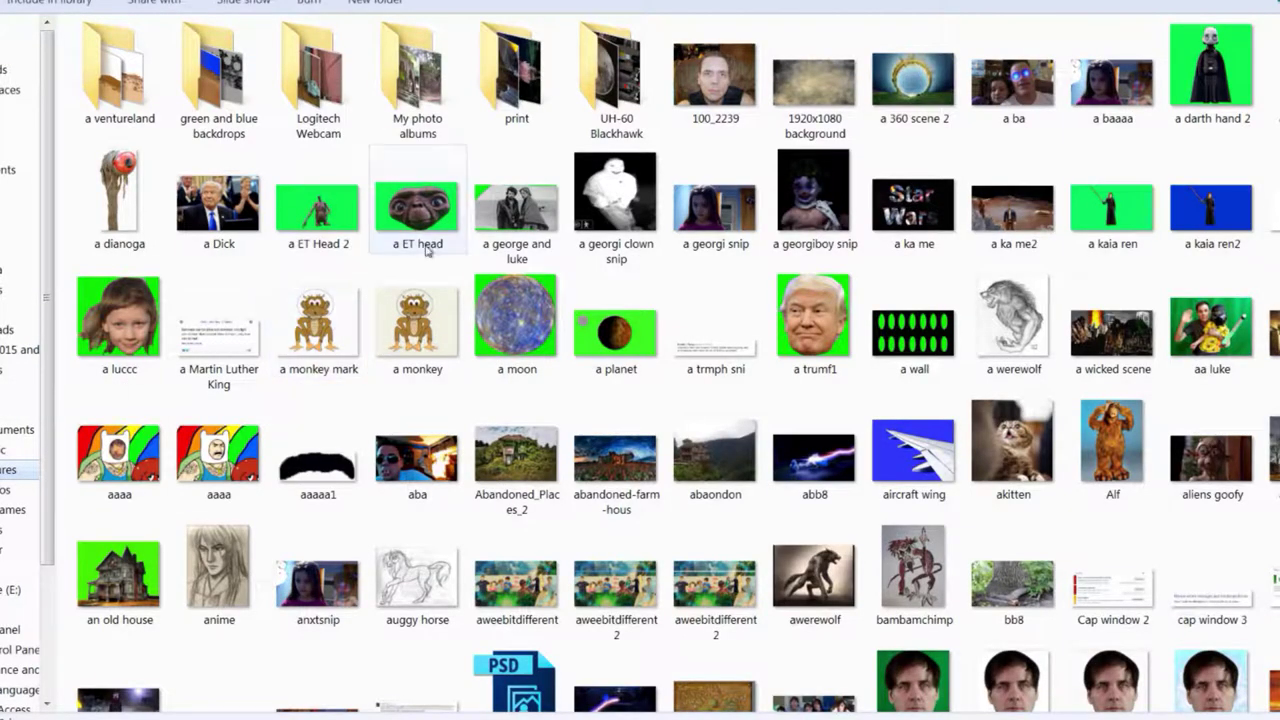
# Open the 'a ventureland' folder from the Pictures library in Explorer
pyautogui.click(434, 230)
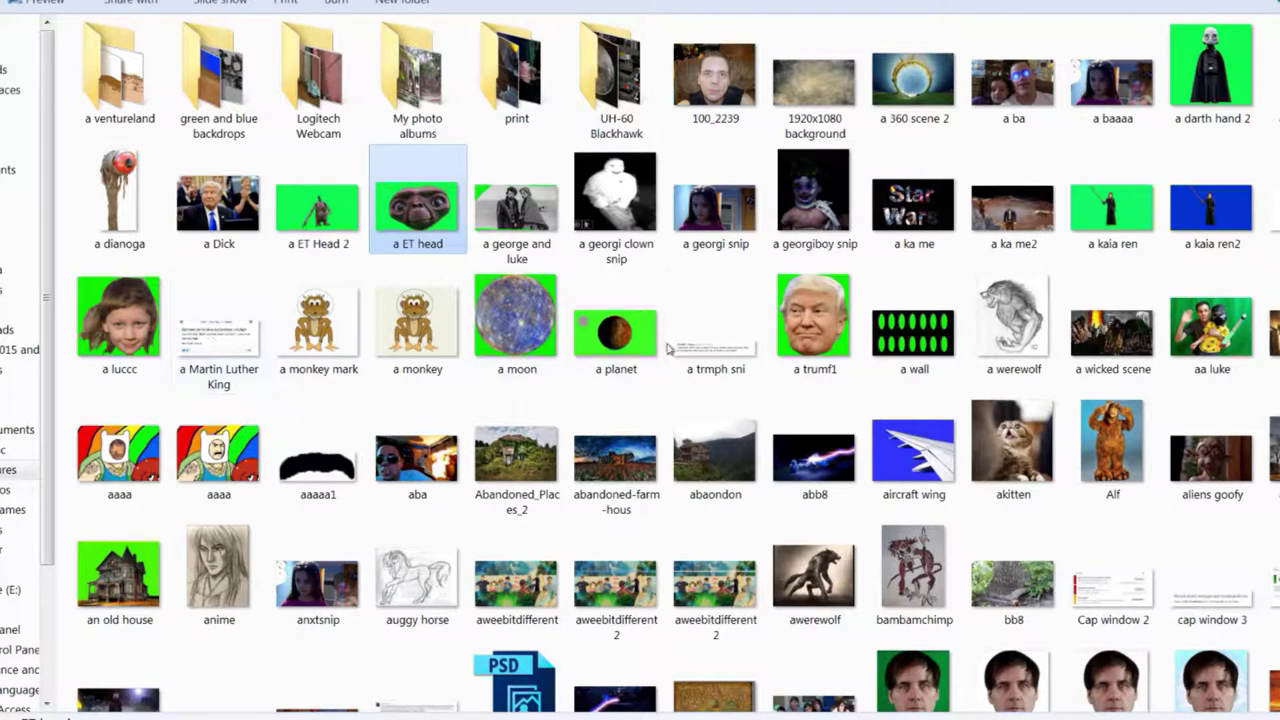
pyautogui.click(955, 496)
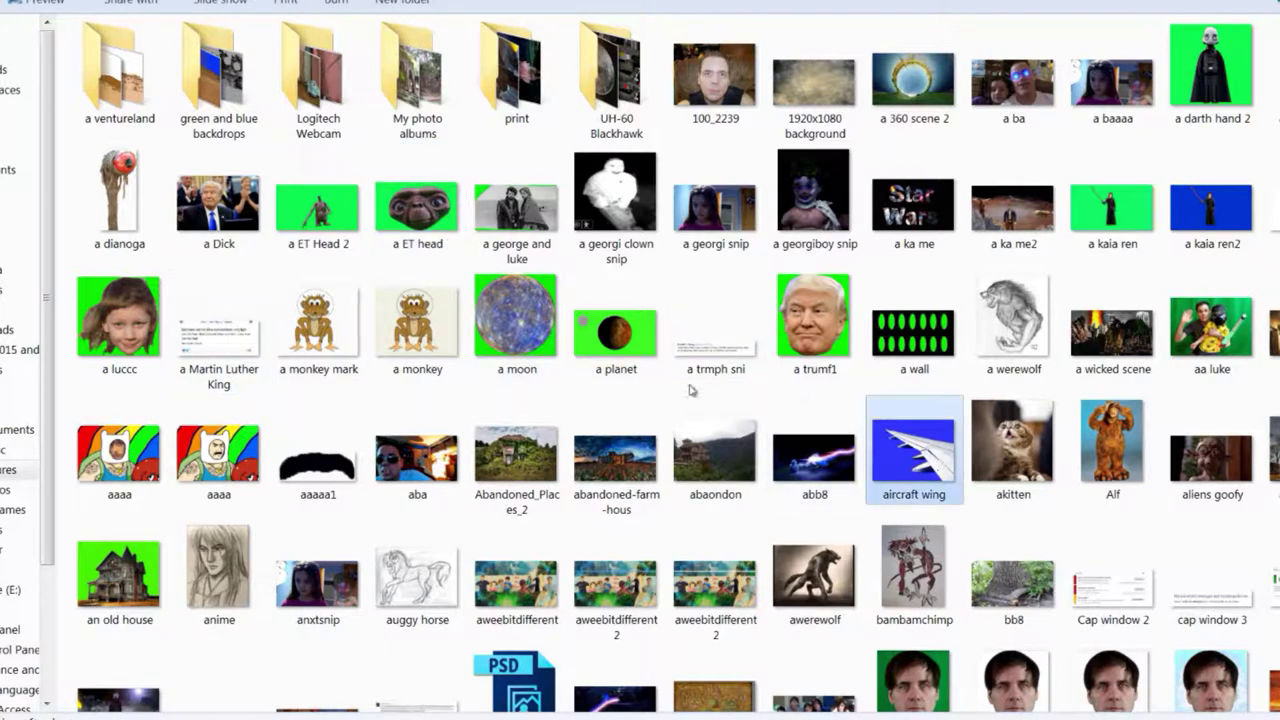
pyautogui.click(115, 95)
pyautogui.doubleClick(115, 95)
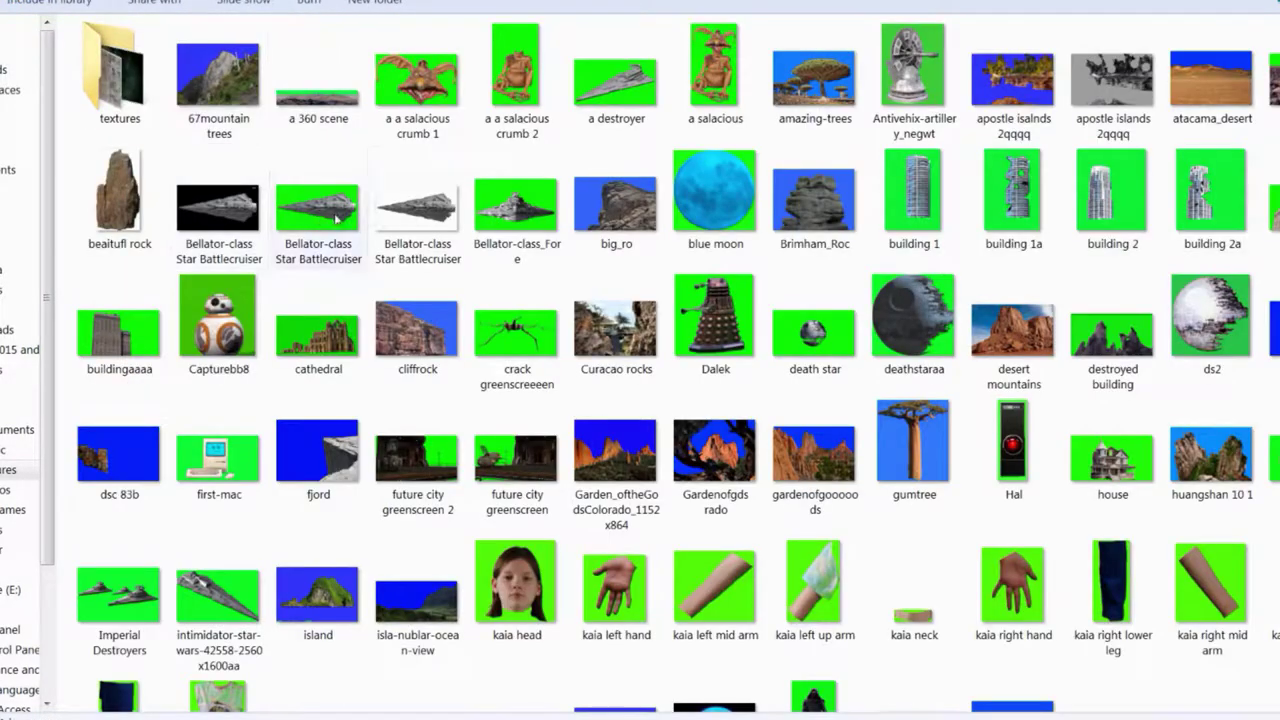
# Drag the deathstaraa Death Star image from Explorer into HitFilm's Media panel
pyautogui.click(712, 226)
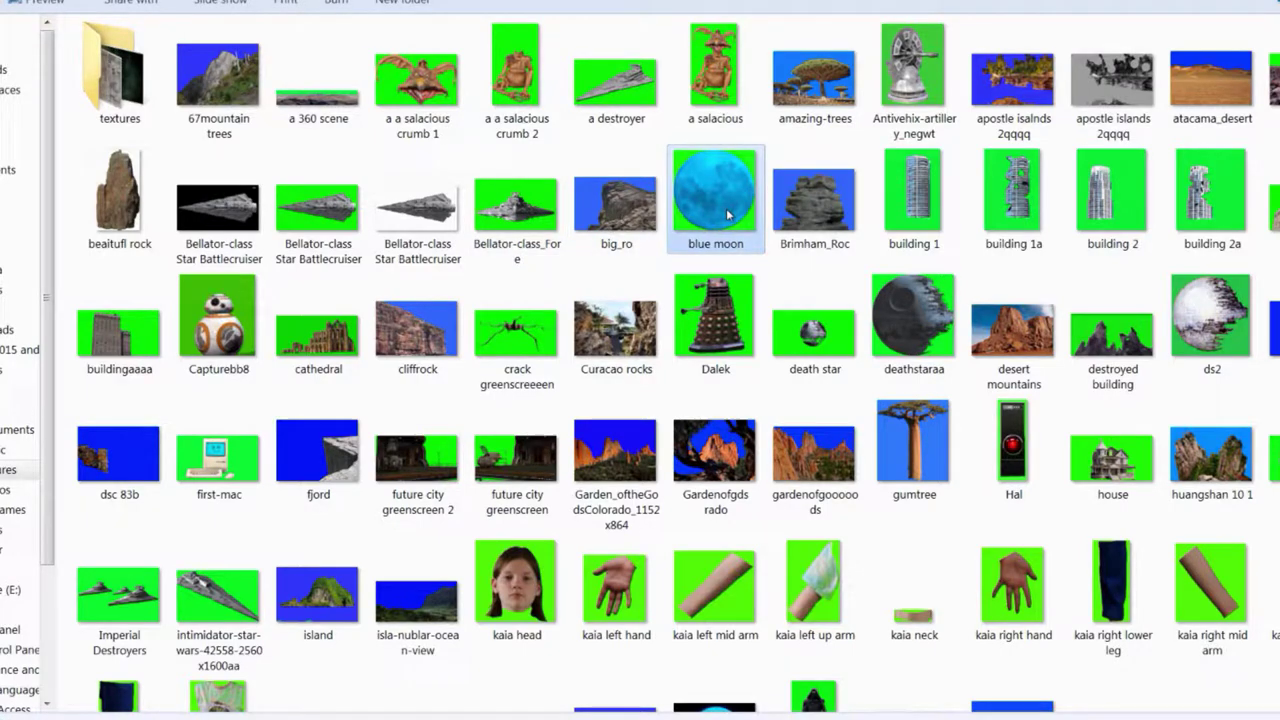
pyautogui.click(932, 314)
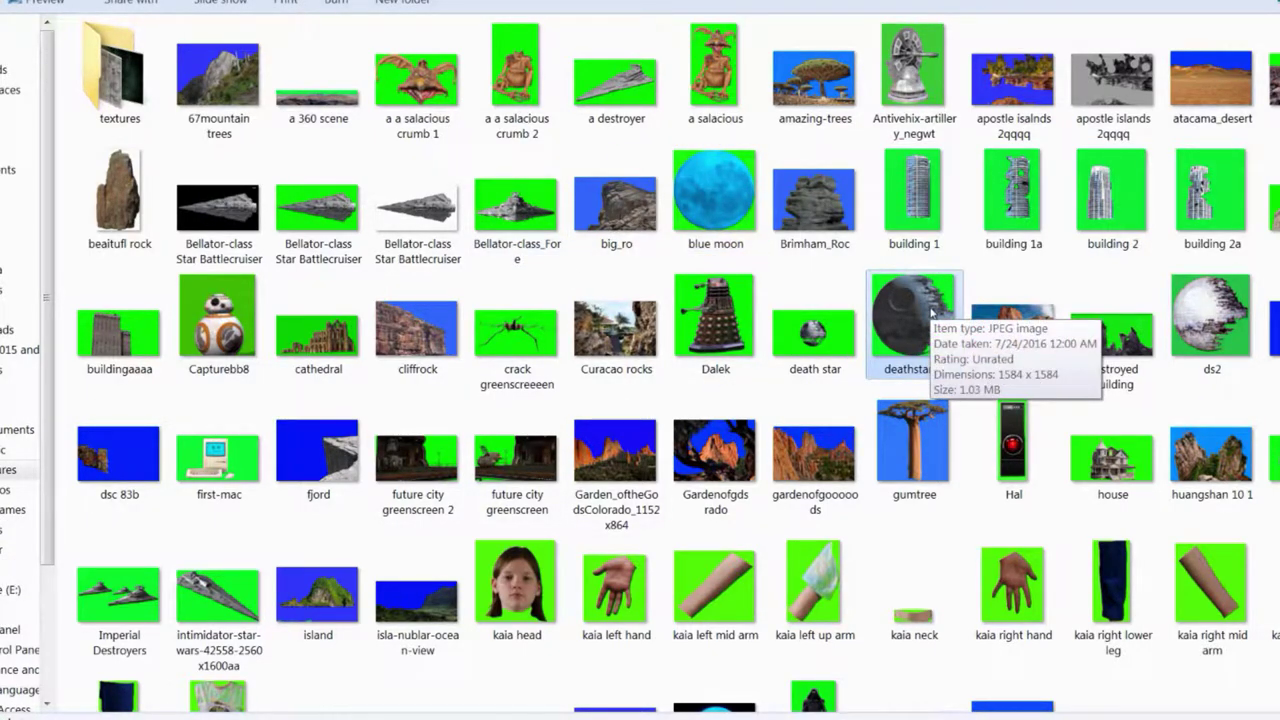
pyautogui.moveTo(932, 314); pyautogui.dragTo(30, 650)
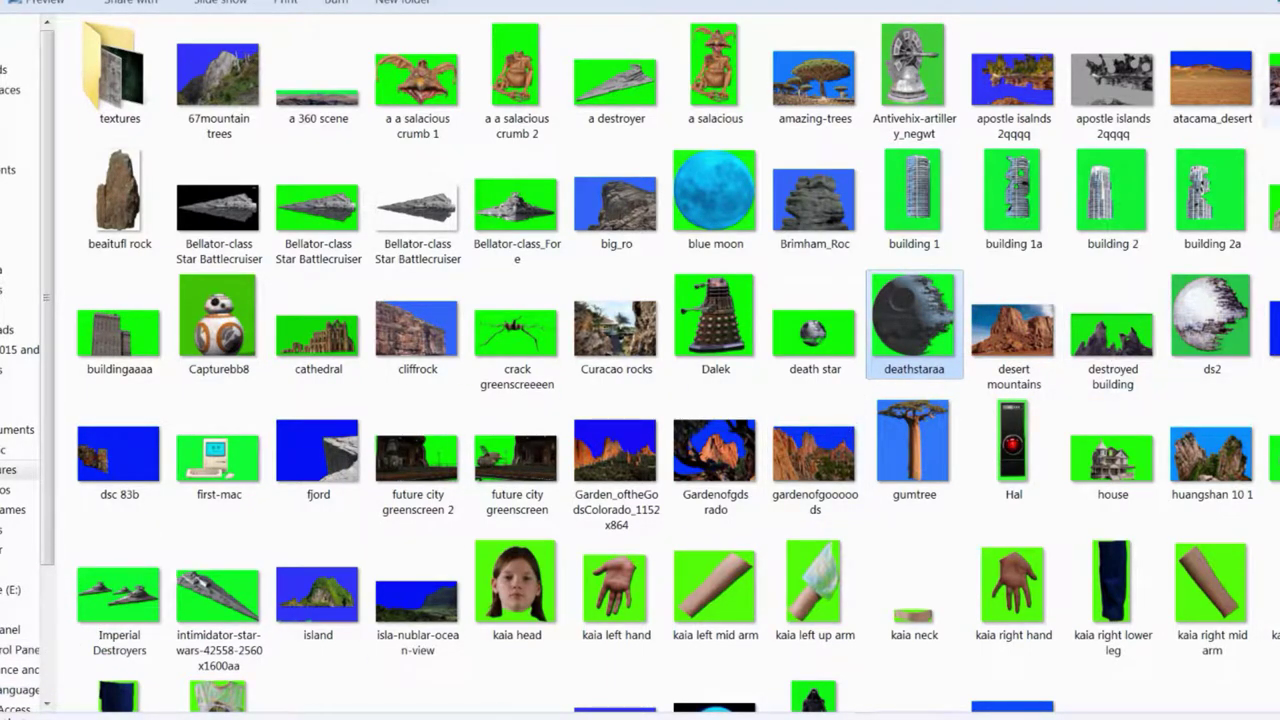
pyautogui.moveTo(1110, 335)
pyautogui.mouseDown()
pyautogui.moveTo(1240, 158)
pyautogui.moveTo(25, 670)
pyautogui.mouseUp()
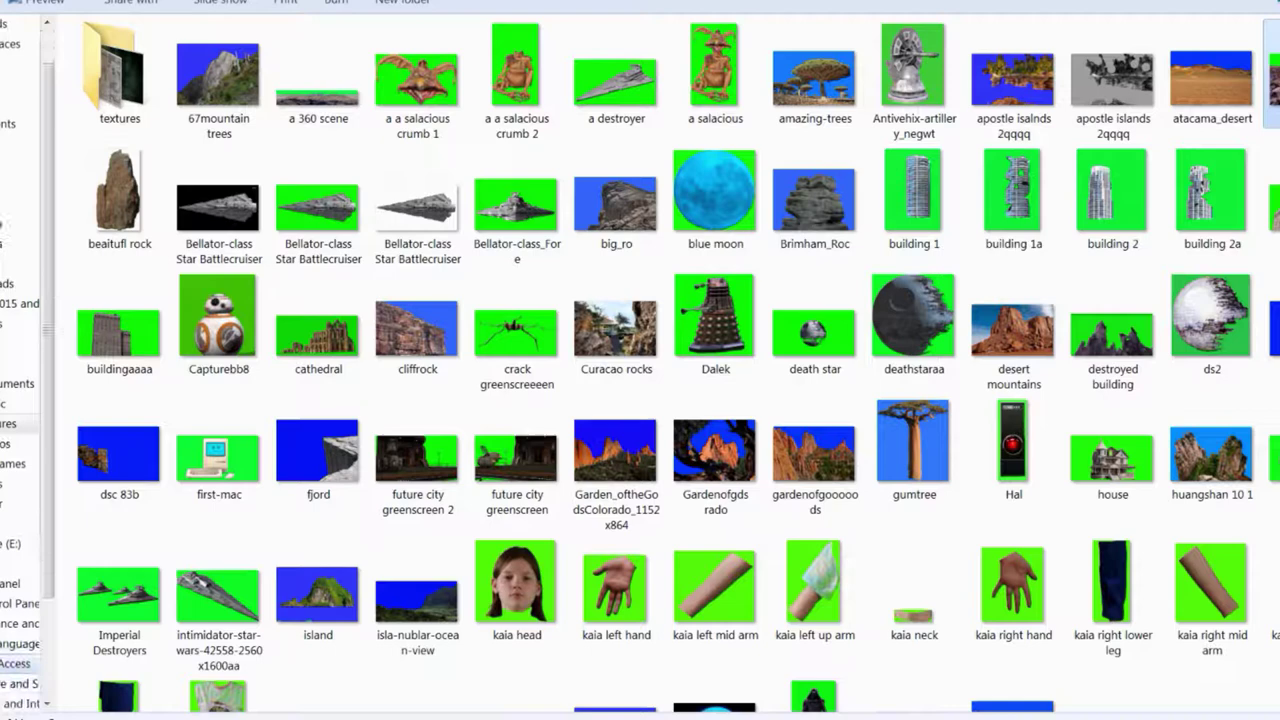
# Drag the intimidator star destroyer image into HitFilm's Media panel
pyautogui.click(243, 605)
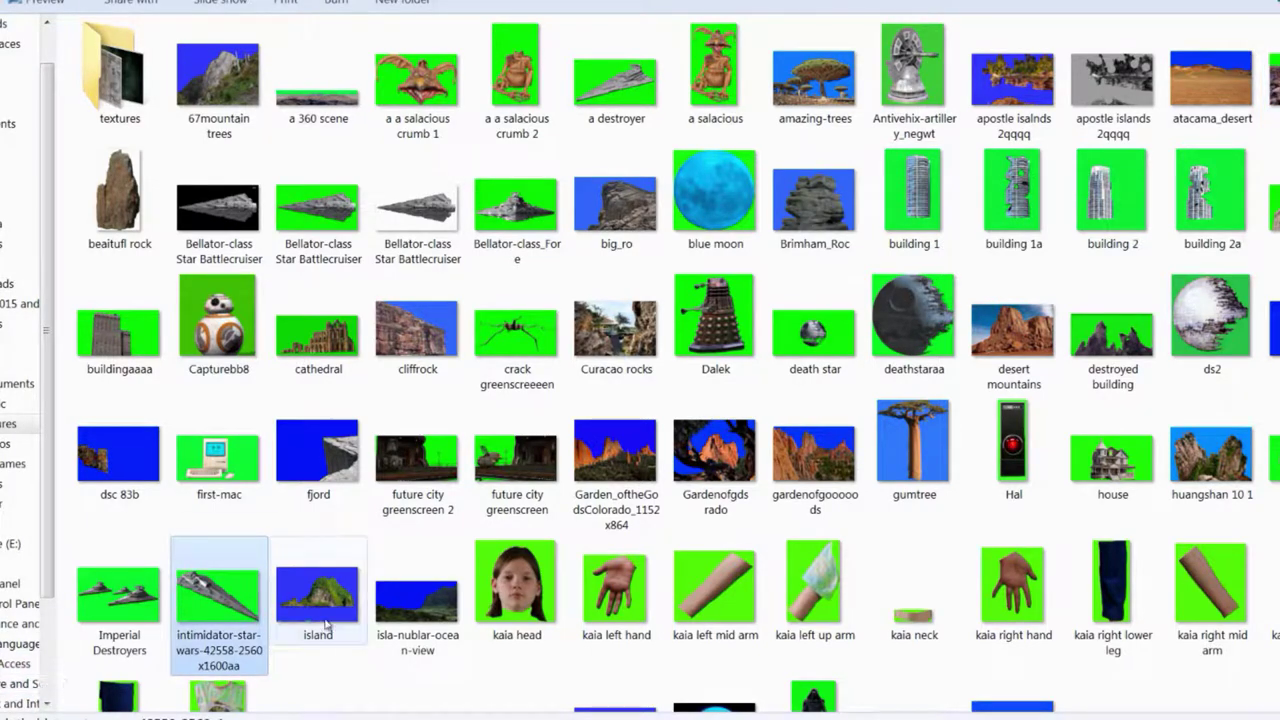
pyautogui.scroll(-3, 357, 609)
pyautogui.scroll(-2, 355, 617)
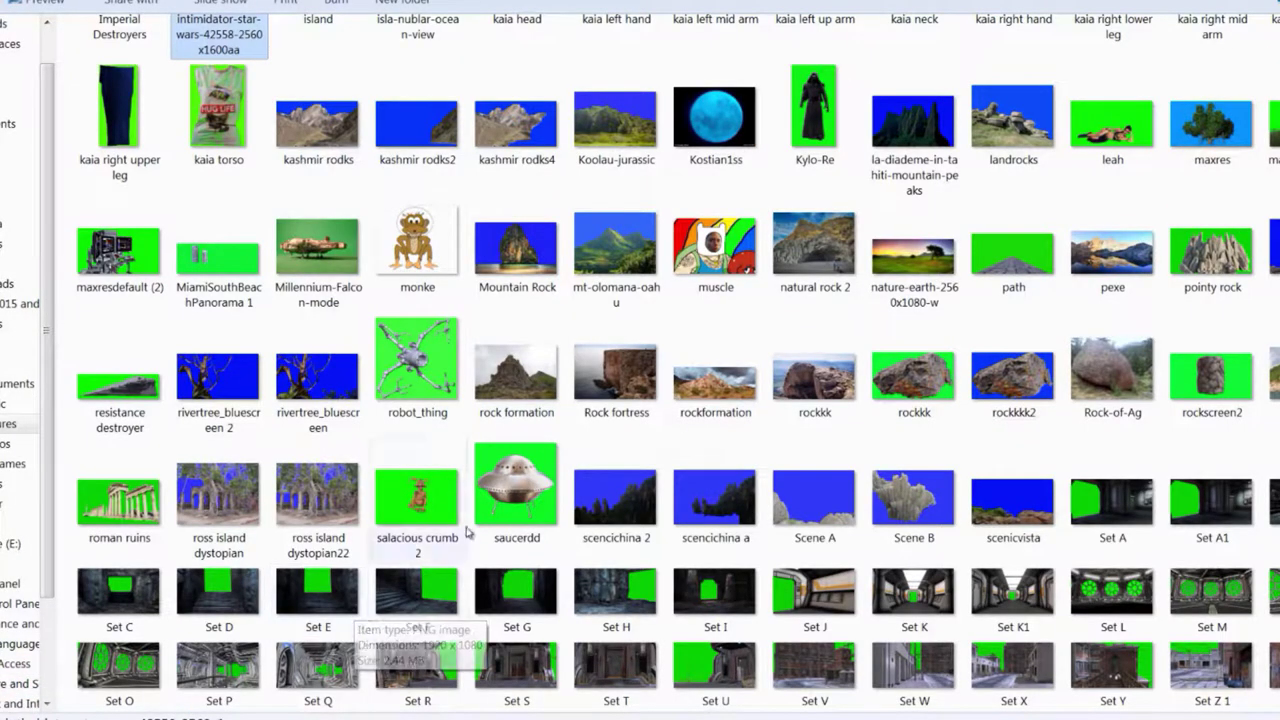
pyautogui.moveTo(515, 495); pyautogui.dragTo(6, 663)
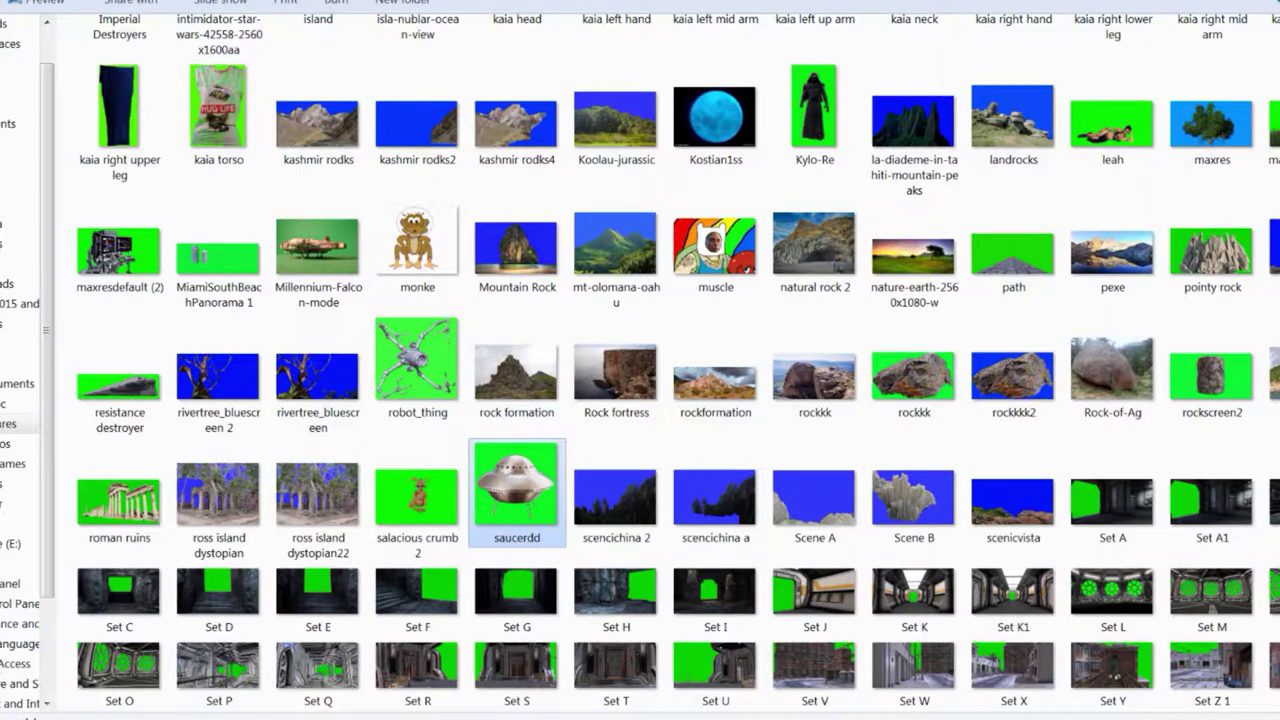
pyautogui.click(412, 517)
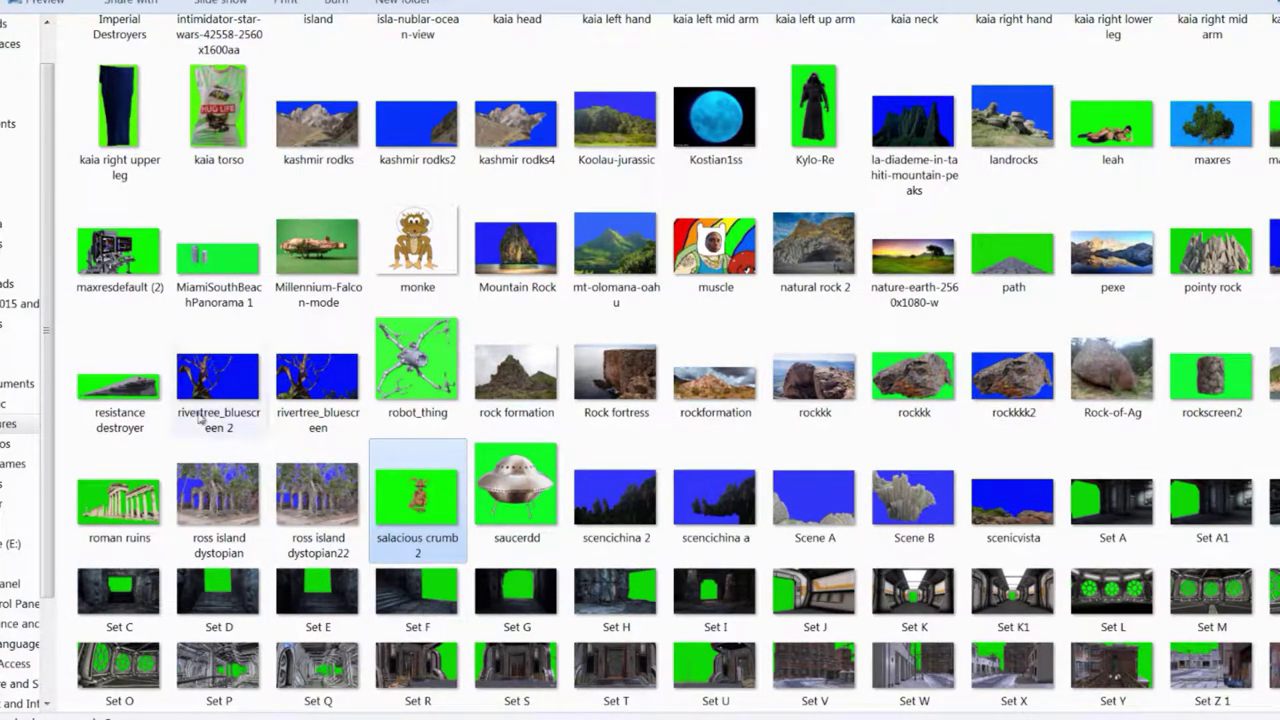
pyautogui.click(118, 390)
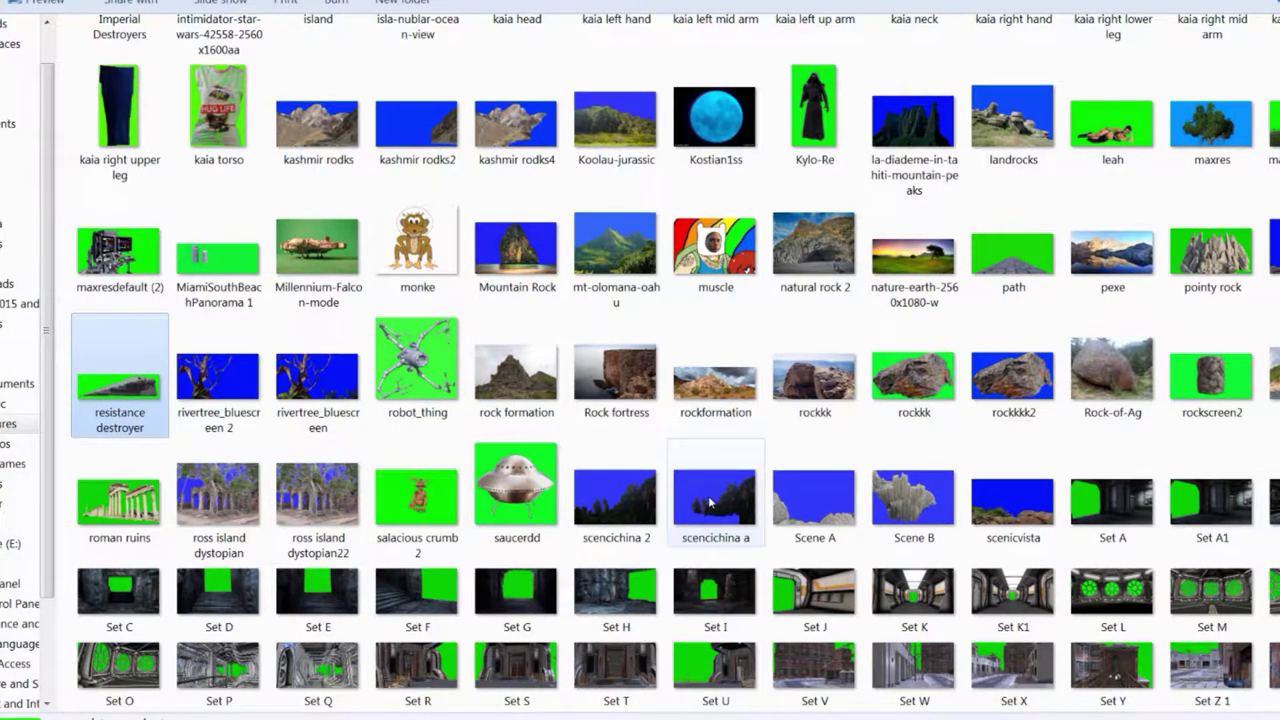
pyautogui.scroll(3, 710, 503)
# Drag the Kylo-Re green-screen image into HitFilm's Media panel
pyautogui.click(822, 458)
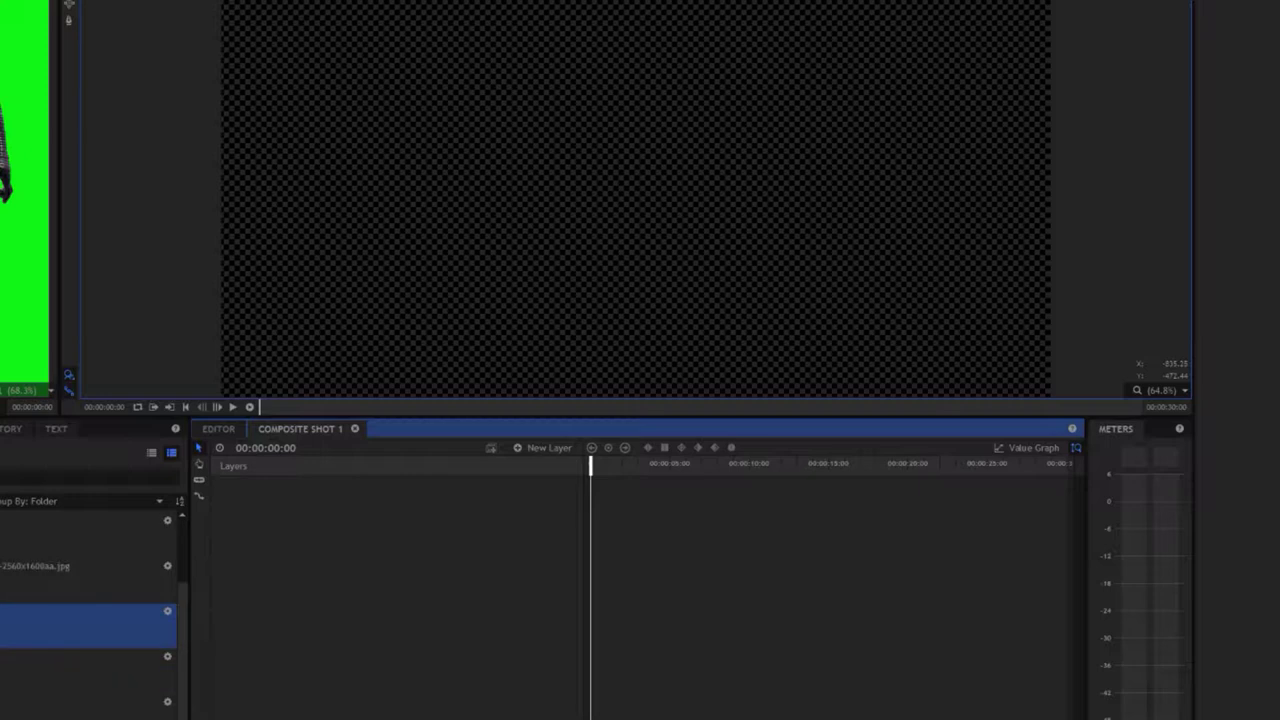
pyautogui.moveTo(182, 571)
pyautogui.mouseDown()
pyautogui.moveTo(182, 660)
pyautogui.moveTo(199, 518)
pyautogui.mouseUp()
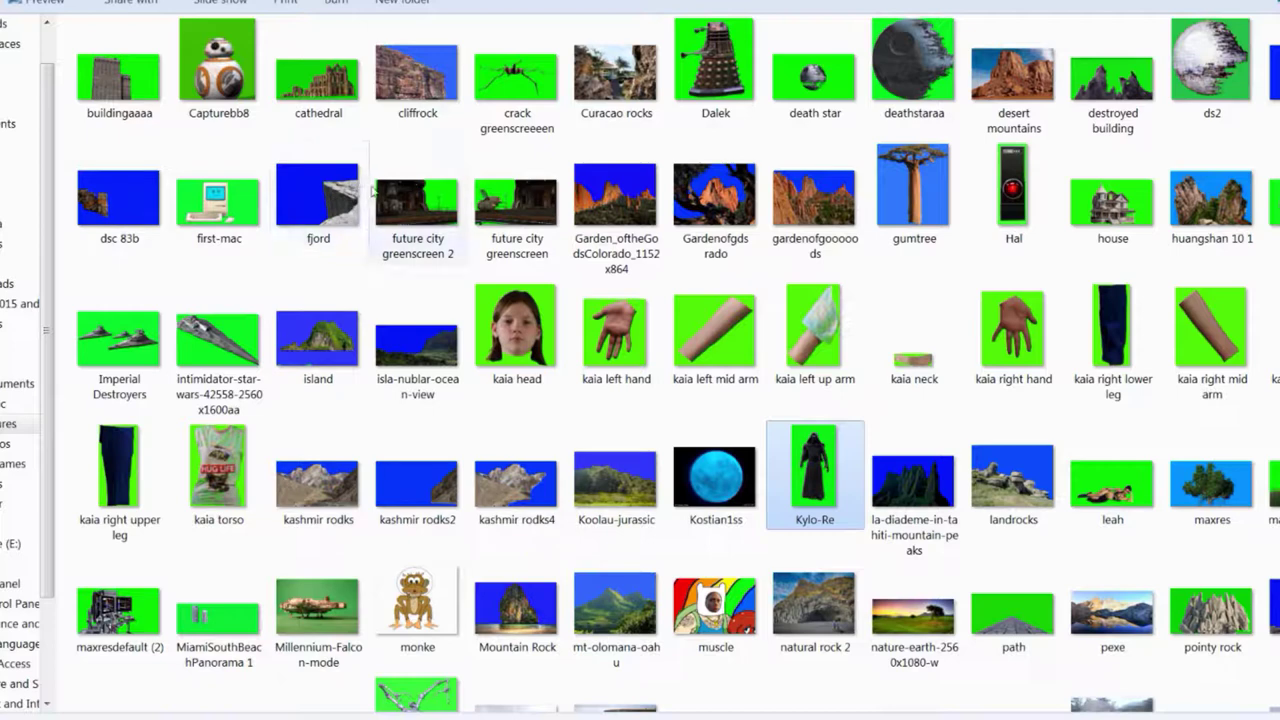
# Drag the dsc 83b blue-screen canyon image from Explorer into the HitFilm Media panel
pyautogui.click(102, 204)
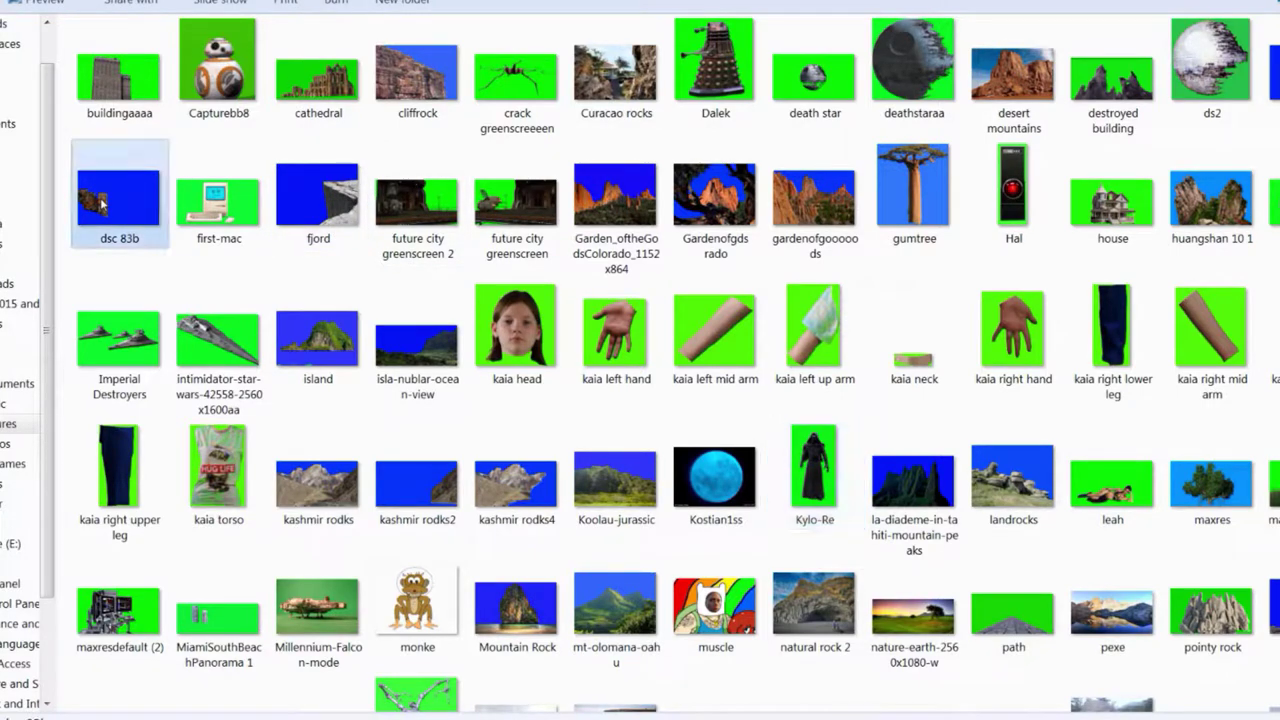
pyautogui.moveTo(111, 200); pyautogui.dragTo(20, 270)
pyautogui.moveTo(20, 270)
pyautogui.mouseDown()
pyautogui.moveTo(341, 411)
pyautogui.moveTo(20, 540)
pyautogui.moveTo(40, 604)
pyautogui.mouseUp()
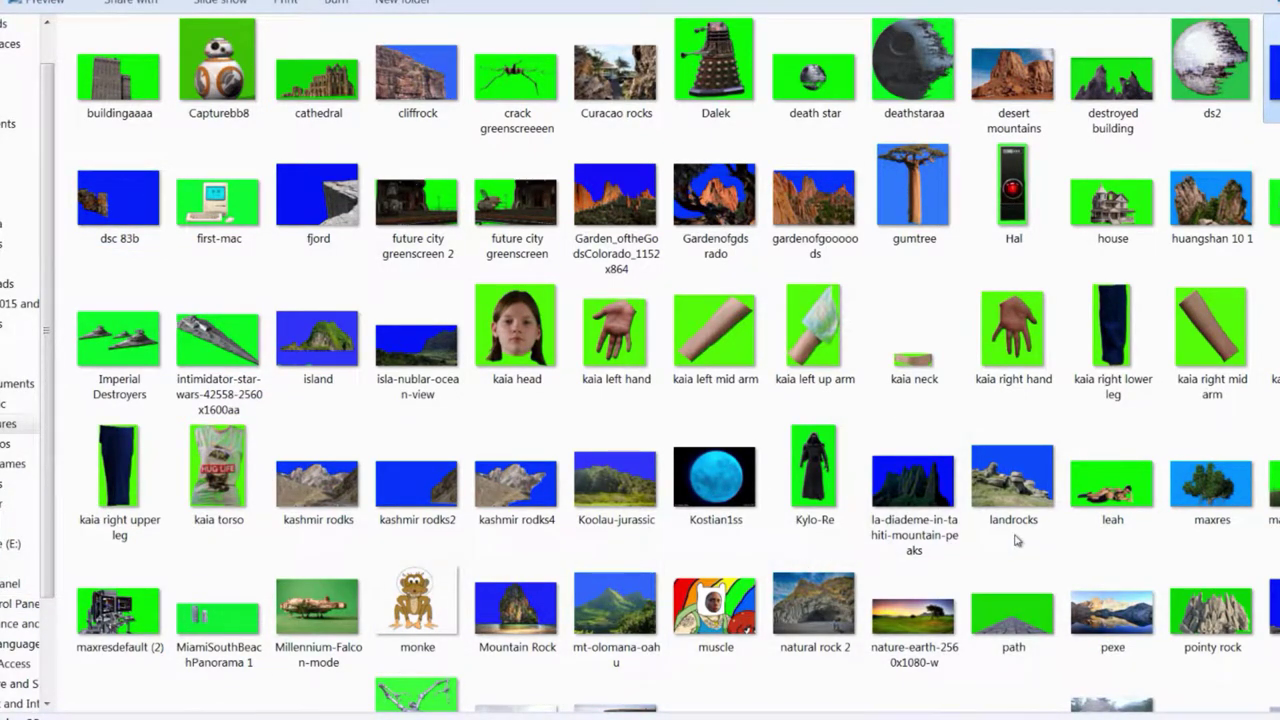
pyautogui.moveTo(1212, 480)
pyautogui.mouseDown()
pyautogui.moveTo(420, 565)
pyautogui.moveTo(420, 604)
pyautogui.mouseUp()
pyautogui.scroll(-5, 600, 540)
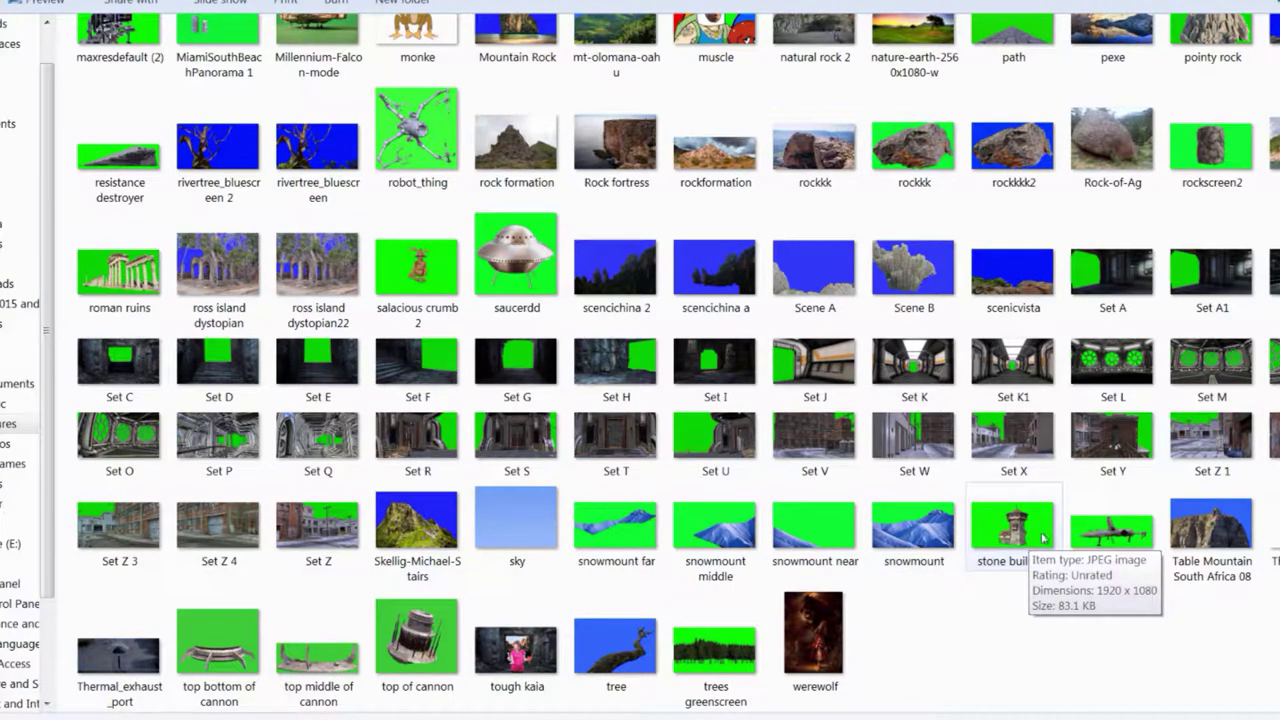
pyautogui.scroll(3, 1090, 530)
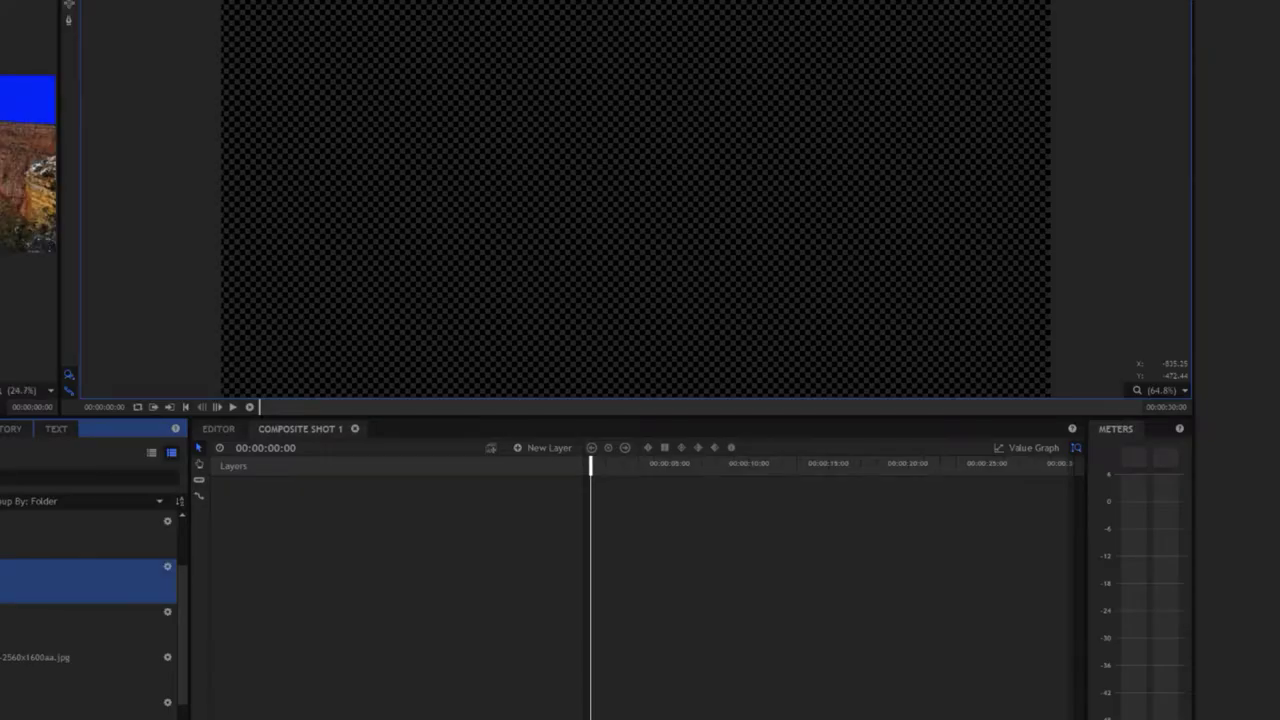
# Add the canyon image to the layers, scale dsc 83a to 104% and set Position X 189
pyautogui.moveTo(9, 545); pyautogui.dragTo(389, 491)
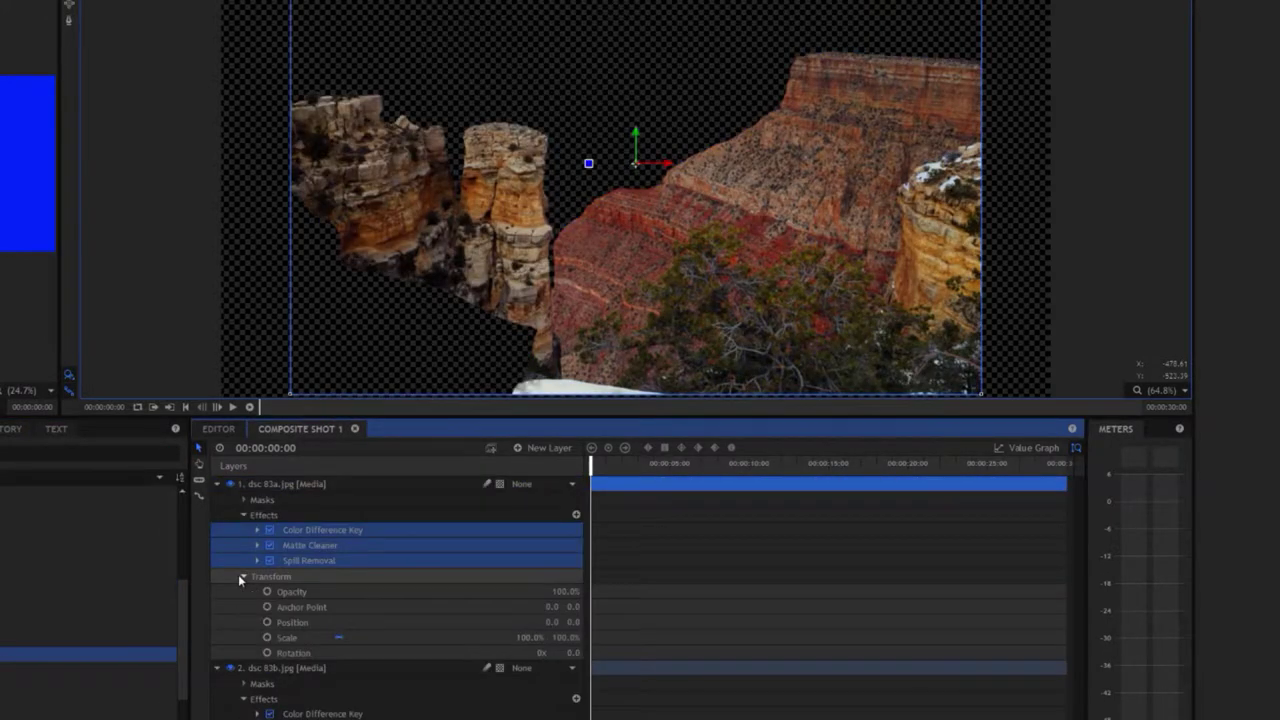
pyautogui.moveTo(523, 637); pyautogui.dragTo(540, 637)
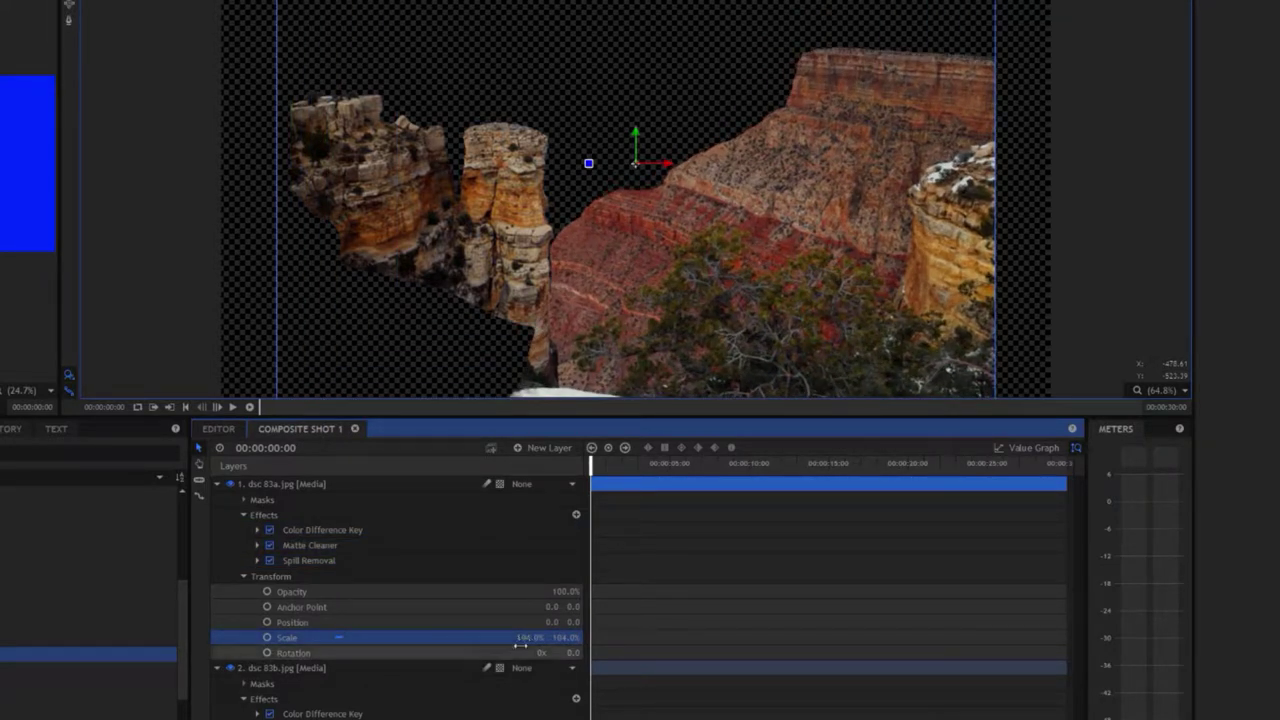
pyautogui.moveTo(550, 622); pyautogui.dragTo(552, 622)
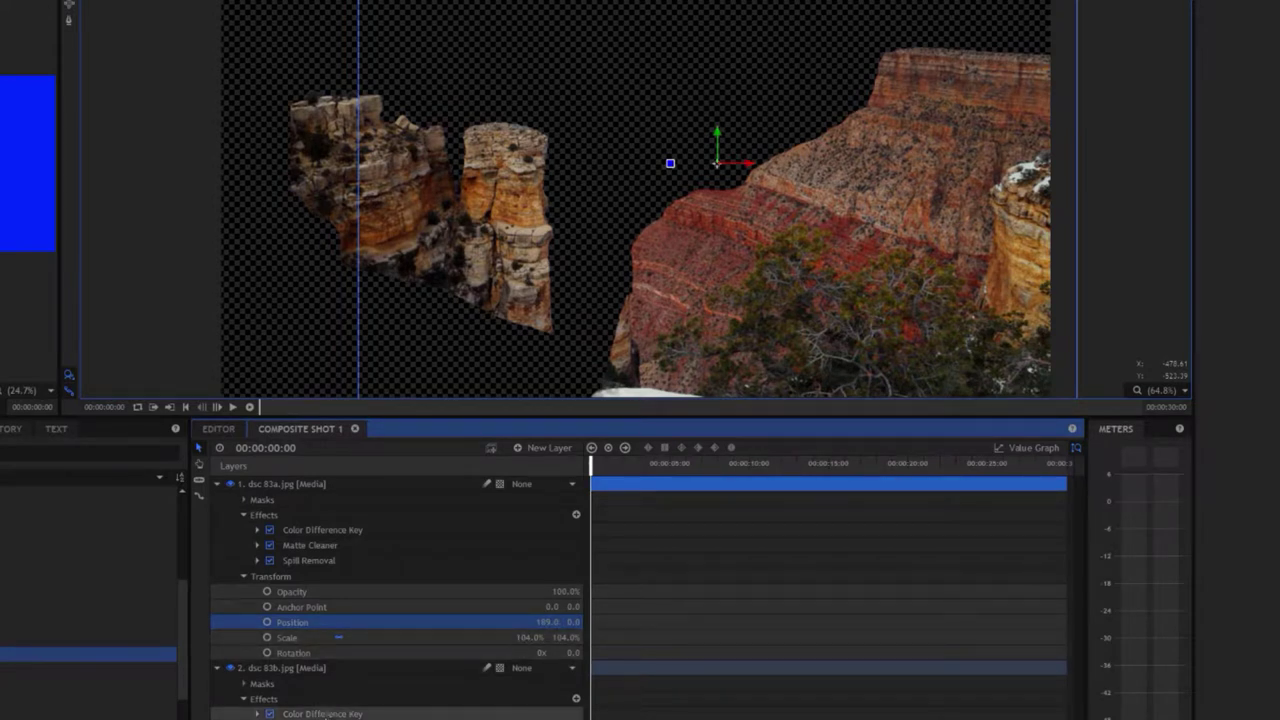
pyautogui.scroll(-2, 397, 598)
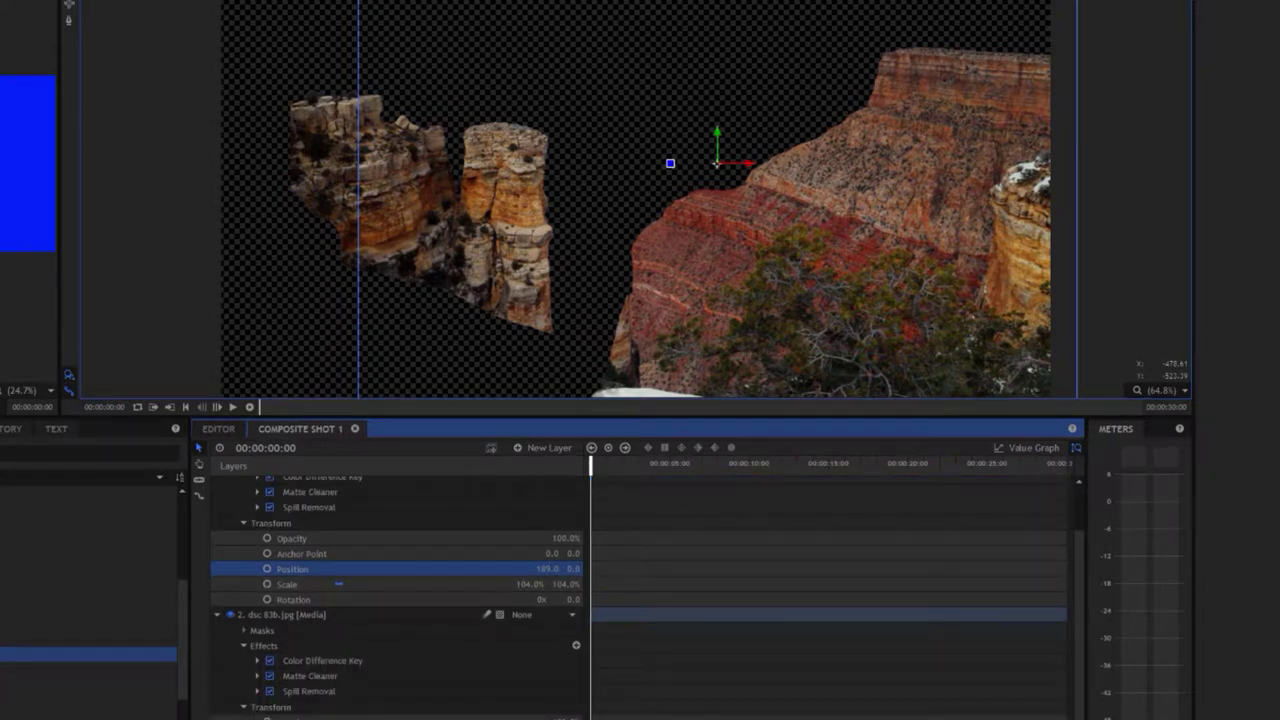
# Set dsc 83b to 188% scale and Position X 20, then collapse both canyon layers
pyautogui.click(280, 614)
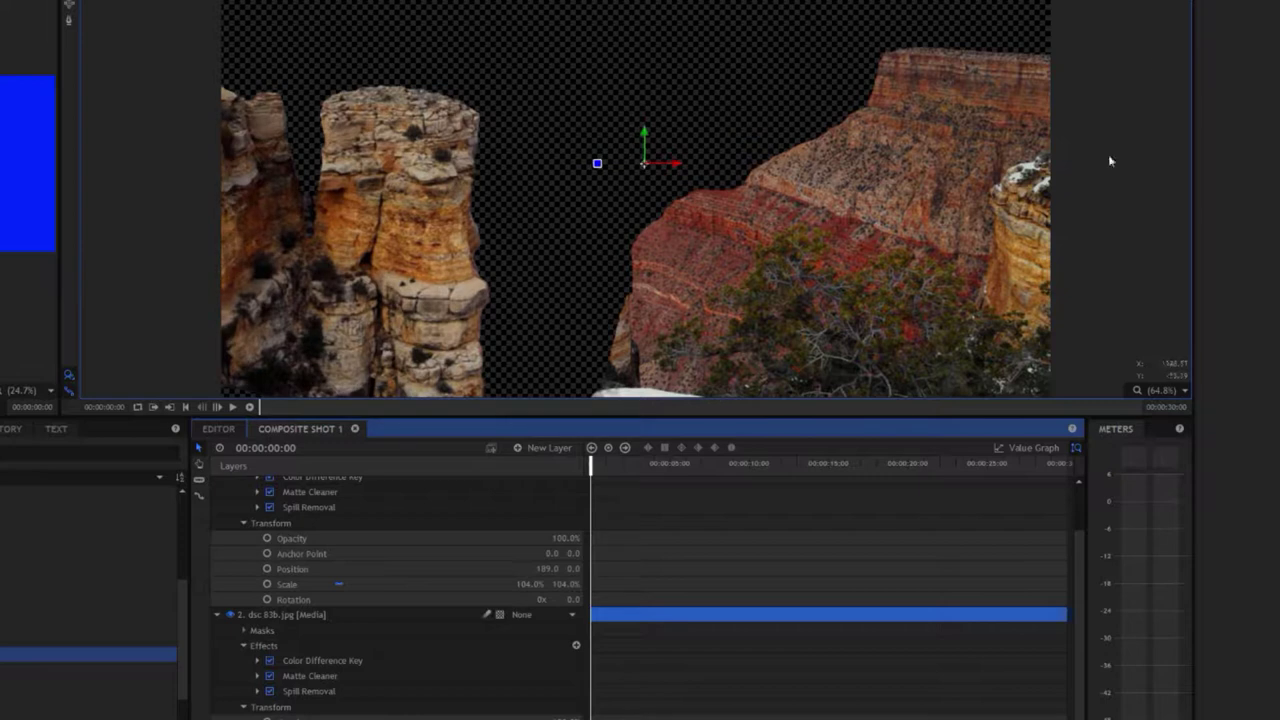
pyautogui.scroll(2, 531, 563)
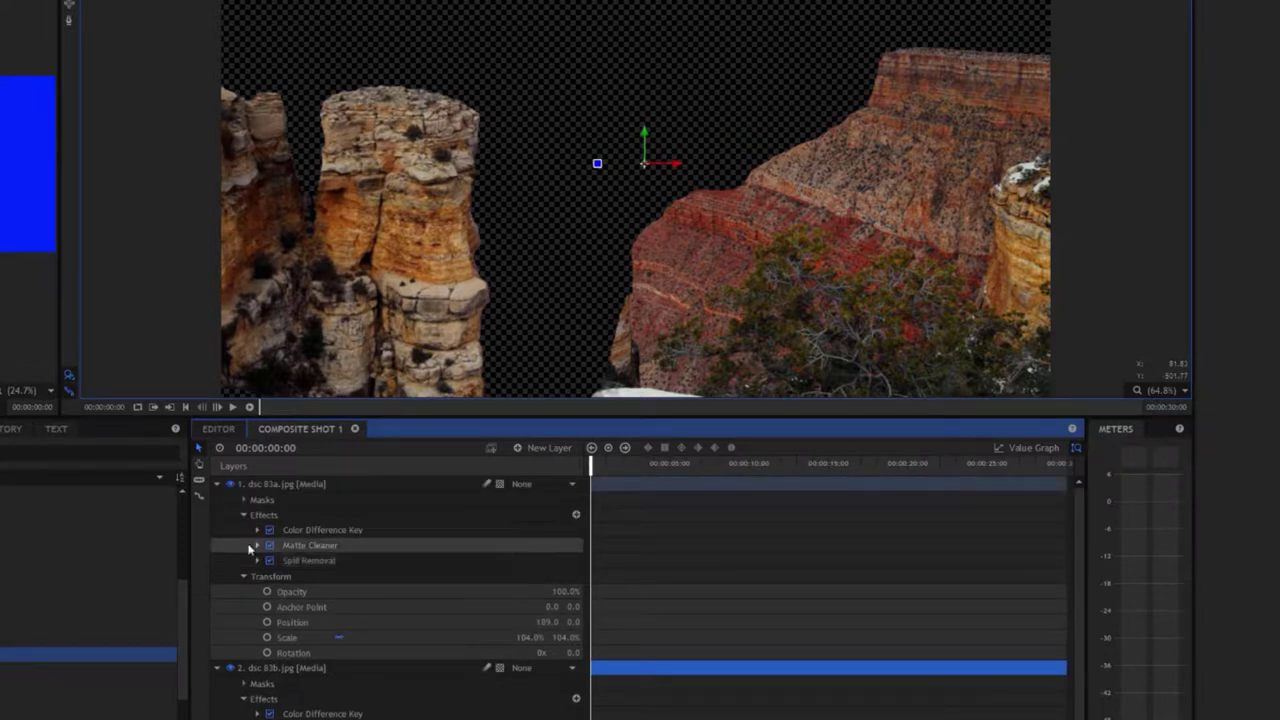
pyautogui.click(220, 484)
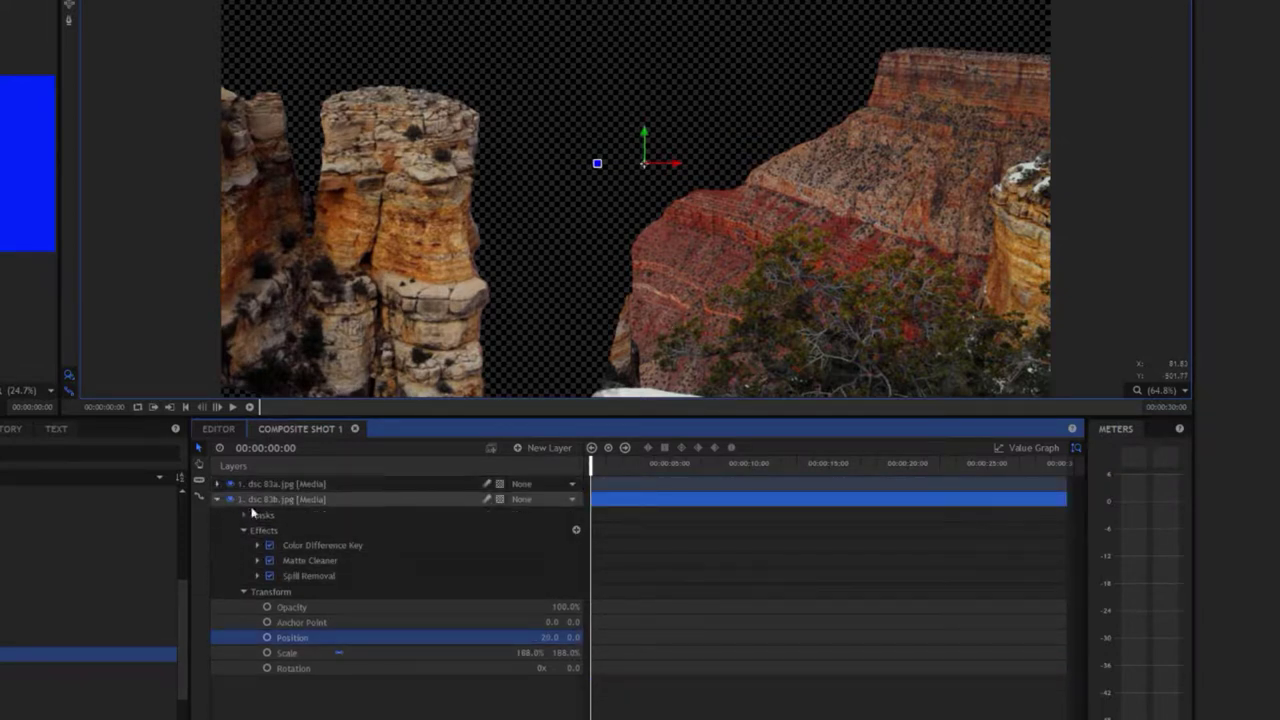
pyautogui.click(219, 499)
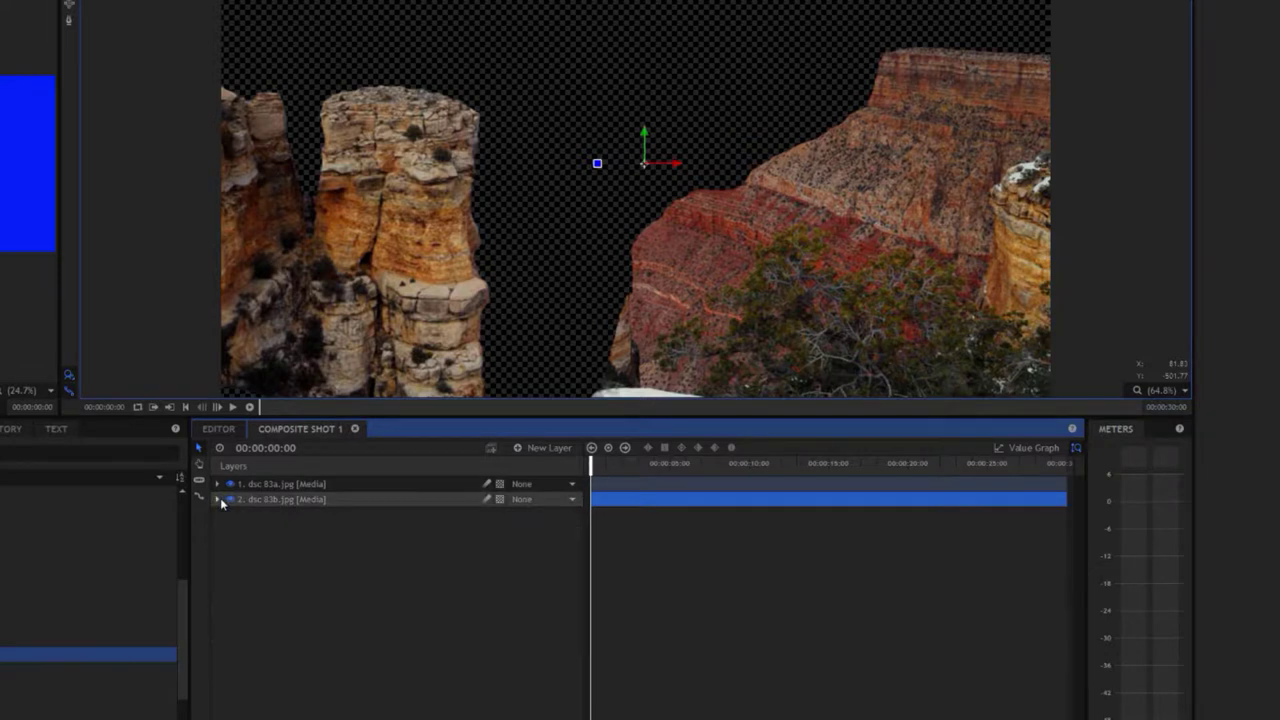
pyautogui.click(501, 484)
# Make dsc 83a and dsc 83b 3D Planes, accepting the new camera layer for the scene
pyautogui.click(518, 517)
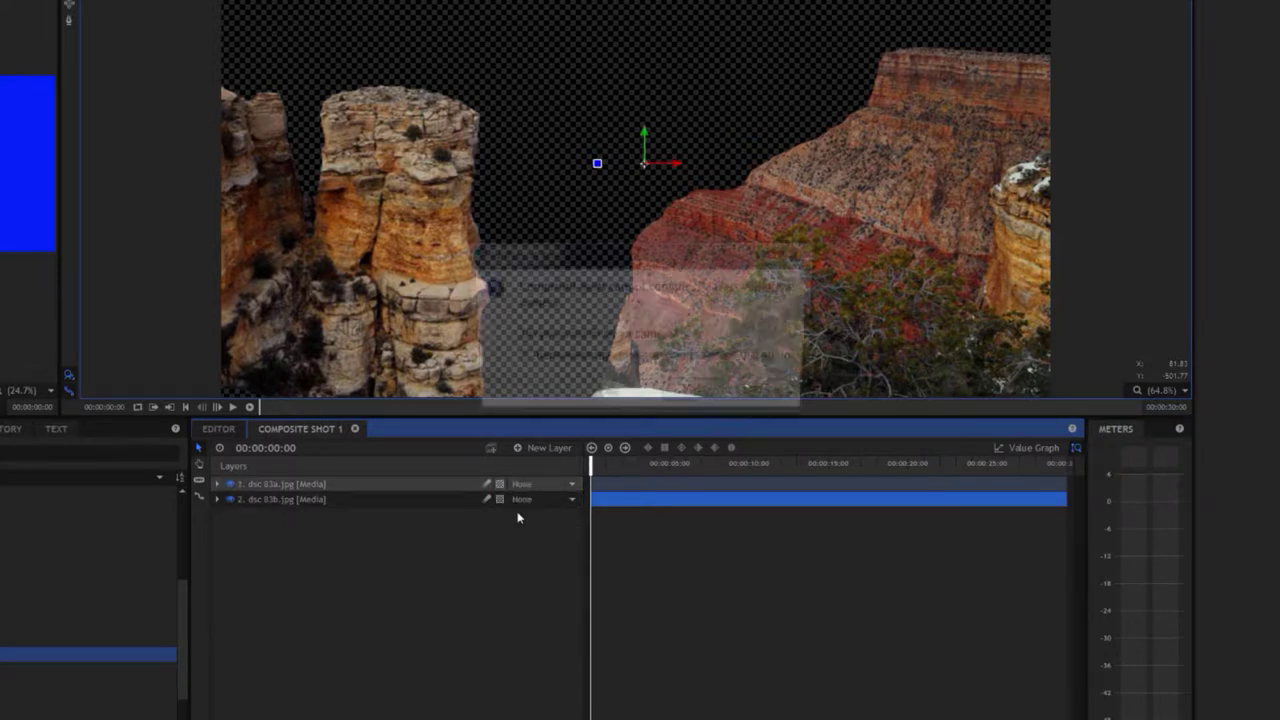
pyautogui.click(697, 397)
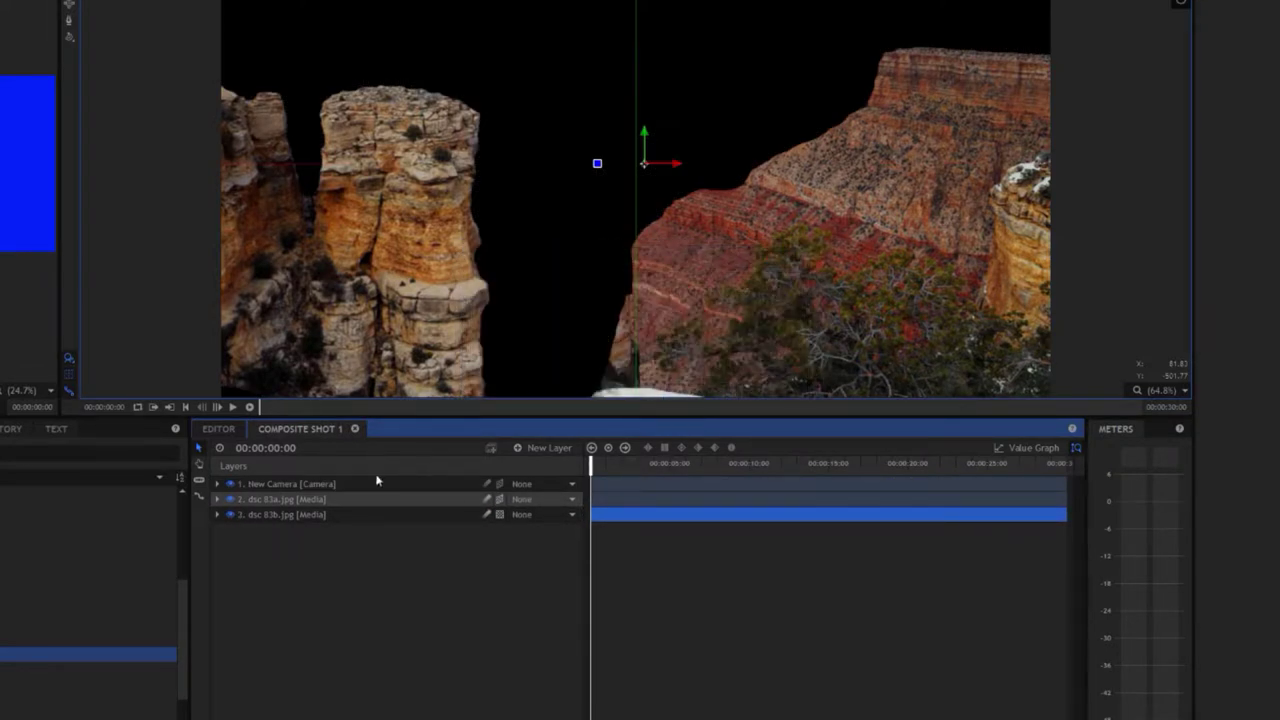
pyautogui.click(290, 485)
pyautogui.click(500, 514)
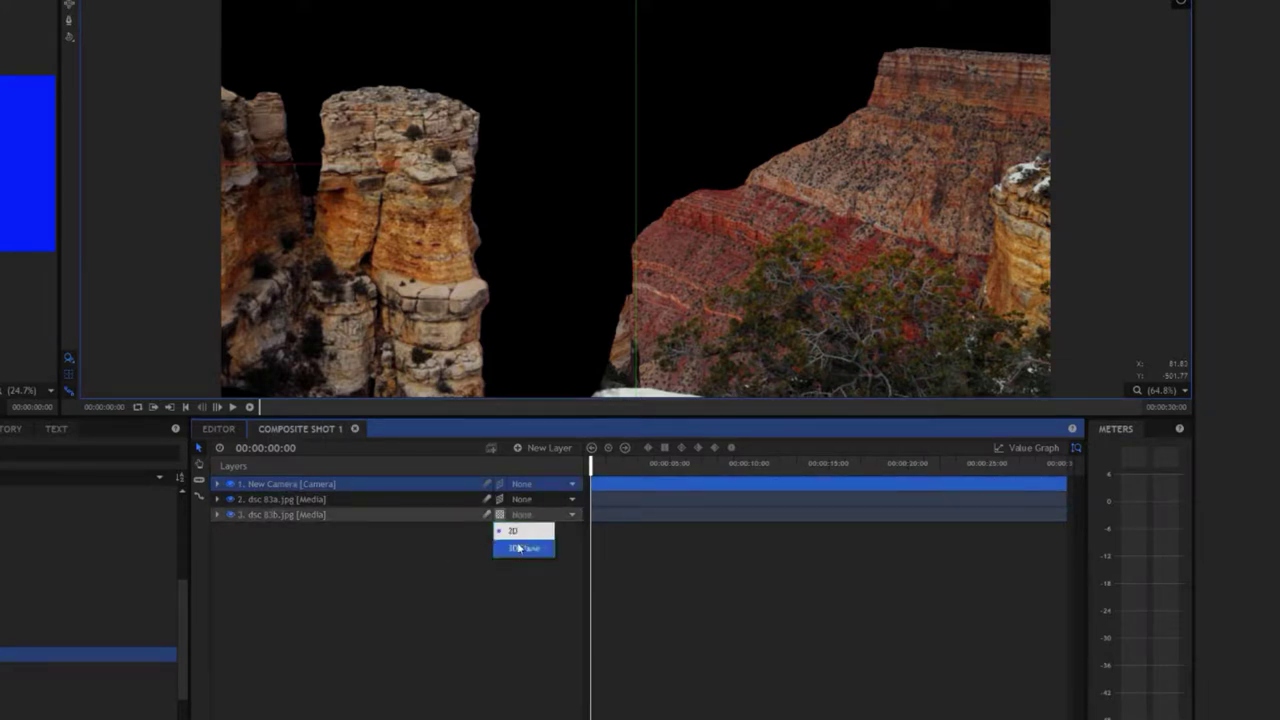
pyautogui.click(519, 549)
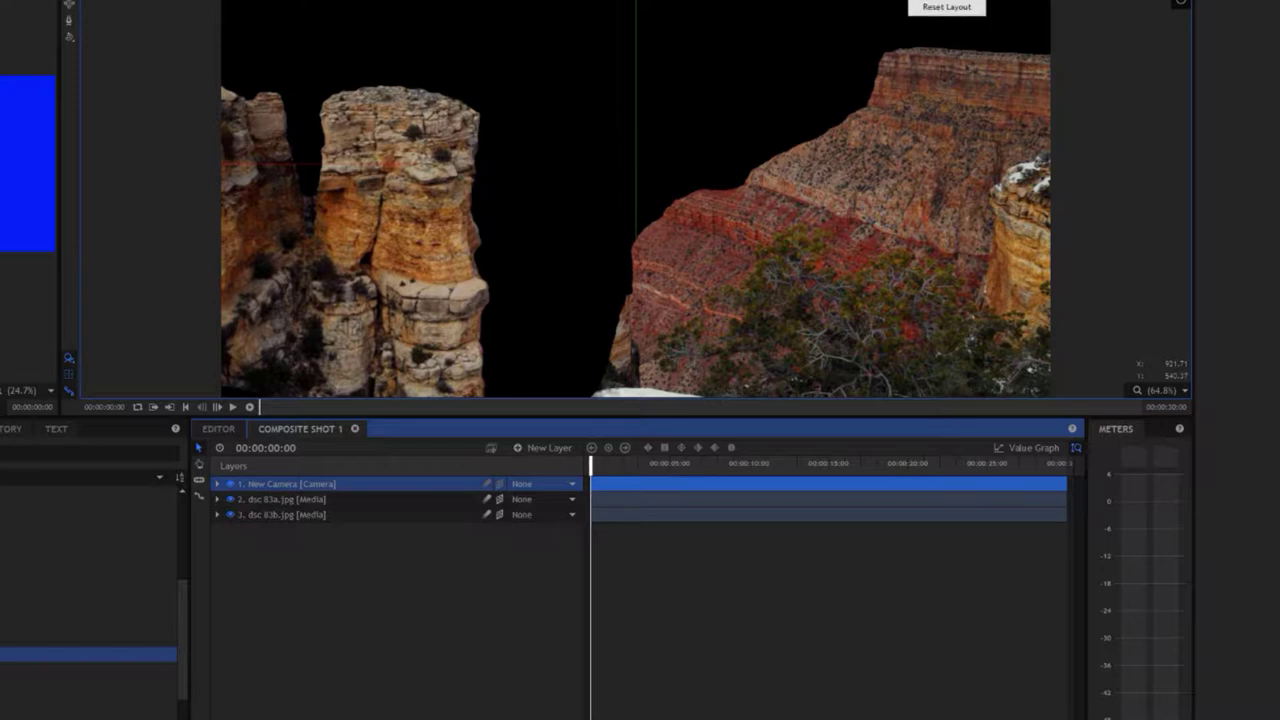
# Switch to a two-viewport layout and push dsc 83a.jpg far back in depth in the top view
pyautogui.click(946, 3)
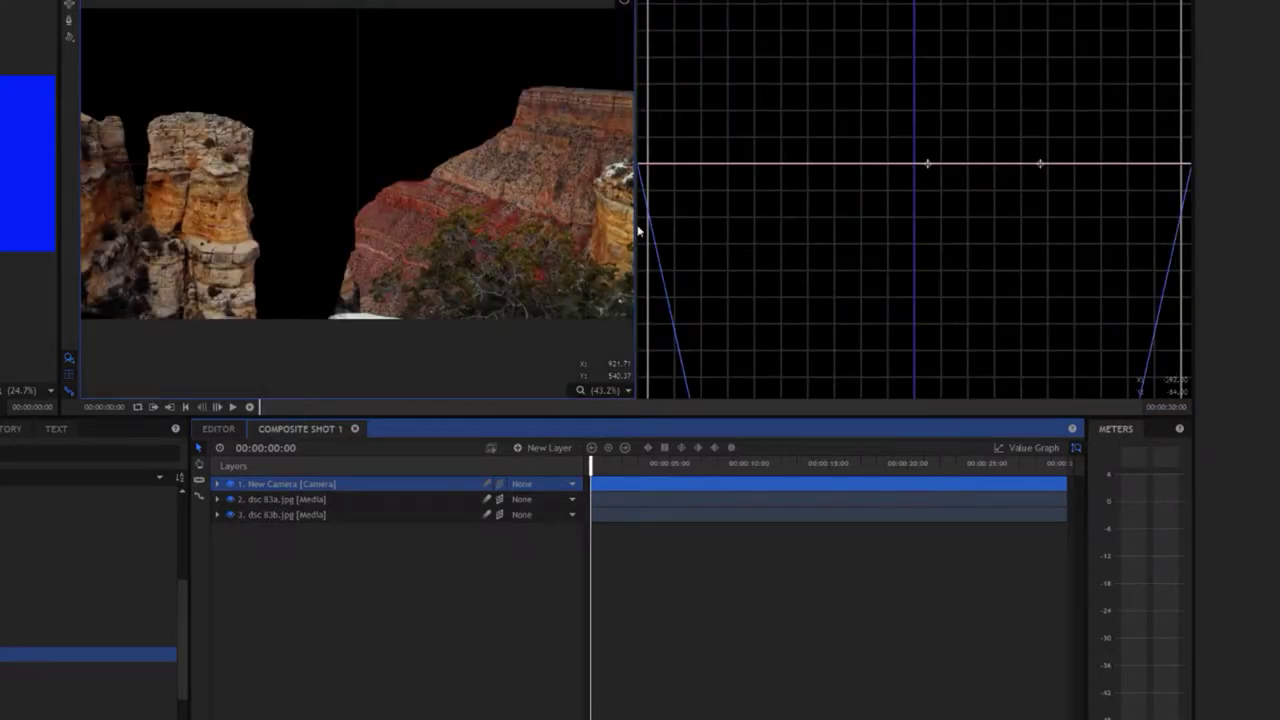
pyautogui.click(303, 502)
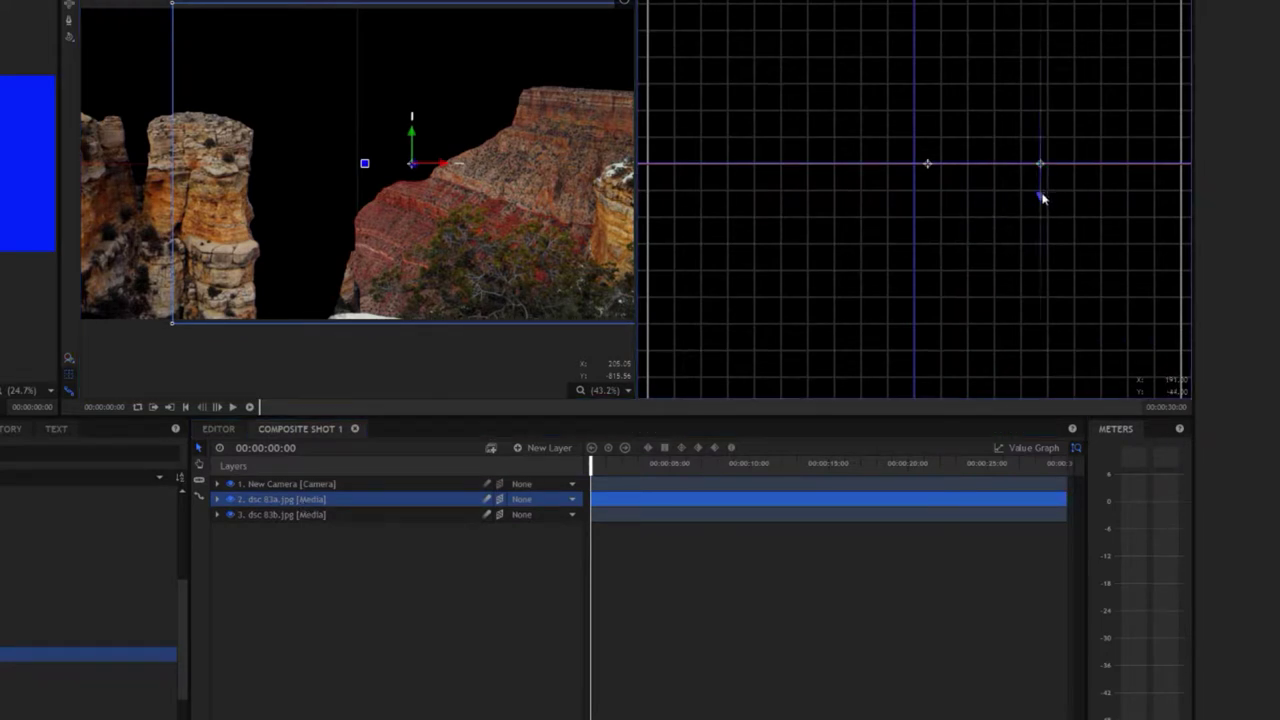
pyautogui.moveTo(1041, 196); pyautogui.dragTo(1004, 47)
pyautogui.scroll(-2, 983, 104)
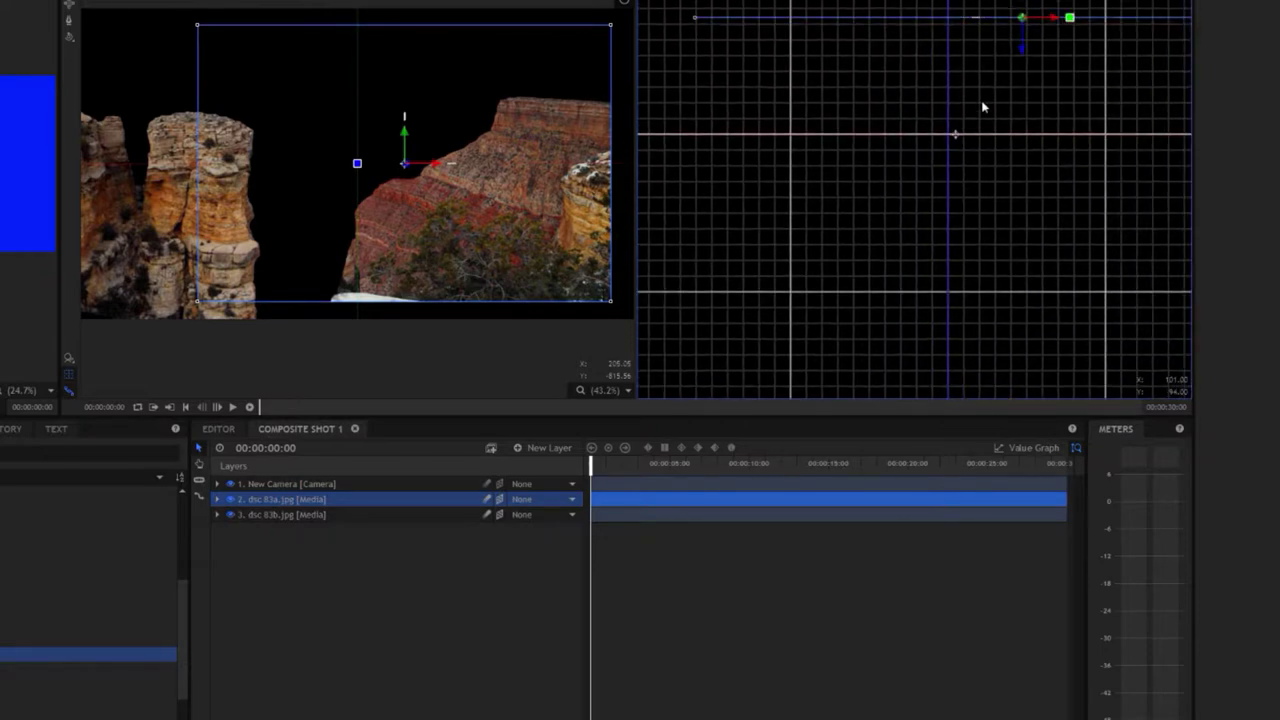
pyautogui.scroll(-1, 983, 104)
pyautogui.scroll(-2, 983, 104)
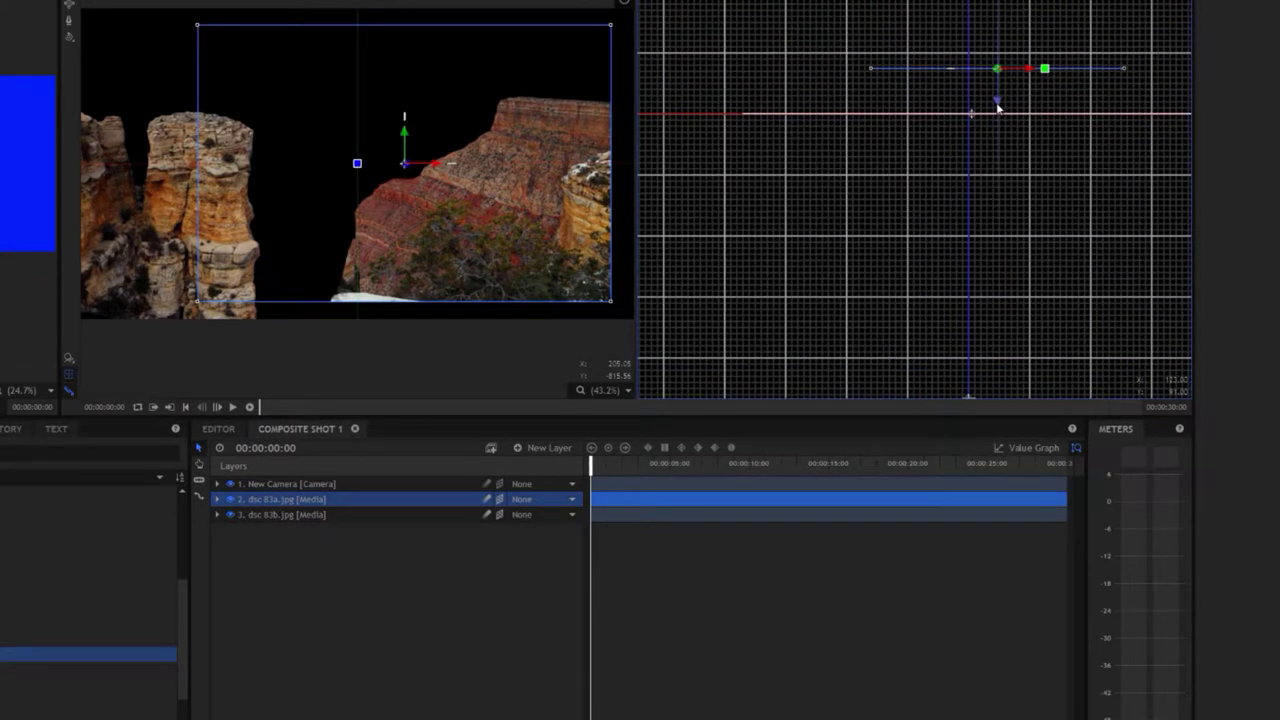
pyautogui.moveTo(994, 108); pyautogui.dragTo(994, 5)
pyautogui.scroll(-2, 1093, 248)
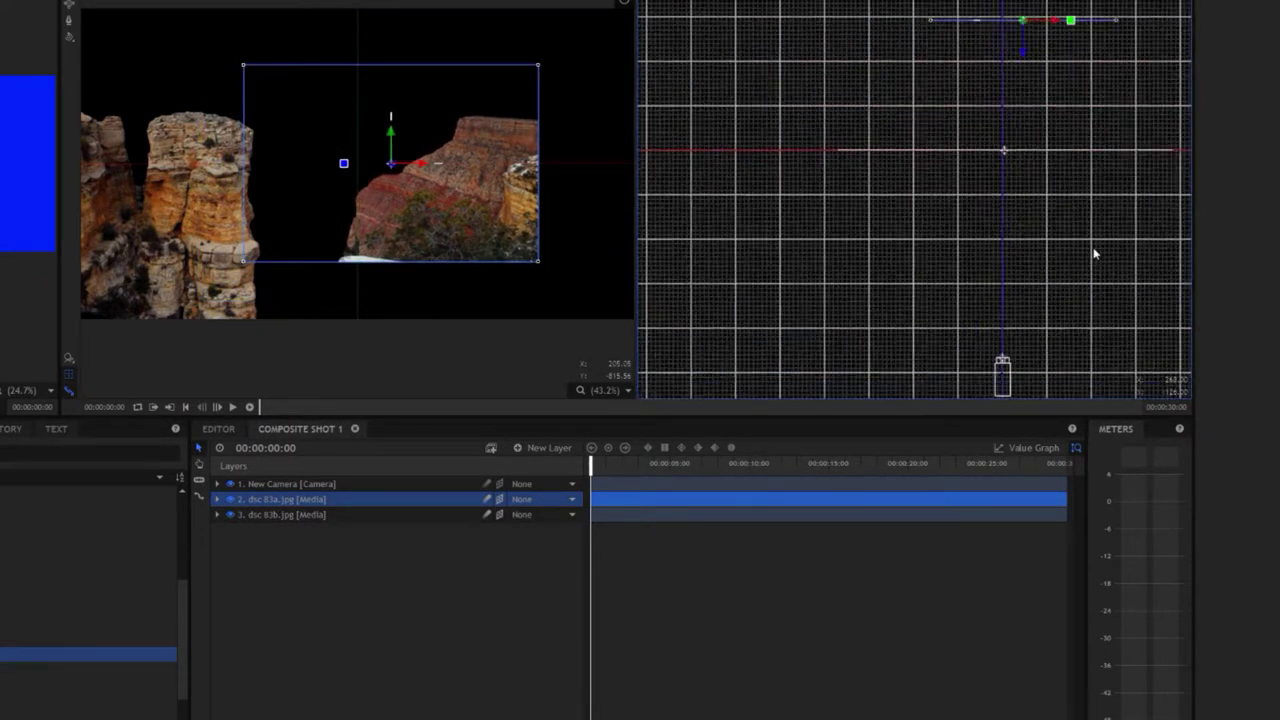
pyautogui.scroll(-2, 1093, 248)
pyautogui.moveTo(1053, 148); pyautogui.dragTo(1037, 9)
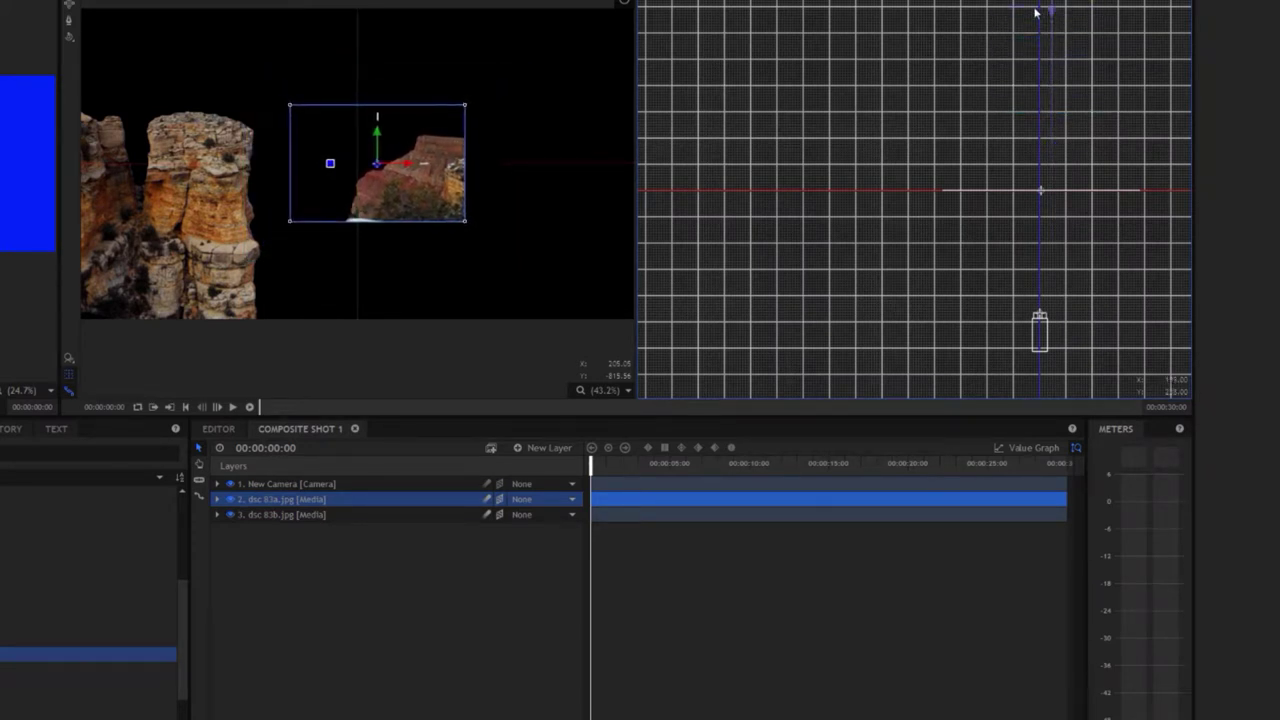
# Push dsc 83b.jpg back in depth, less deep than dsc 83a.jpg
pyautogui.click(279, 514)
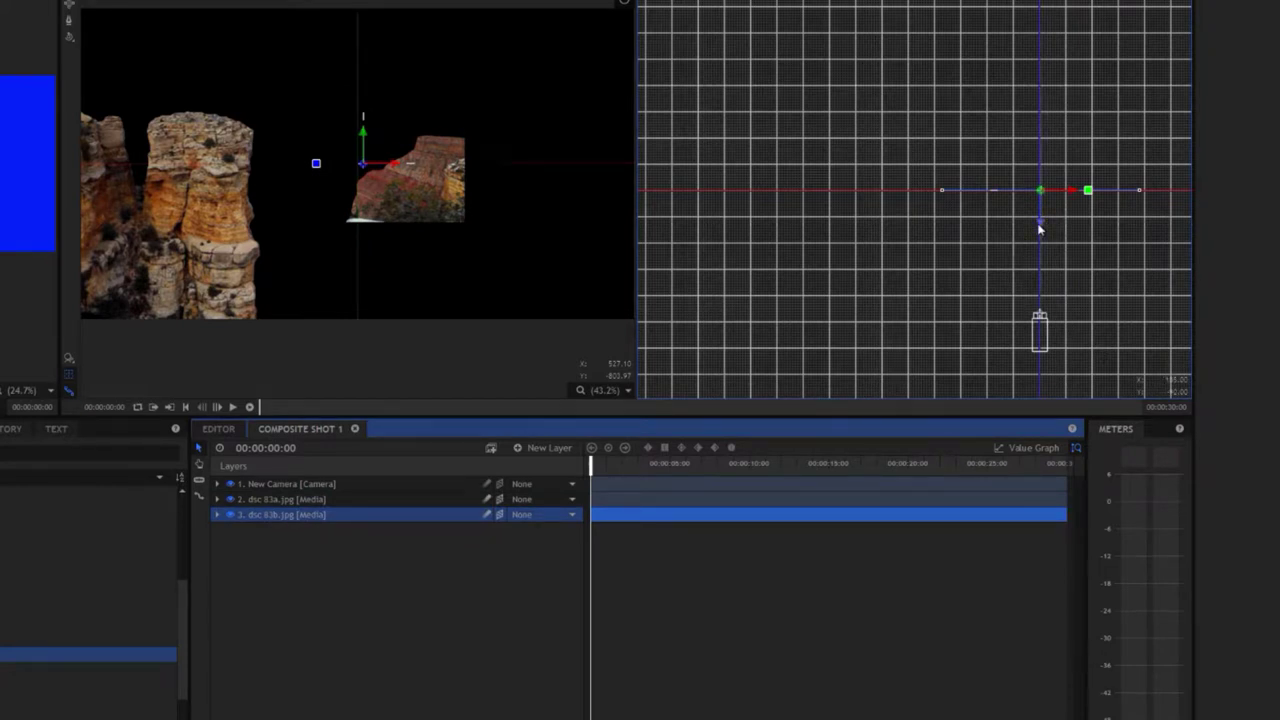
pyautogui.moveTo(1039, 229); pyautogui.dragTo(1029, 160)
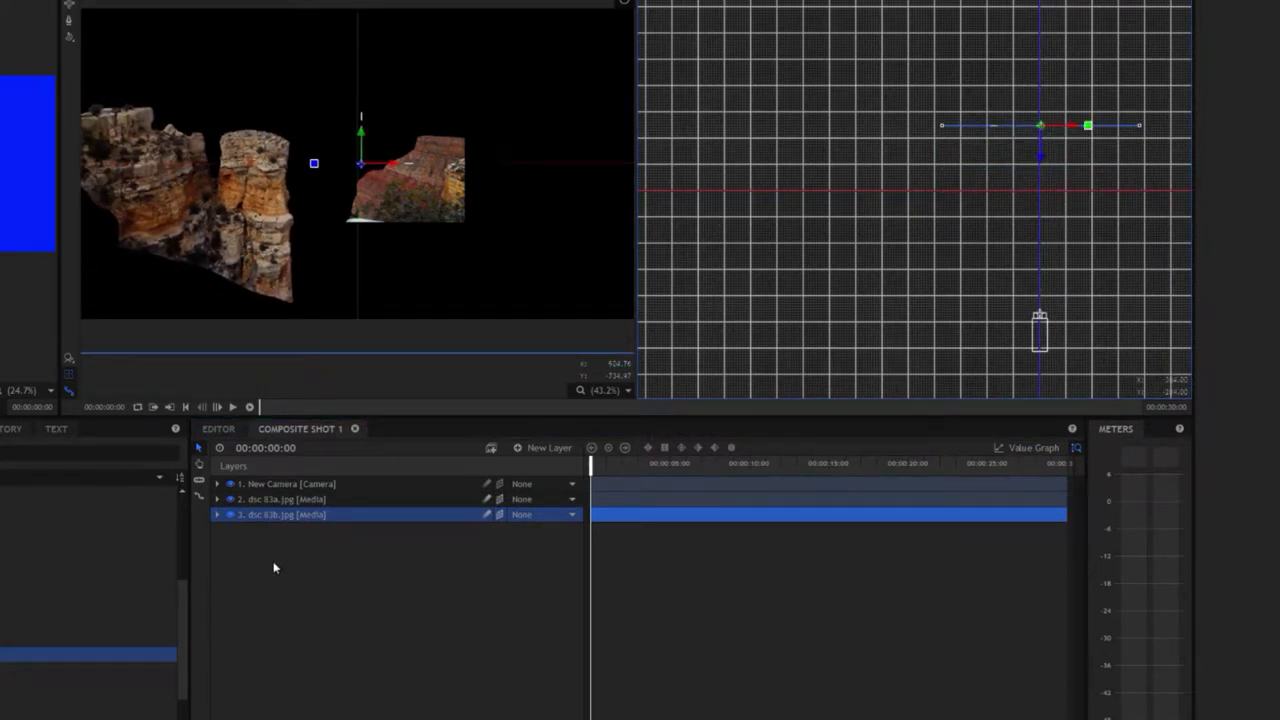
pyautogui.click(253, 498)
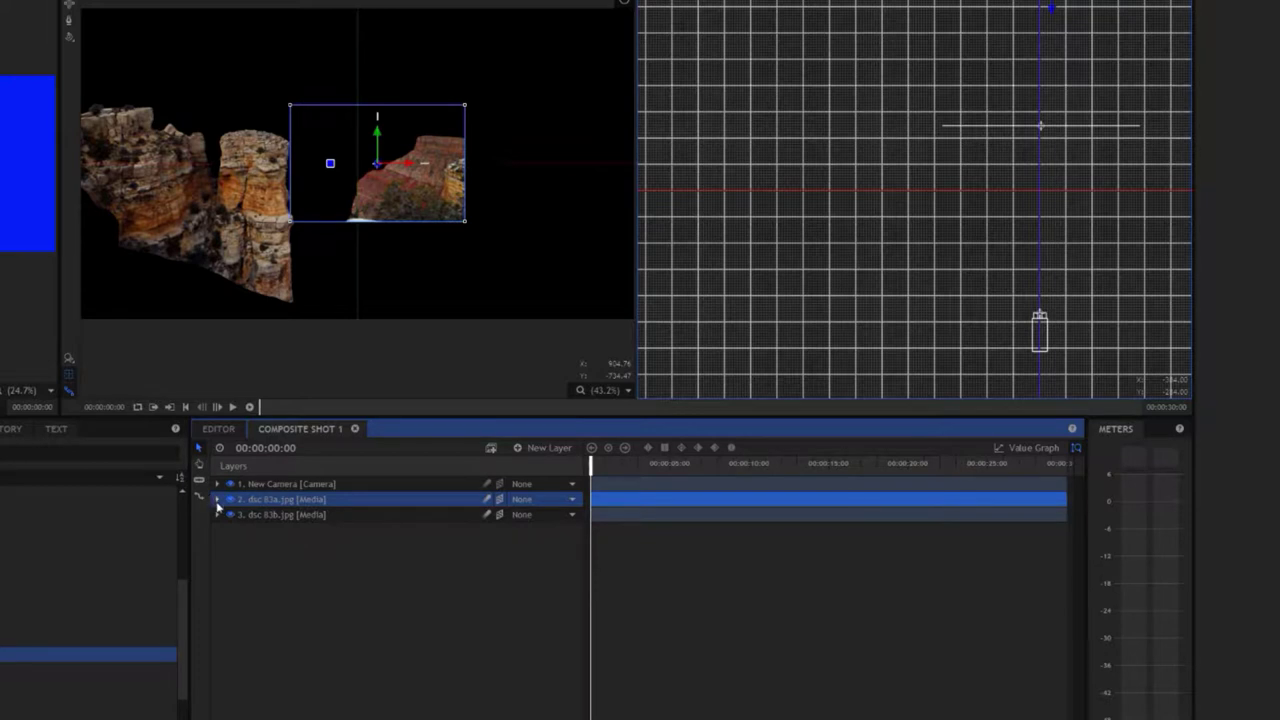
# Scale dsc 83a.jpg to 326% and dsc 83b.jpg to about 314% so the canyon fills the frame
pyautogui.click(217, 500)
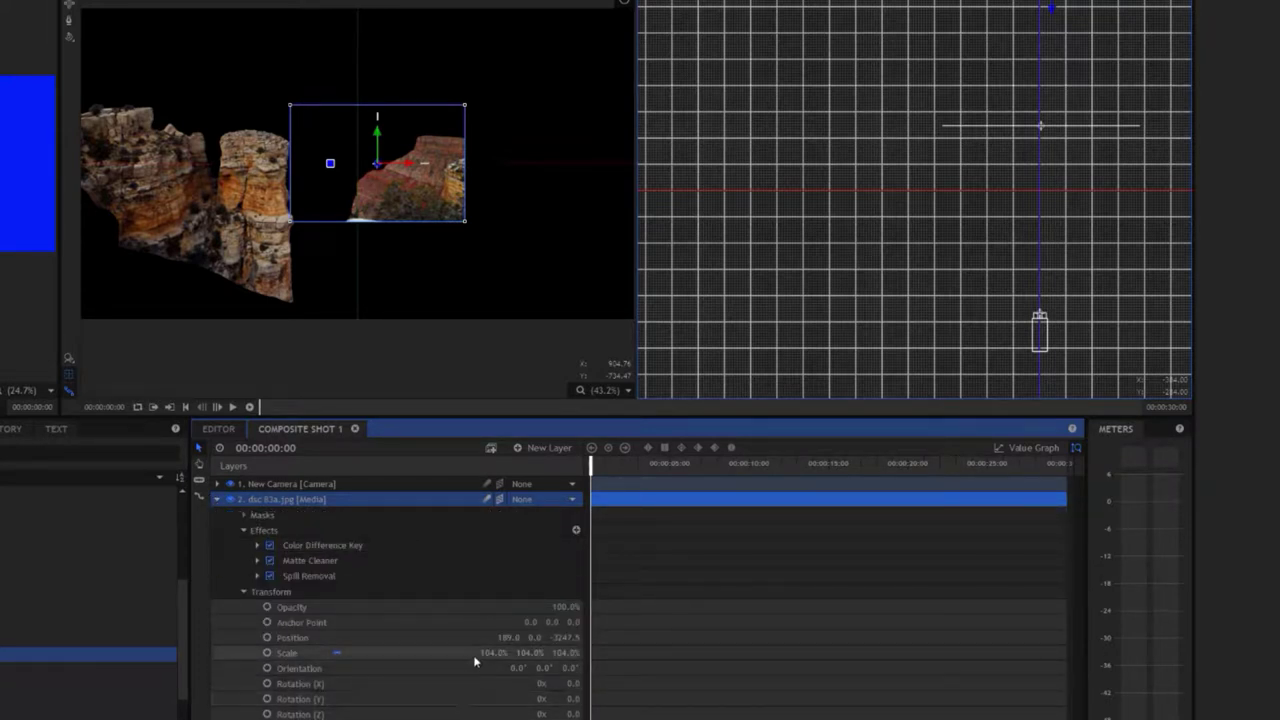
pyautogui.moveTo(493, 652); pyautogui.dragTo(600, 652)
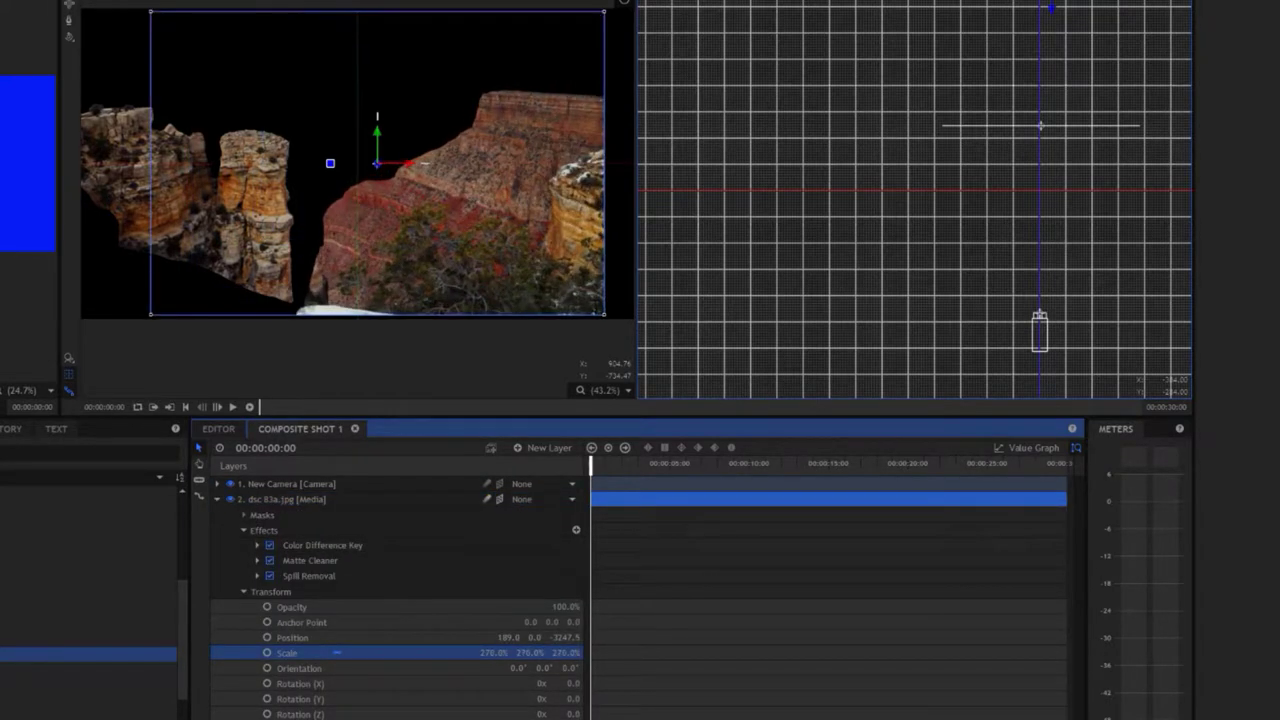
pyautogui.moveTo(493, 652); pyautogui.dragTo(510, 652)
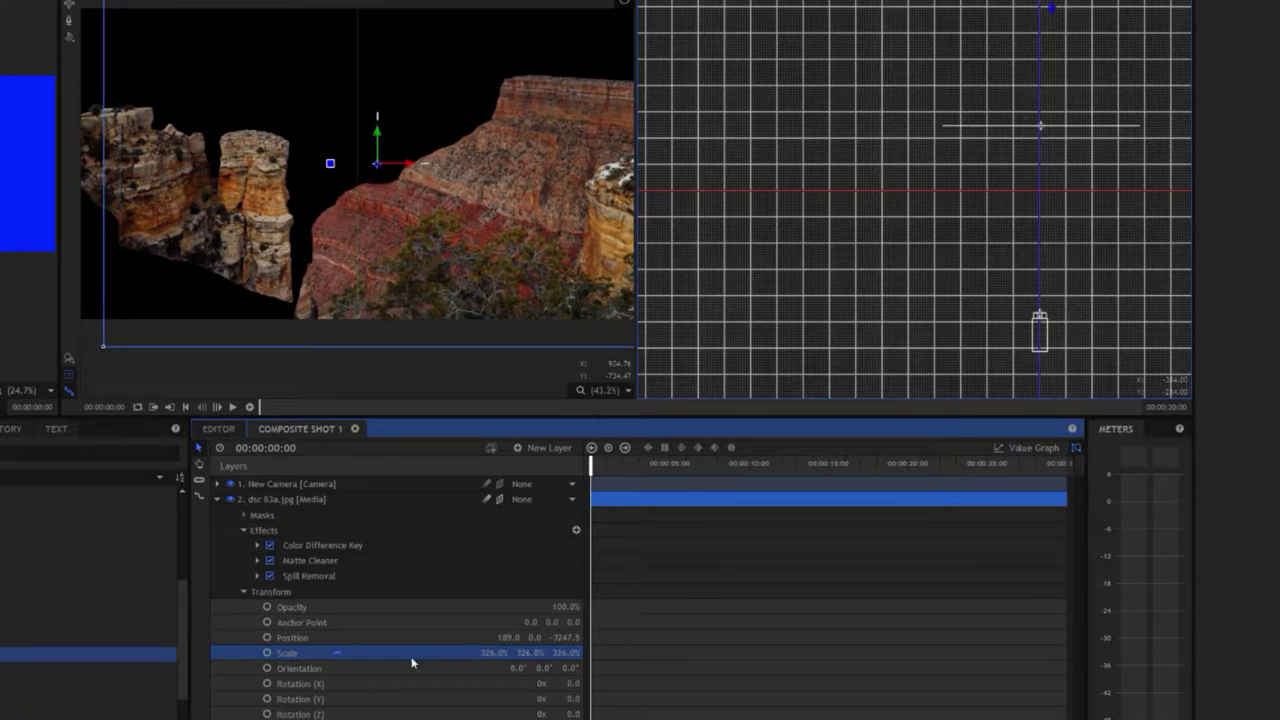
pyautogui.click(216, 499)
pyautogui.click(216, 514)
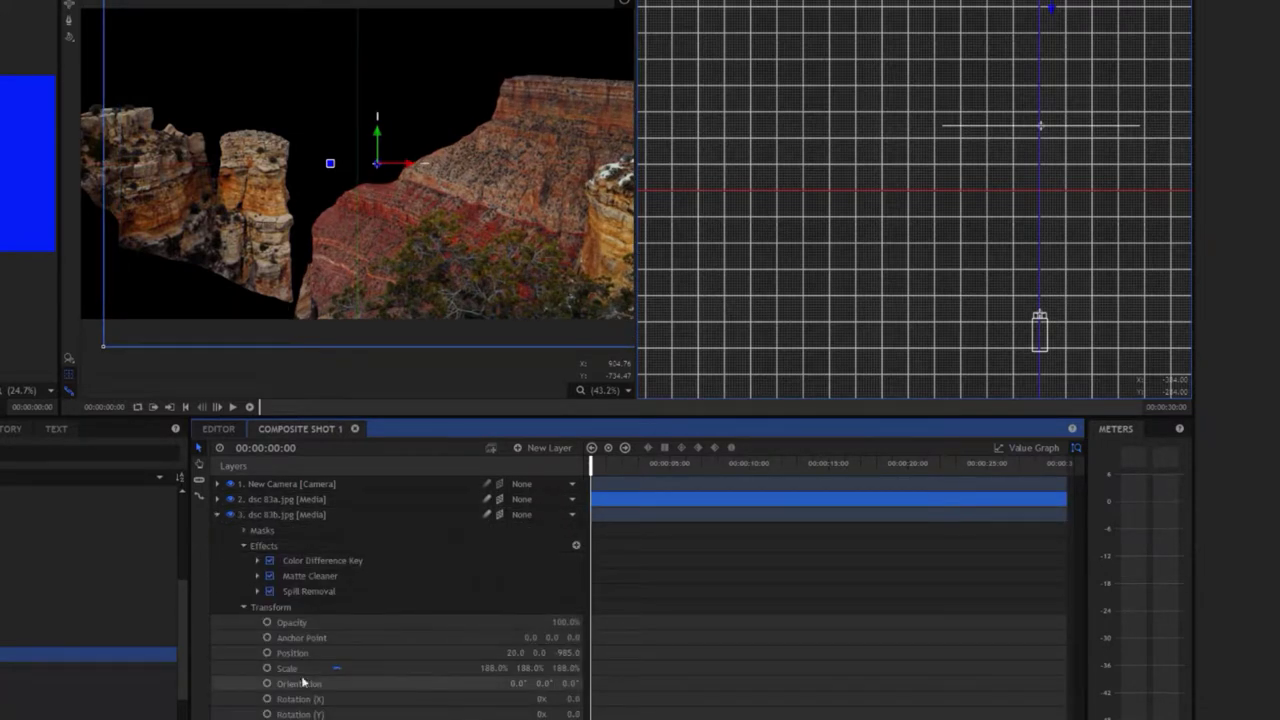
pyautogui.moveTo(492, 668)
pyautogui.mouseDown()
pyautogui.moveTo(564, 668)
pyautogui.moveTo(560, 652)
pyautogui.moveTo(600, 652)
pyautogui.mouseUp()
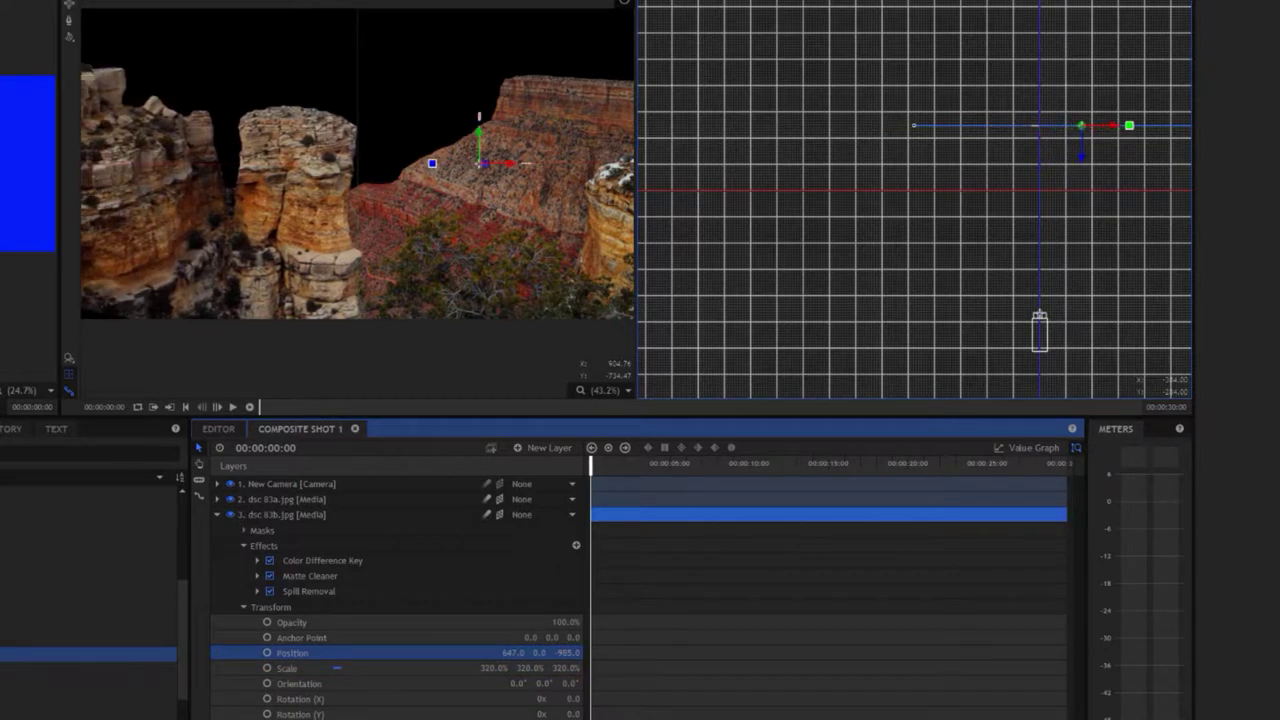
pyautogui.click(218, 515)
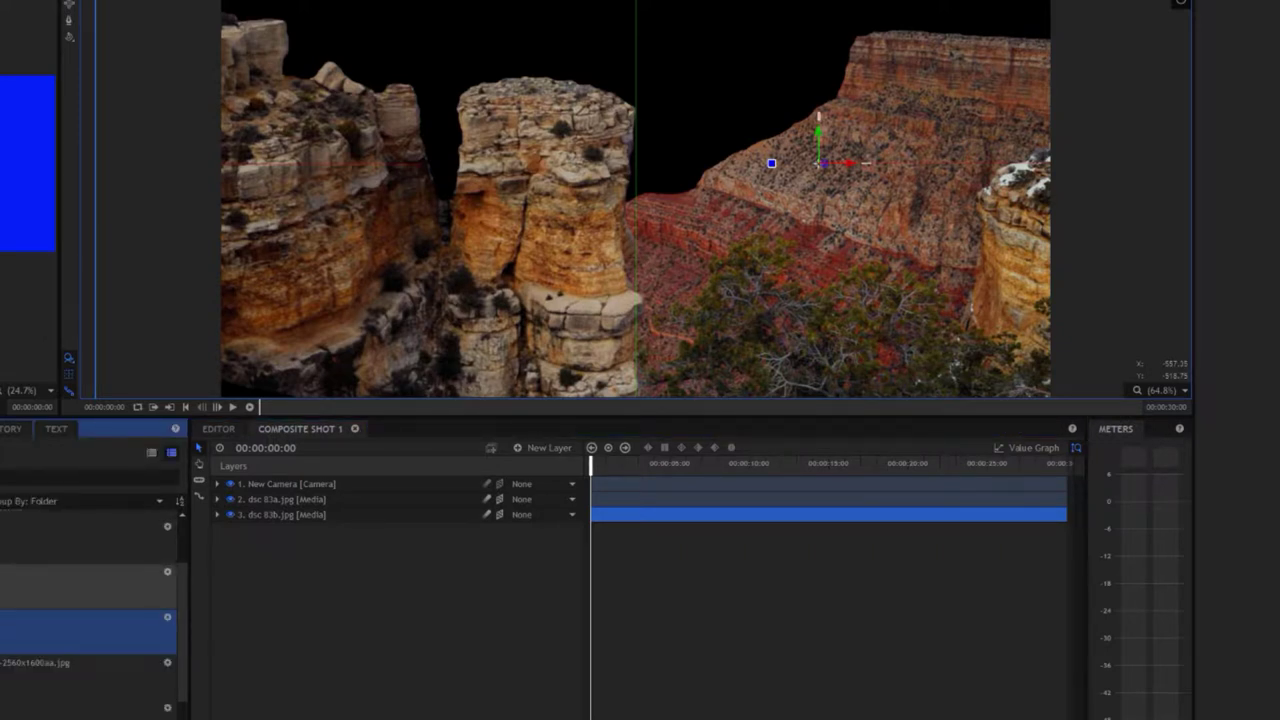
pyautogui.scroll(-3, 90, 610)
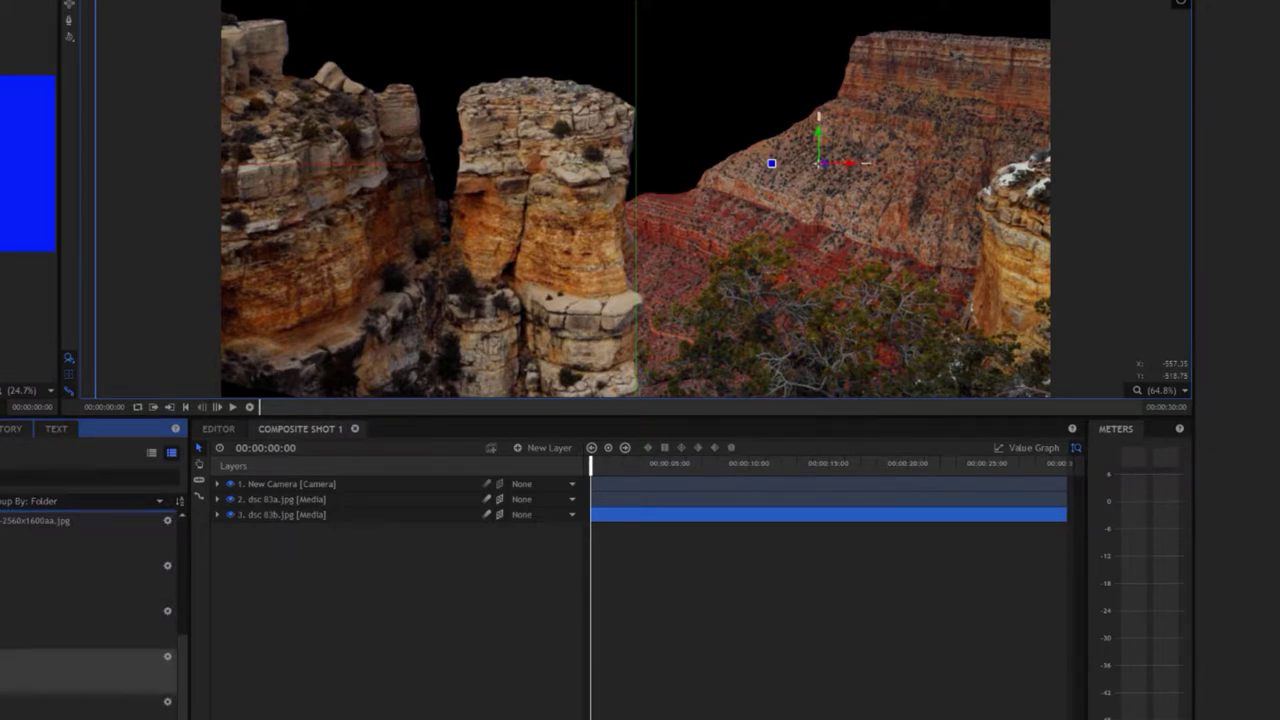
pyautogui.click(88, 705)
pyautogui.scroll(1, 90, 610)
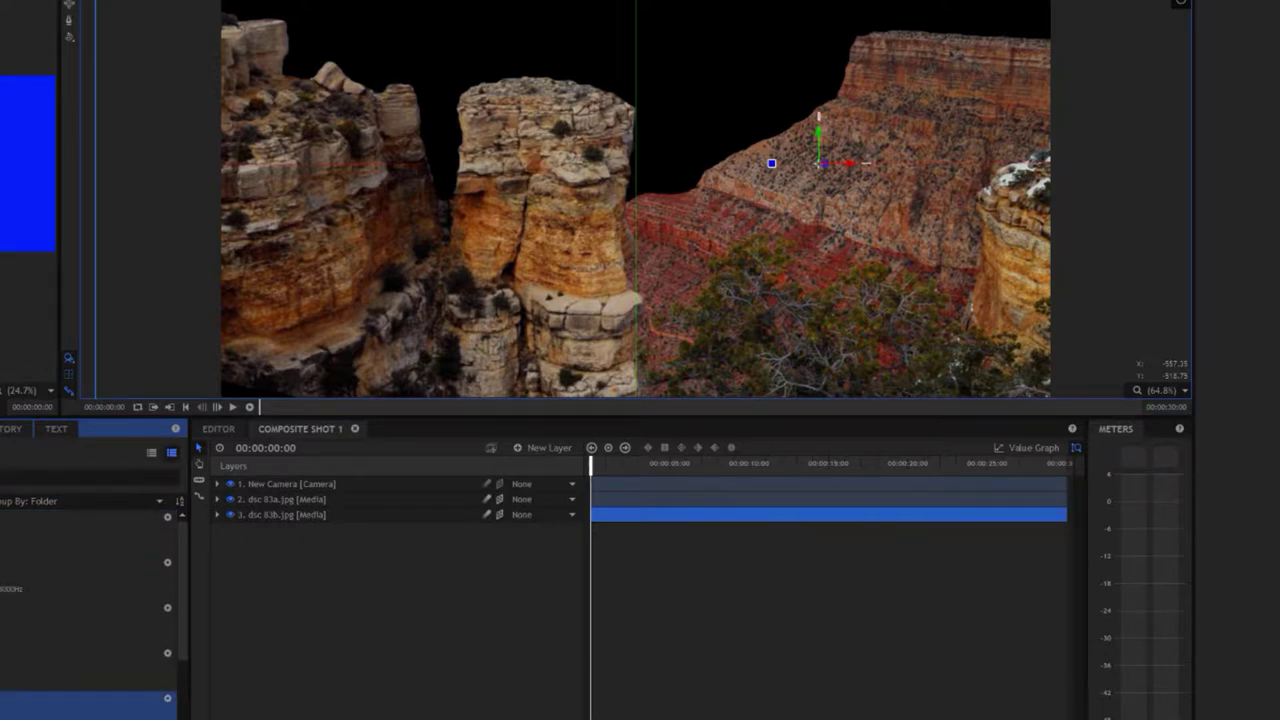
# Add deathstaraa.jpg as a new layer, make it a 3D Plane, and expand its Transform values
pyautogui.click(88, 622)
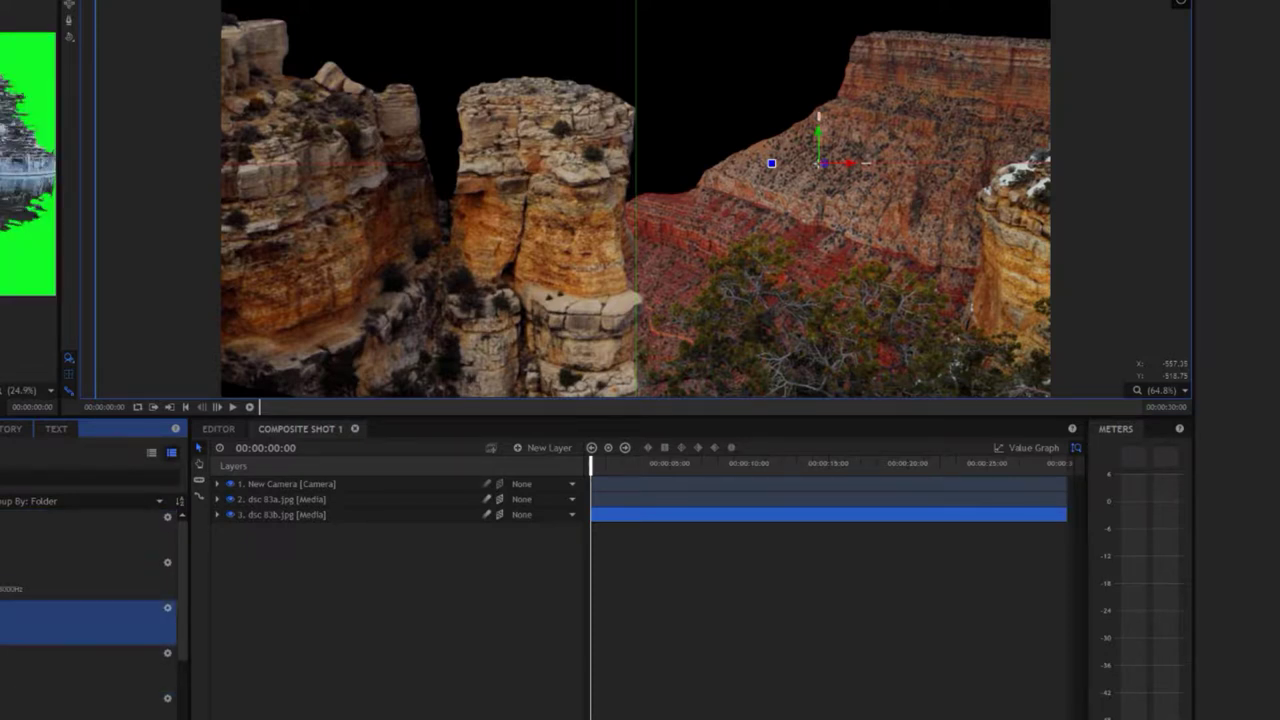
pyautogui.moveTo(88, 622); pyautogui.dragTo(333, 503)
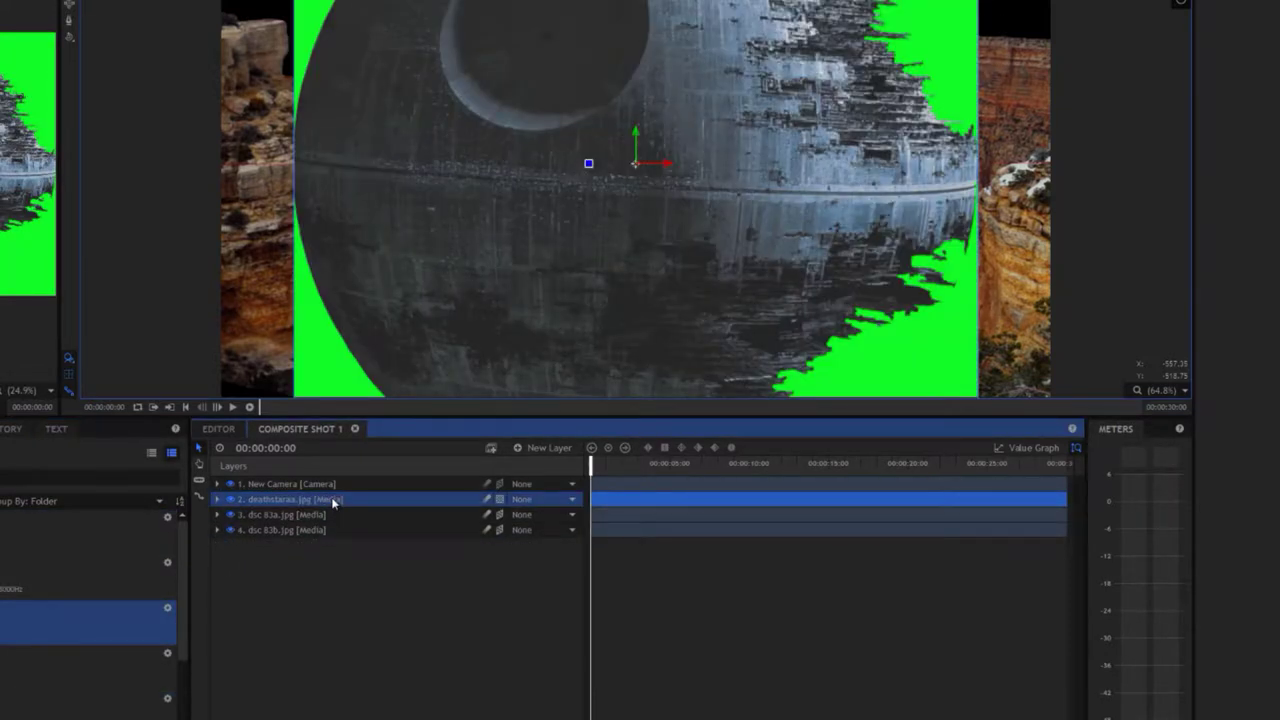
pyautogui.click(500, 499)
pyautogui.click(516, 532)
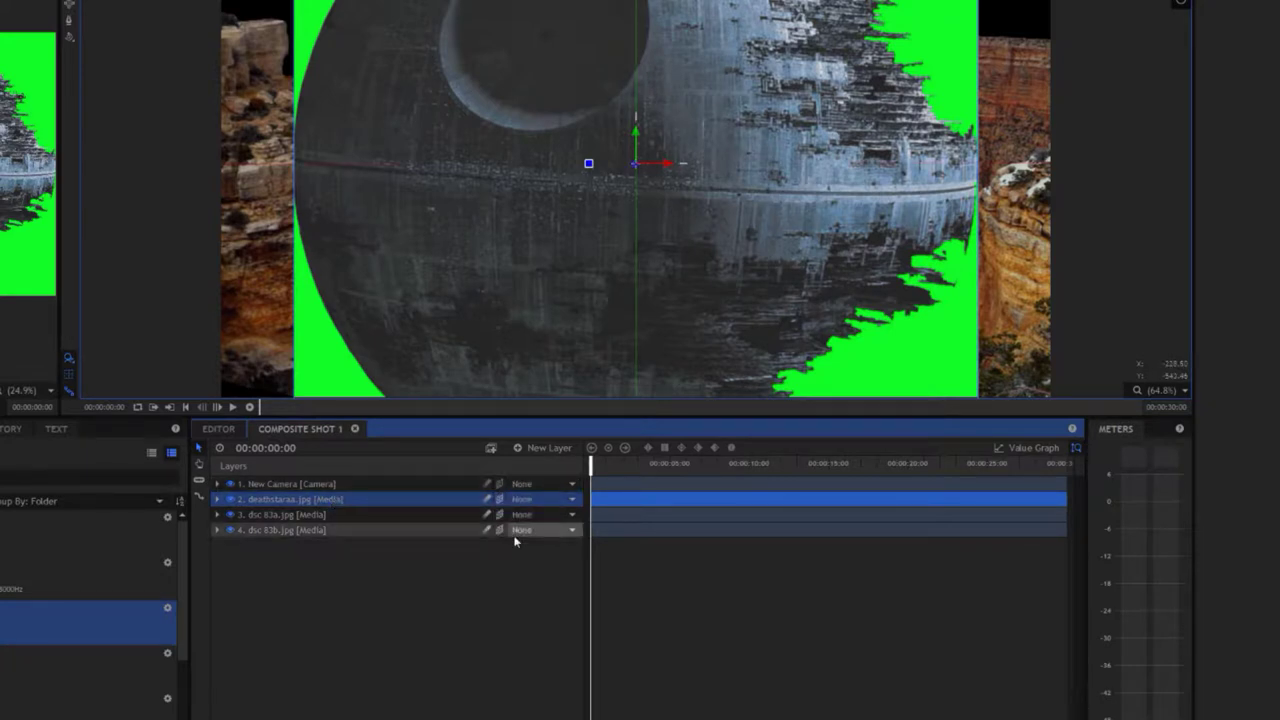
pyautogui.click(218, 500)
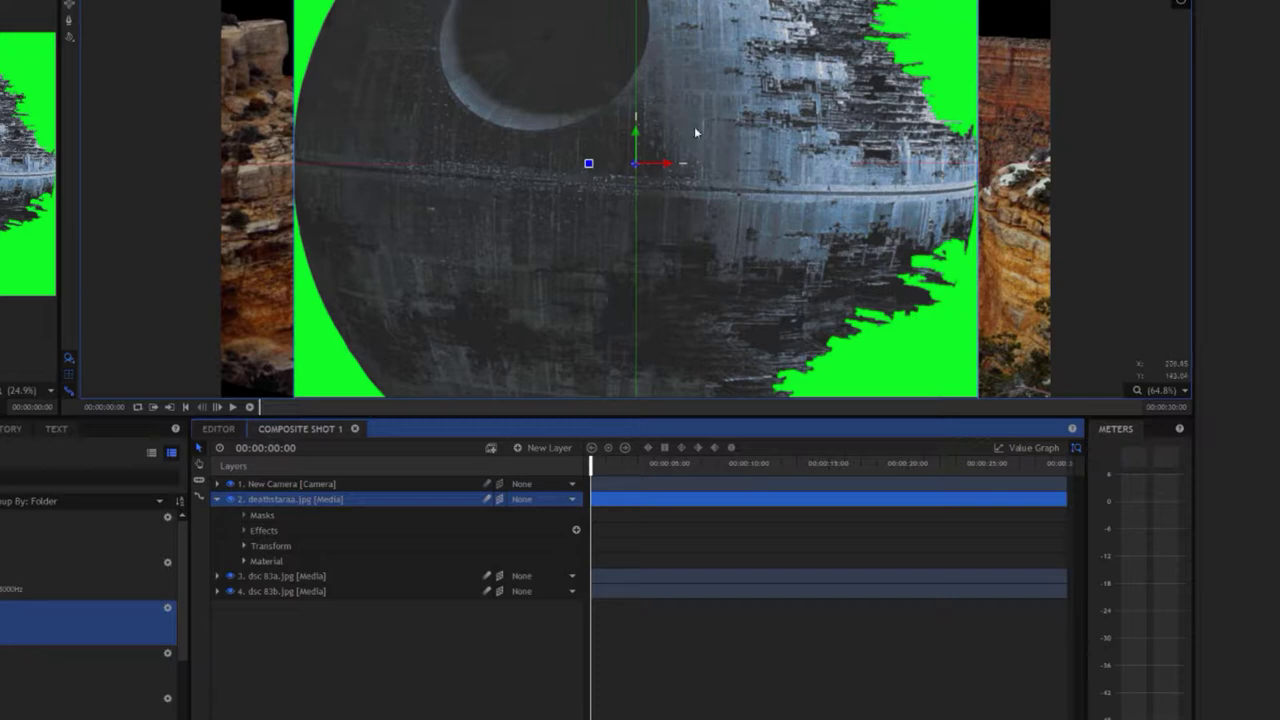
pyautogui.click(243, 547)
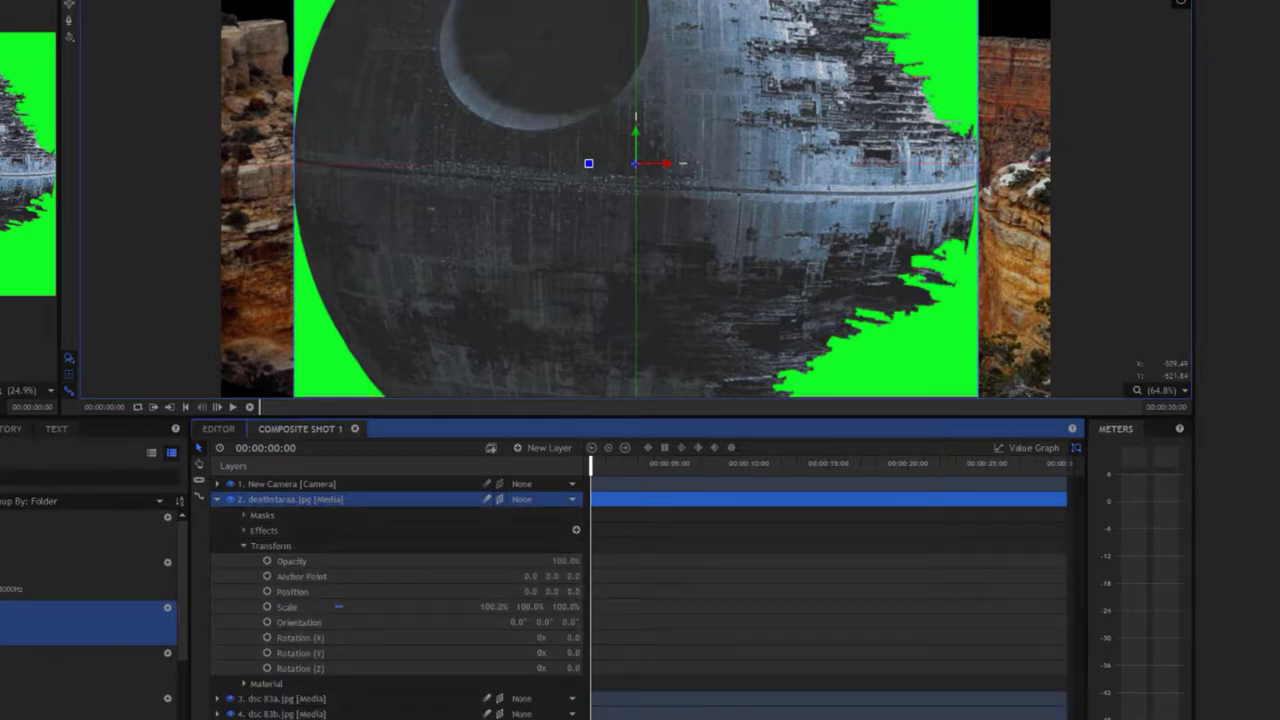
pyautogui.scroll(-5, 177, 597)
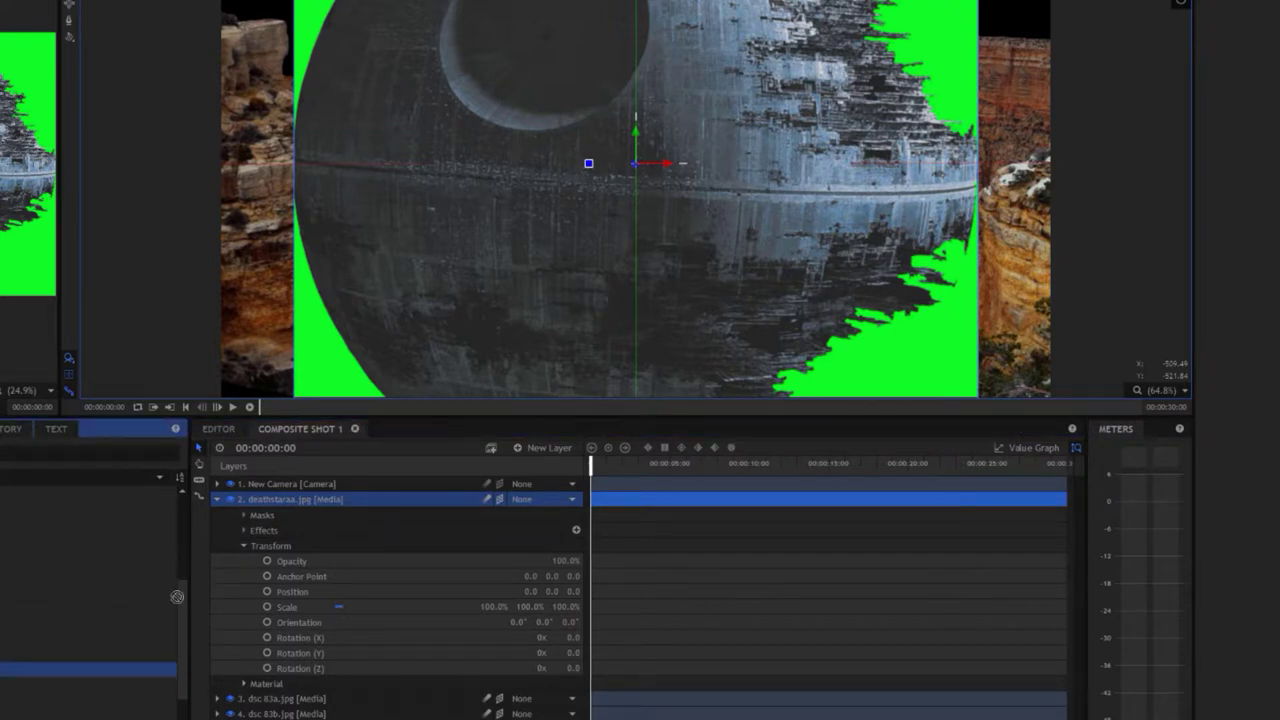
# Key out the Death Star's green screen, rotate the layer and push it back in depth
pyautogui.moveTo(177, 597); pyautogui.dragTo(389, 530)
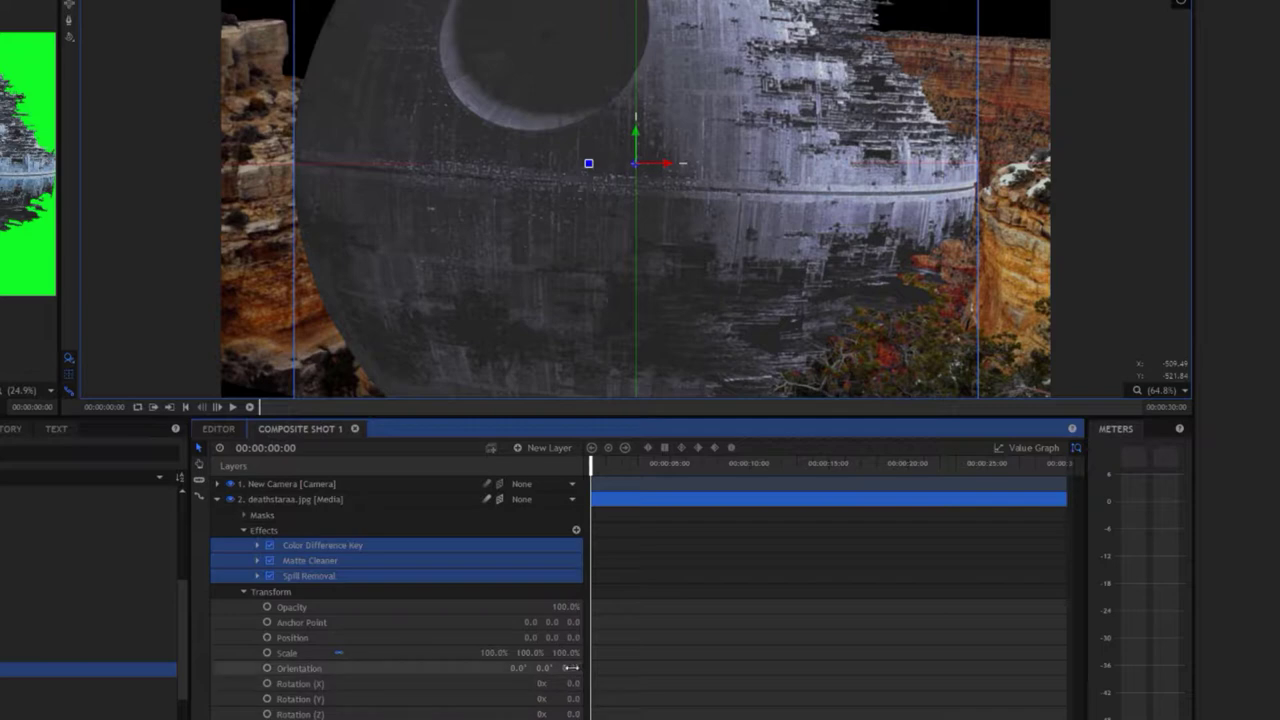
pyautogui.moveTo(570, 667)
pyautogui.mouseDown()
pyautogui.moveTo(637, 667)
pyautogui.moveTo(570, 667)
pyautogui.mouseUp()
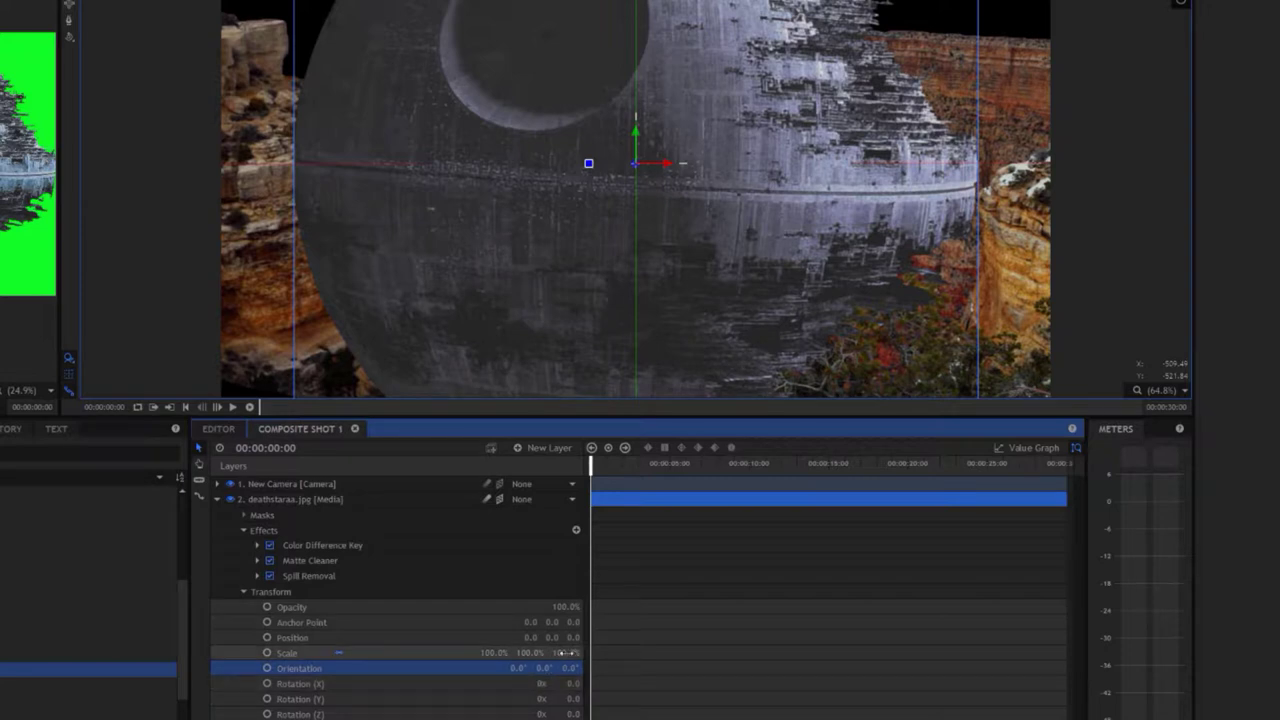
pyautogui.moveTo(566, 637); pyautogui.dragTo(530, 637)
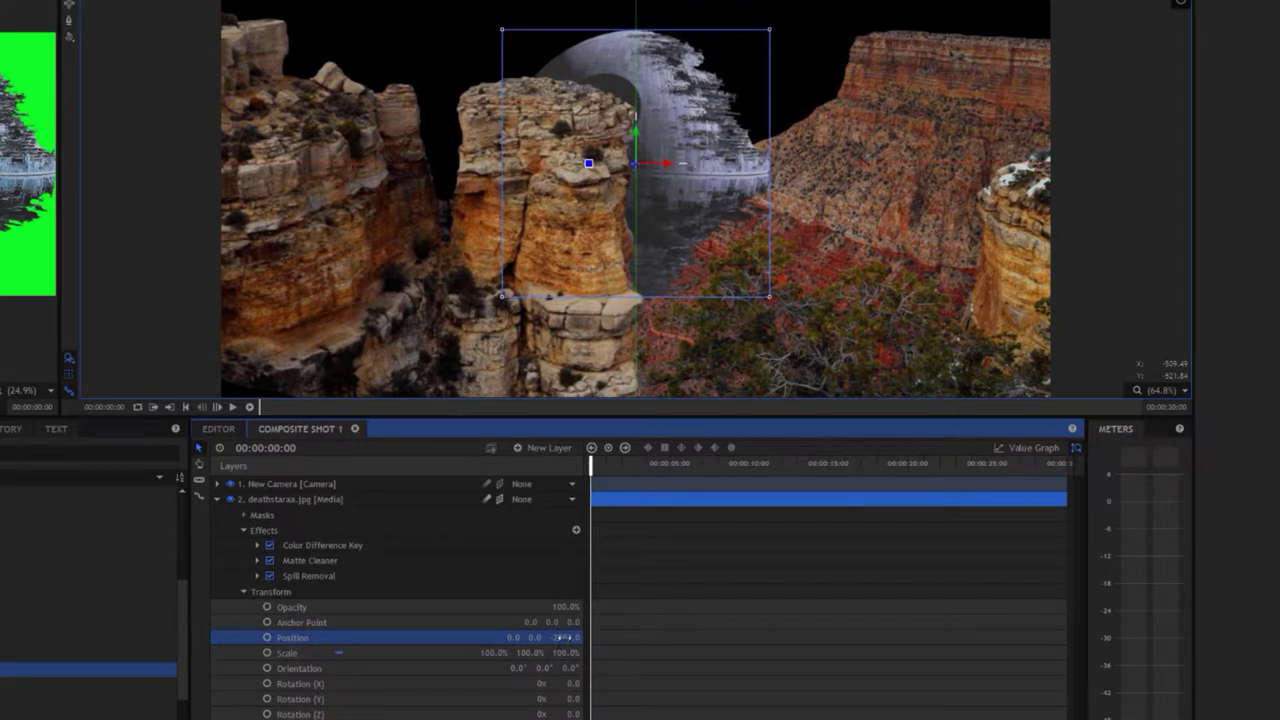
pyautogui.moveTo(563, 637); pyautogui.dragTo(547, 637)
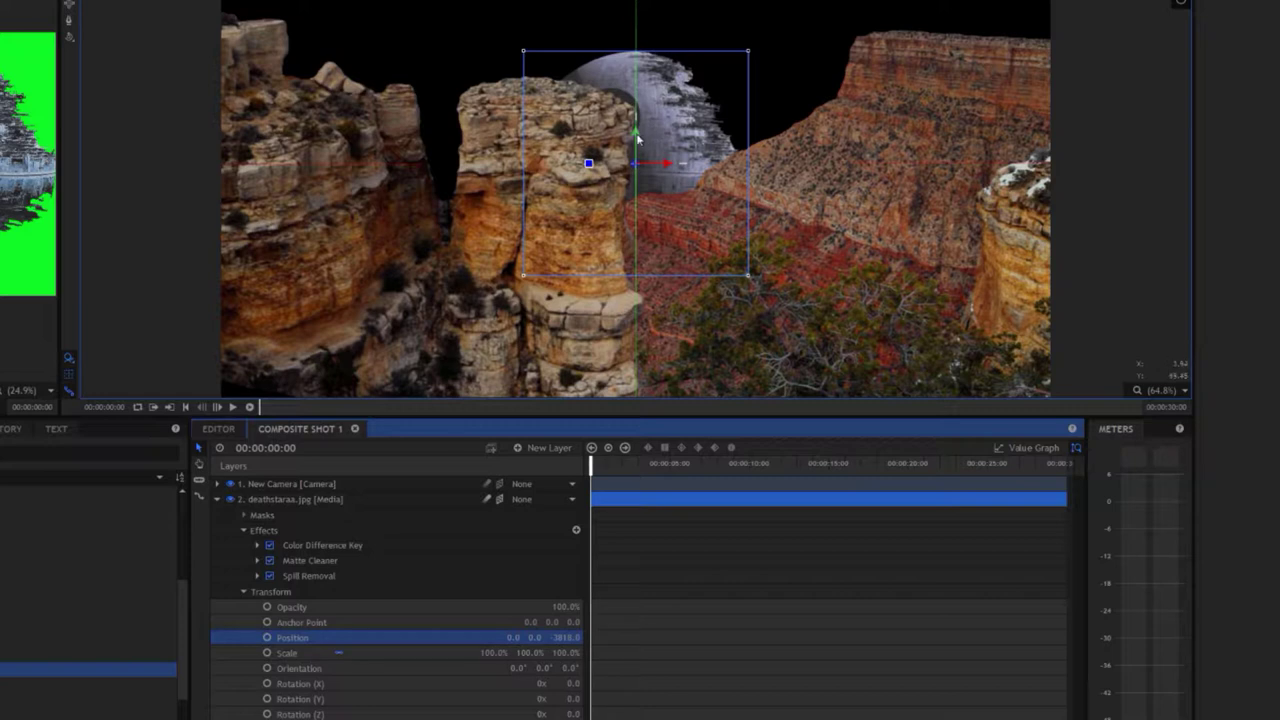
# Raise the Death Star high above the canyon, ending near position 1187.8, 1493.0, -6202.0
pyautogui.moveTo(637, 140); pyautogui.dragTo(638, 5)
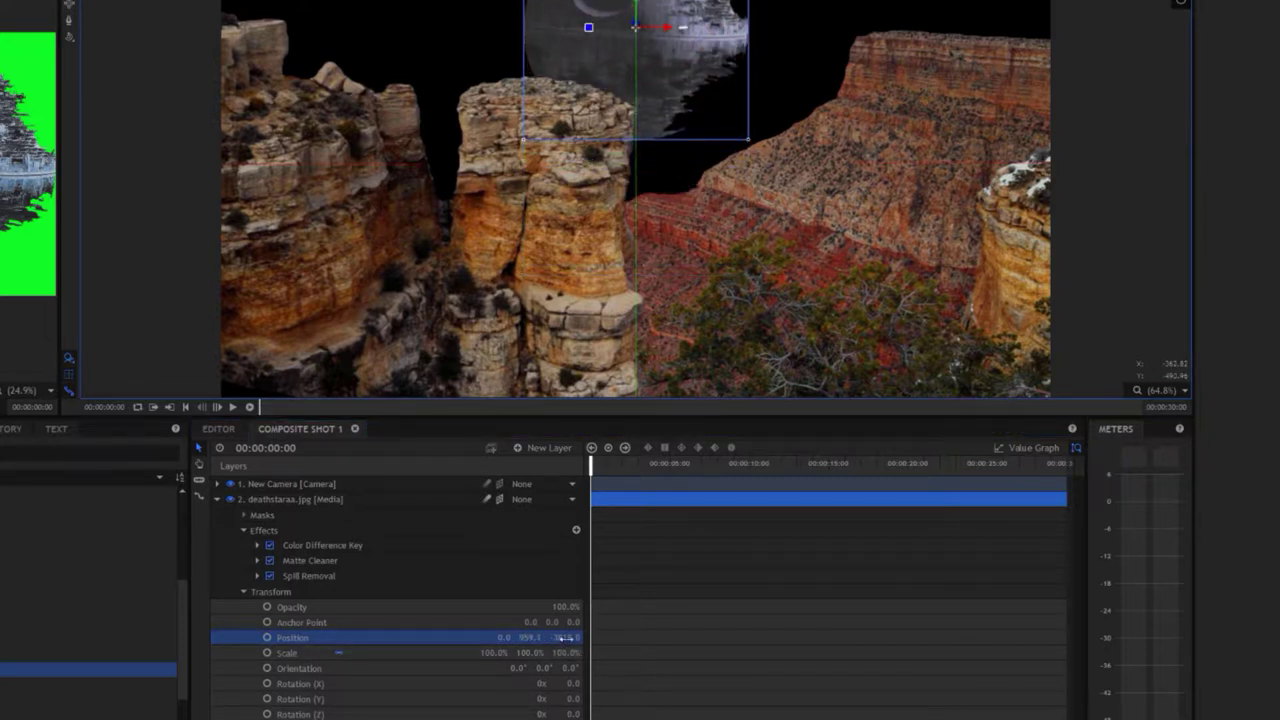
pyautogui.moveTo(563, 637); pyautogui.dragTo(480, 637)
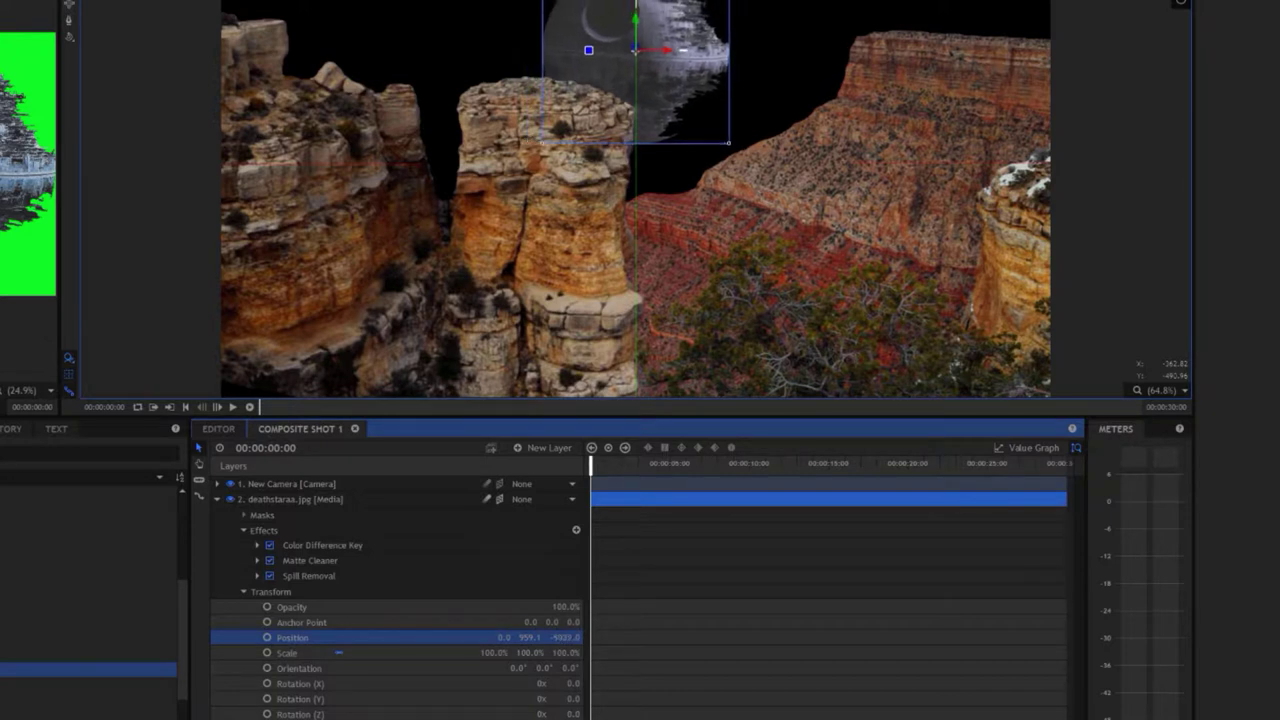
pyautogui.moveTo(565, 637)
pyautogui.mouseDown()
pyautogui.moveTo(590, 637)
pyautogui.moveTo(555, 637)
pyautogui.mouseUp()
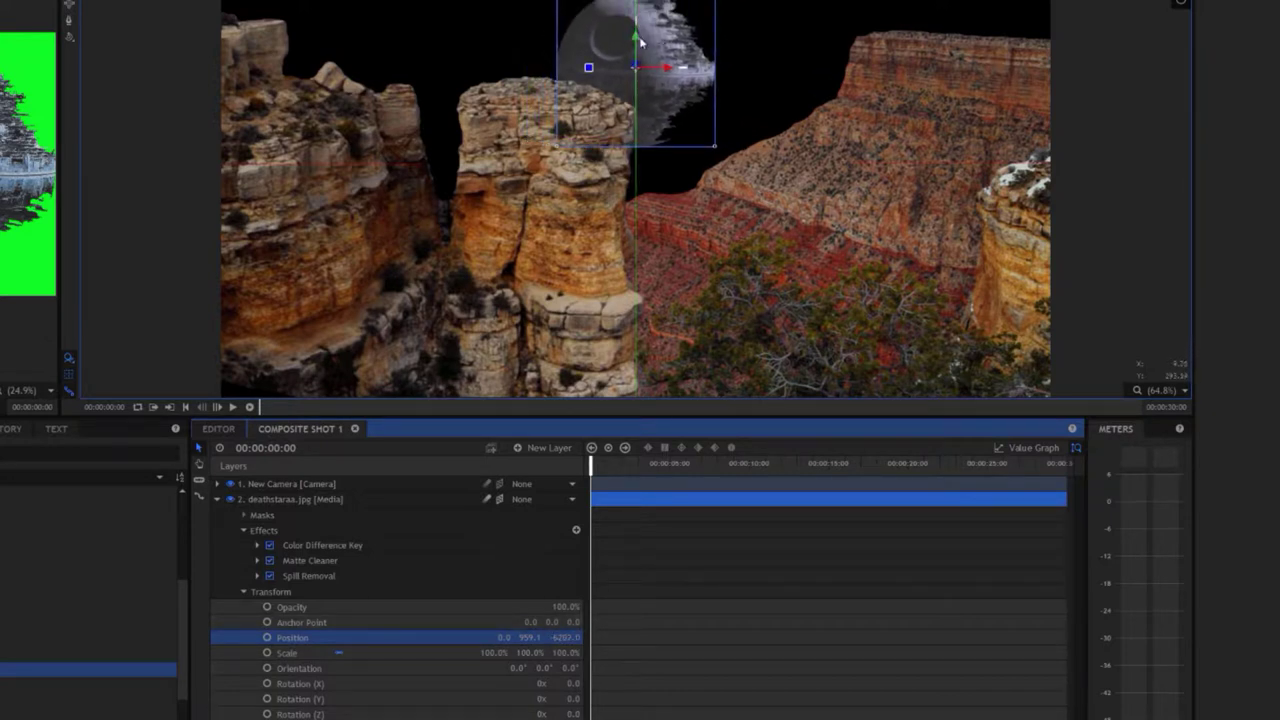
pyautogui.moveTo(641, 42)
pyautogui.mouseDown()
pyautogui.moveTo(666, 22)
pyautogui.moveTo(791, 18)
pyautogui.mouseUp()
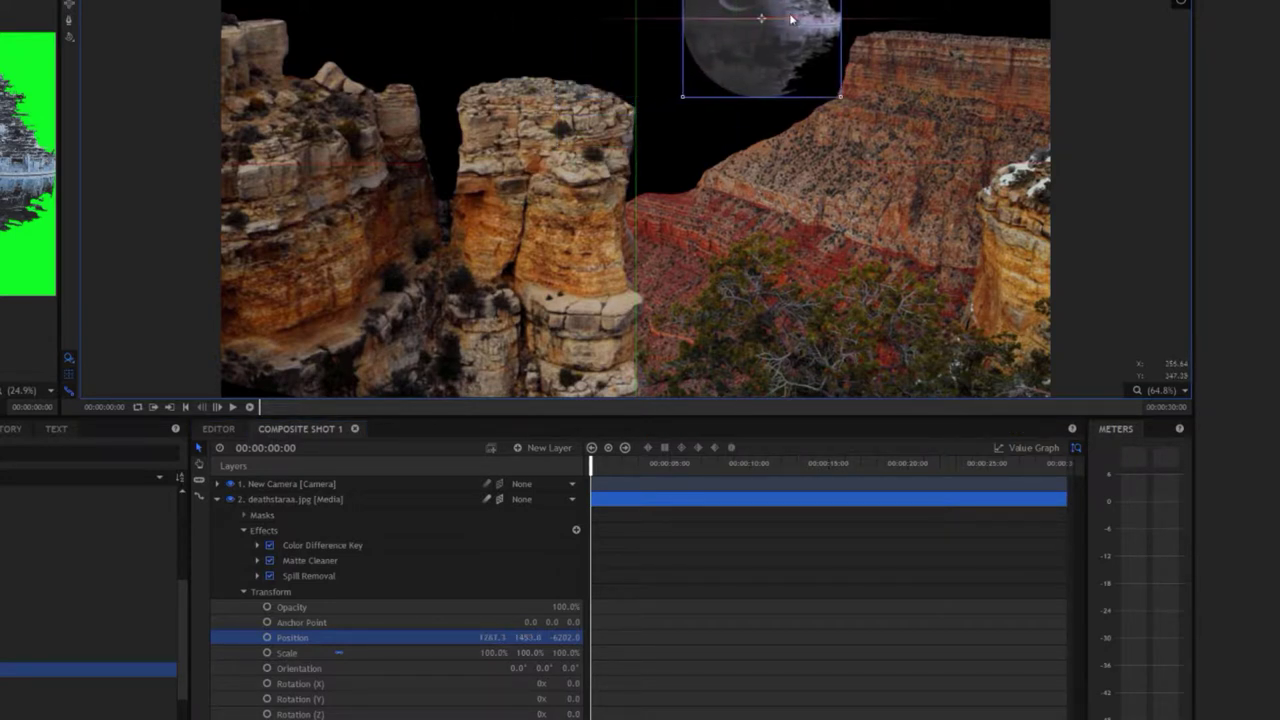
pyautogui.moveTo(791, 18); pyautogui.dragTo(784, 8)
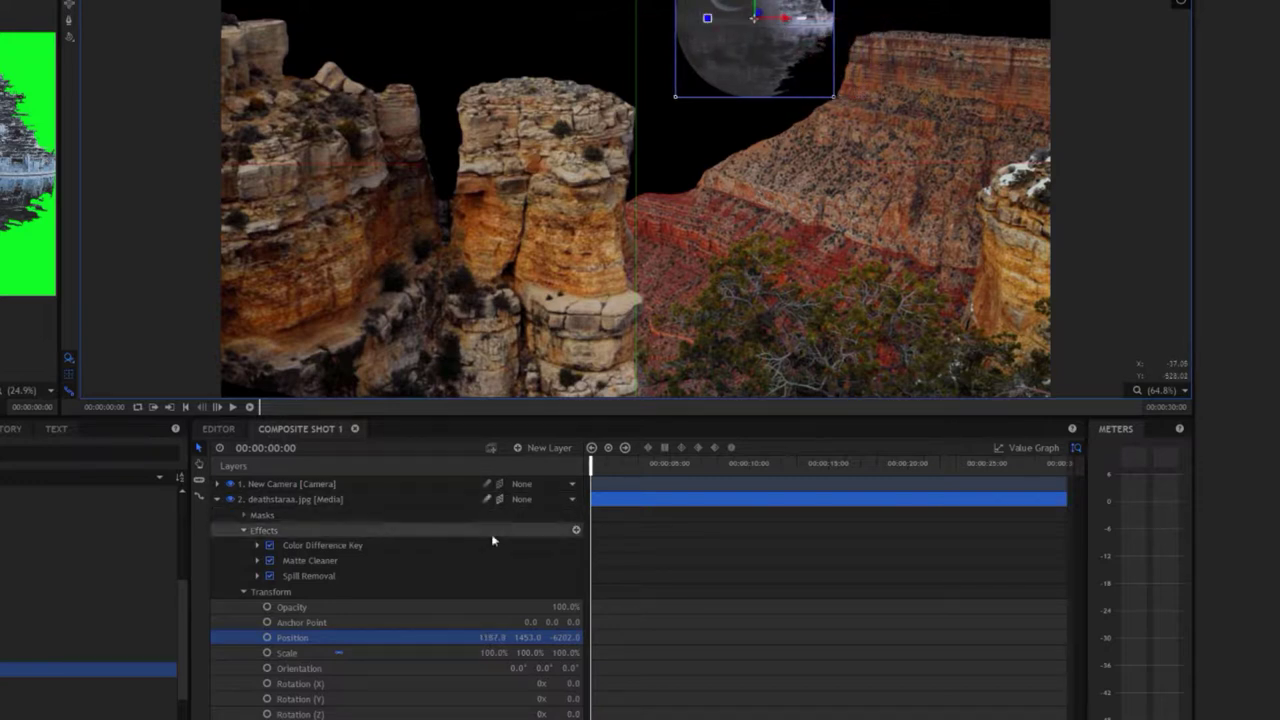
# With the Death Star layer selected, browse the Explorer Pictures folder for the stars image
pyautogui.click(310, 499)
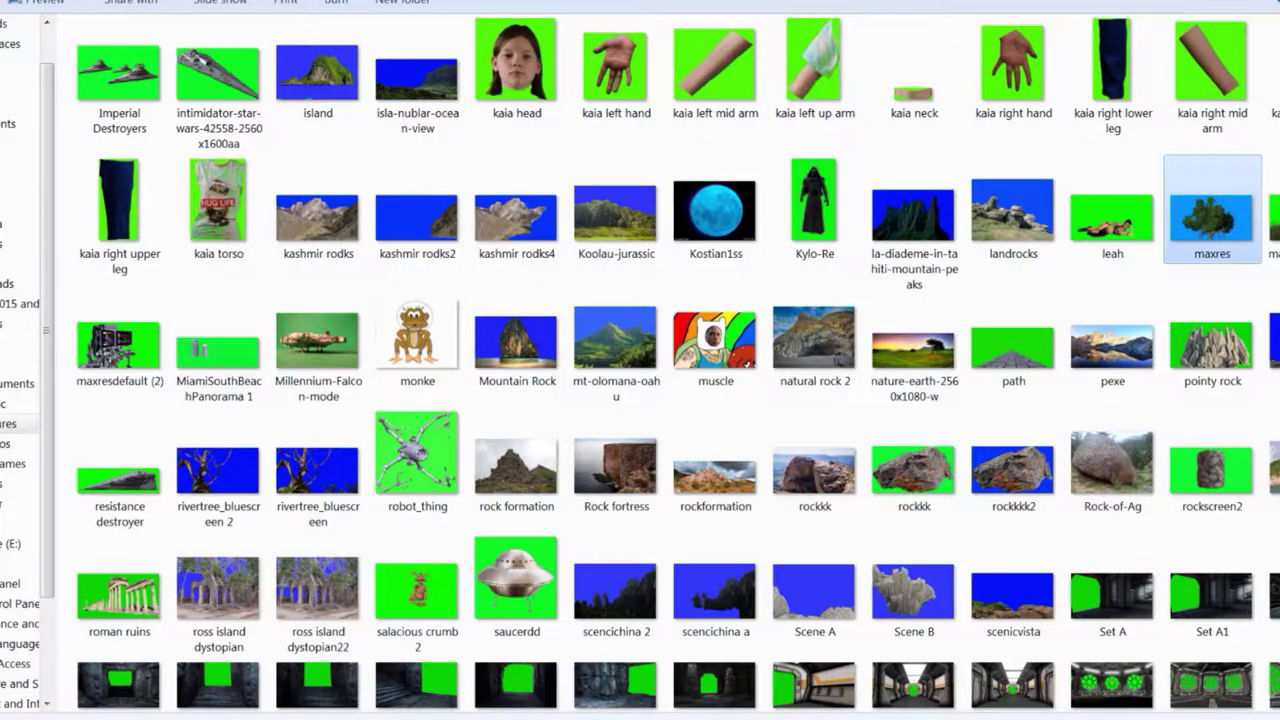
pyautogui.click(718, 586)
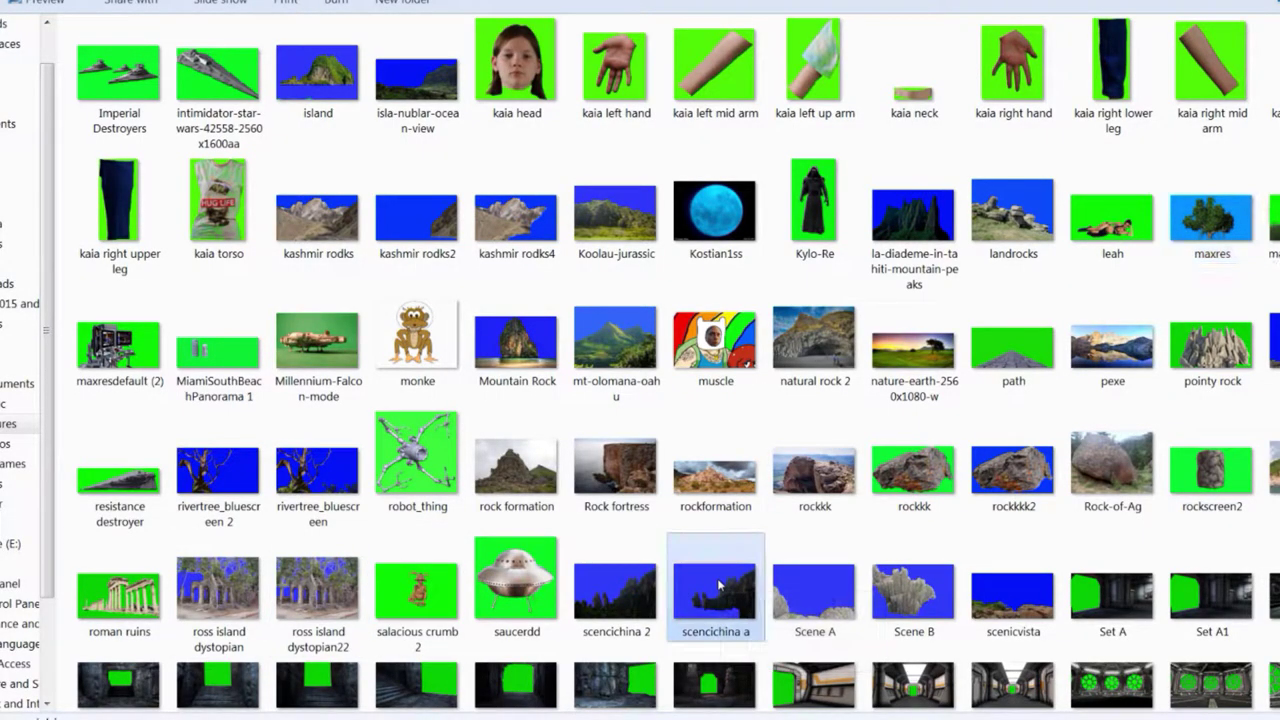
pyautogui.scroll(-2, 215, 365)
pyautogui.scroll(-1, 215, 365)
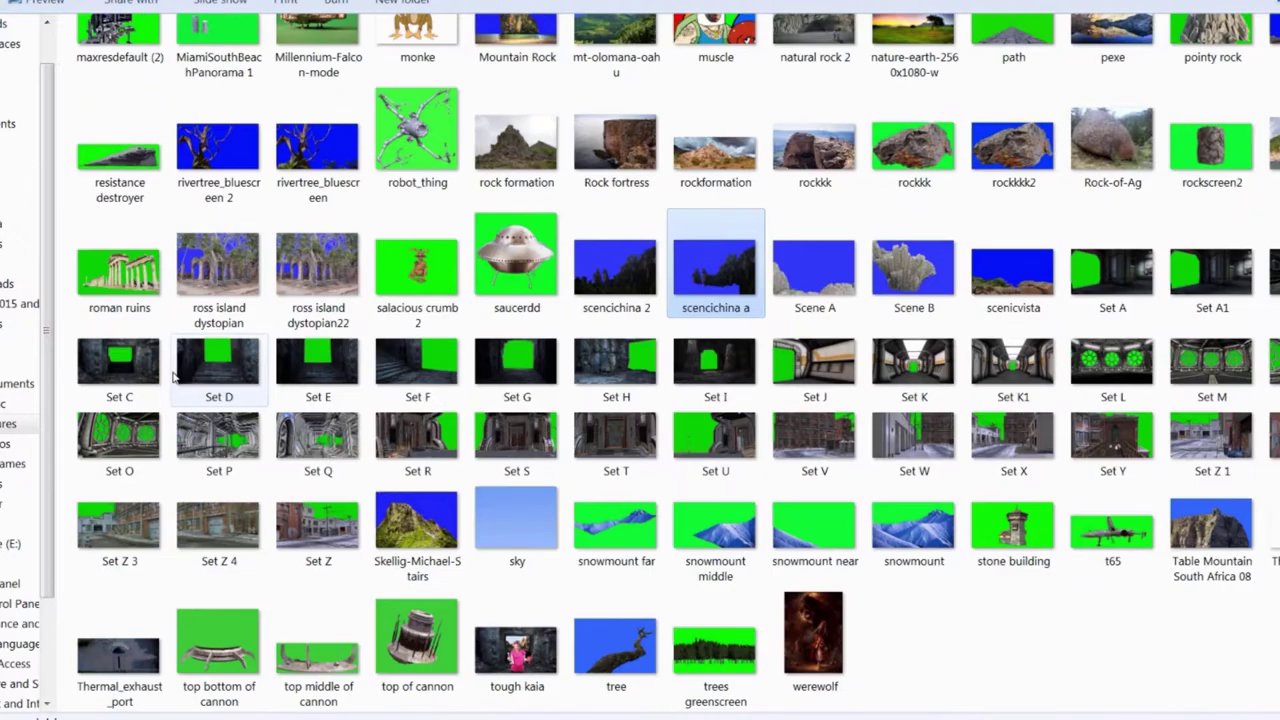
pyautogui.scroll(6, 172, 376)
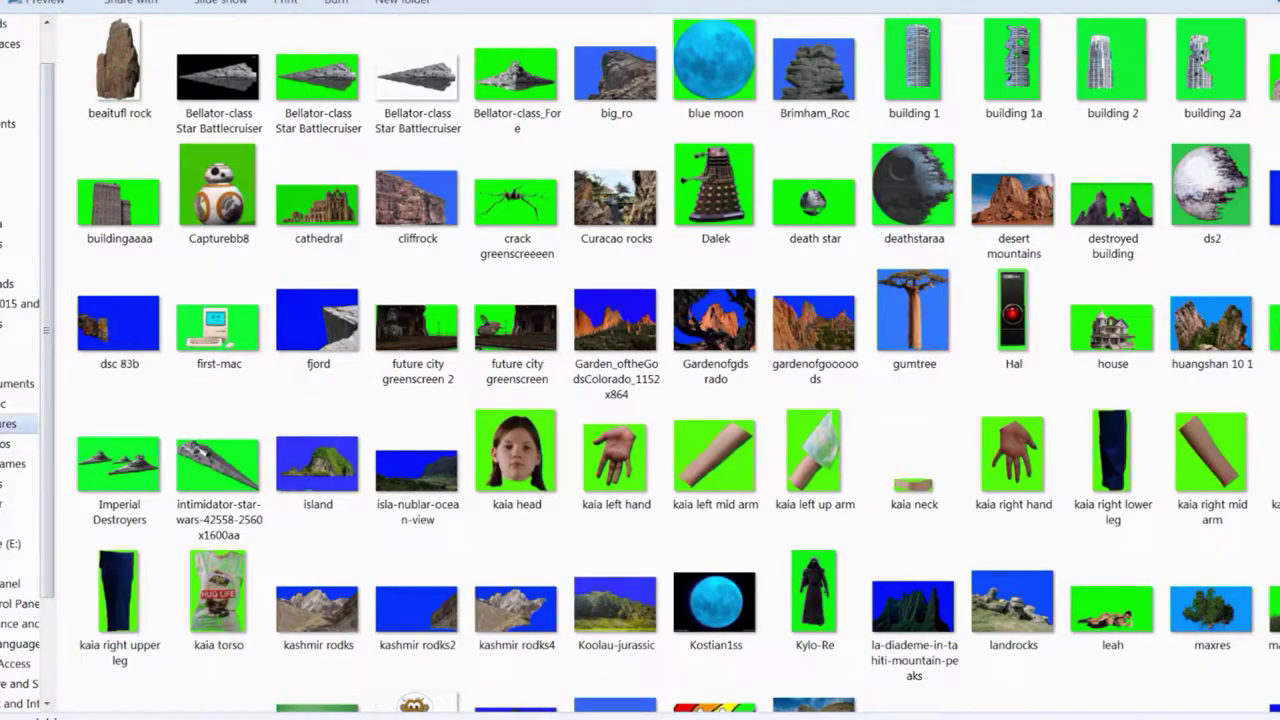
pyautogui.scroll(5, 500, 486)
pyautogui.scroll(-10, 786, 471)
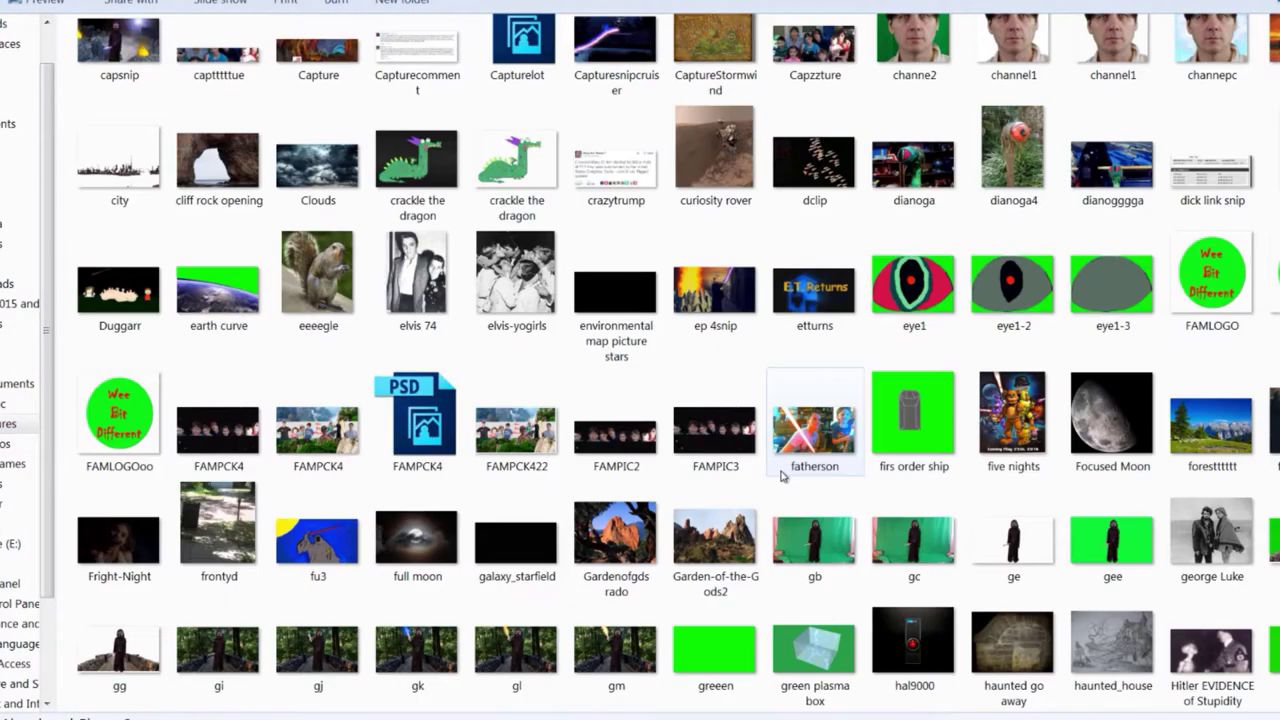
pyautogui.scroll(-3, 783, 477)
pyautogui.scroll(-3, 783, 477)
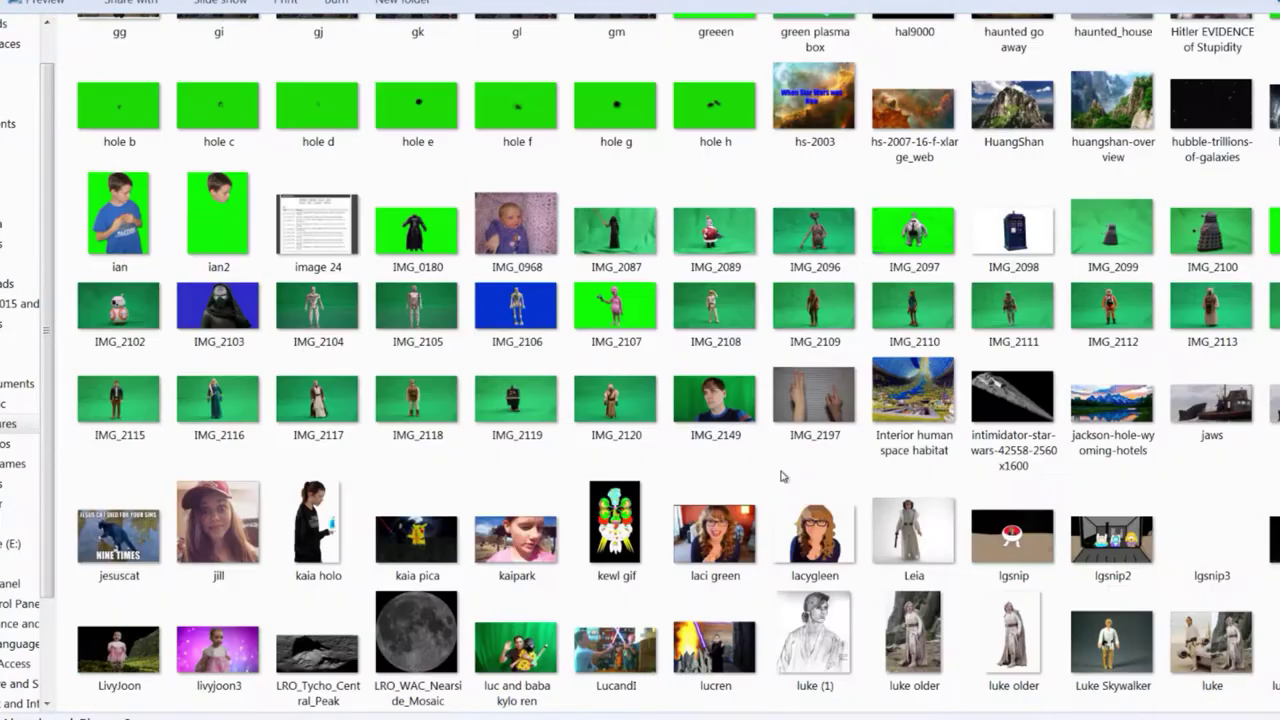
pyautogui.scroll(-3, 783, 477)
pyautogui.scroll(-4, 783, 477)
pyautogui.scroll(-3, 783, 477)
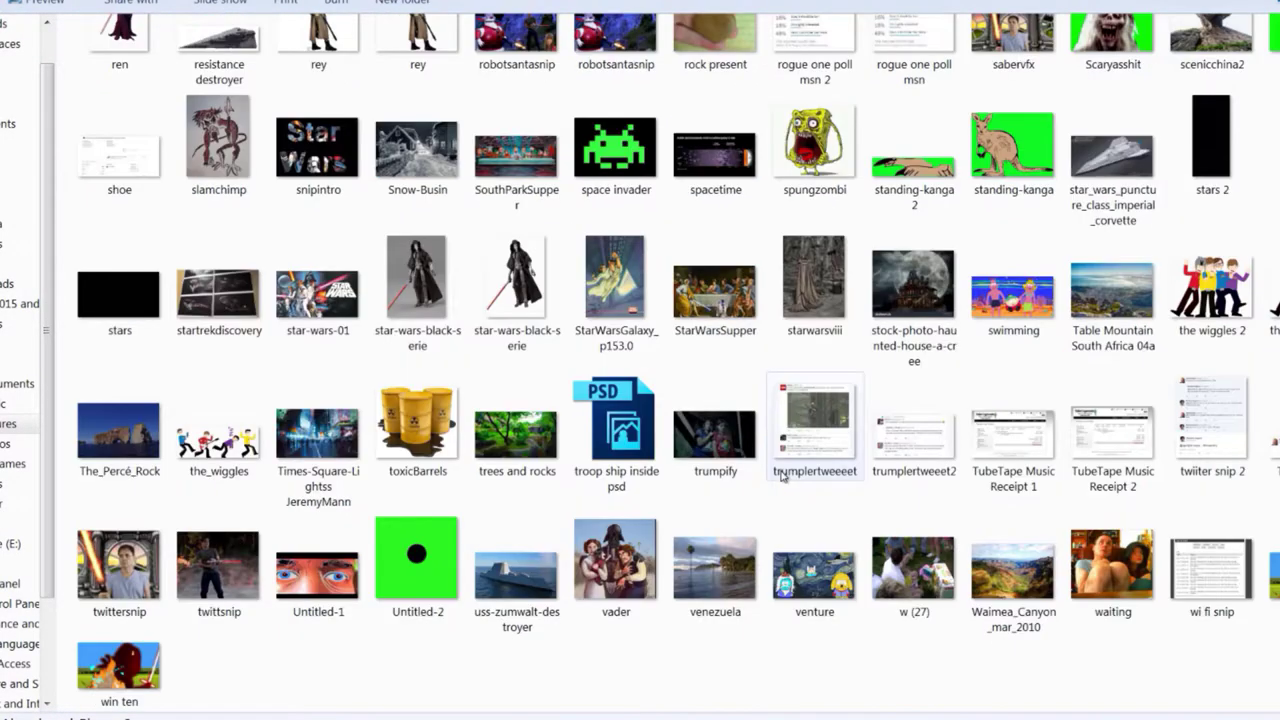
pyautogui.scroll(3, 783, 477)
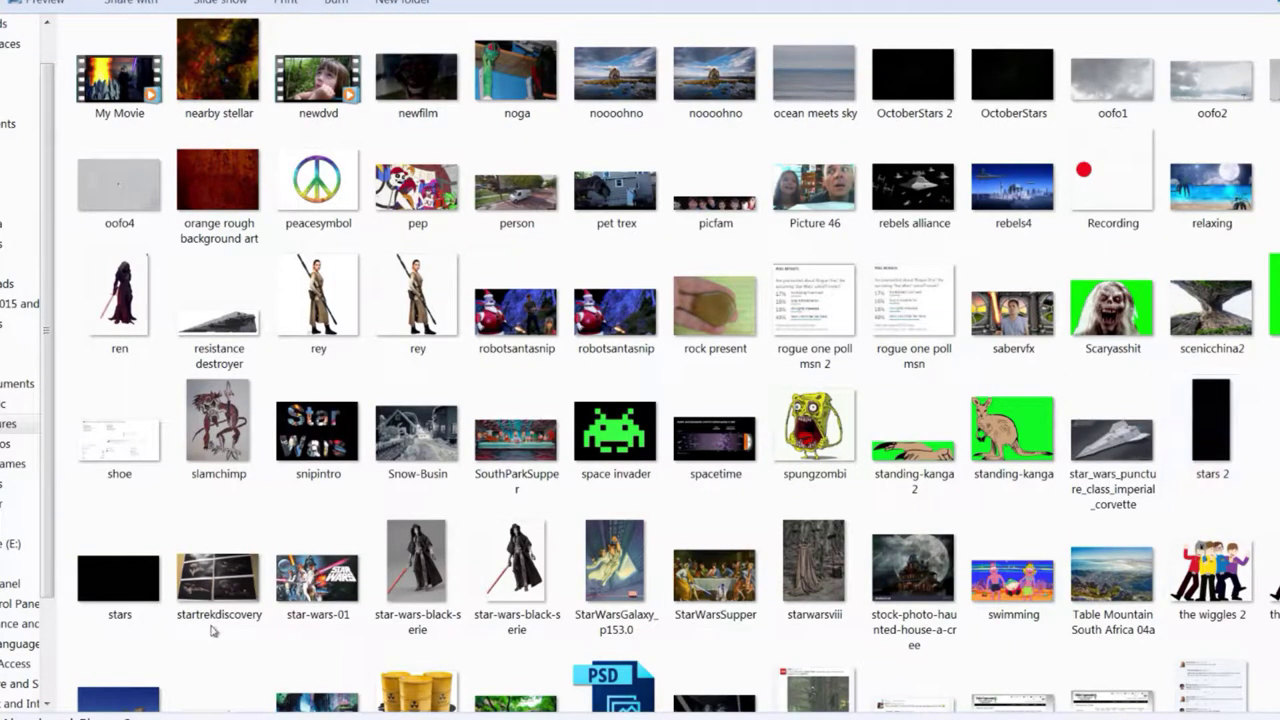
# Select the stars image and bring it into HitFilm's Media panel
pyautogui.click(141, 582)
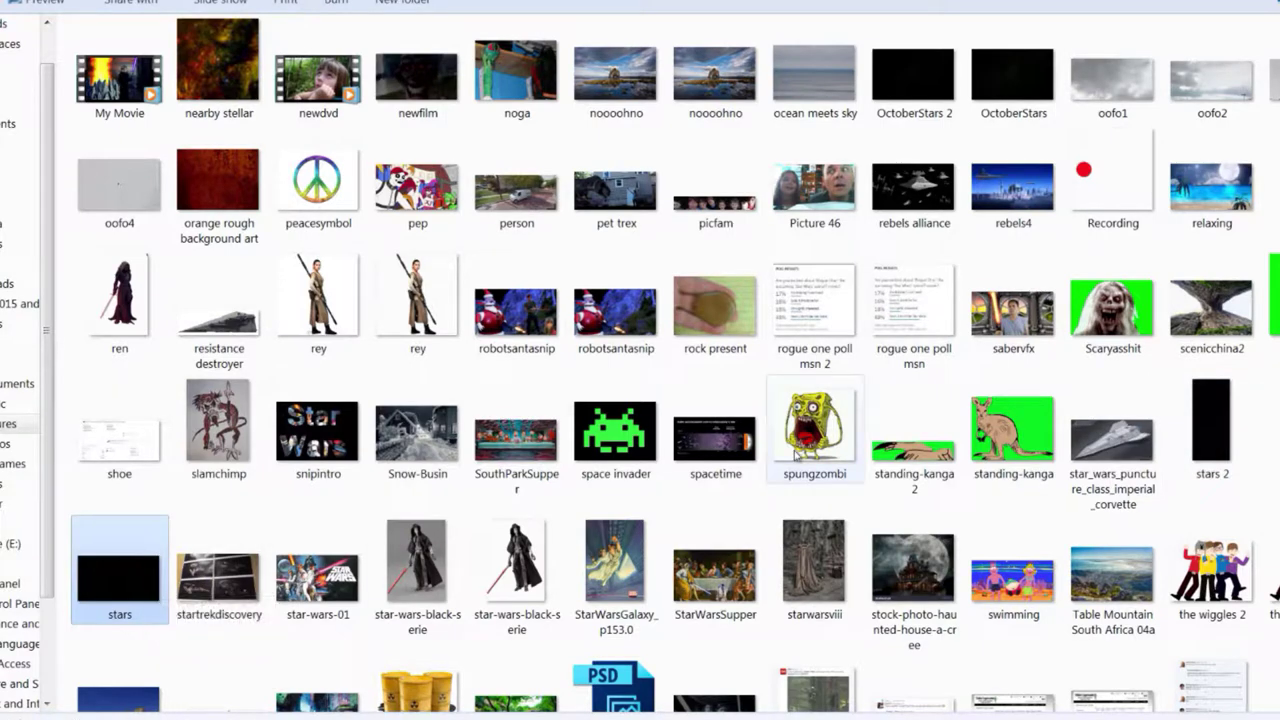
pyautogui.scroll(4, 795, 455)
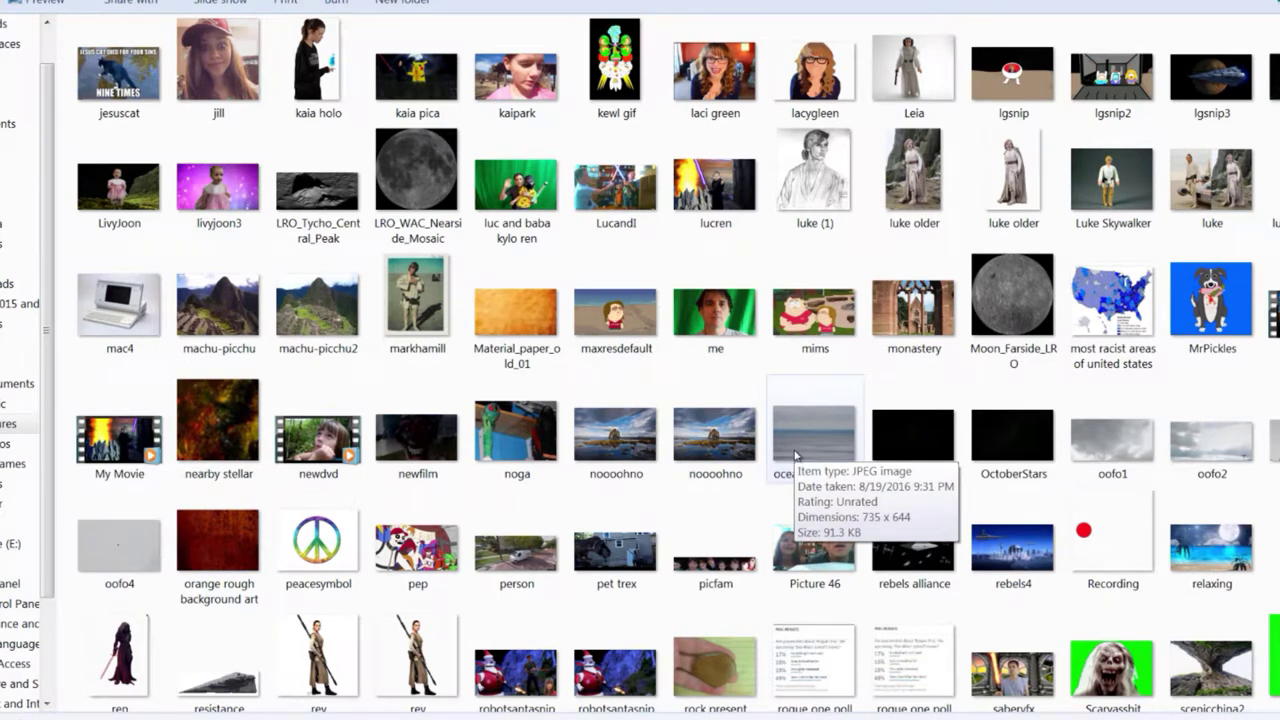
pyautogui.scroll(-3, 795, 455)
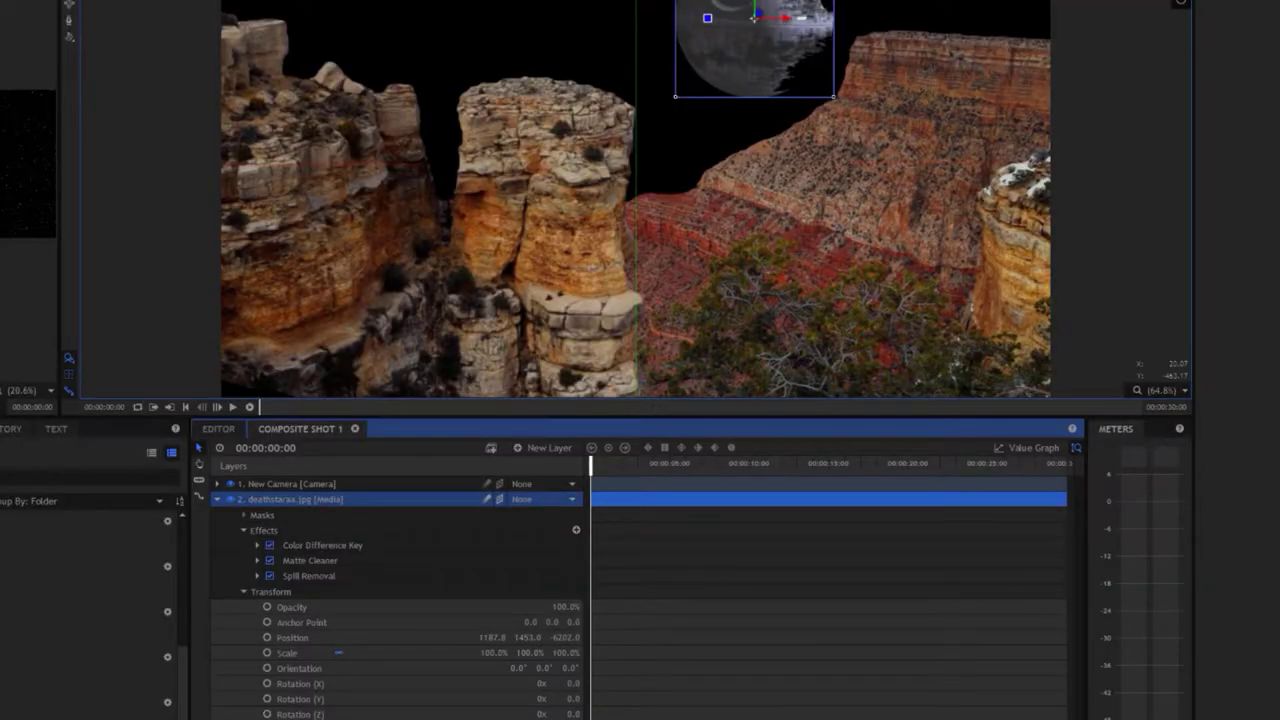
# Add stars.png at the bottom of Composite Shot 1 so stars fill the sky behind the Death Star
pyautogui.press('Escape')
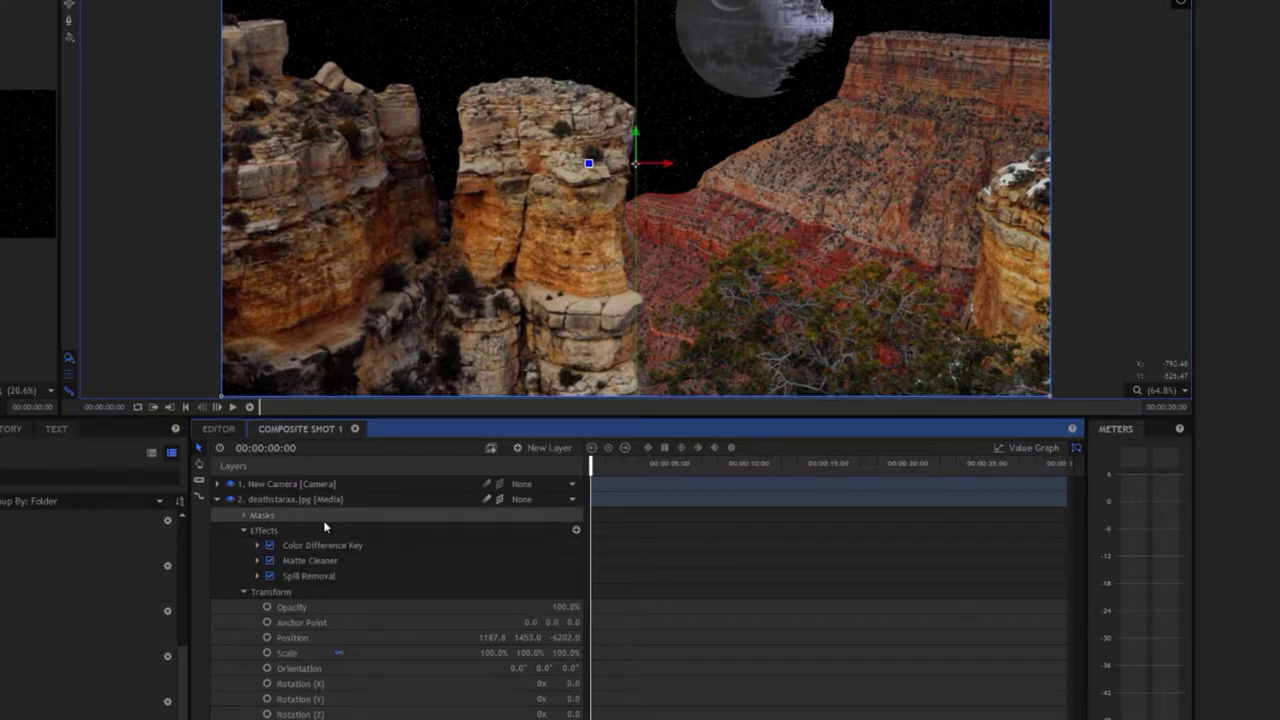
pyautogui.scroll(-3, 508, 266)
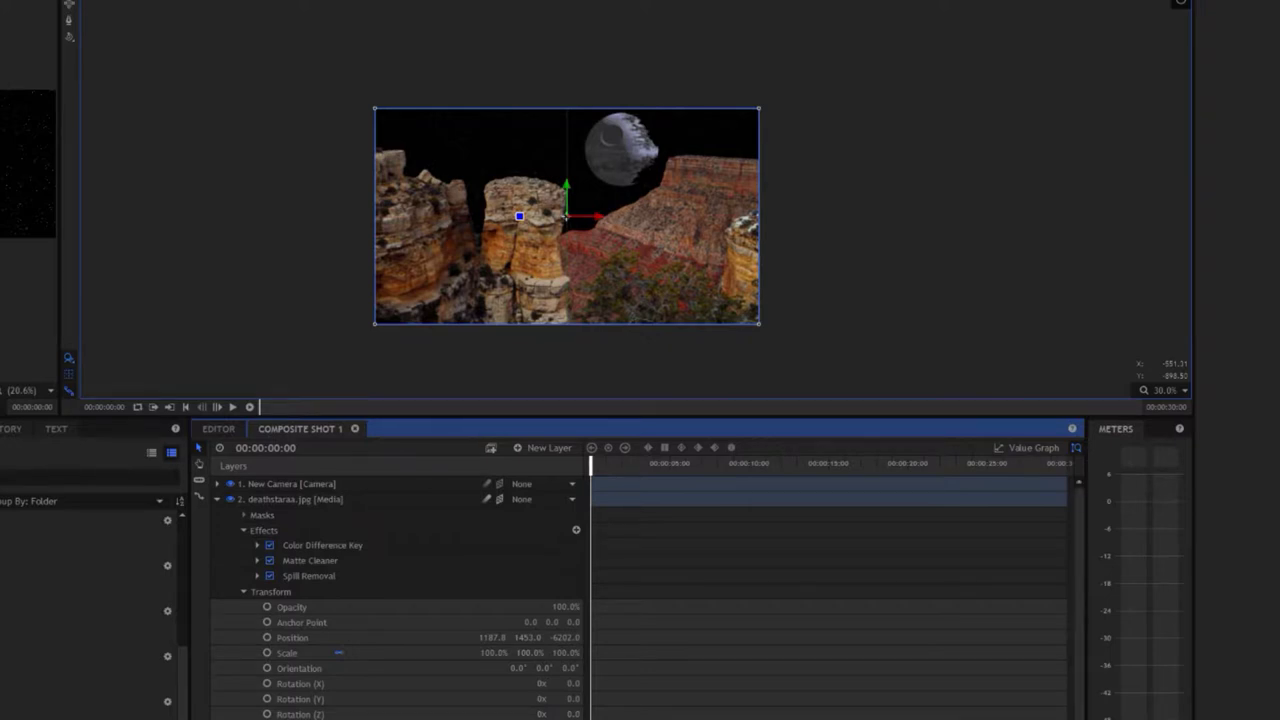
pyautogui.scroll(-1, 400, 600)
pyautogui.scroll(-2, 400, 590)
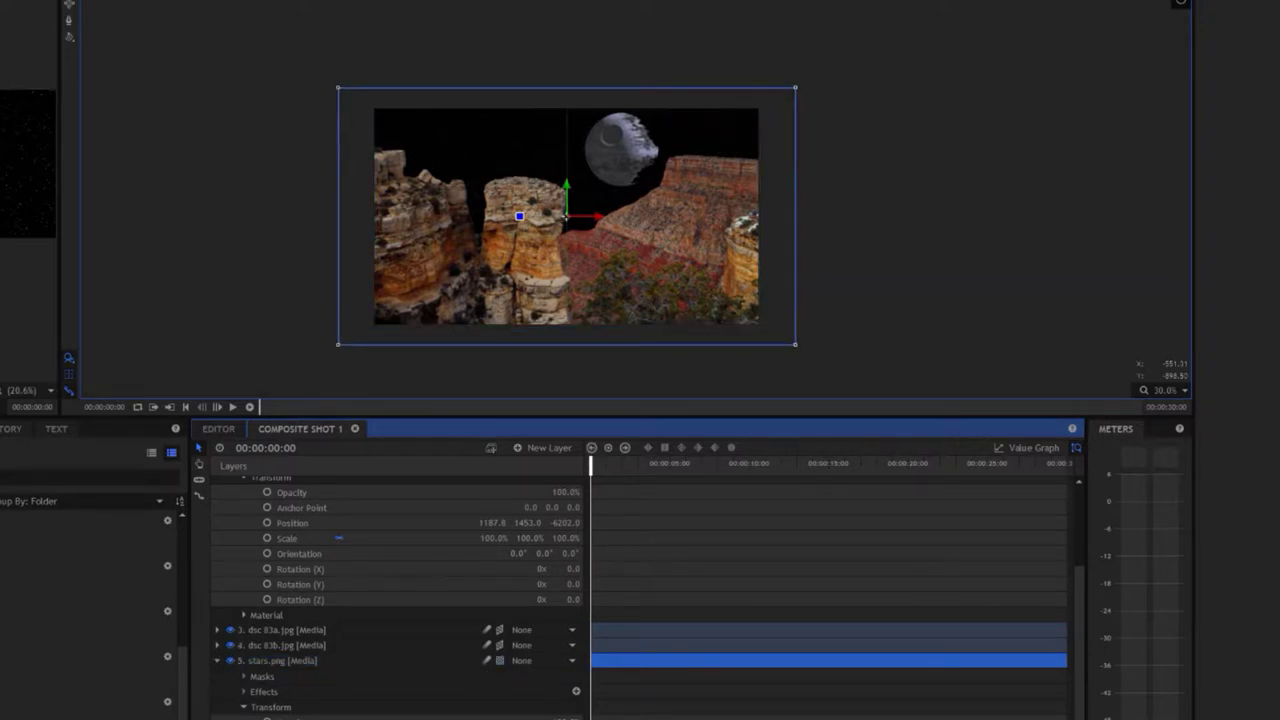
pyautogui.scroll(3, 213, 672)
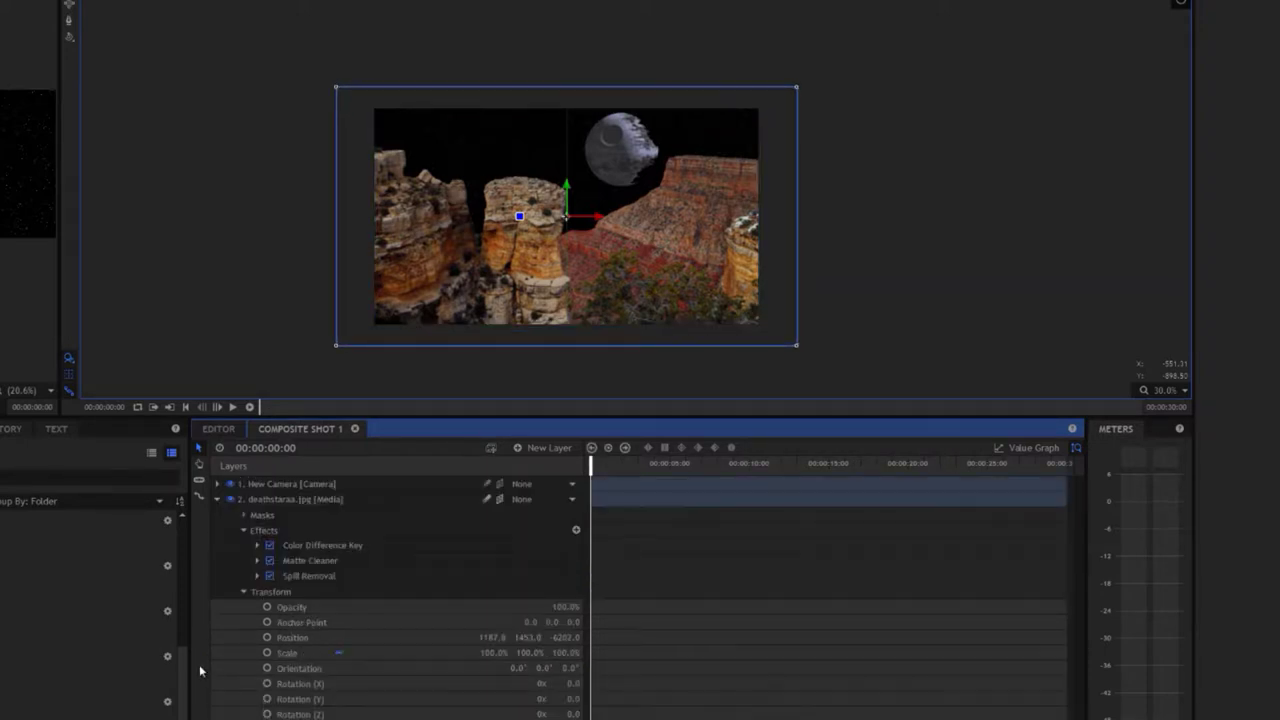
pyautogui.scroll(3, 538, 241)
pyautogui.scroll(-1, 538, 241)
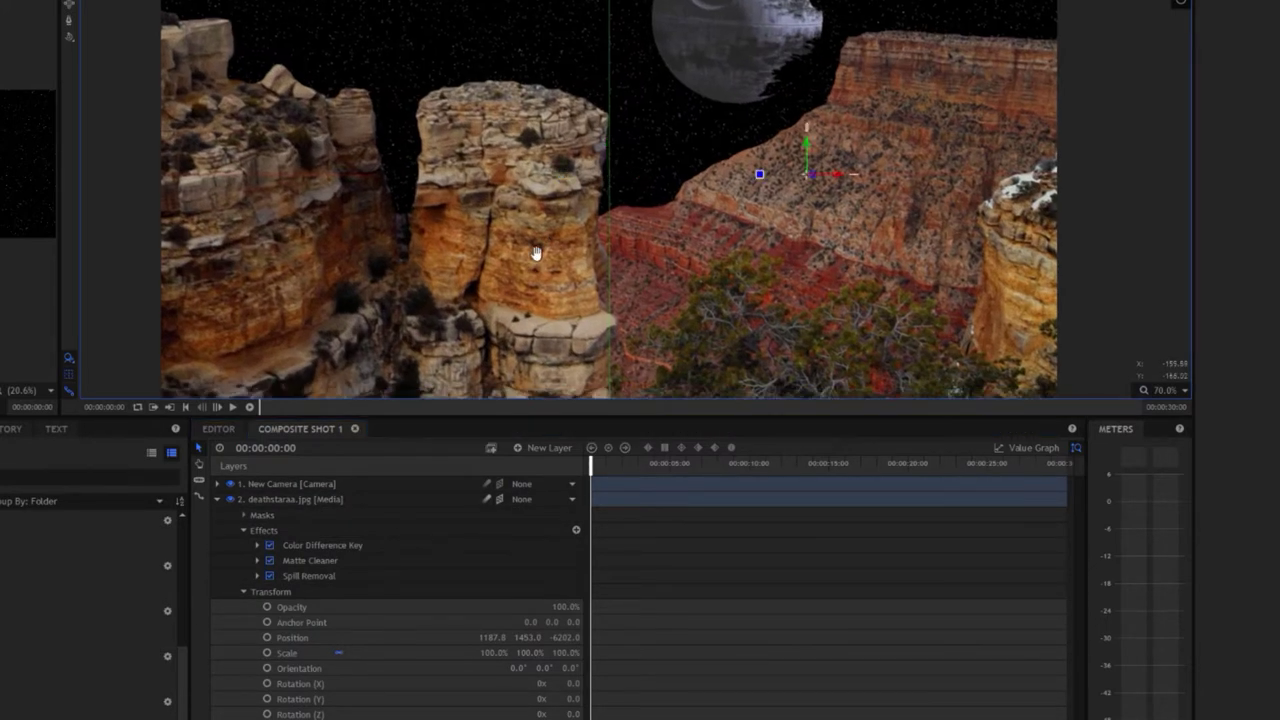
pyautogui.scroll(-2, 573, 211)
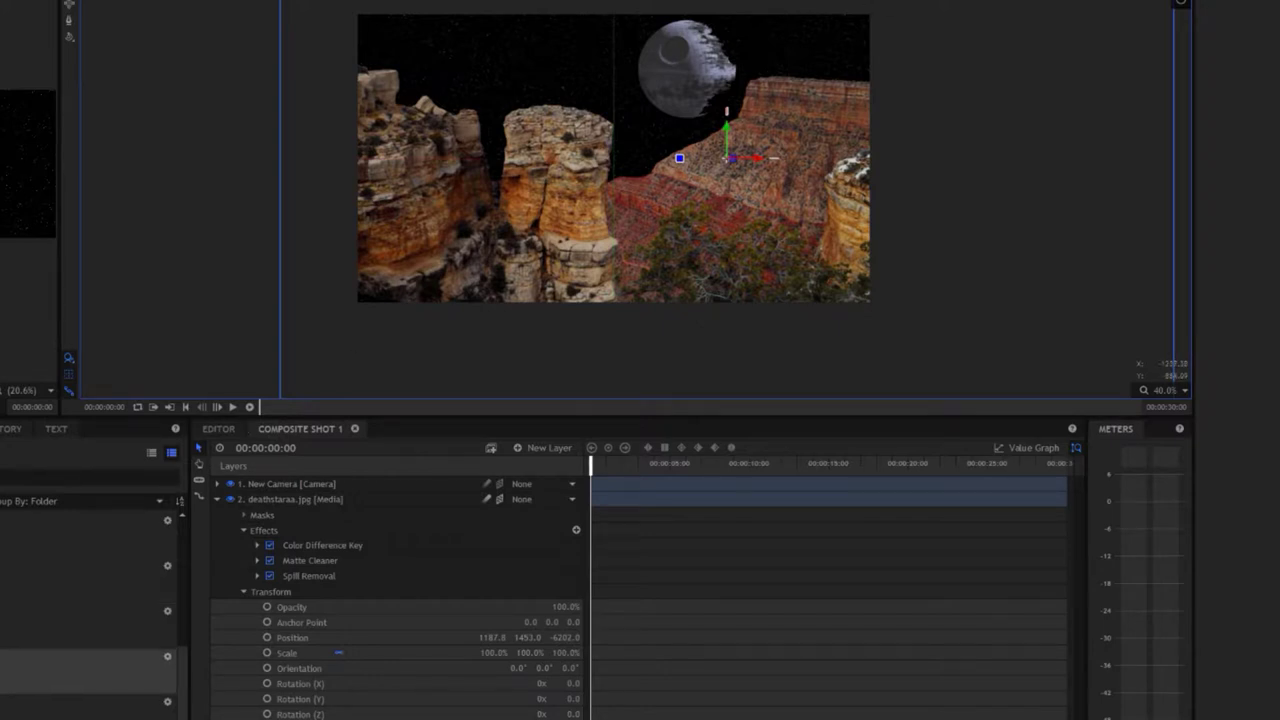
# Place Kylo-Re.jpg into Composite Shot 1 and key out its green background
pyautogui.click(90, 534)
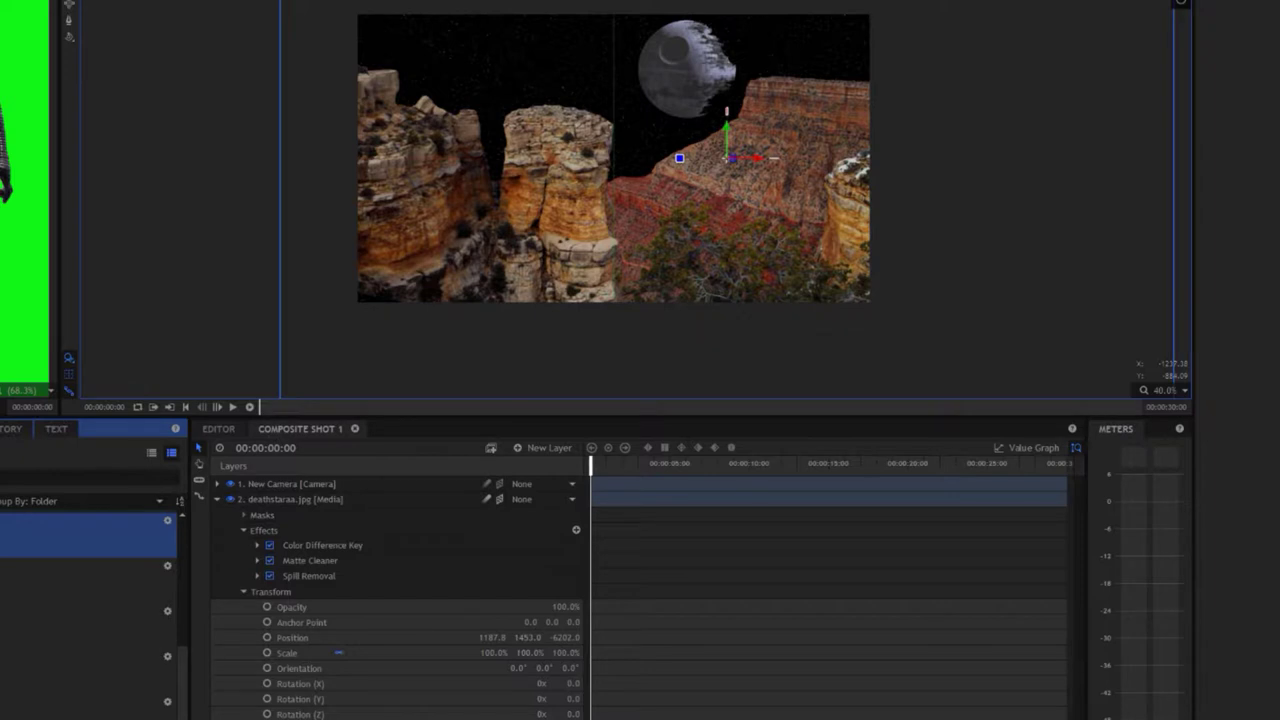
pyautogui.moveTo(90, 540); pyautogui.dragTo(312, 708)
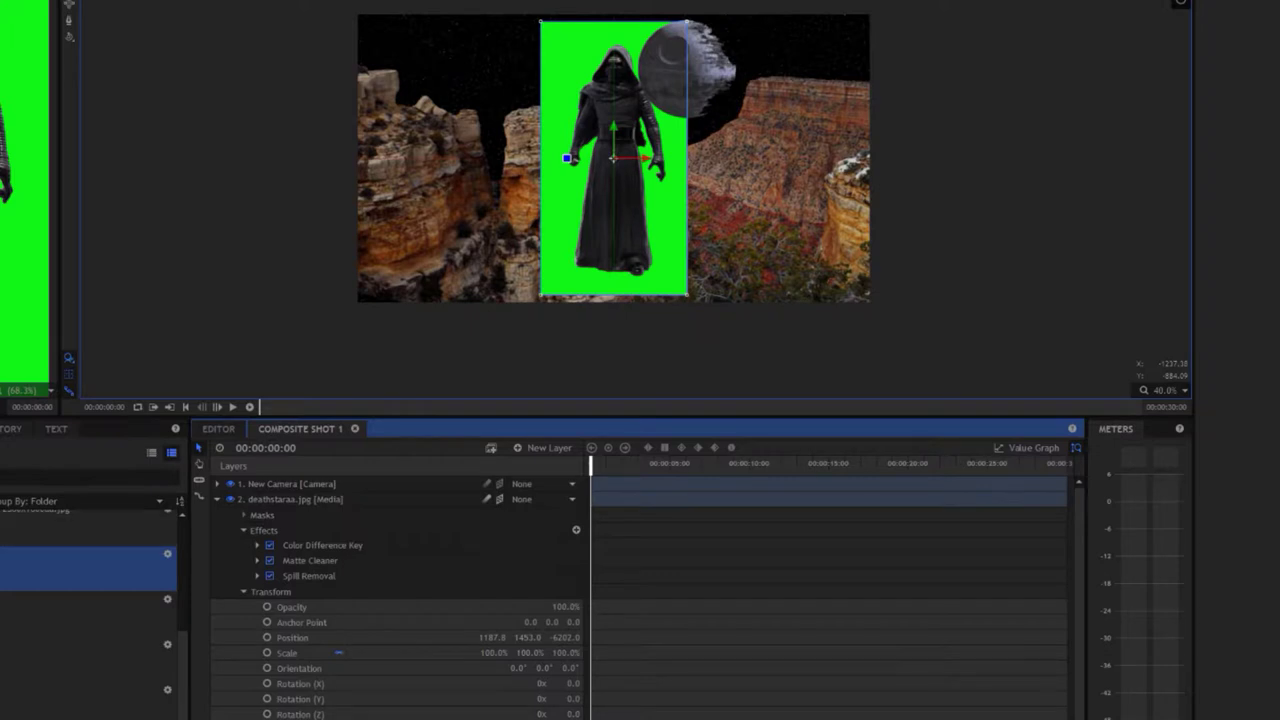
pyautogui.click(90, 669)
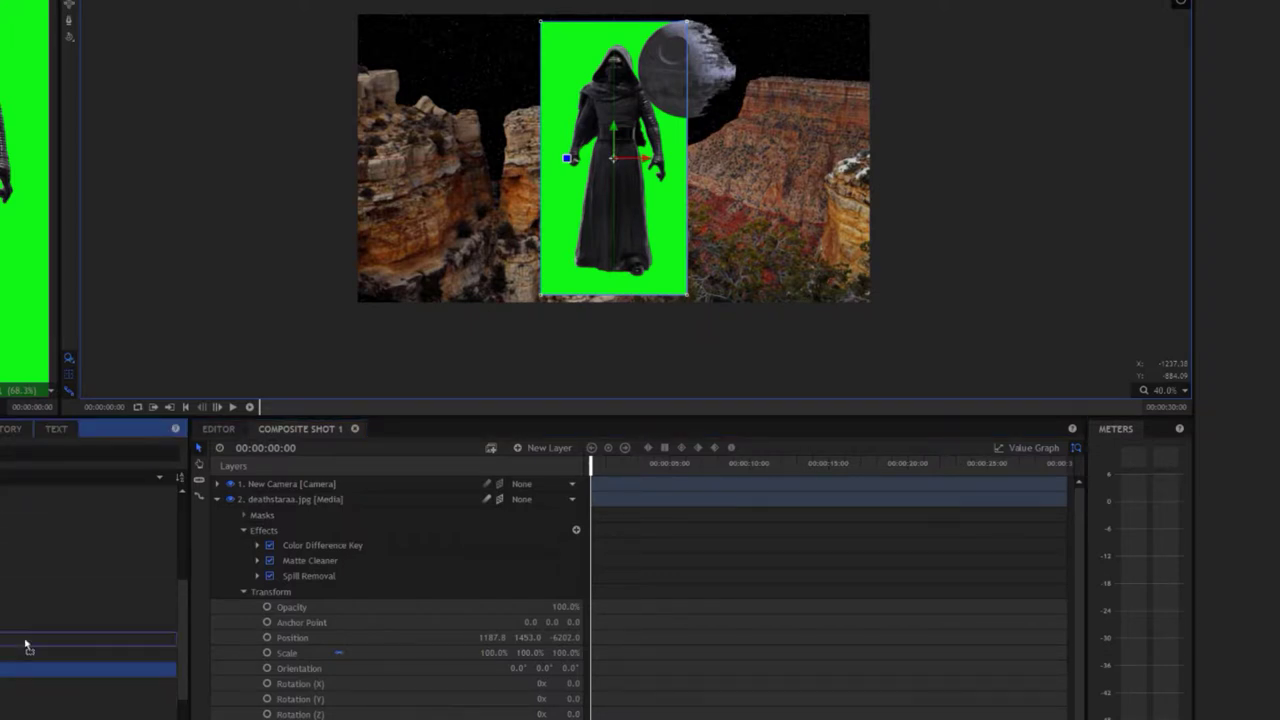
pyautogui.click(237, 609)
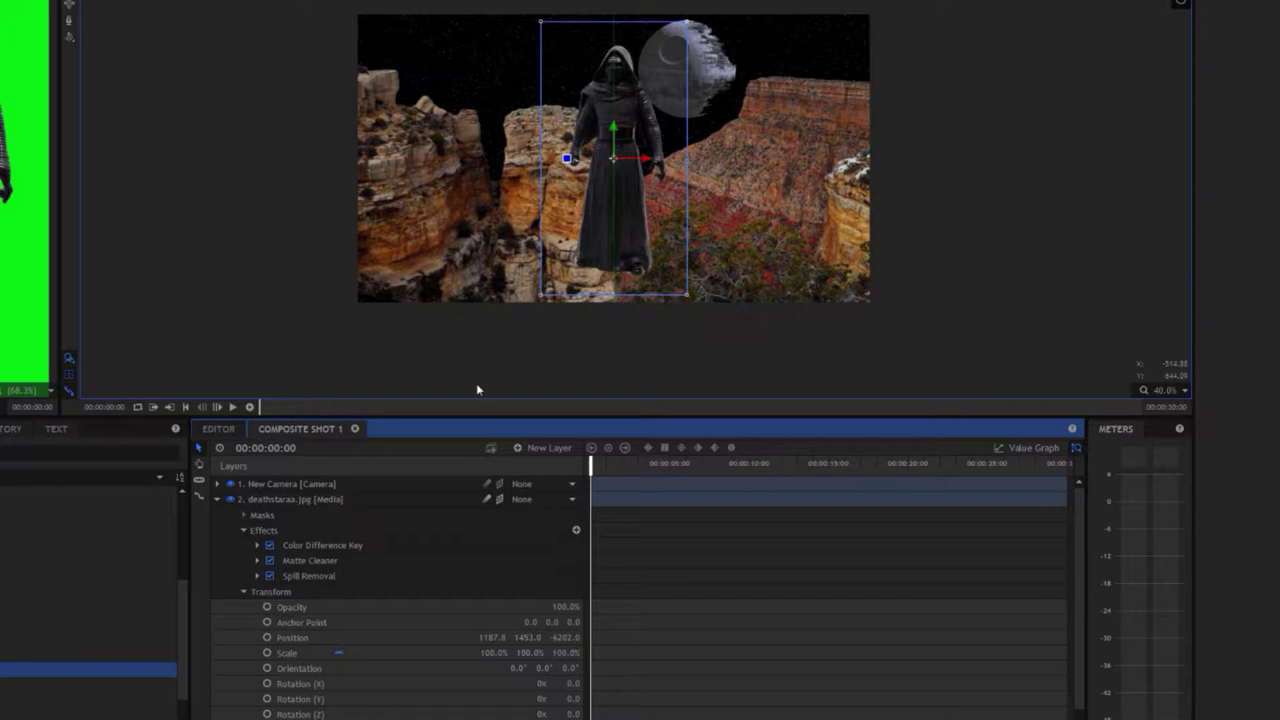
pyautogui.scroll(-3, 314, 674)
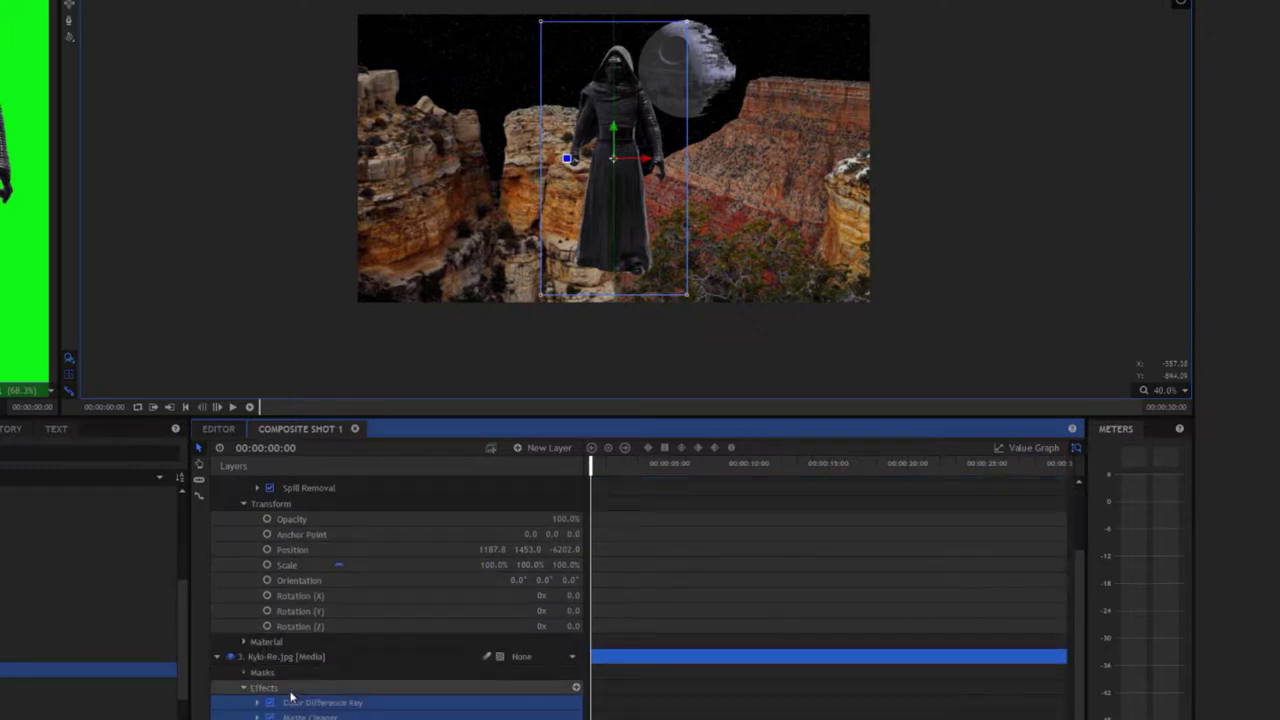
pyautogui.click(292, 658)
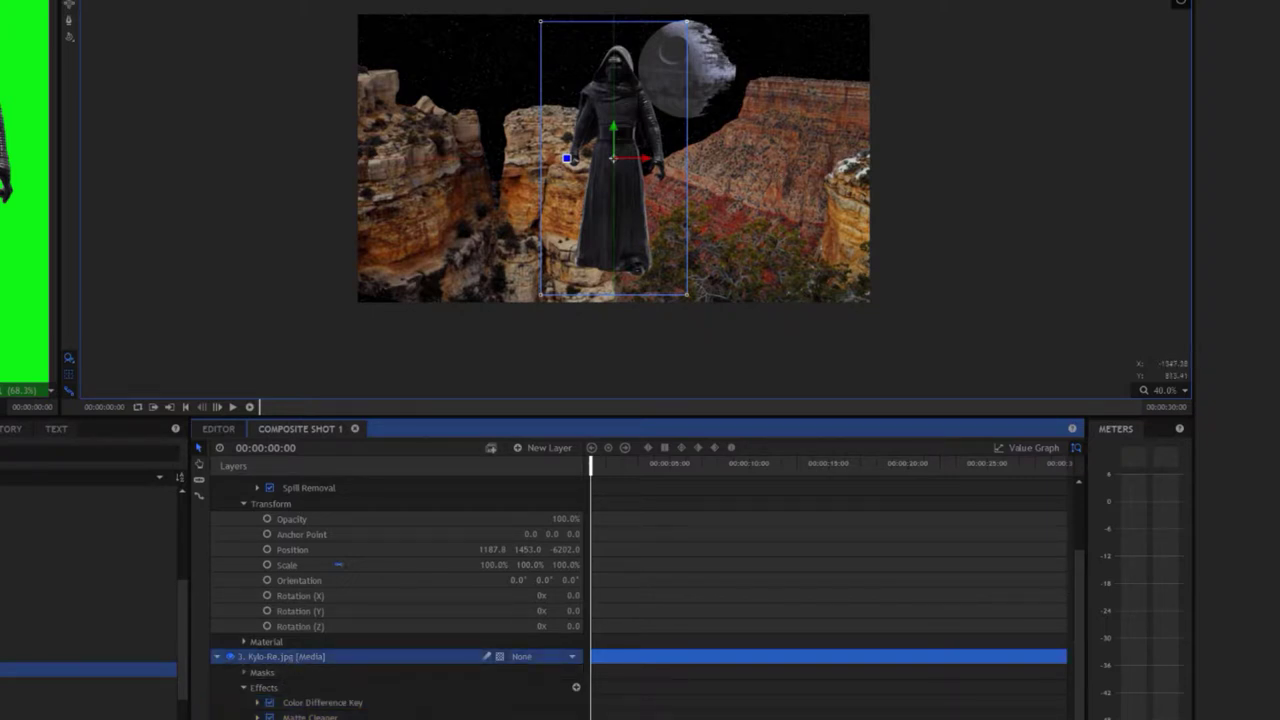
pyautogui.click(69, 4)
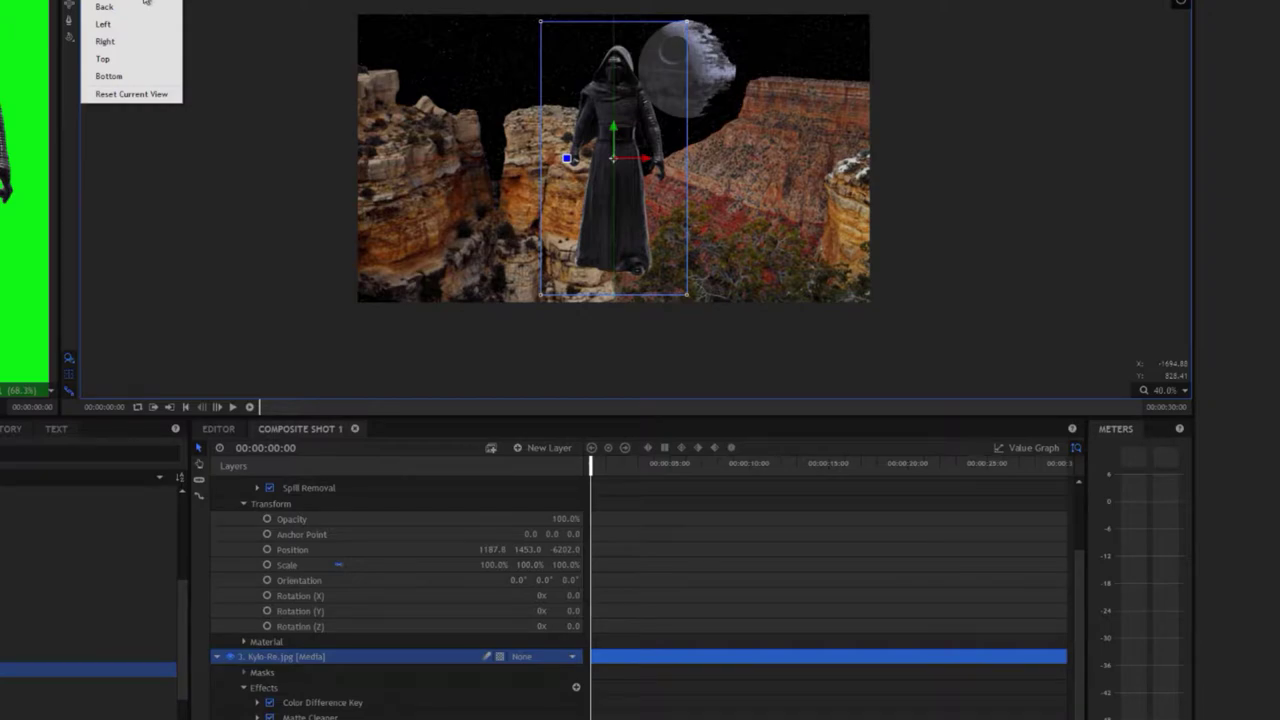
# In Top view, make the Kylo-Re.jpg layer a 3D Plane
pyautogui.click(131, 60)
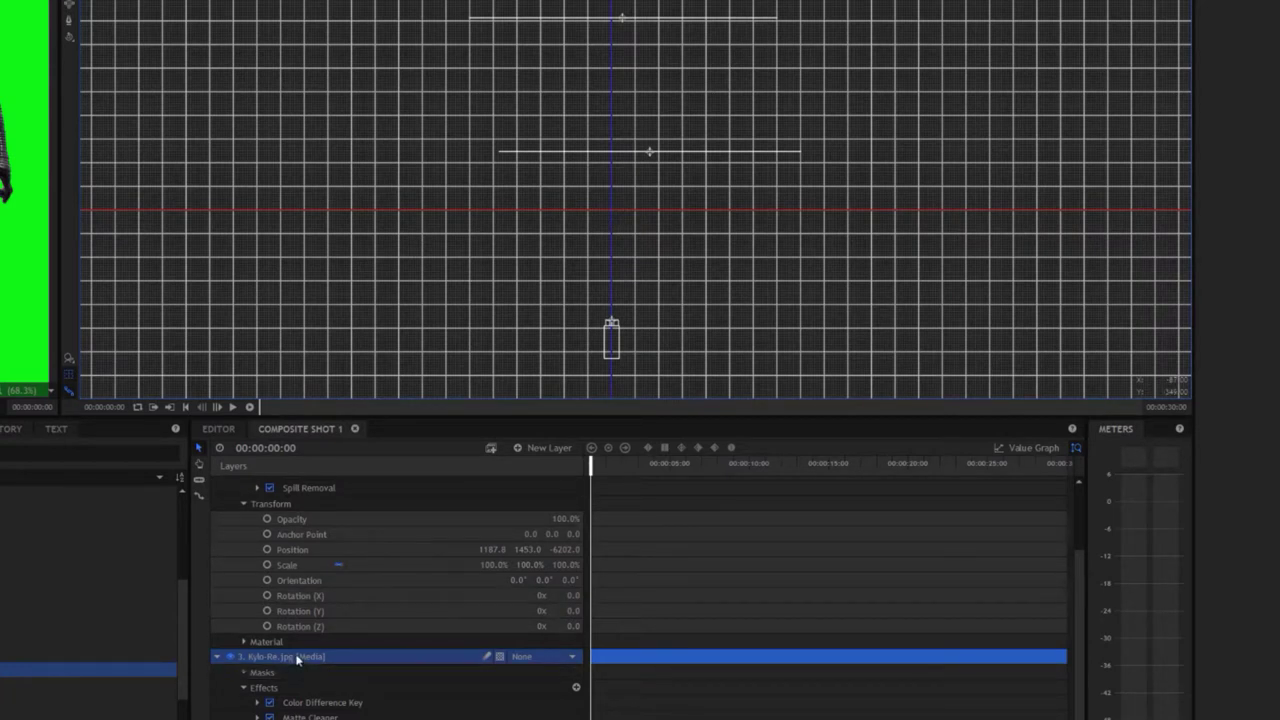
pyautogui.click(297, 659)
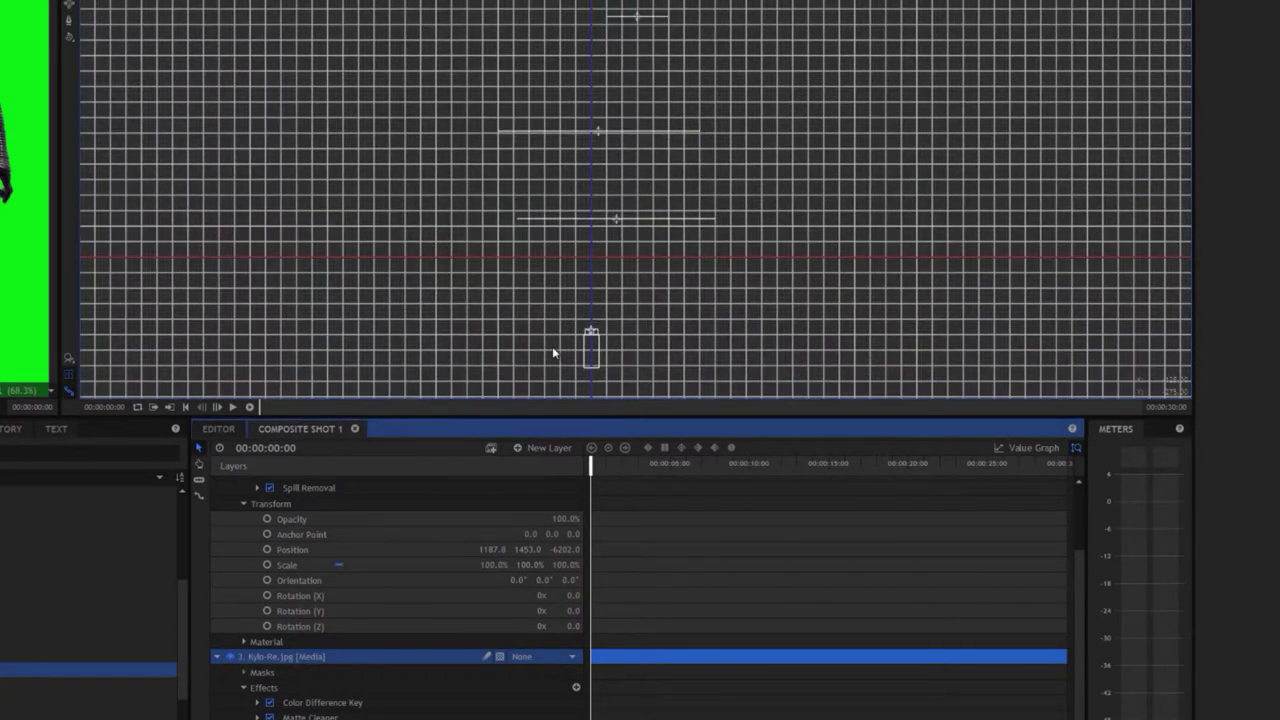
pyautogui.click(500, 656)
pyautogui.click(516, 690)
pyautogui.scroll(3, 330, 535)
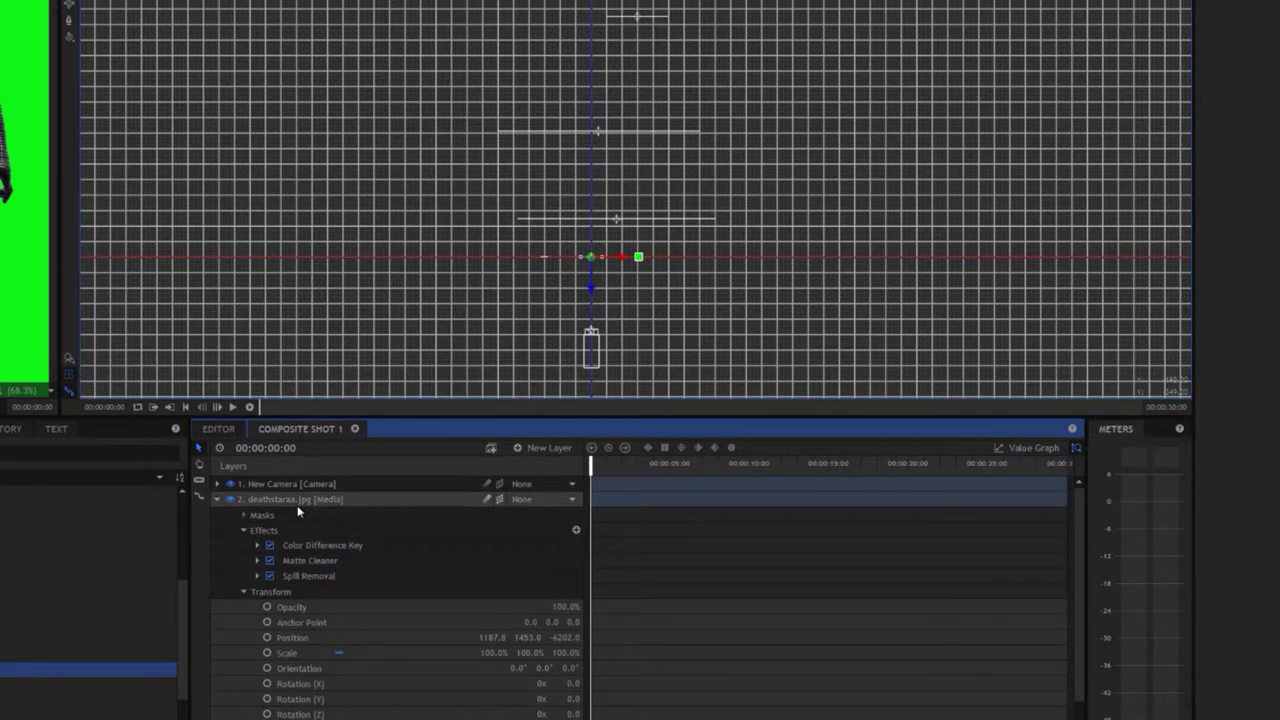
pyautogui.scroll(-3, 333, 530)
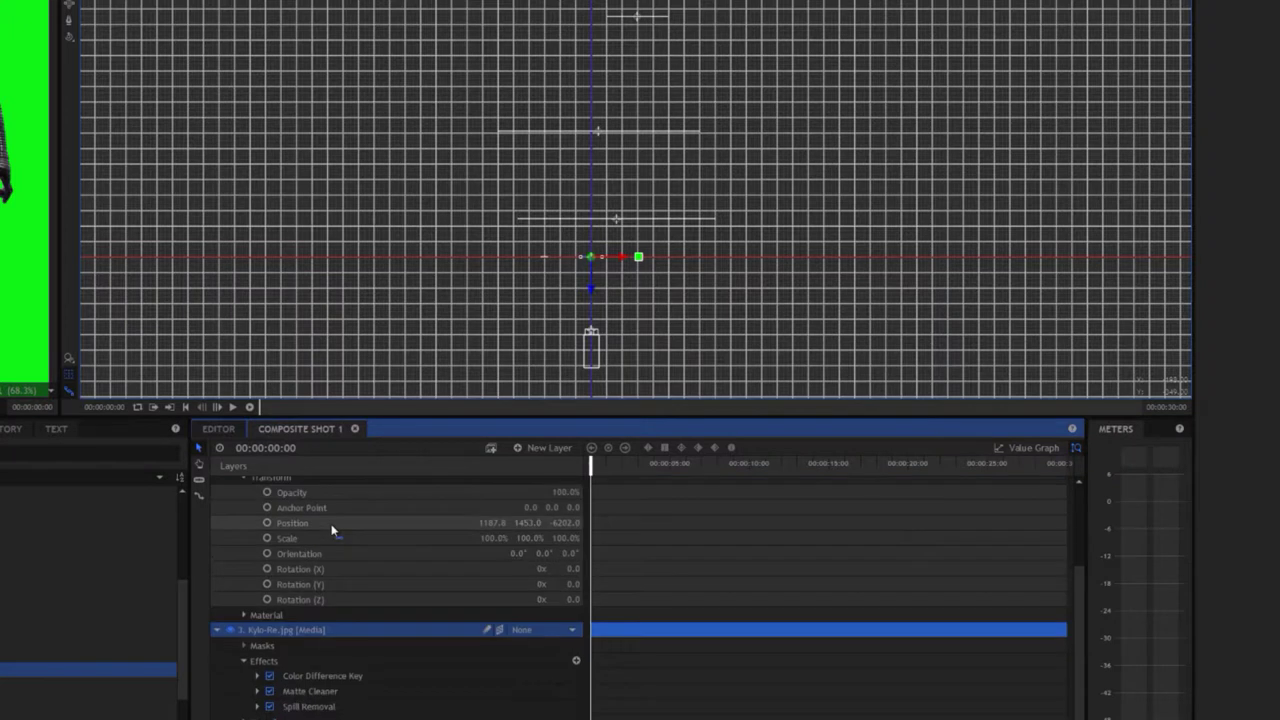
# Bring the Kylo plane toward the camera, settling its depth at -892.5
pyautogui.click(597, 131)
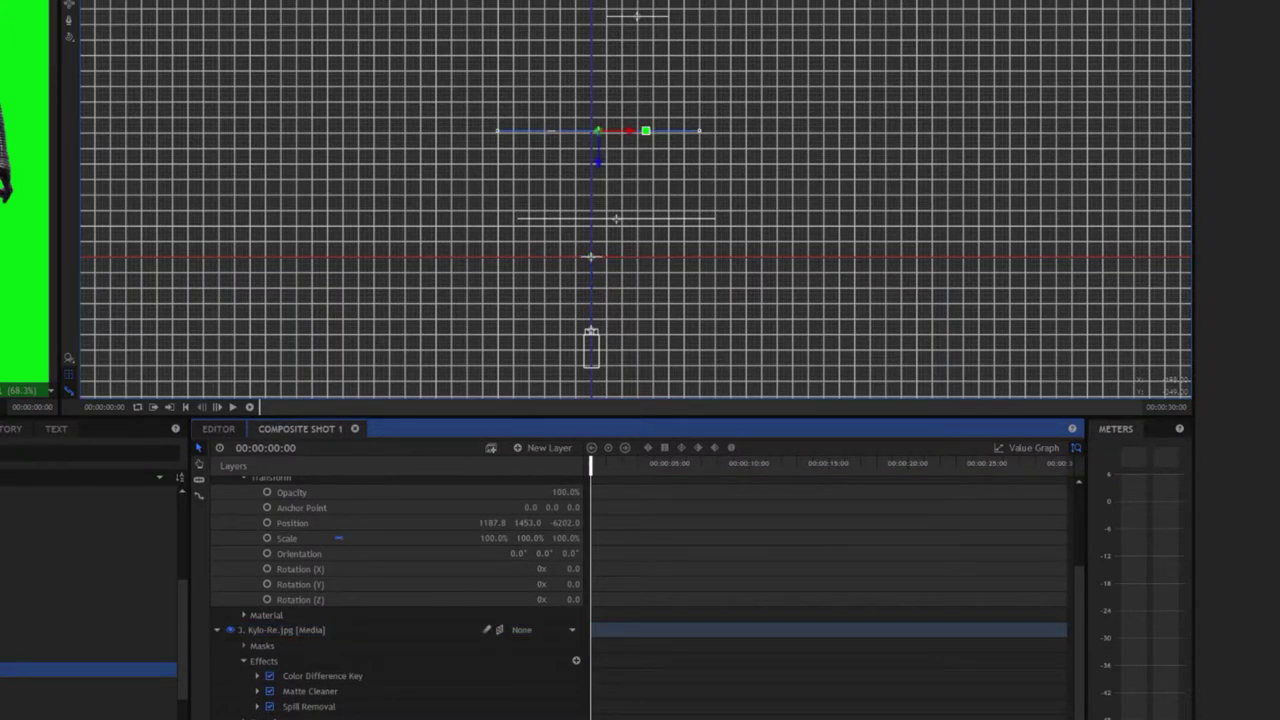
pyautogui.click(587, 133)
pyautogui.click(633, 134)
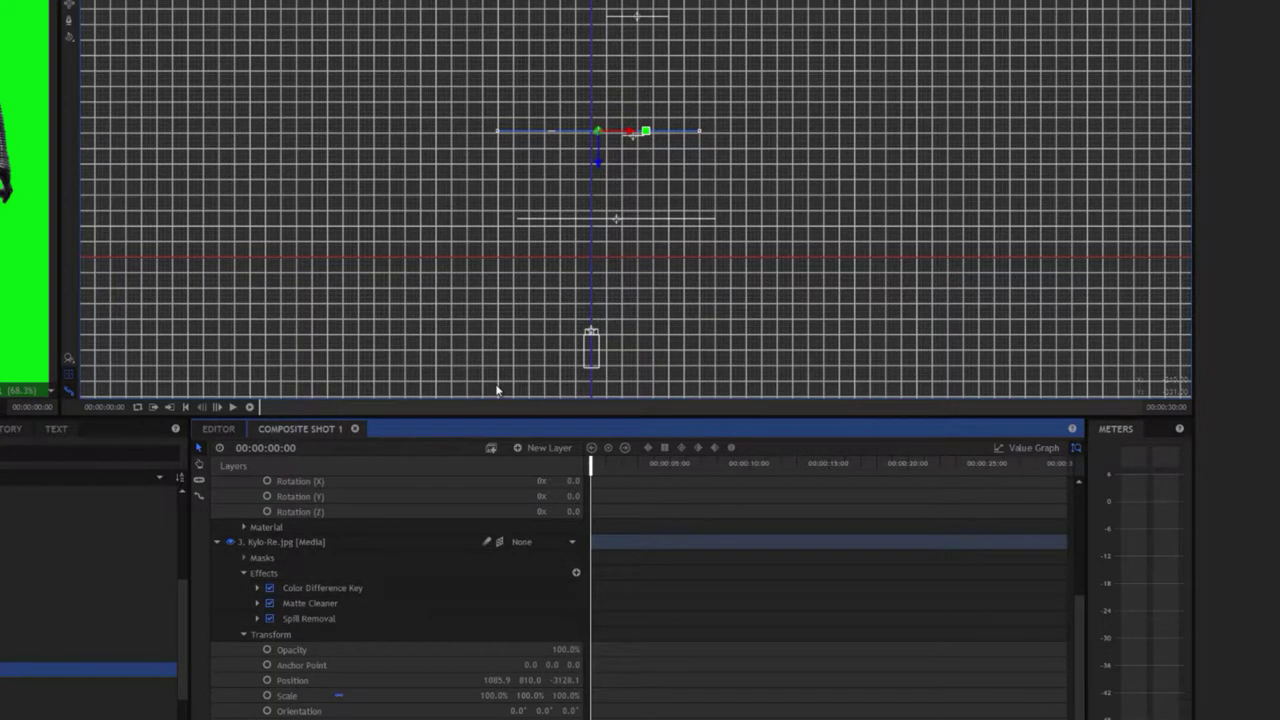
pyautogui.click(291, 545)
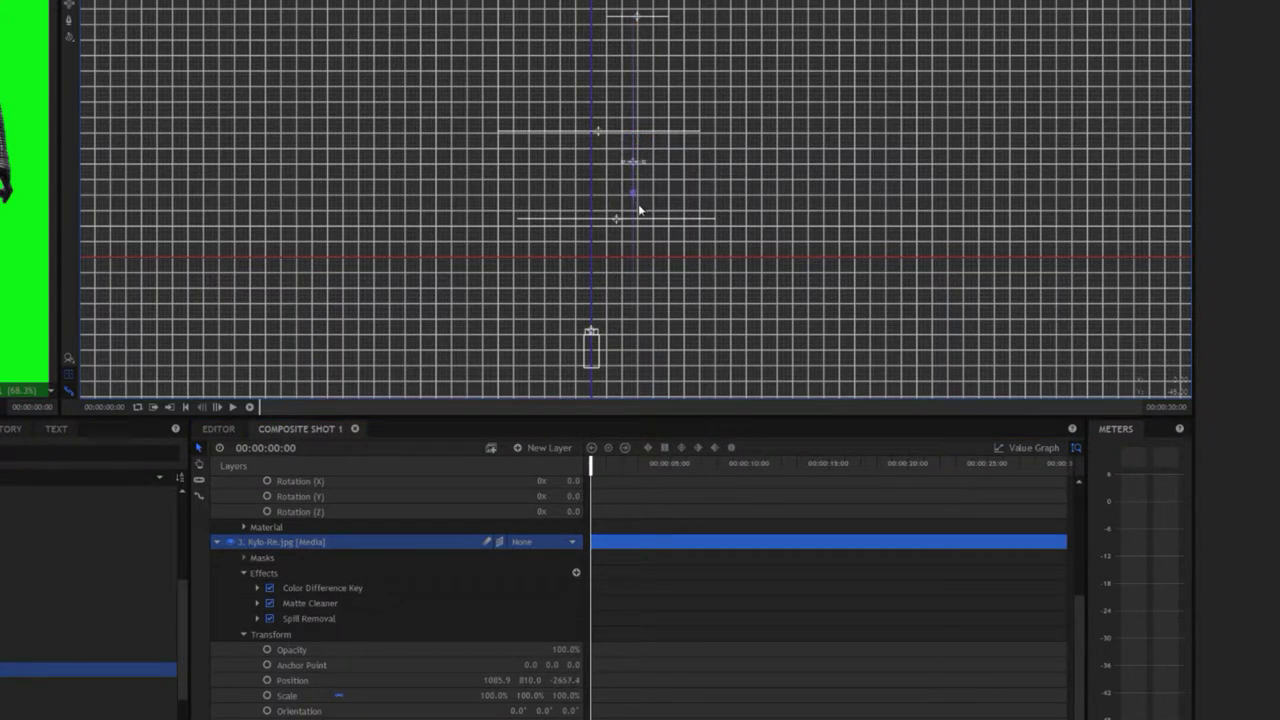
pyautogui.moveTo(634, 173); pyautogui.dragTo(638, 265)
pyautogui.moveTo(641, 257); pyautogui.dragTo(641, 256)
# In Camera view, move Kylo over the central rock pillar and scale him to 64%
pyautogui.click(100, 2)
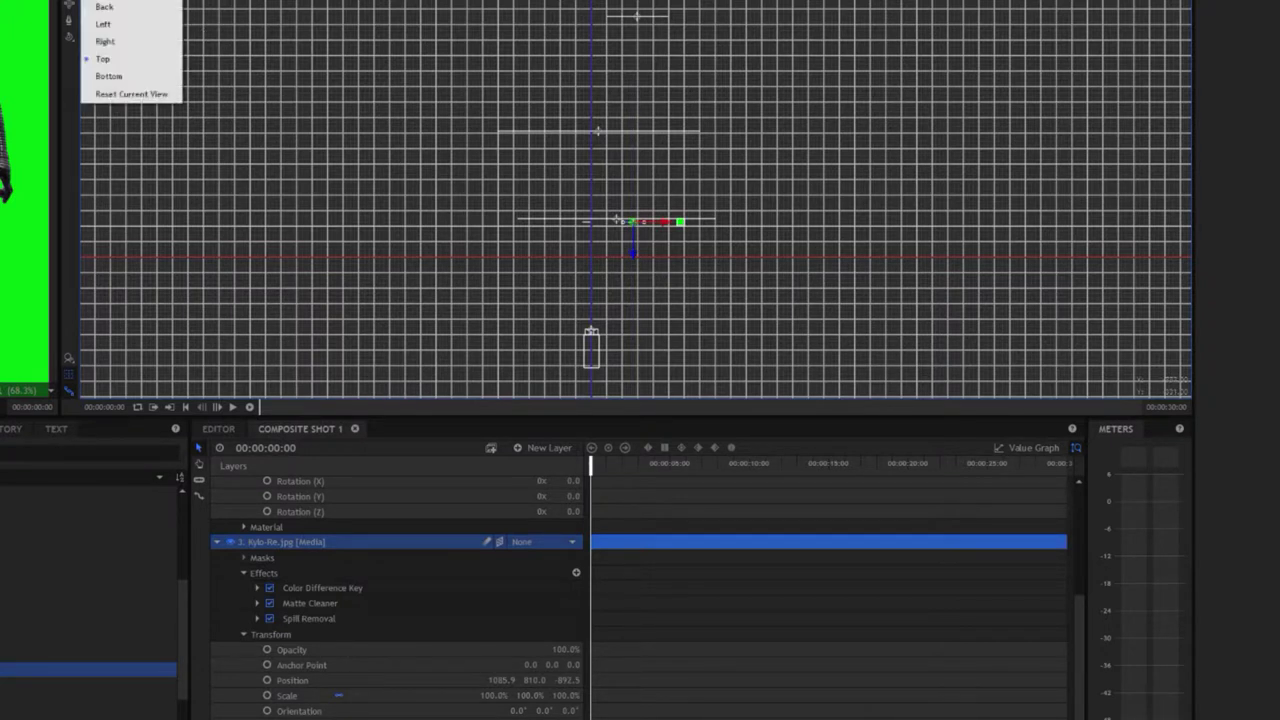
pyautogui.click(104, 2)
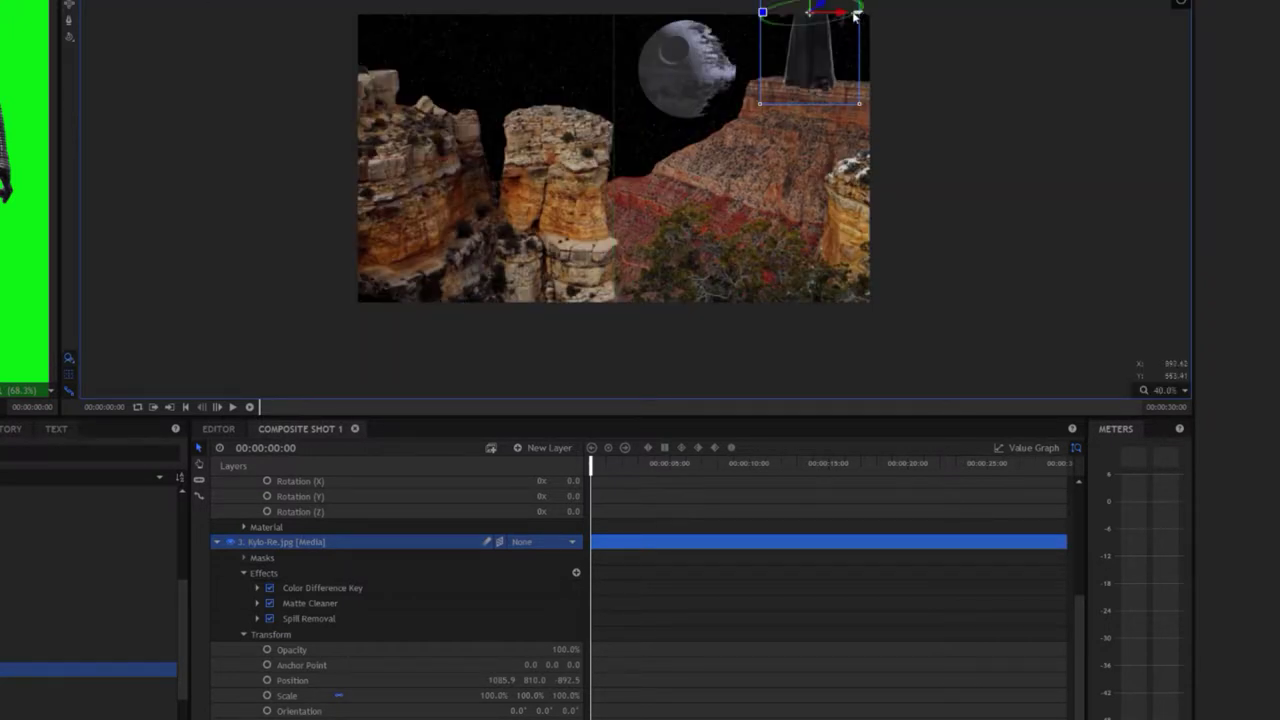
pyautogui.moveTo(846, 16)
pyautogui.mouseDown()
pyautogui.moveTo(565, 6)
pyautogui.moveTo(553, 52)
pyautogui.mouseUp()
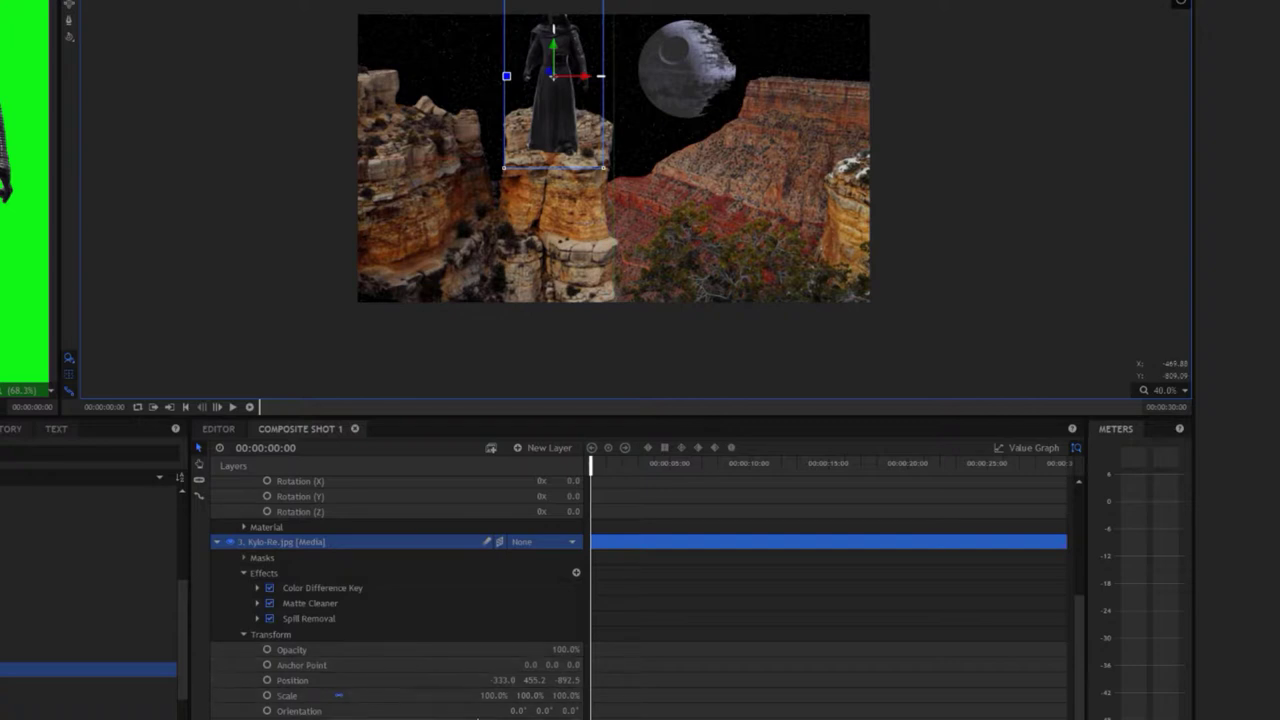
pyautogui.moveTo(495, 697); pyautogui.dragTo(460, 697)
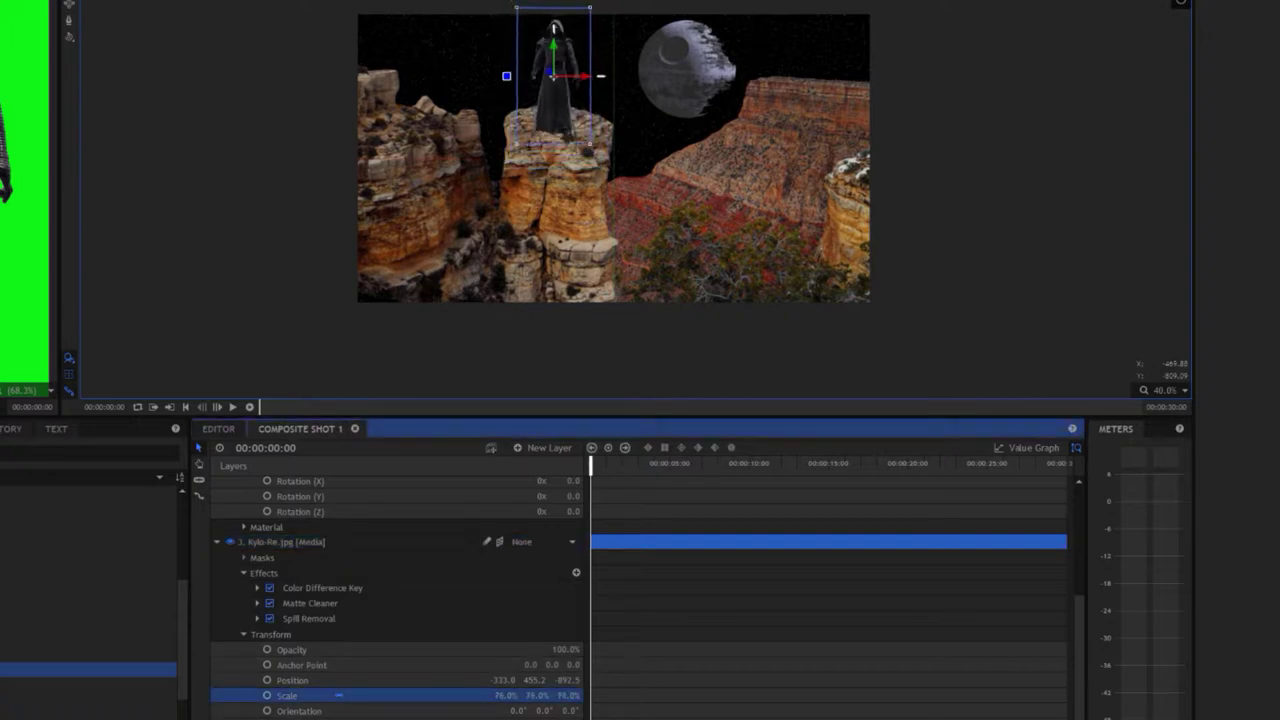
pyautogui.moveTo(555, 30); pyautogui.dragTo(575, 84)
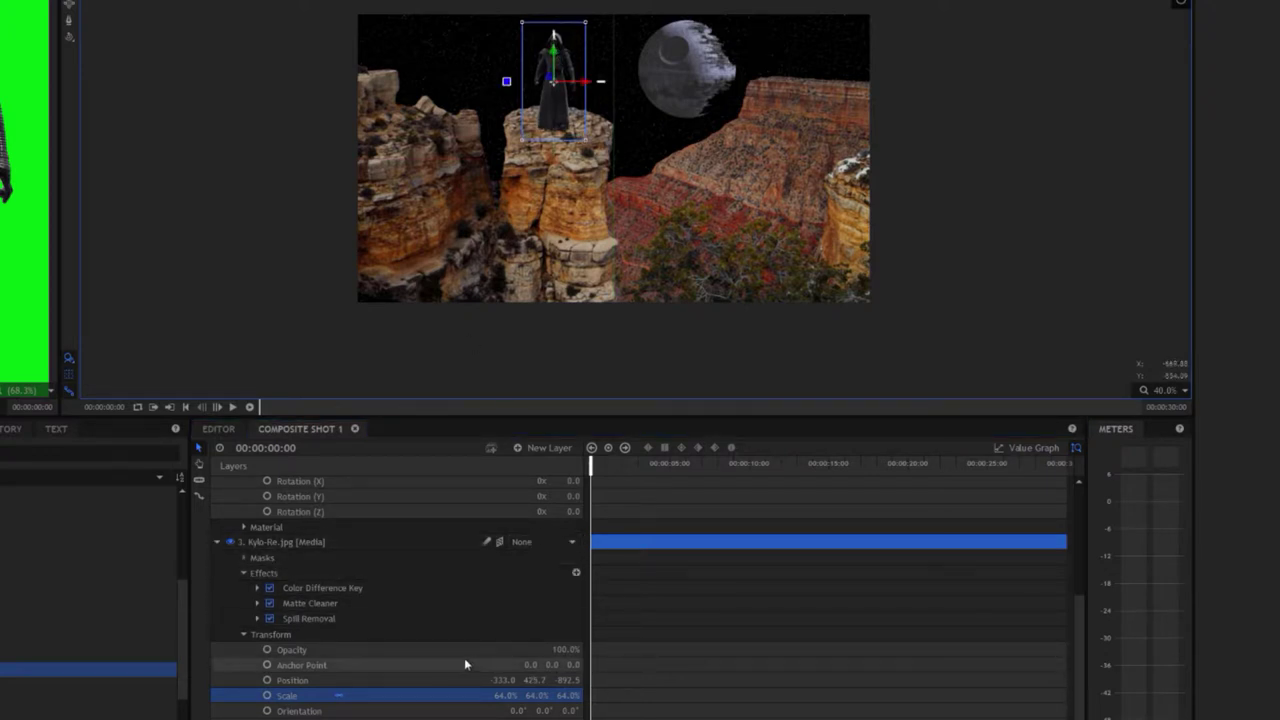
pyautogui.scroll(-1, 461, 657)
# Deselect Kylo and undo an accidental move of the canyon layer
pyautogui.click(553, 33)
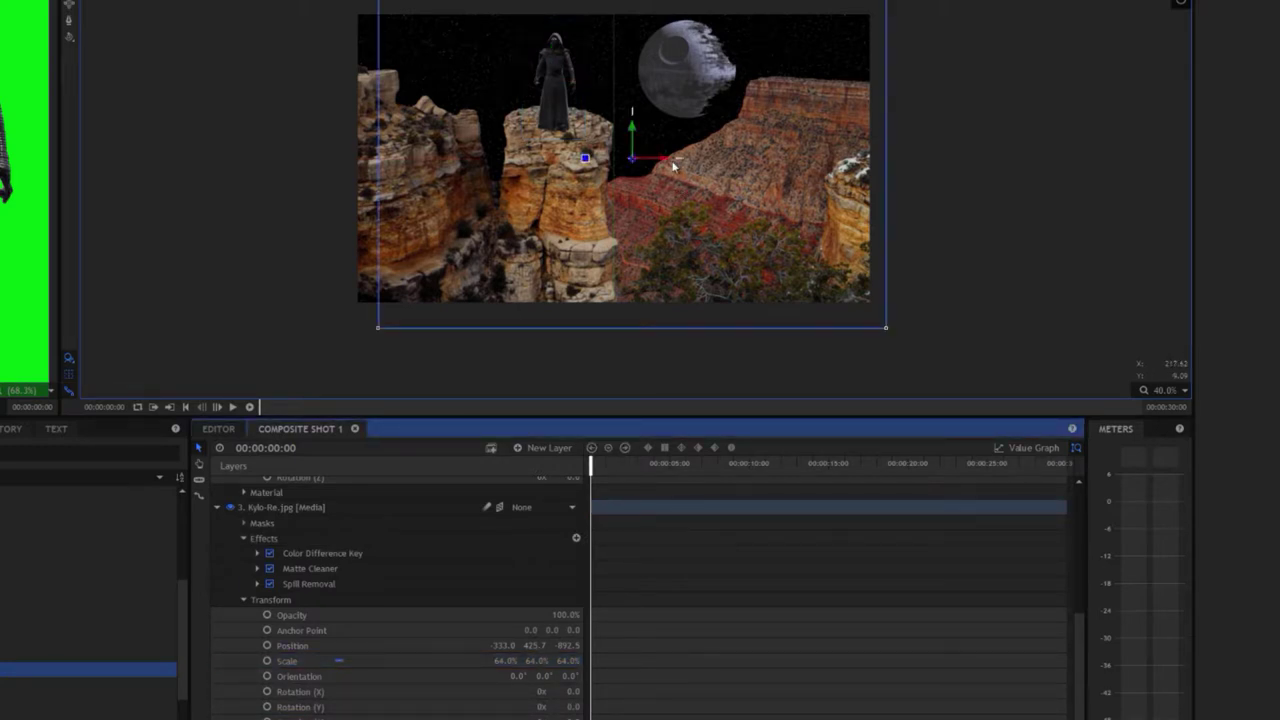
pyautogui.moveTo(673, 167); pyautogui.dragTo(692, 167)
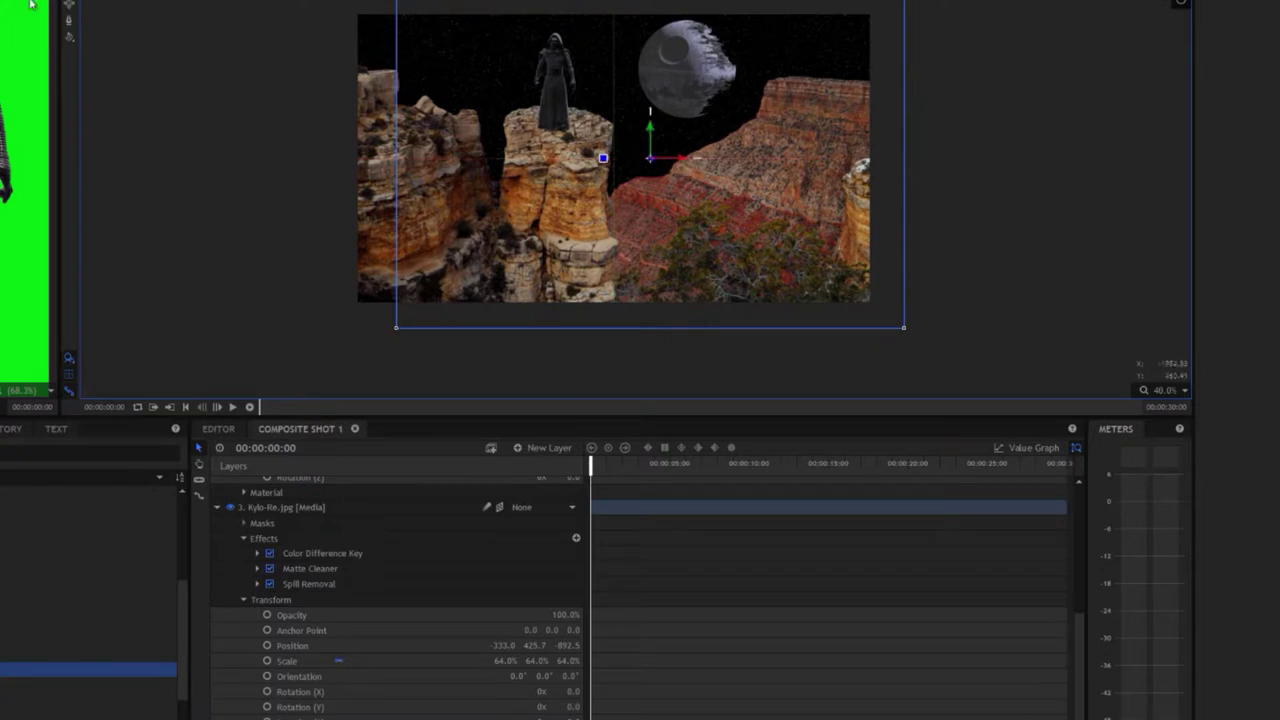
pyautogui.hotkey('ctrl', 'z')
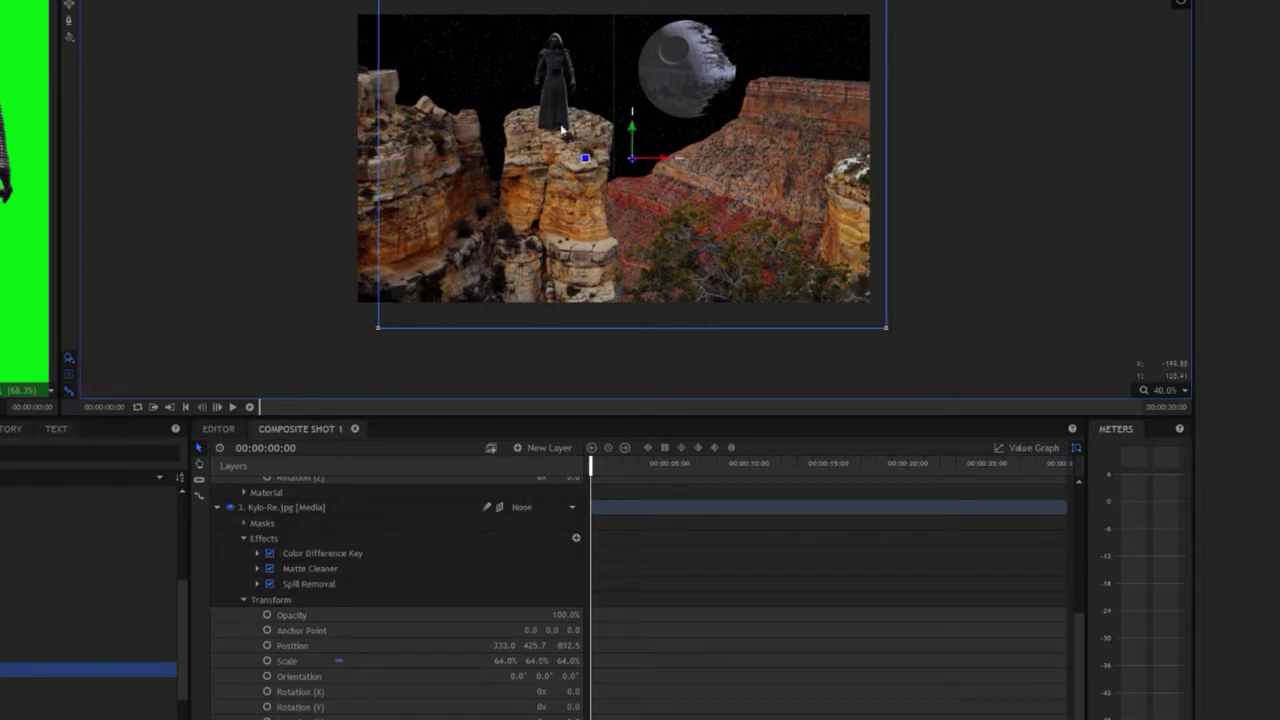
pyautogui.hotkey('ctrl', 'z')
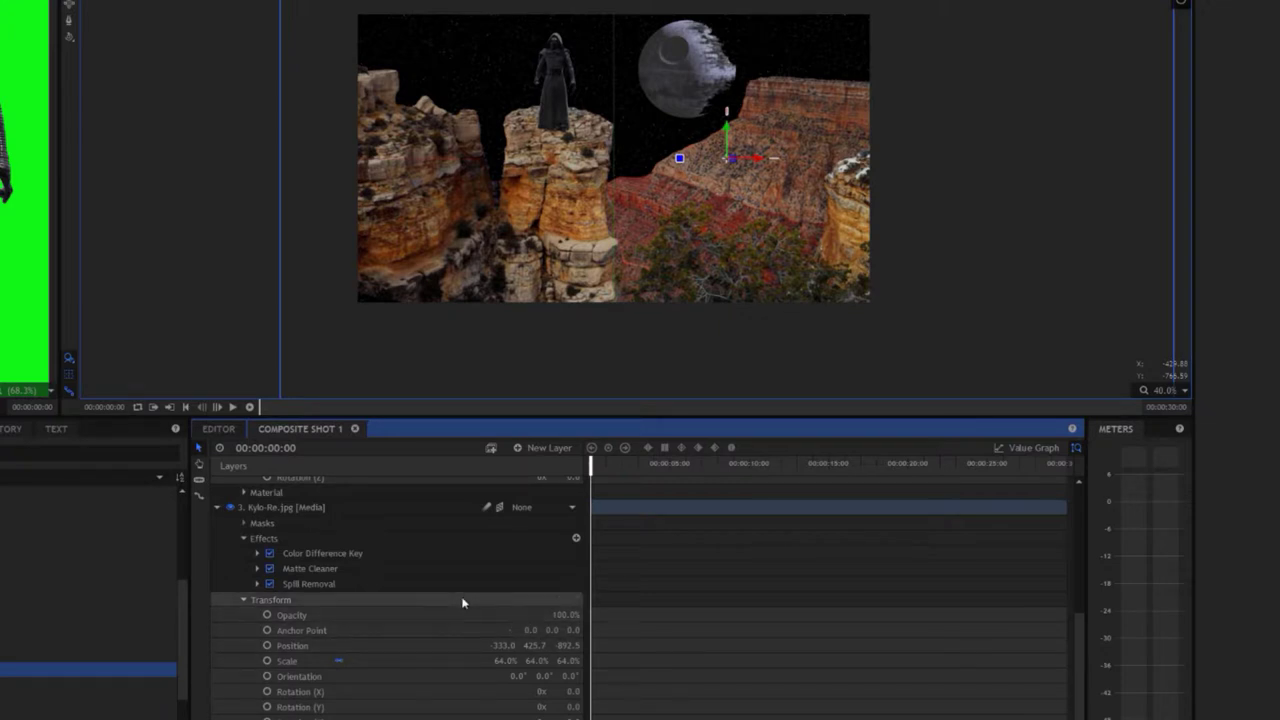
# Parent Kylo-Re.jpg to 5. dsc 83b.jpg and collapse the deathstaraa.jpg layer
pyautogui.click(570, 510)
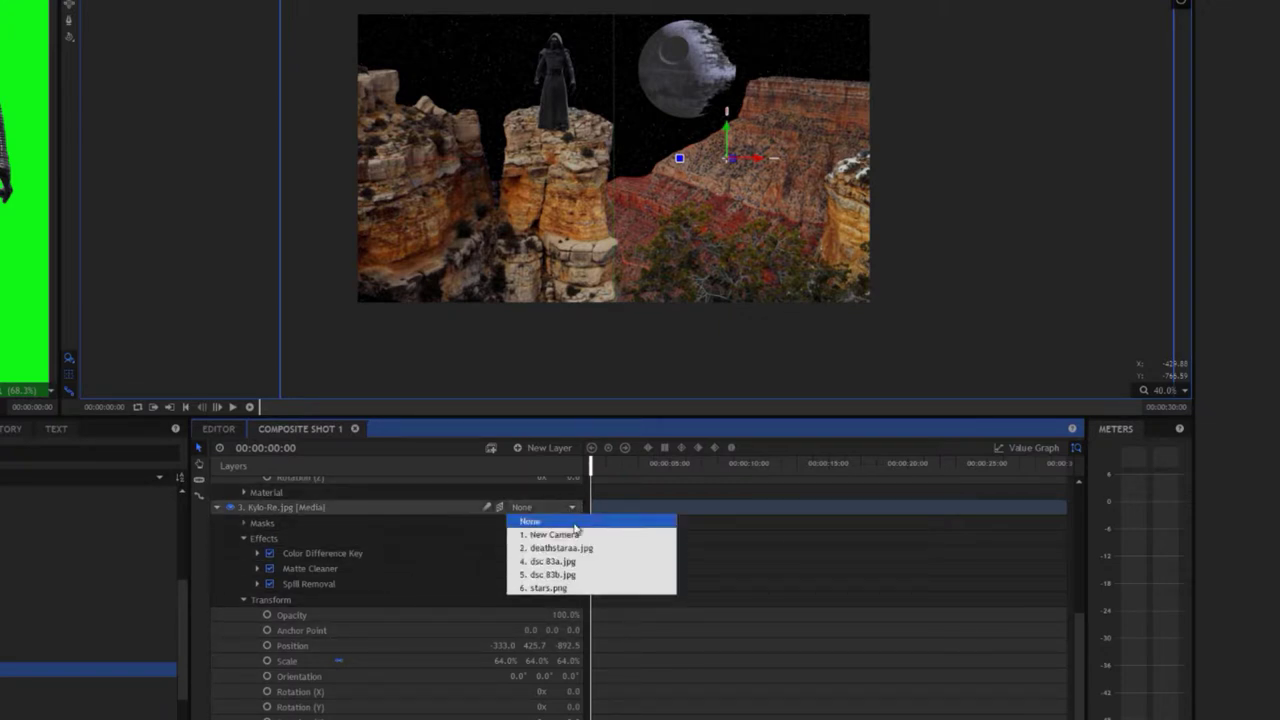
pyautogui.click(548, 575)
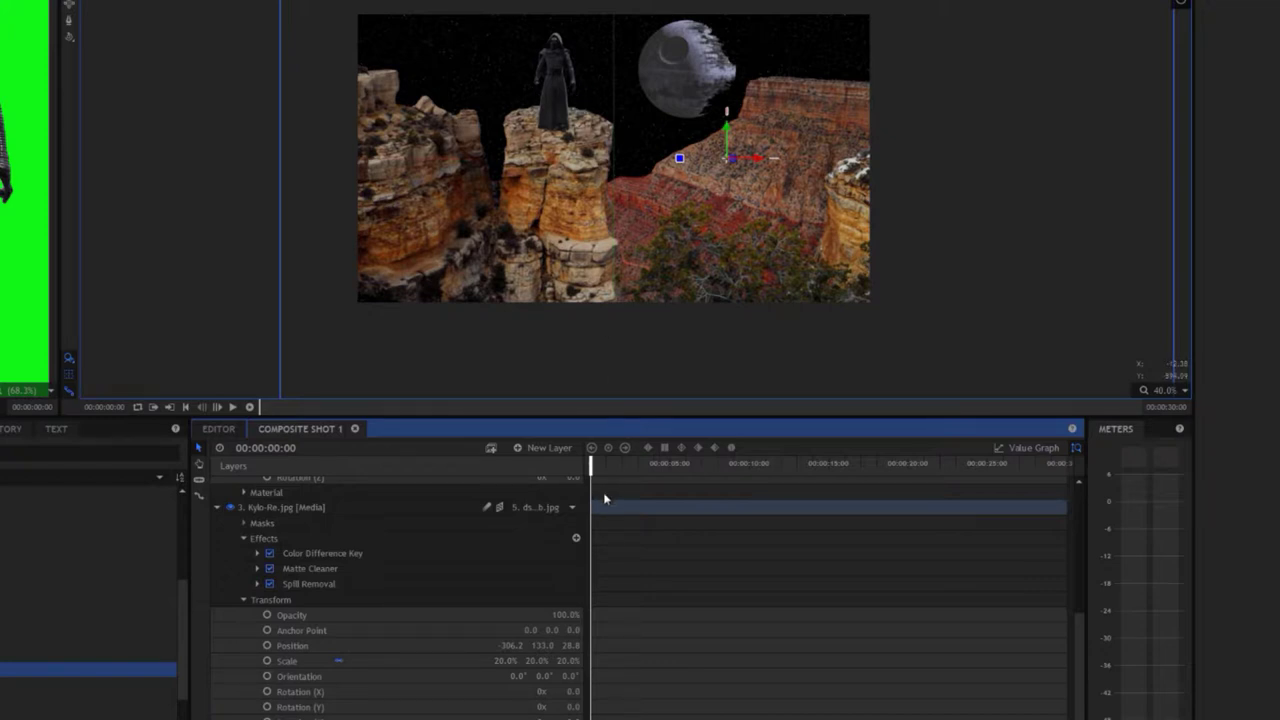
pyautogui.scroll(2, 605, 505)
pyautogui.scroll(3, 391, 592)
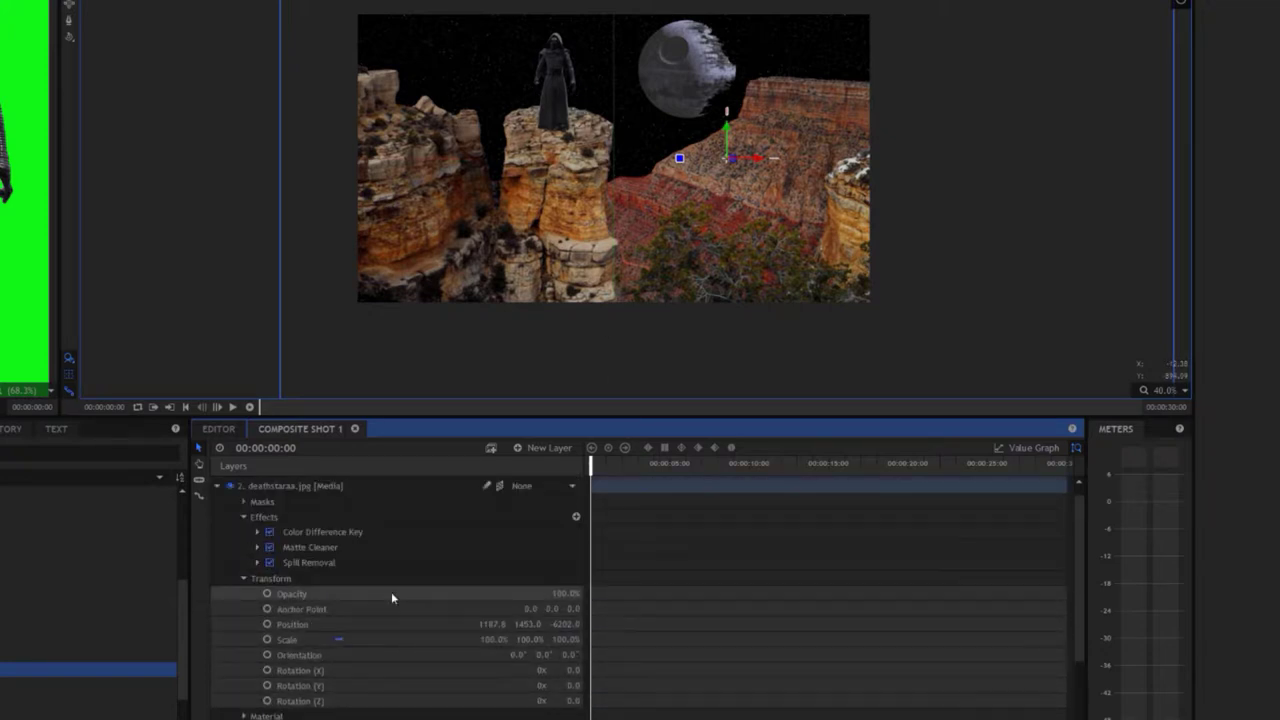
pyautogui.click(217, 486)
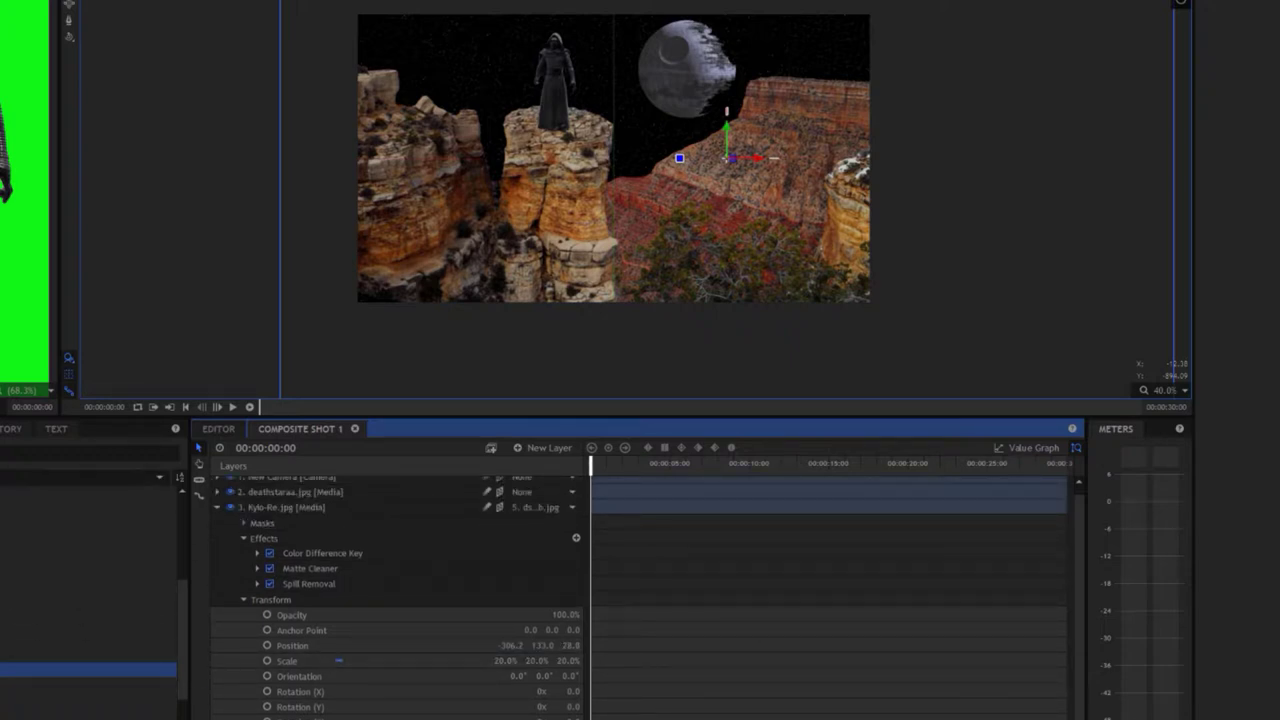
pyautogui.click(88, 560)
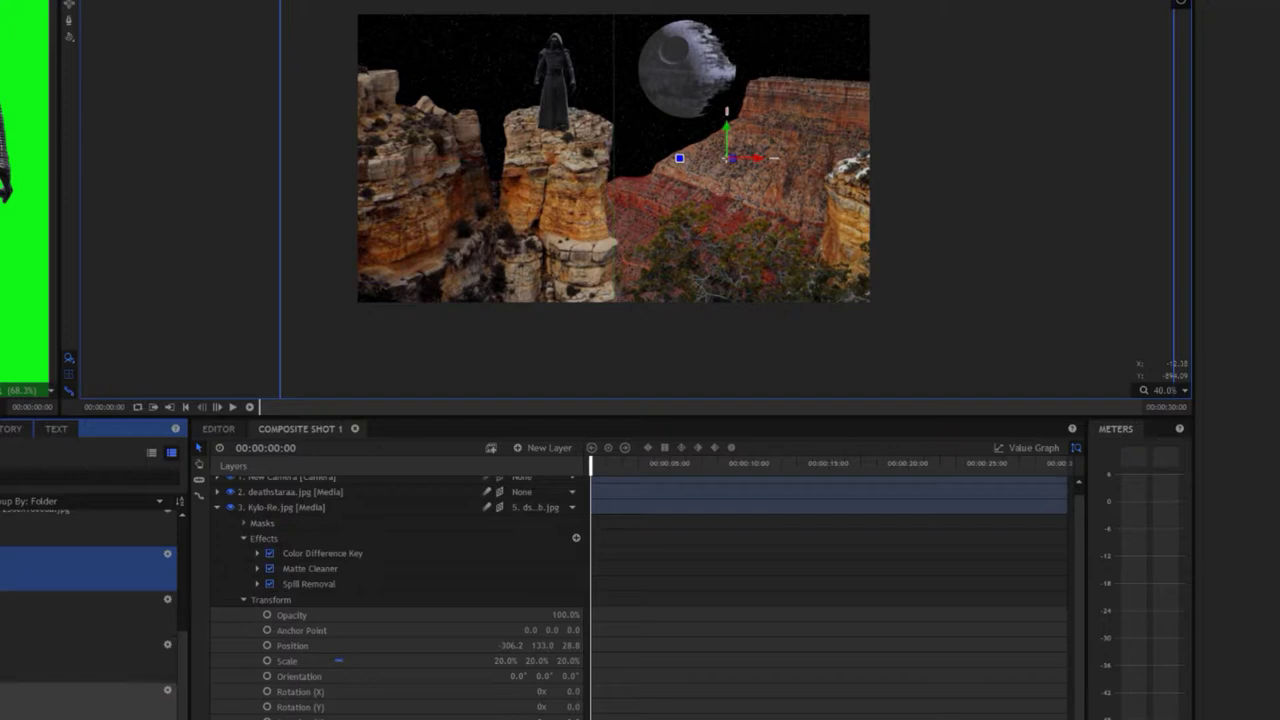
# Add saucerdd.jpg below New Camera and apply the keying preset to remove its green
pyautogui.click(88, 689)
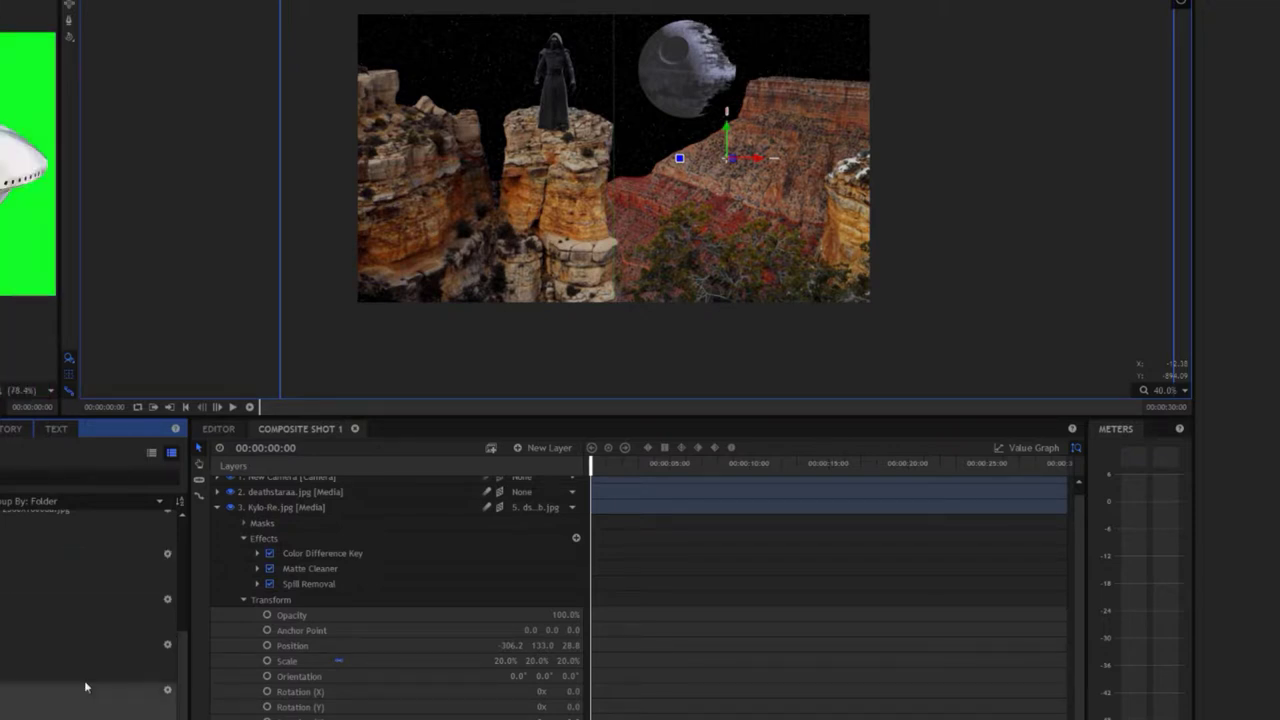
pyautogui.click(216, 507)
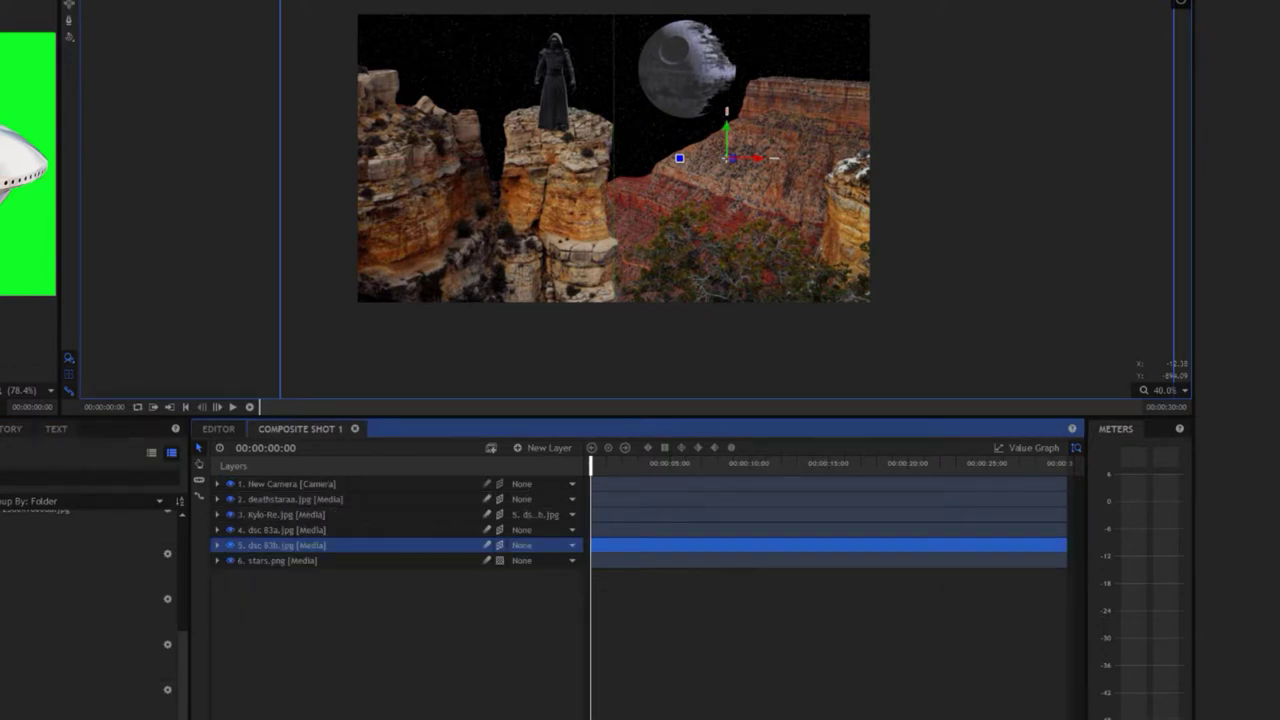
pyautogui.moveTo(280, 545); pyautogui.dragTo(369, 497)
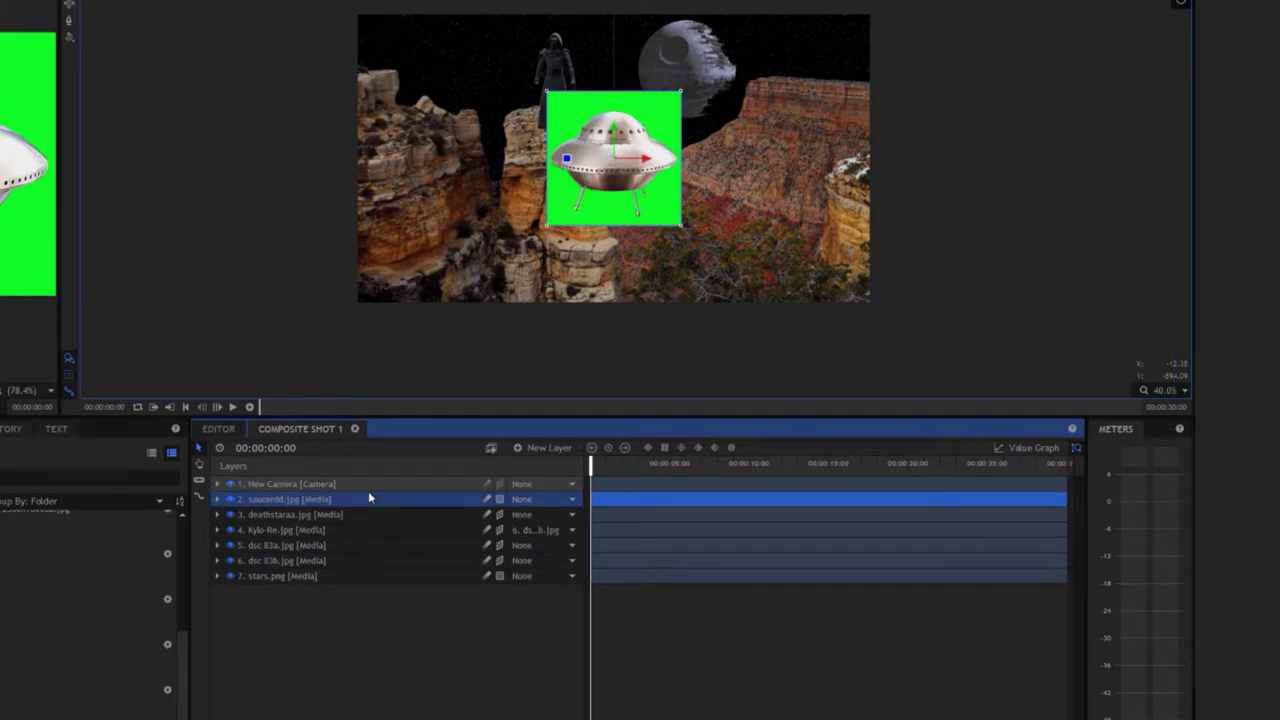
pyautogui.click(155, 508)
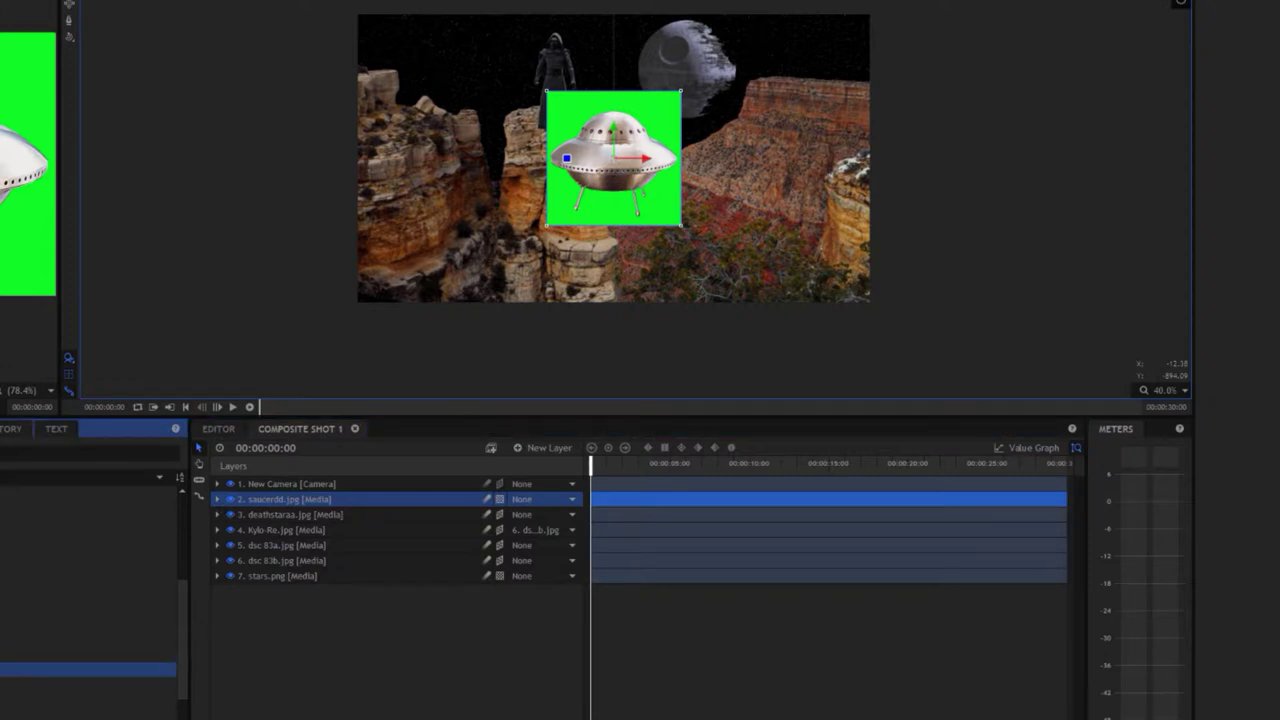
pyautogui.moveTo(131, 563); pyautogui.dragTo(268, 503)
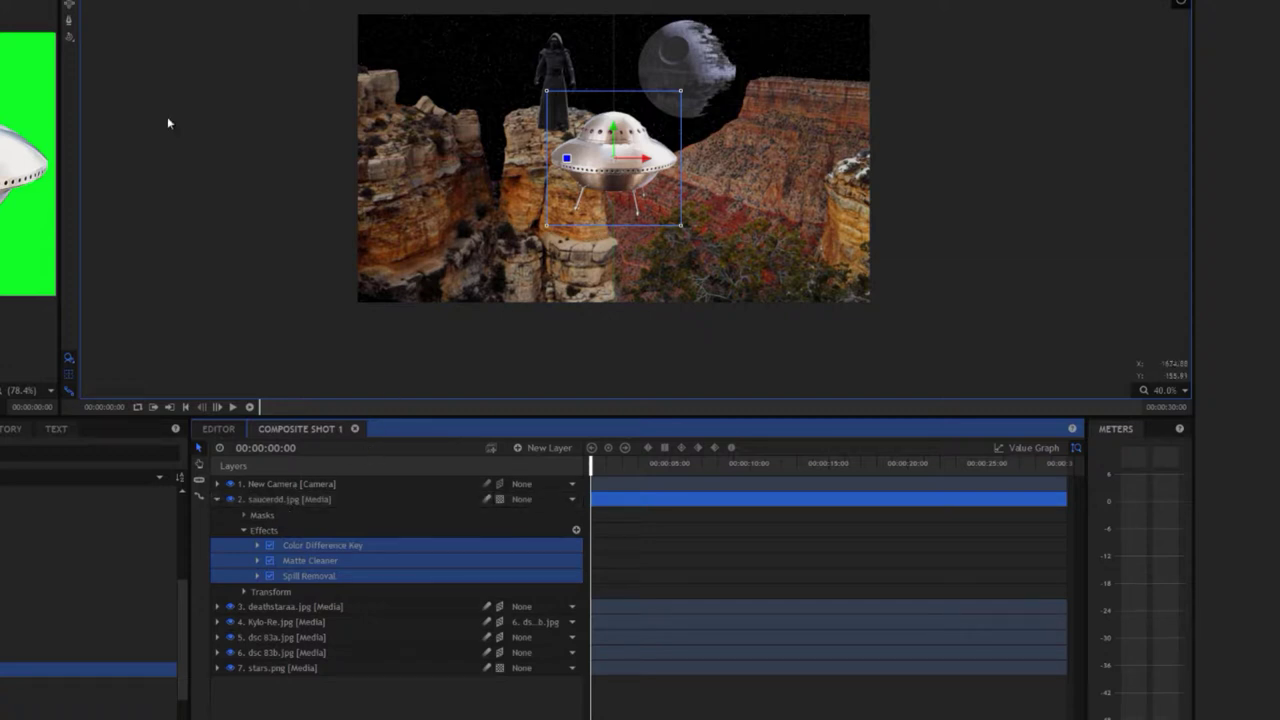
# Make the saucer layer a 3D Plane and switch the viewer to Camera view
pyautogui.click(489, 501)
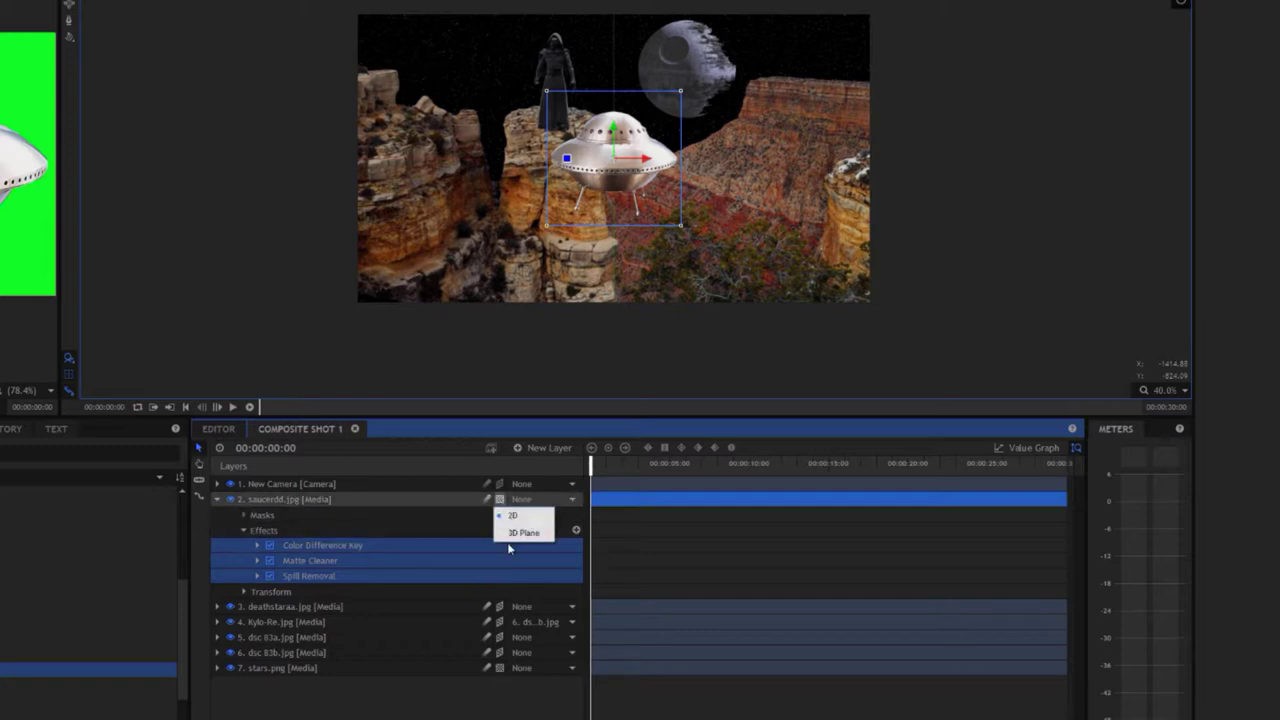
pyautogui.click(525, 531)
pyautogui.click(149, 3)
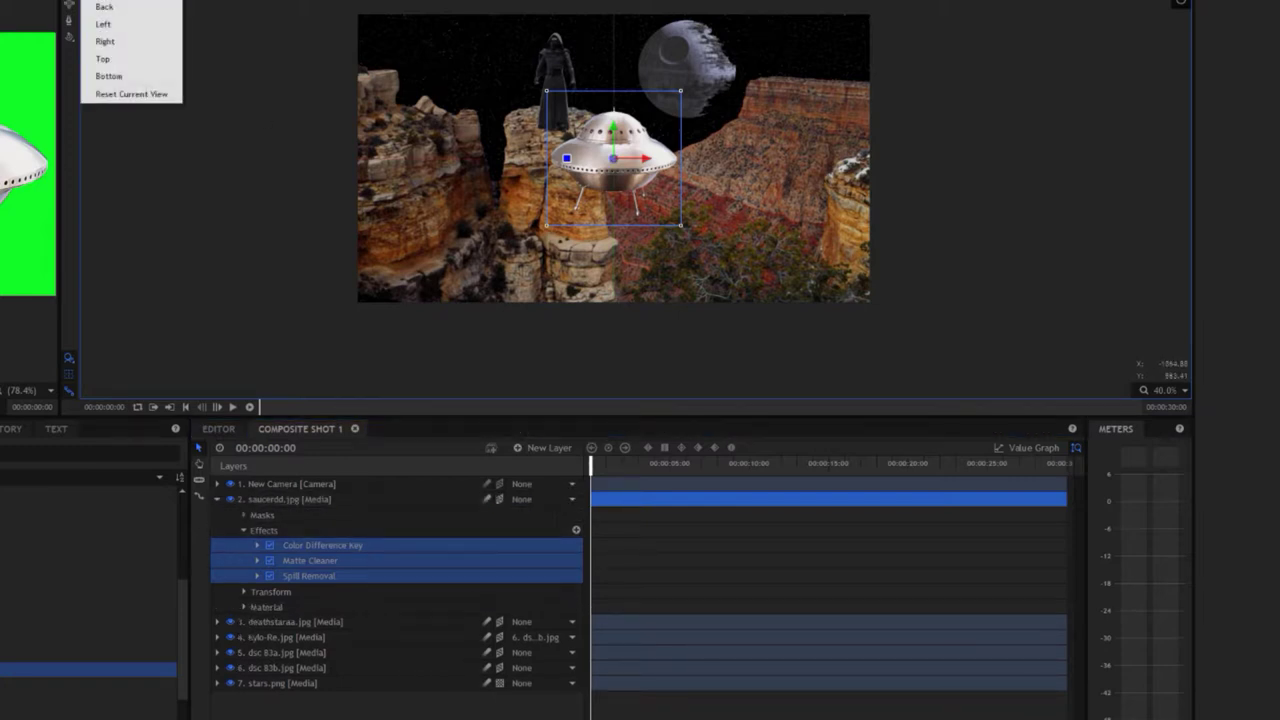
pyautogui.click(133, 5)
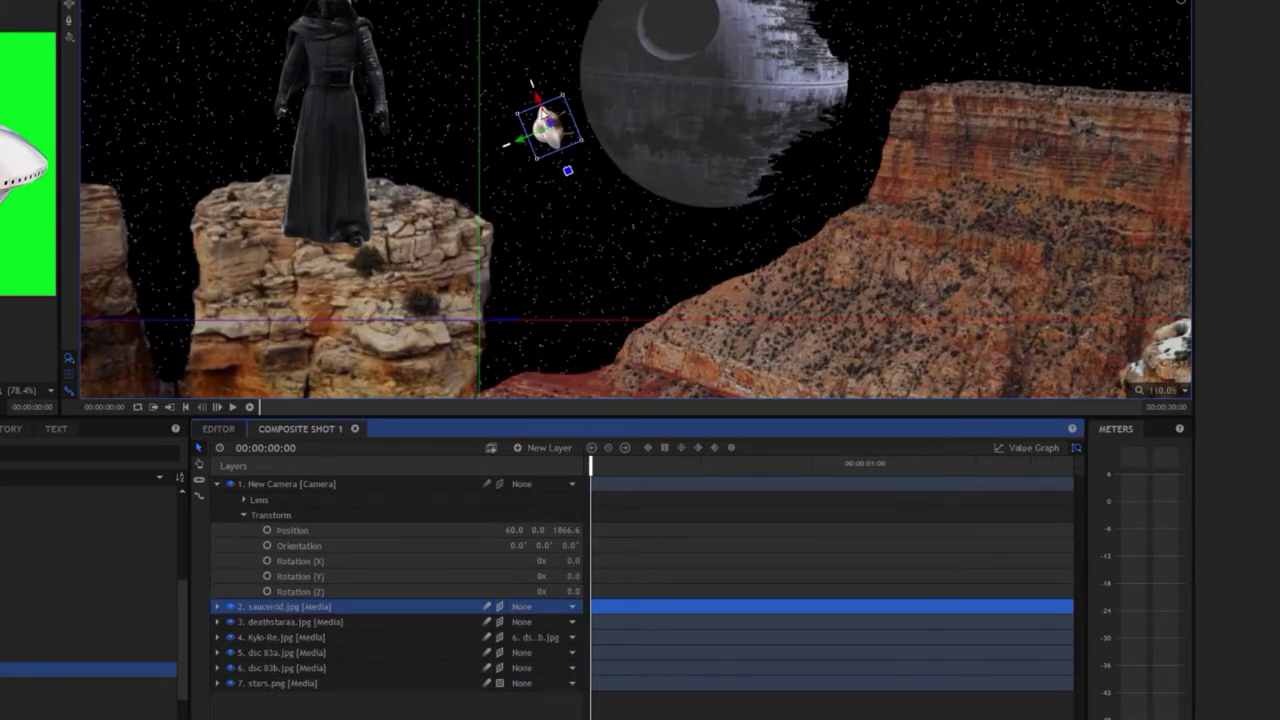
# Move the saucer beside the Death Star and tilt it slightly
pyautogui.moveTo(545, 100)
pyautogui.mouseDown()
pyautogui.moveTo(535, 75)
pyautogui.moveTo(533, 117)
pyautogui.mouseUp()
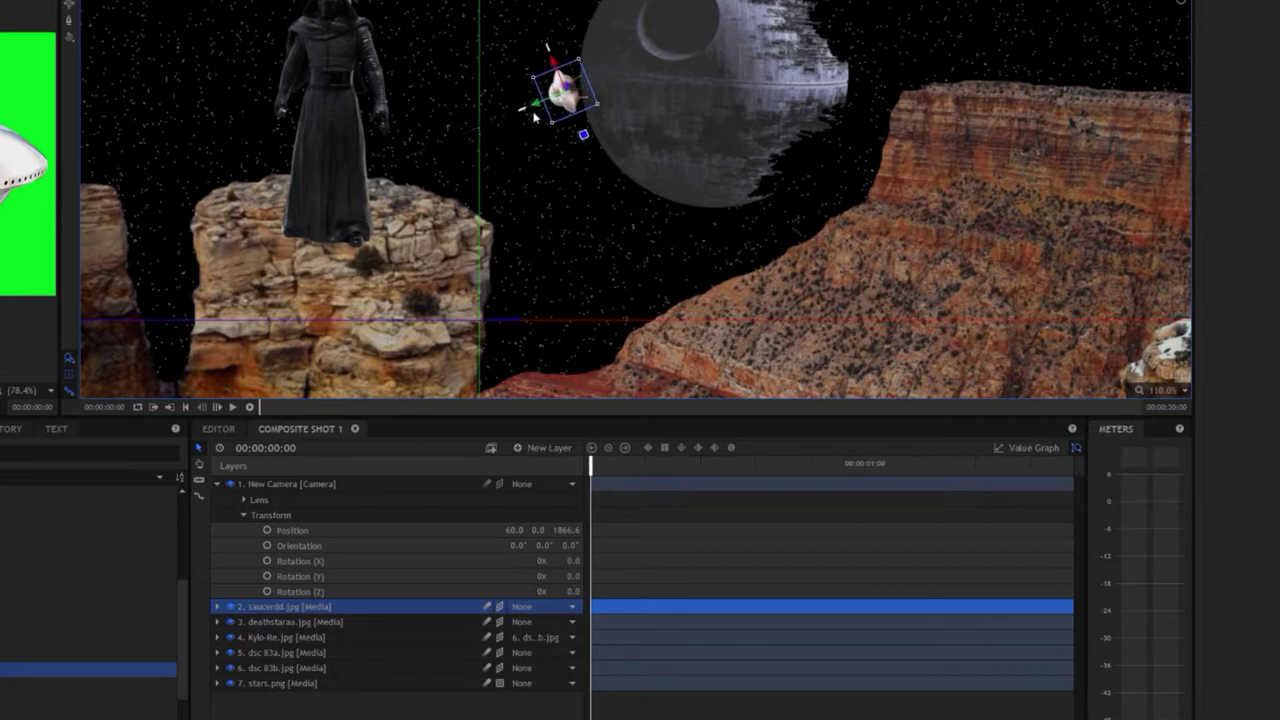
pyautogui.moveTo(580, 136); pyautogui.dragTo(577, 140)
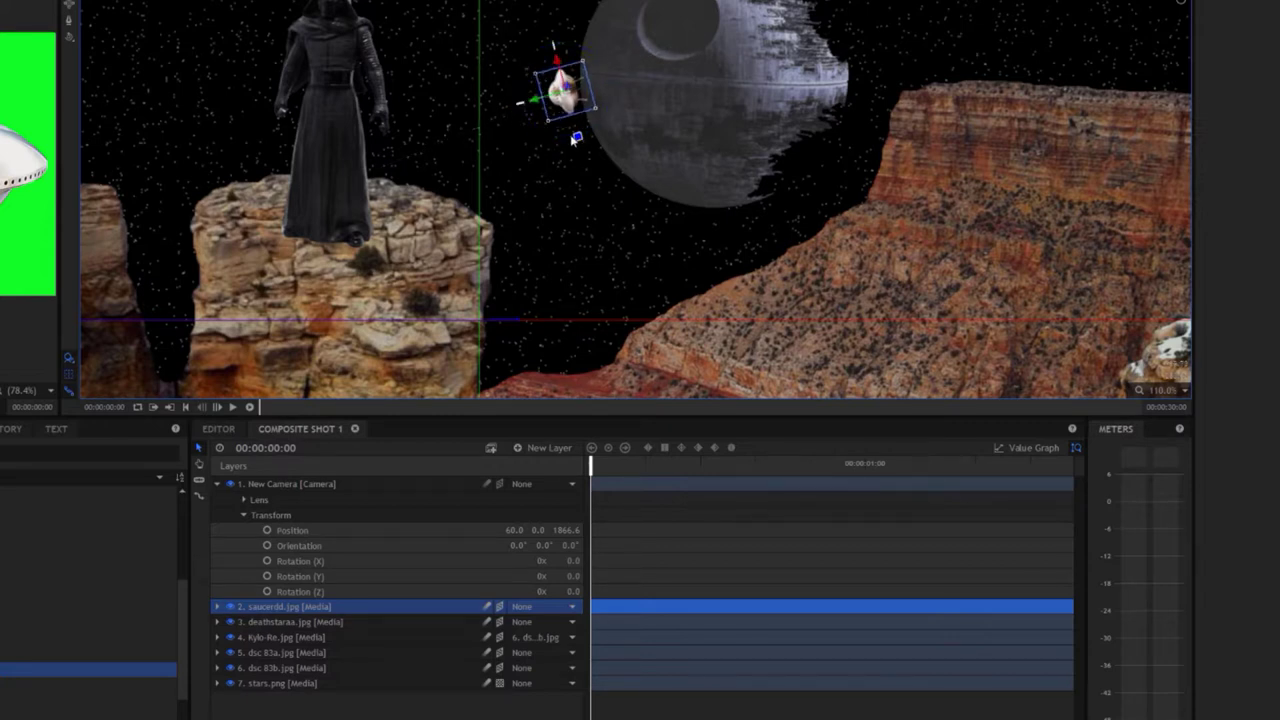
pyautogui.moveTo(556, 56); pyautogui.dragTo(612, 203)
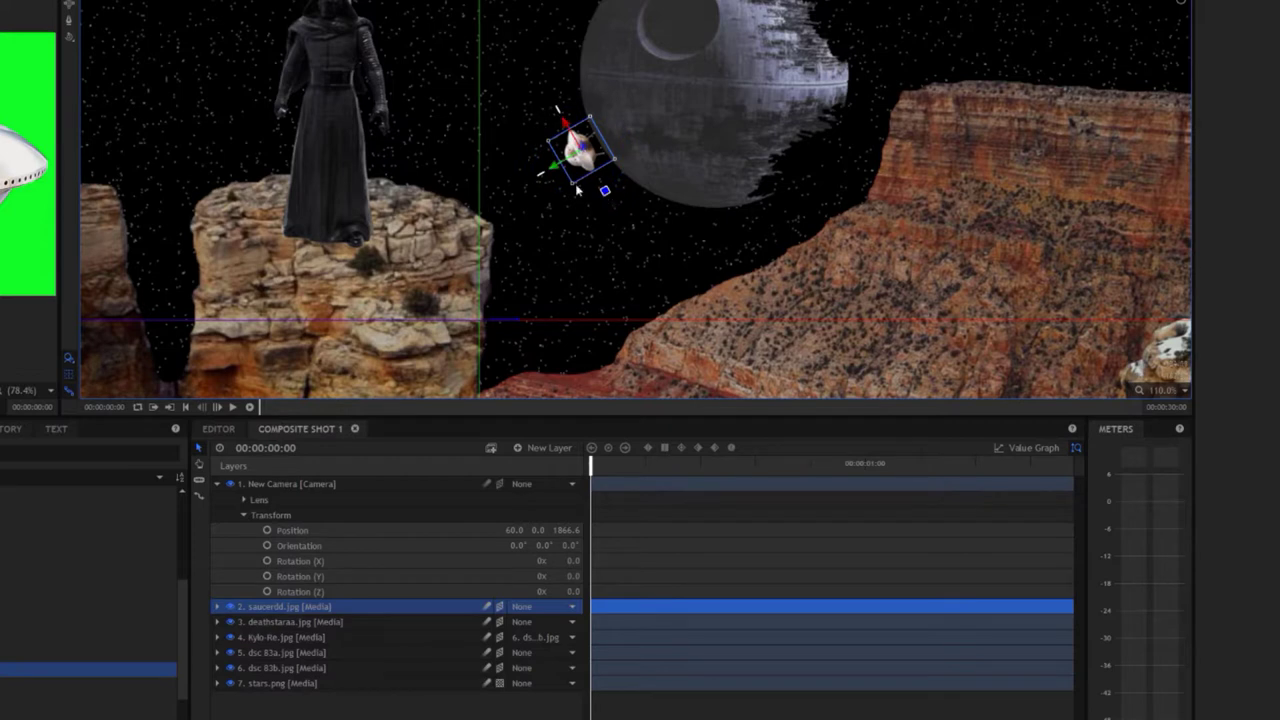
pyautogui.moveTo(553, 166); pyautogui.dragTo(556, 180)
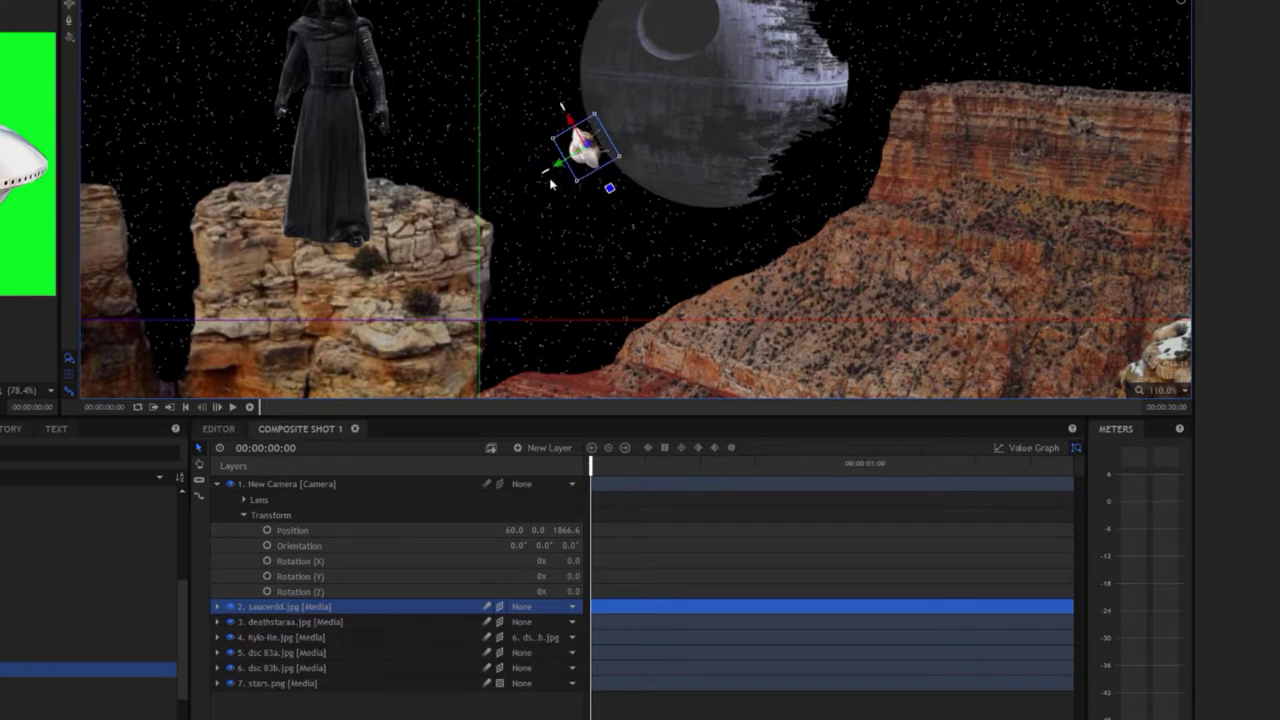
# Slide New Camera's Position X to -235, collapse the camera layer and select dsc 83b.jpg
pyautogui.click(400, 705)
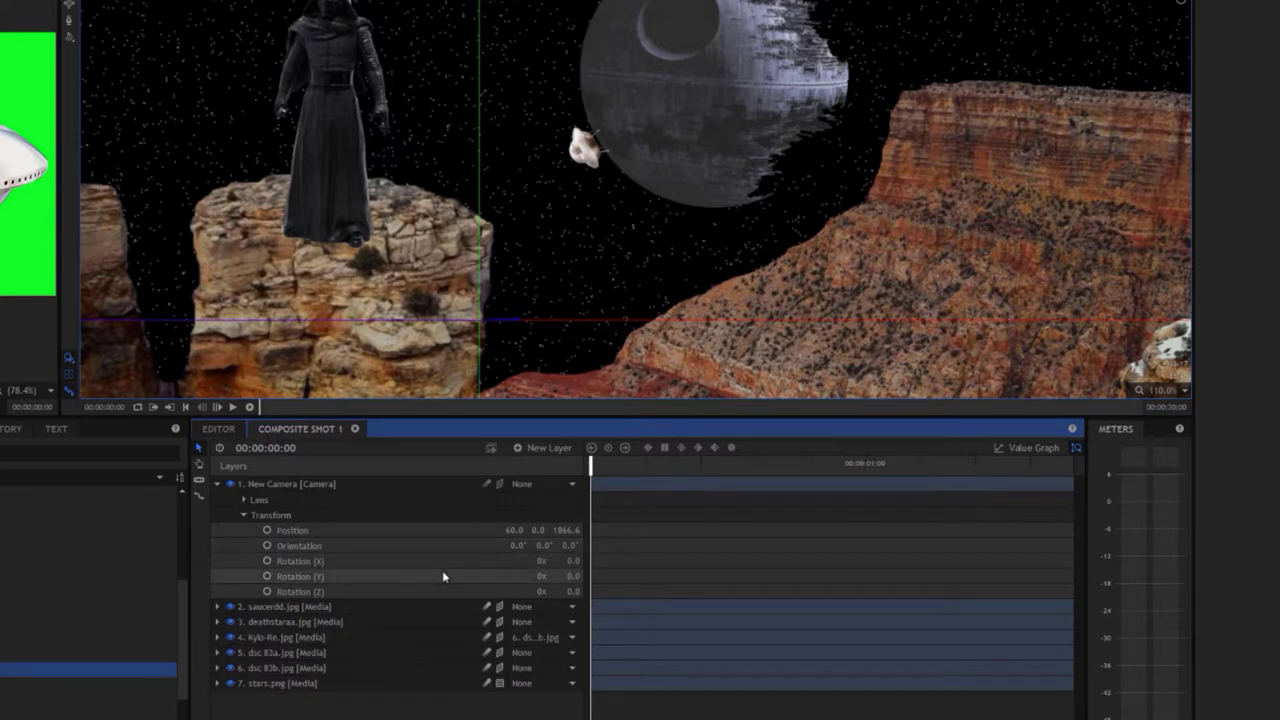
pyautogui.moveTo(514, 530)
pyautogui.mouseDown()
pyautogui.moveTo(640, 530)
pyautogui.moveTo(2, 530)
pyautogui.moveTo(547, 530)
pyautogui.mouseUp()
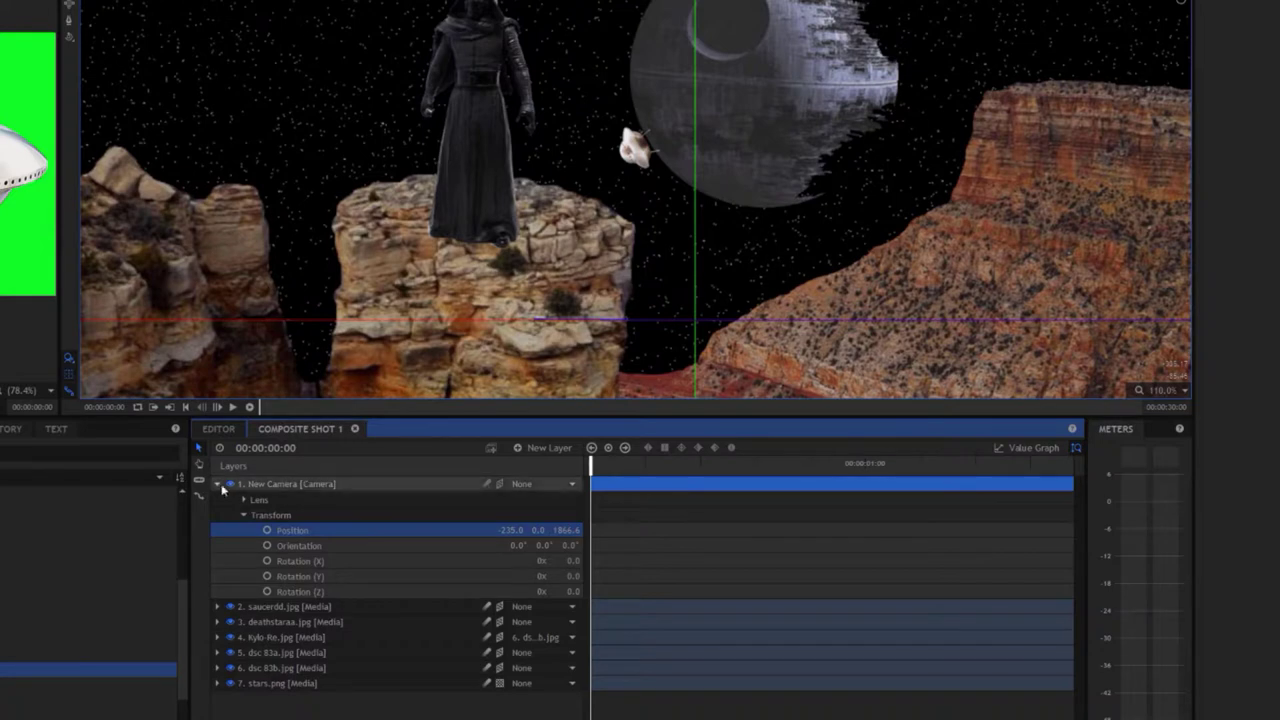
pyautogui.click(216, 484)
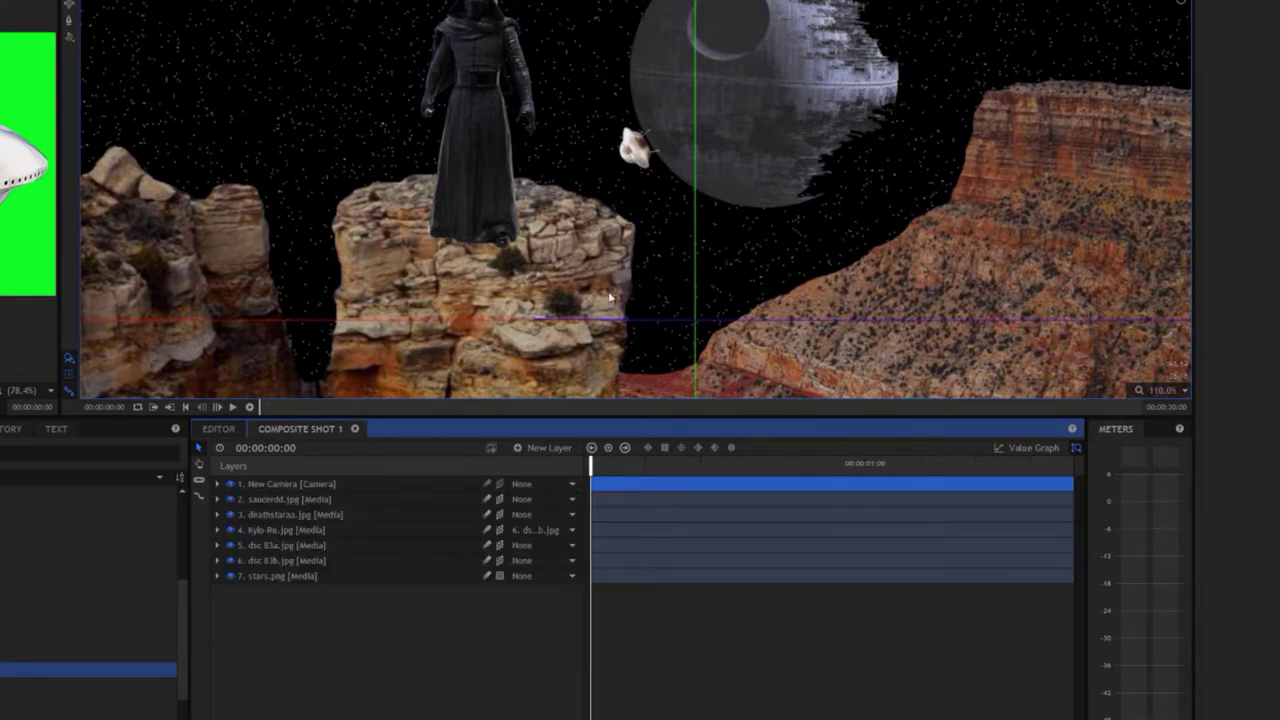
pyautogui.scroll(-2, 632, 298)
pyautogui.scroll(-2, 632, 298)
pyautogui.click(632, 296)
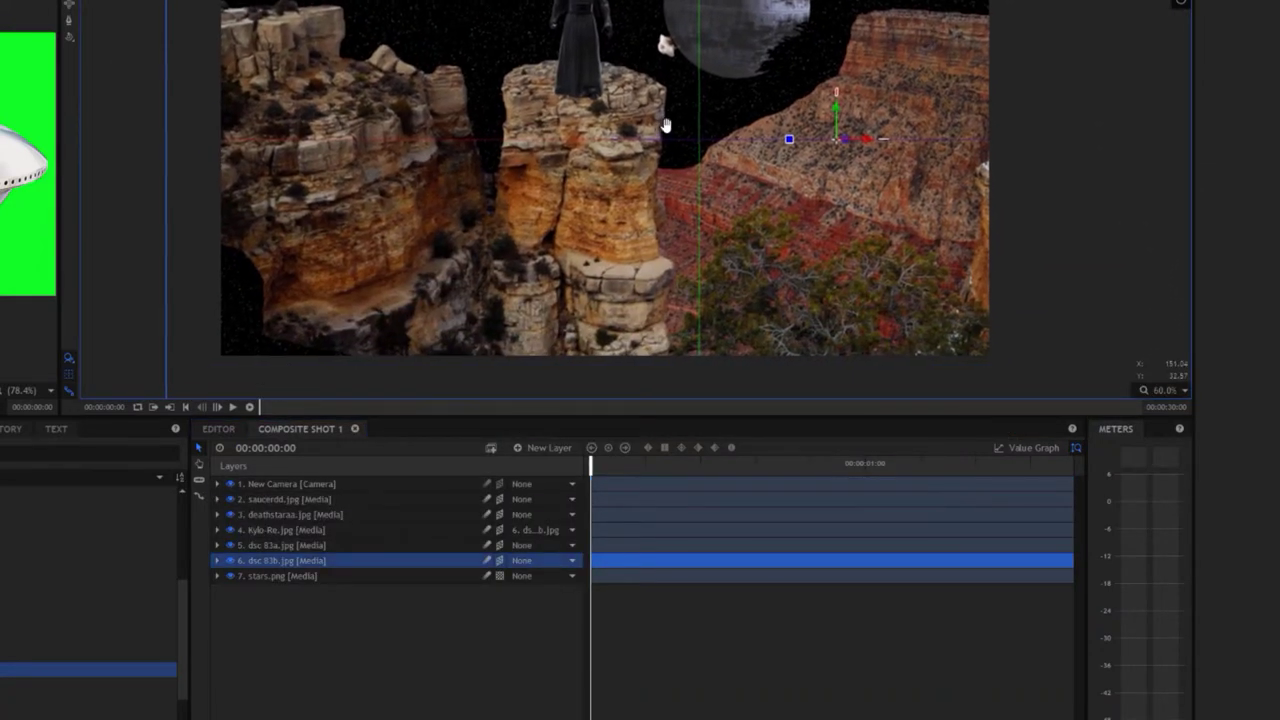
pyautogui.scroll(-2, 687, 206)
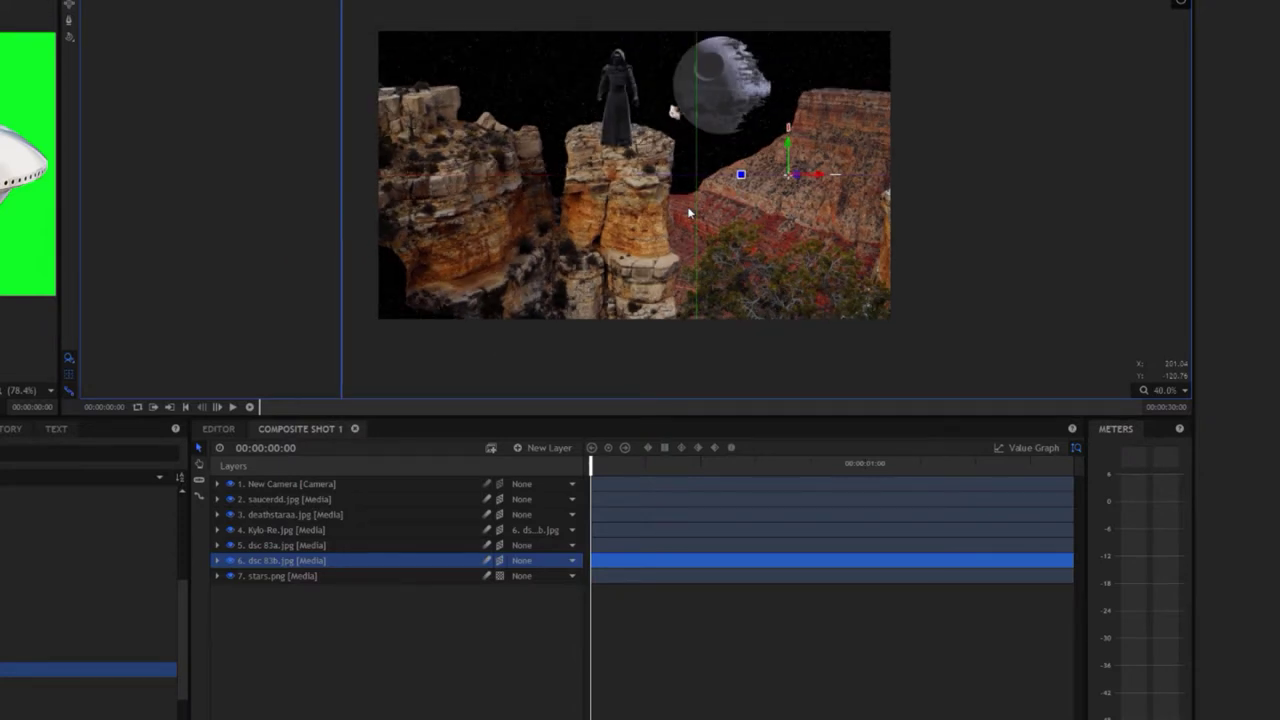
pyautogui.scroll(3, 687, 206)
pyautogui.scroll(-2, 687, 206)
pyautogui.scroll(1, 687, 206)
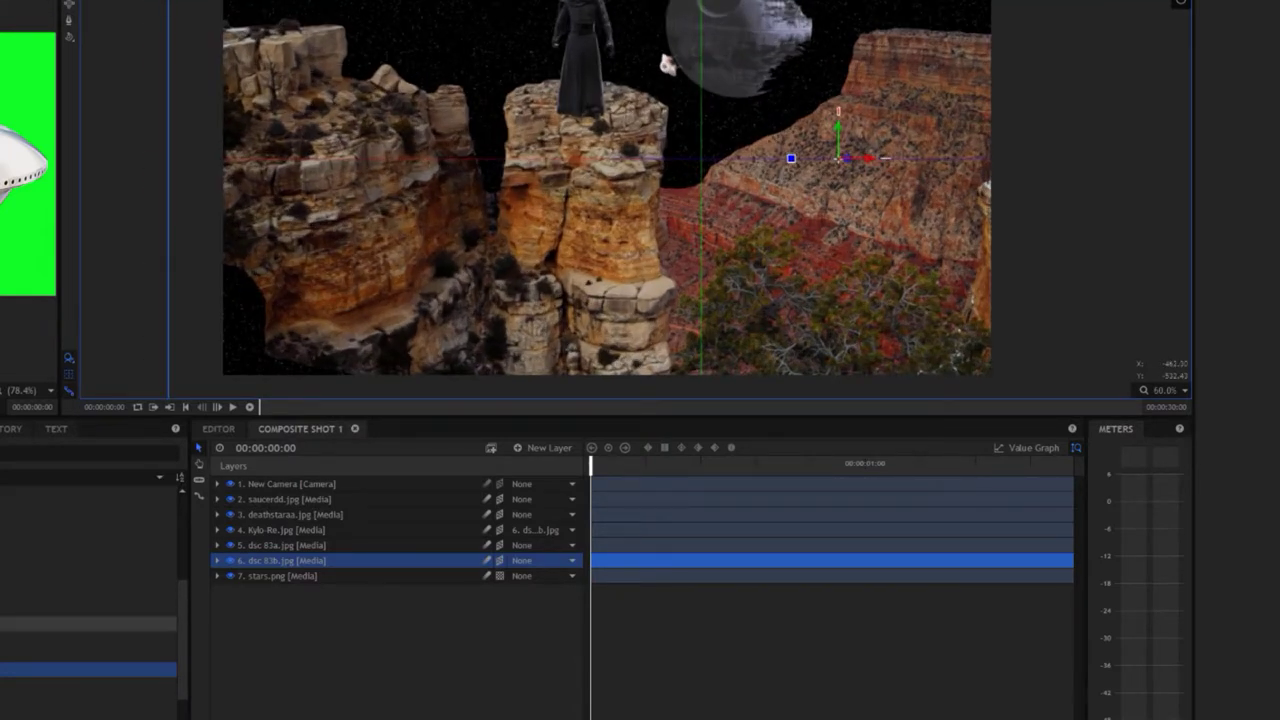
# Insert maxres.jpg from the Media panel into the composite as layer 3
pyautogui.click(10, 428)
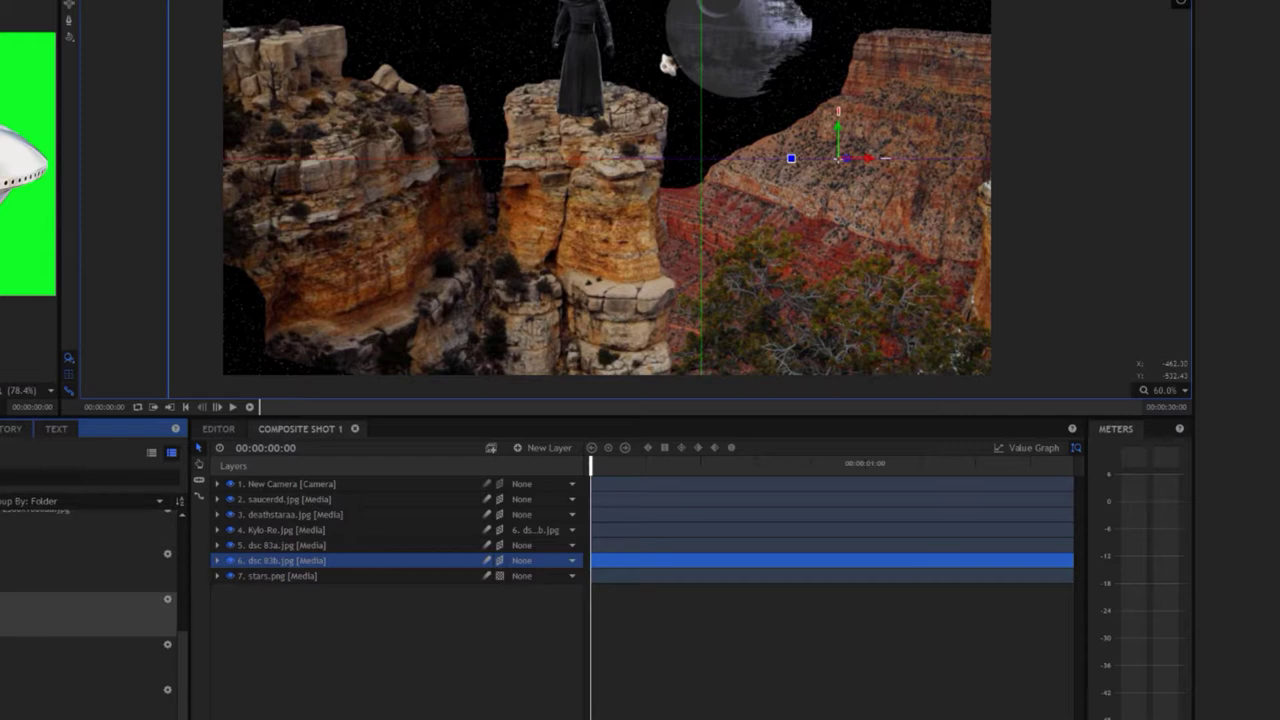
pyautogui.click(88, 690)
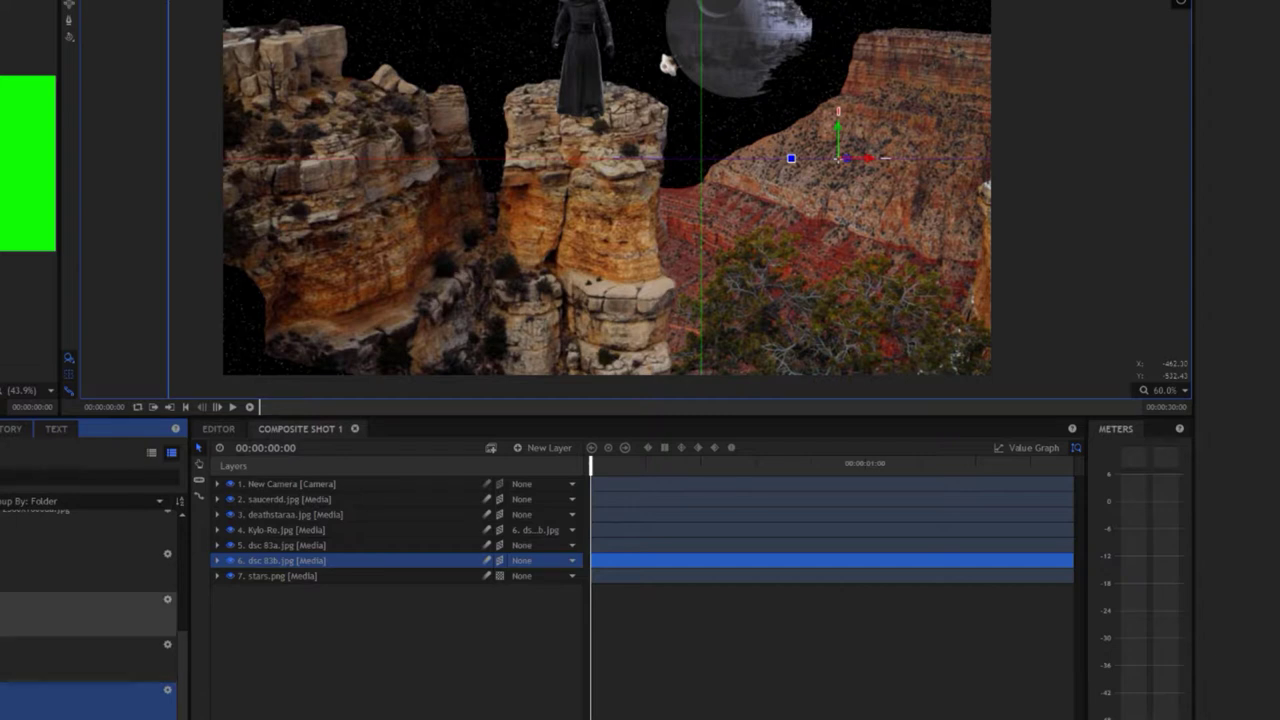
pyautogui.click(88, 613)
pyautogui.moveTo(355, 545); pyautogui.dragTo(324, 512)
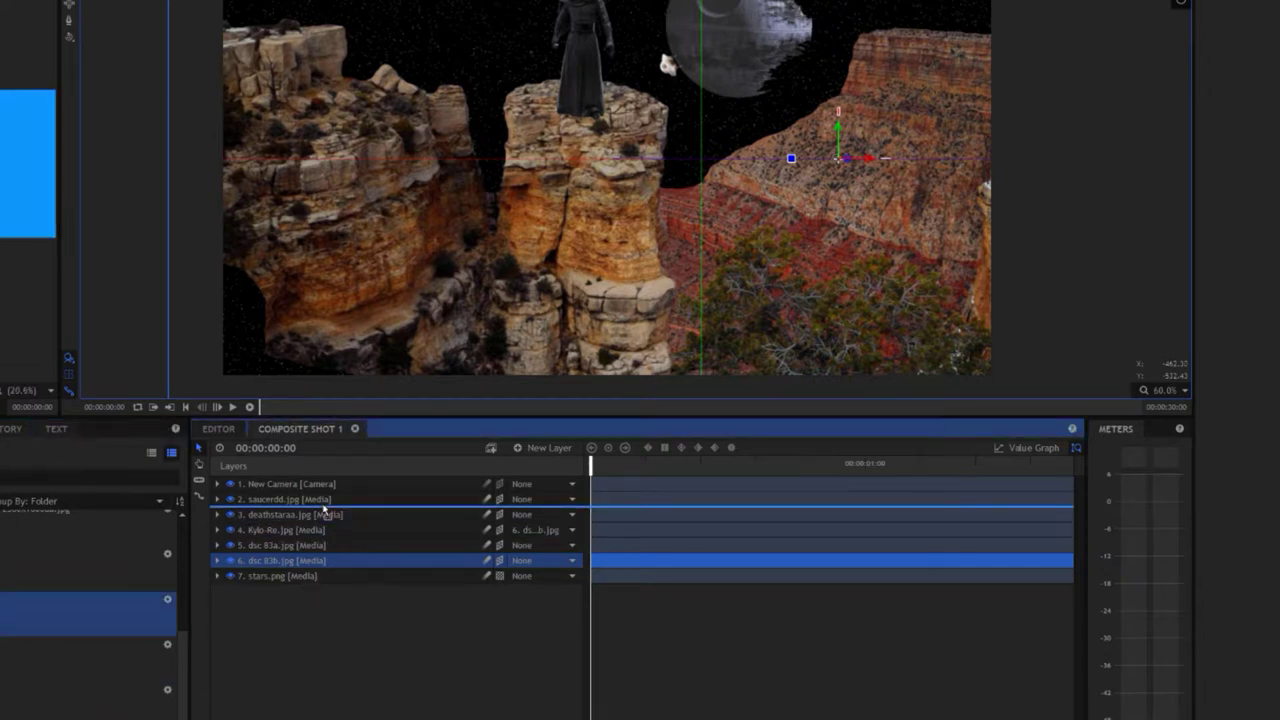
pyautogui.moveTo(324, 511); pyautogui.dragTo(324, 510)
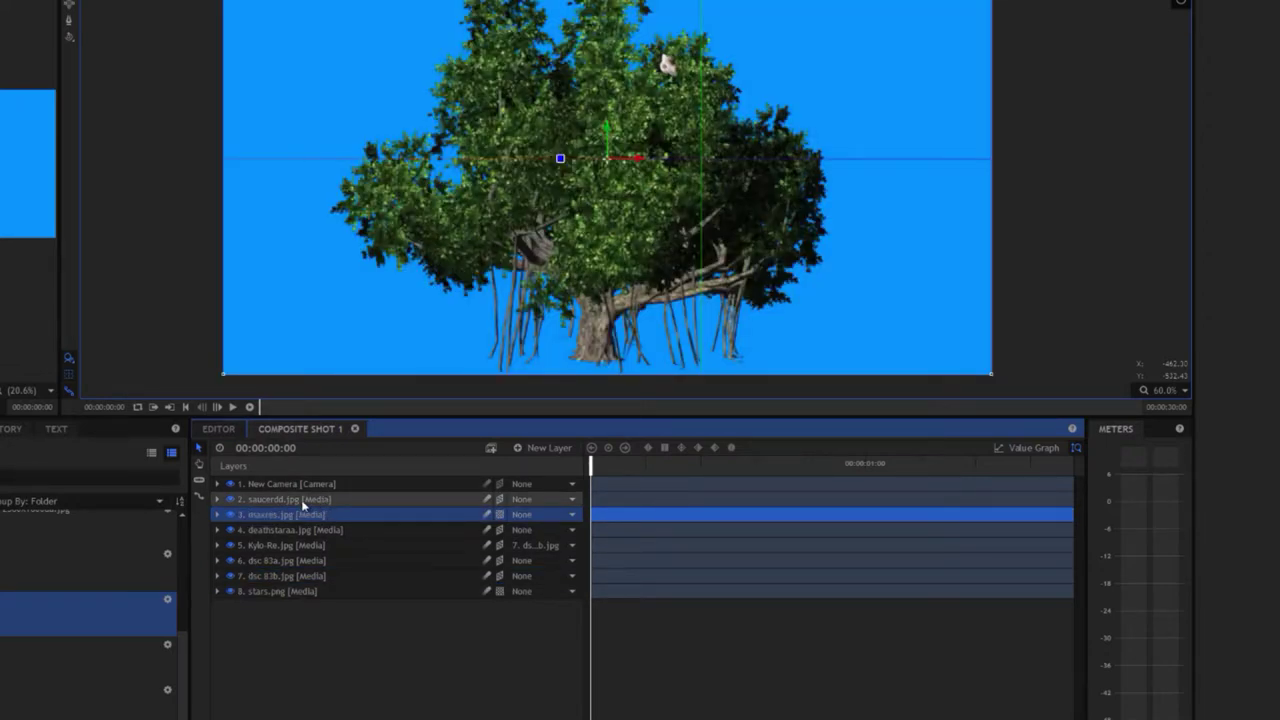
# Apply the keying preset to the tree layer to remove its blue background
pyautogui.click(90, 560)
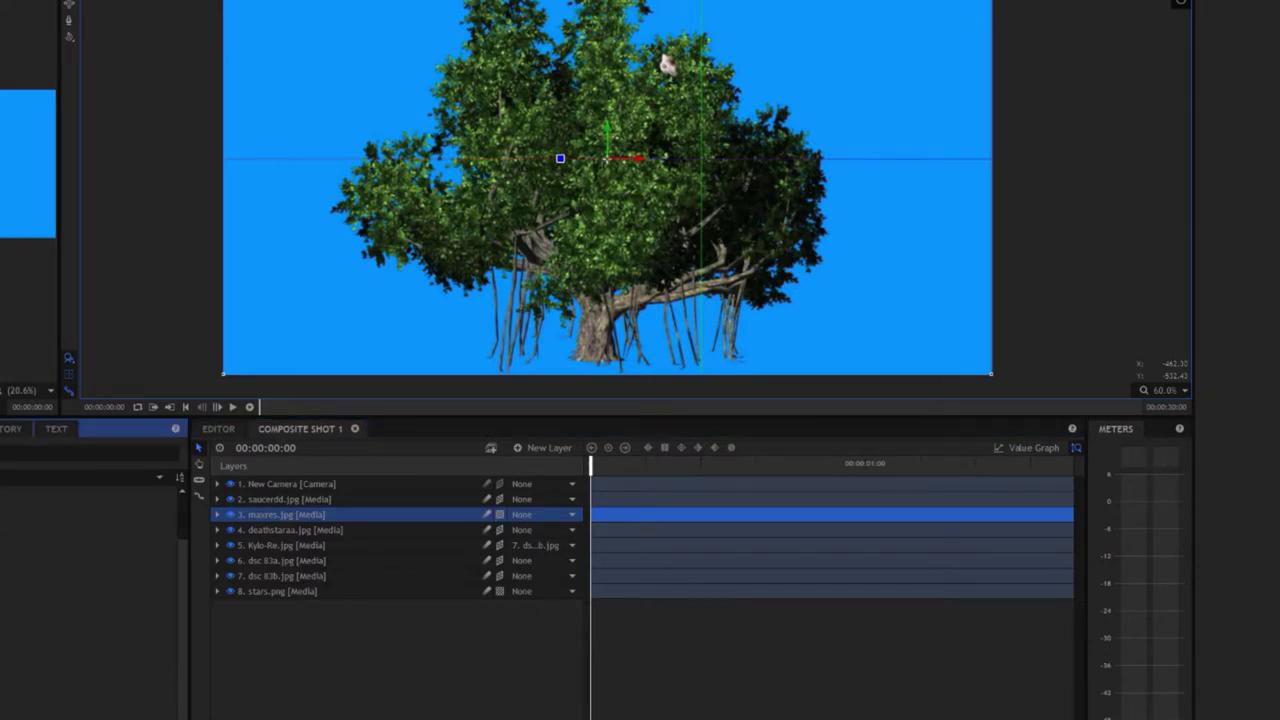
pyautogui.scroll(-5, 90, 600)
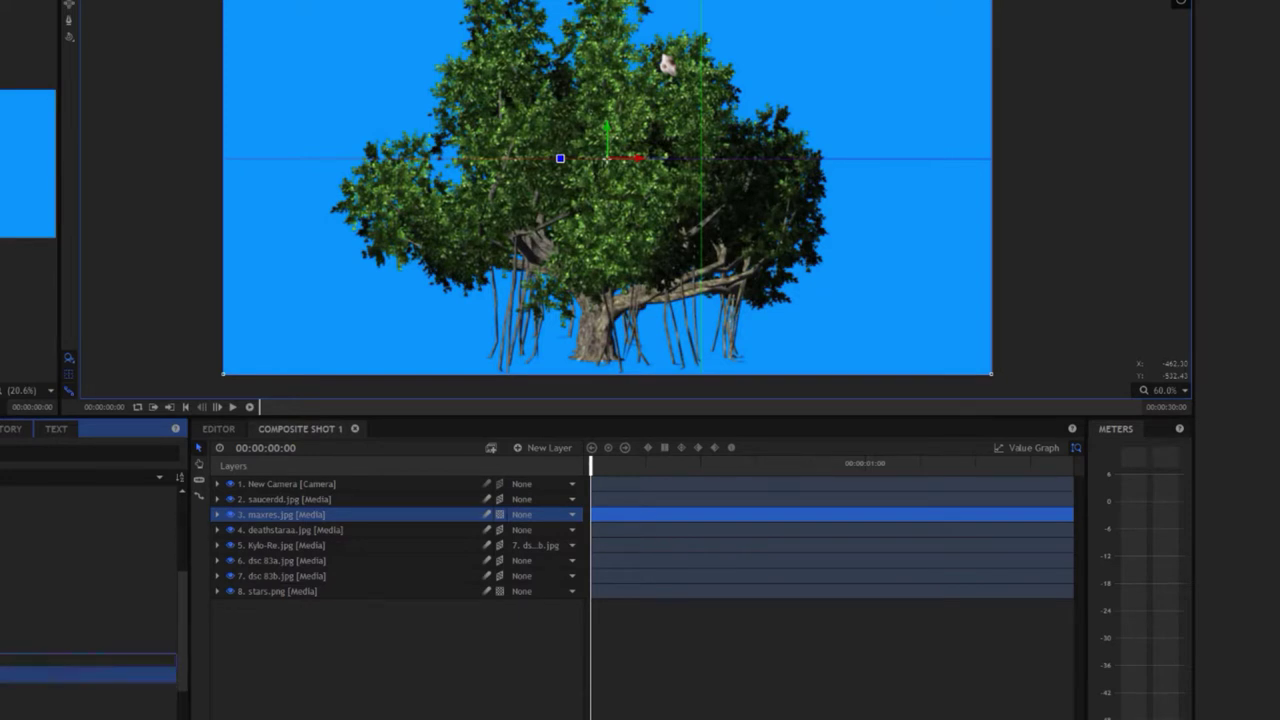
pyautogui.moveTo(240, 518); pyautogui.dragTo(268, 517)
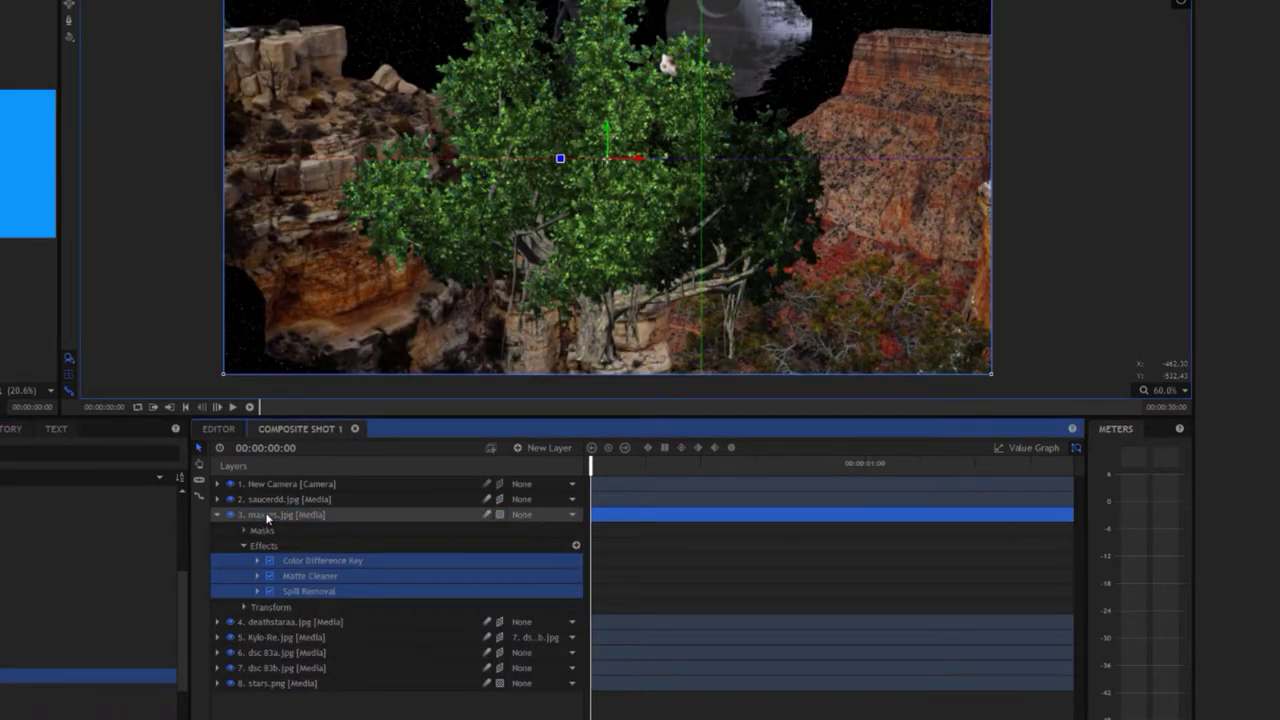
# Make the maxres.jpg tree a 3D layer and shrink it to 31%
pyautogui.click(245, 607)
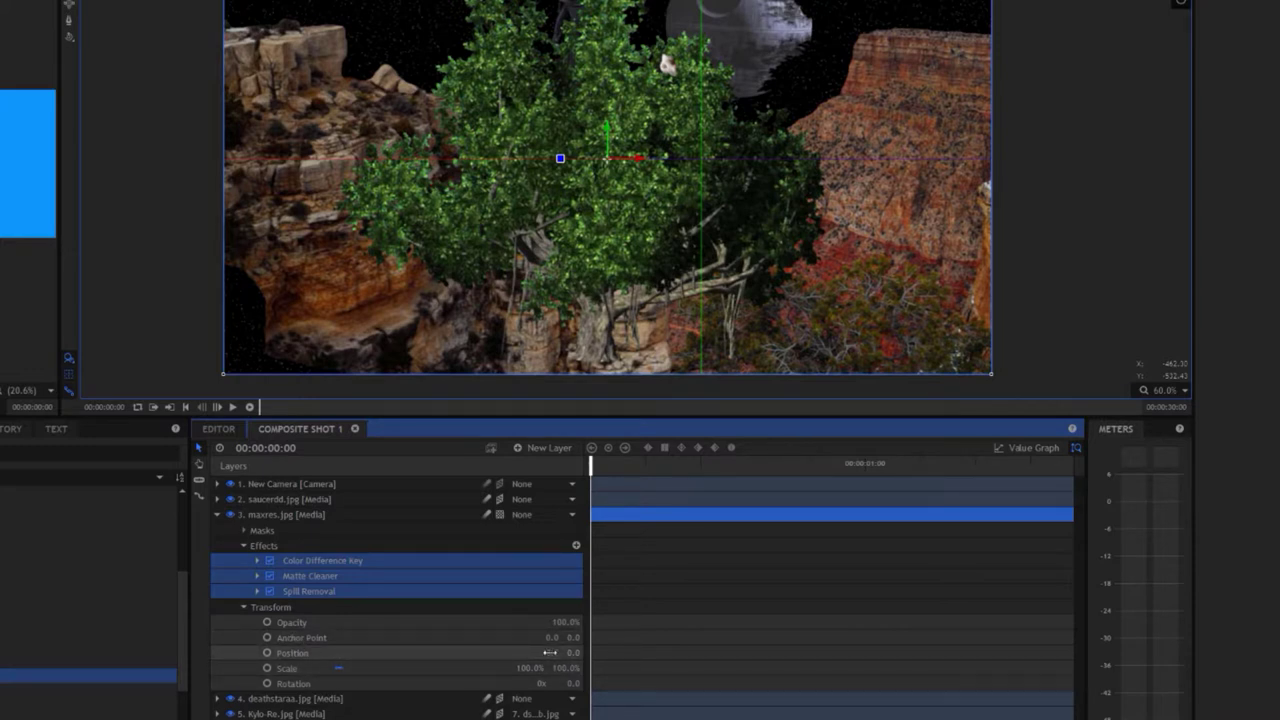
pyautogui.moveTo(550, 652); pyautogui.dragTo(574, 652)
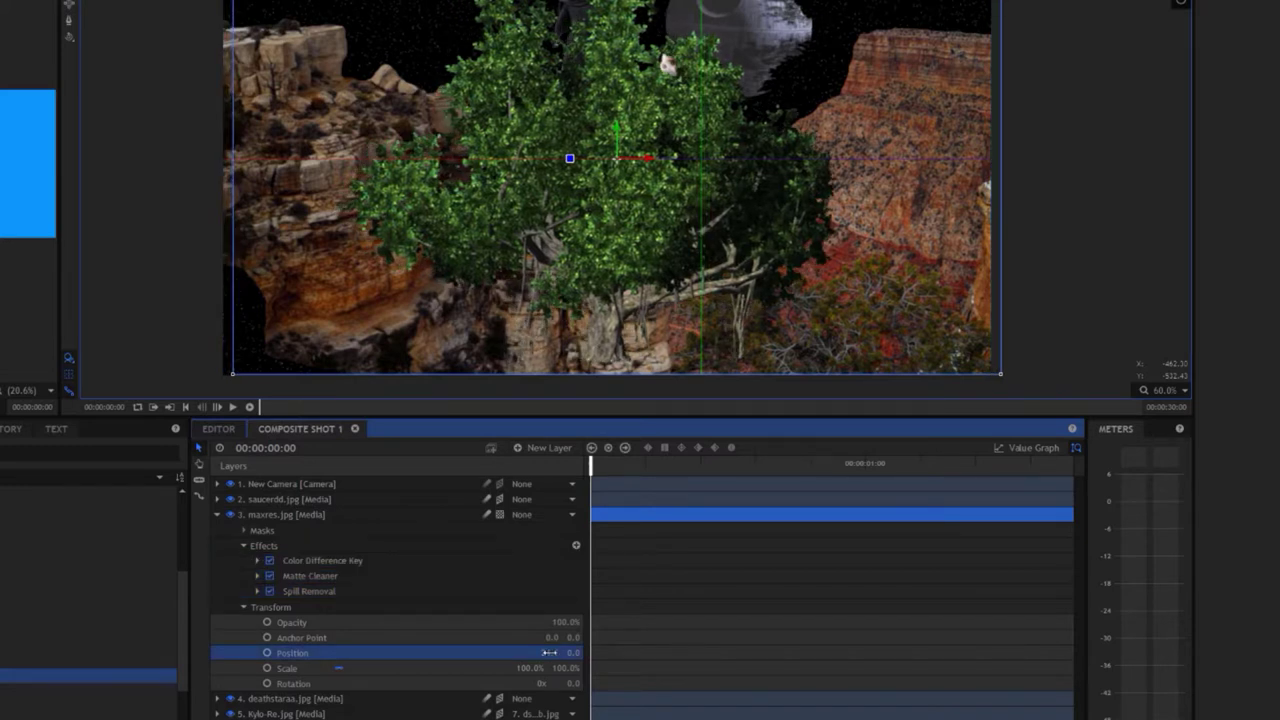
pyautogui.click(500, 514)
pyautogui.click(516, 550)
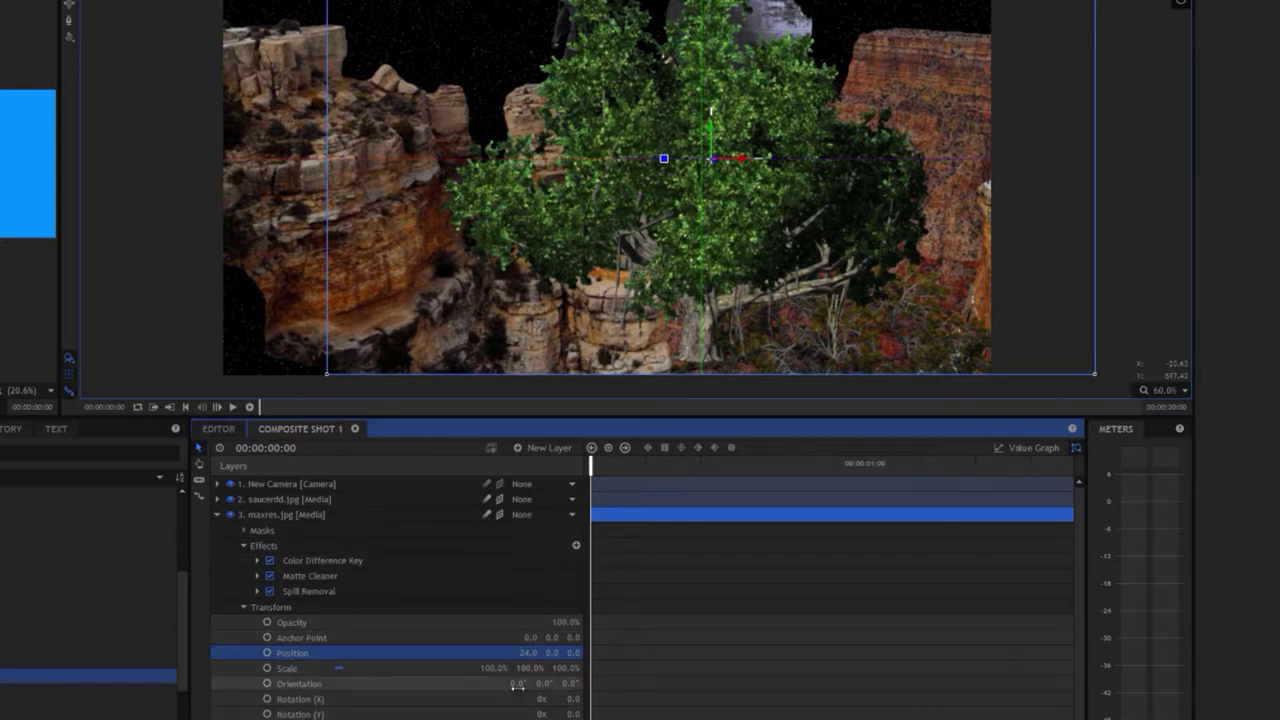
pyautogui.moveTo(493, 670)
pyautogui.mouseDown()
pyautogui.moveTo(420, 670)
pyautogui.moveTo(445, 670)
pyautogui.mouseUp()
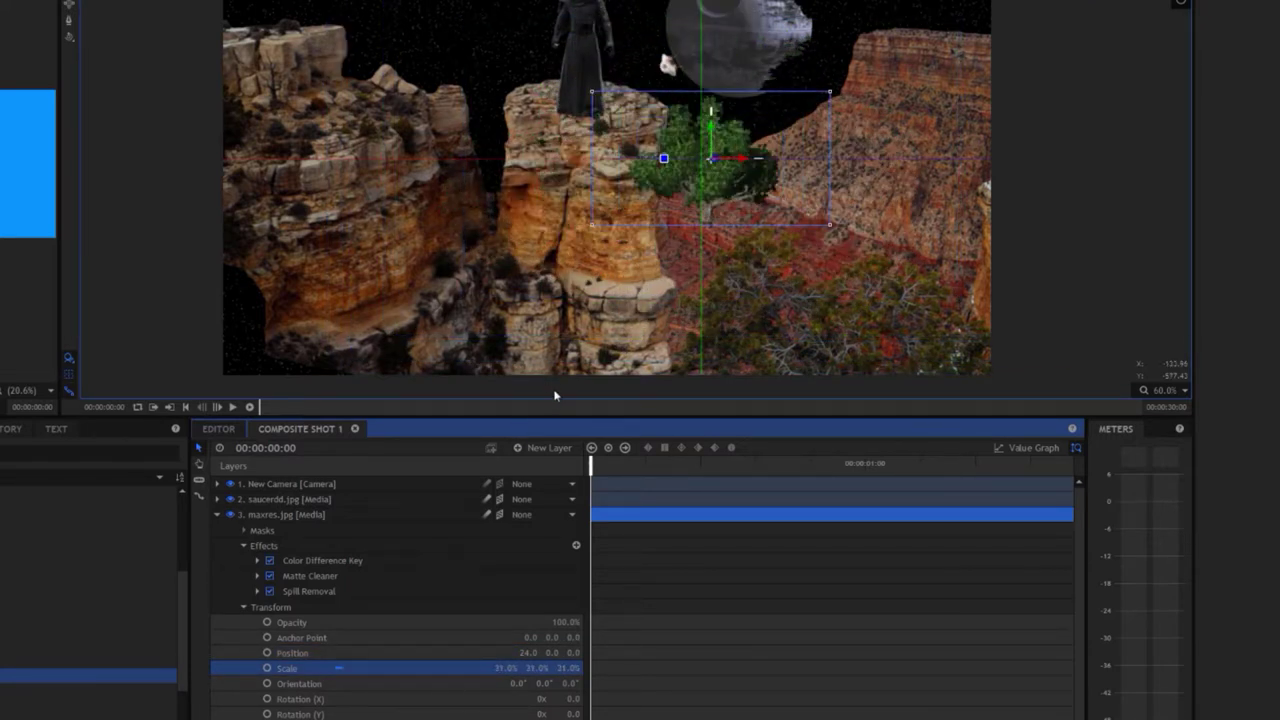
# Tilt the tree, shrink it to 23% and move it up to the top-right near the Death Star
pyautogui.moveTo(713, 123); pyautogui.dragTo(716, 38)
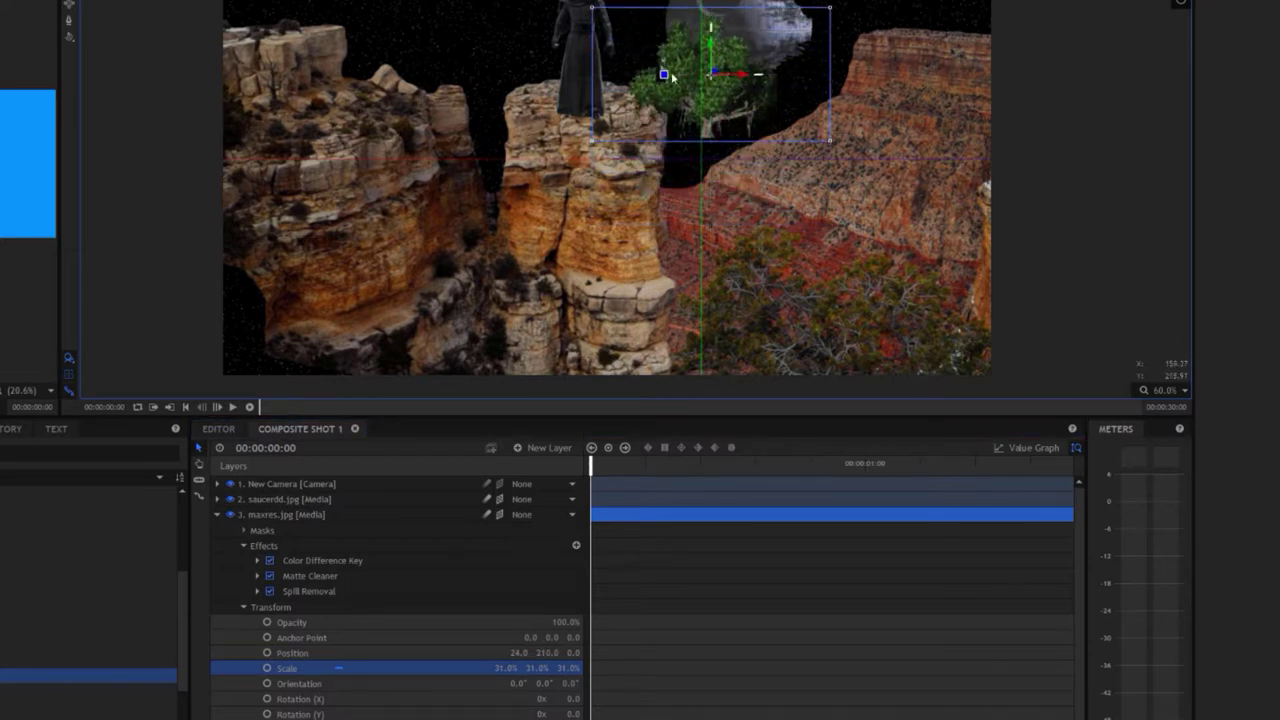
pyautogui.moveTo(664, 75); pyautogui.dragTo(682, 12)
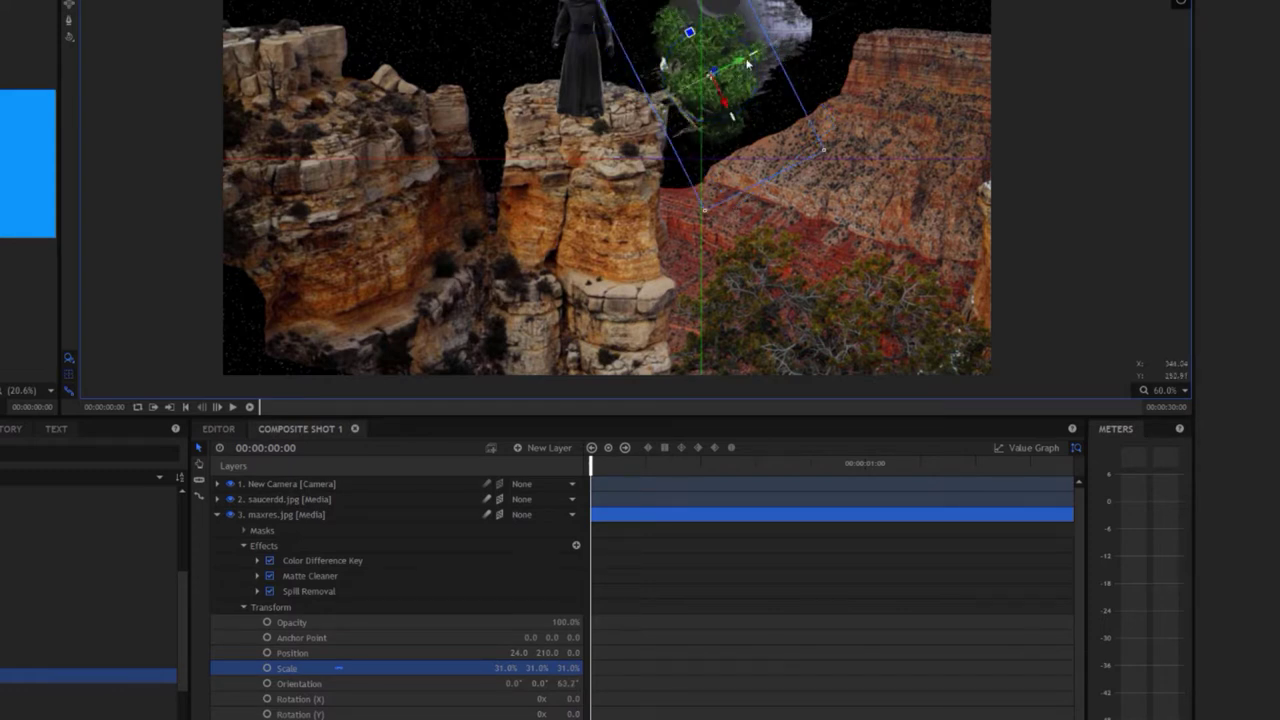
pyautogui.moveTo(740, 64); pyautogui.dragTo(887, 17)
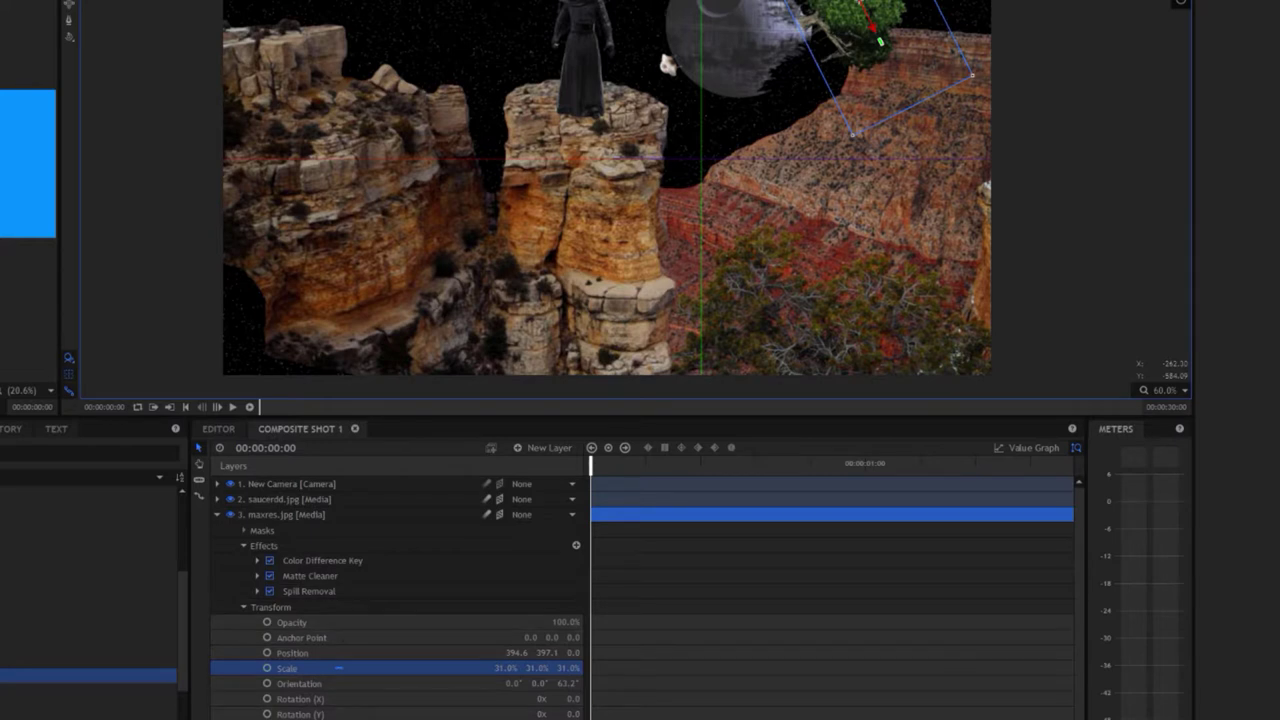
pyautogui.moveTo(503, 671); pyautogui.dragTo(463, 671)
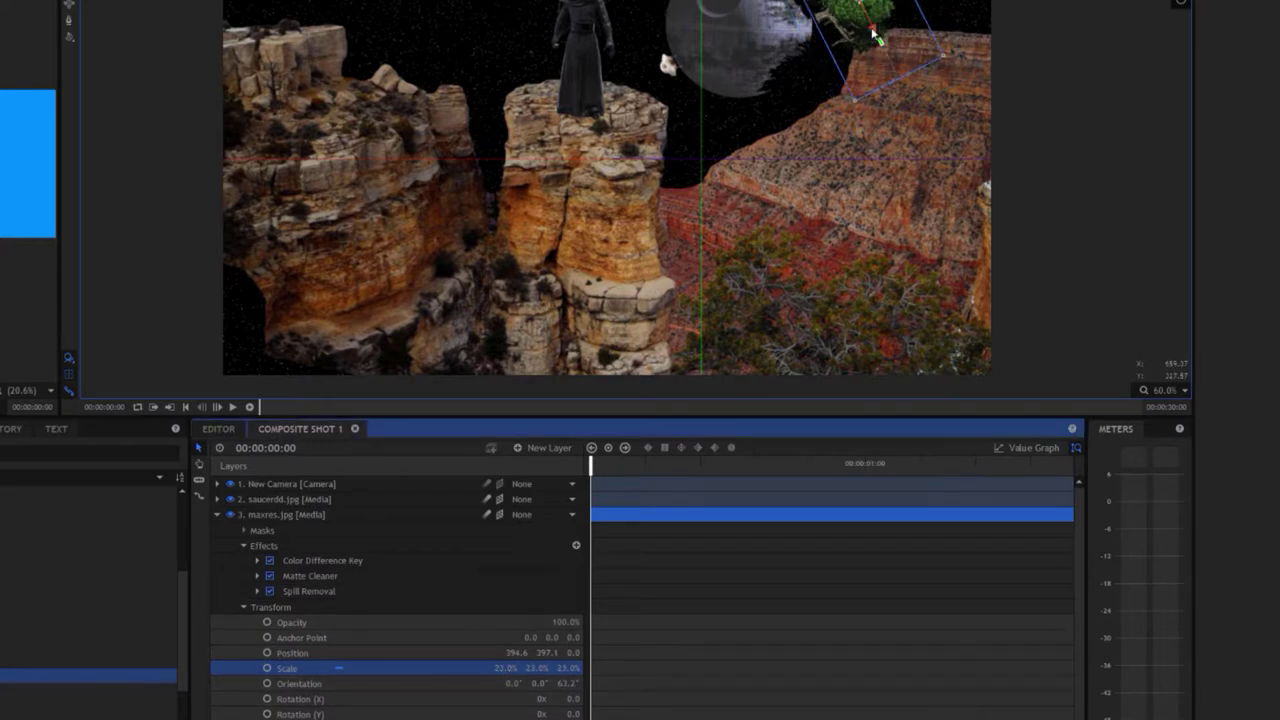
pyautogui.moveTo(869, 50)
pyautogui.mouseDown()
pyautogui.moveTo(852, 8)
pyautogui.moveTo(814, 22)
pyautogui.mouseUp()
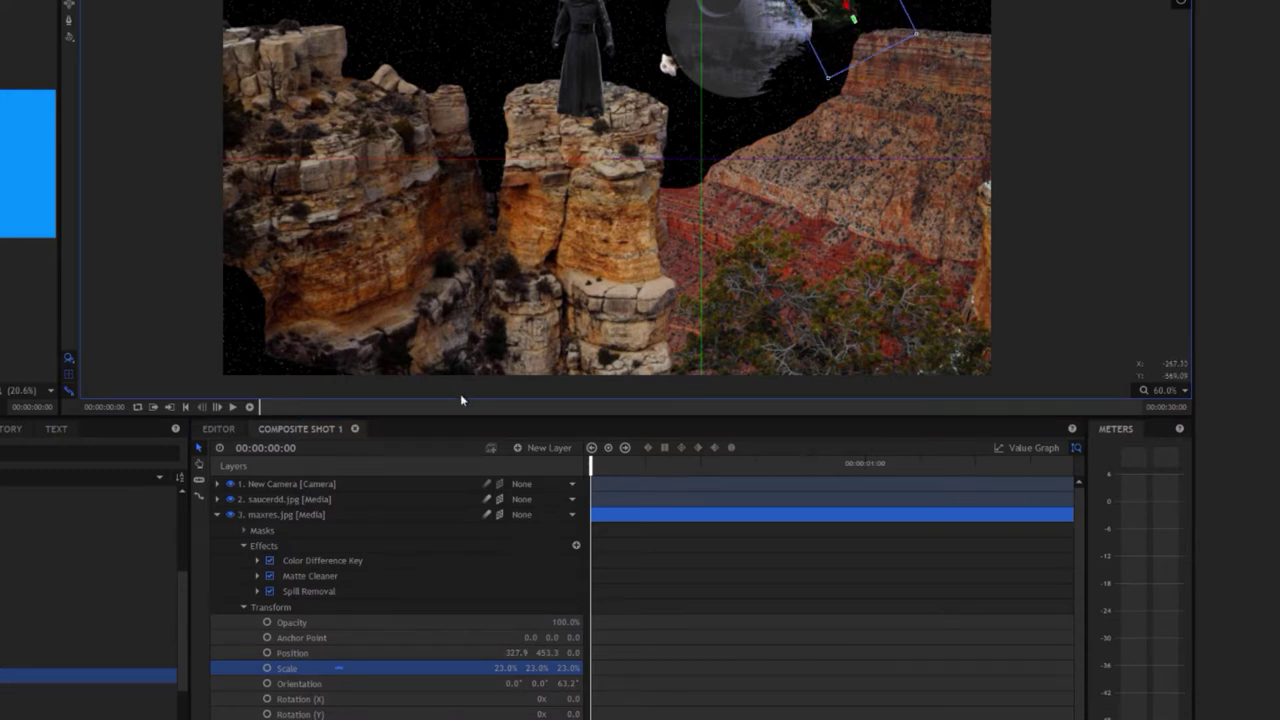
pyautogui.click(270, 516)
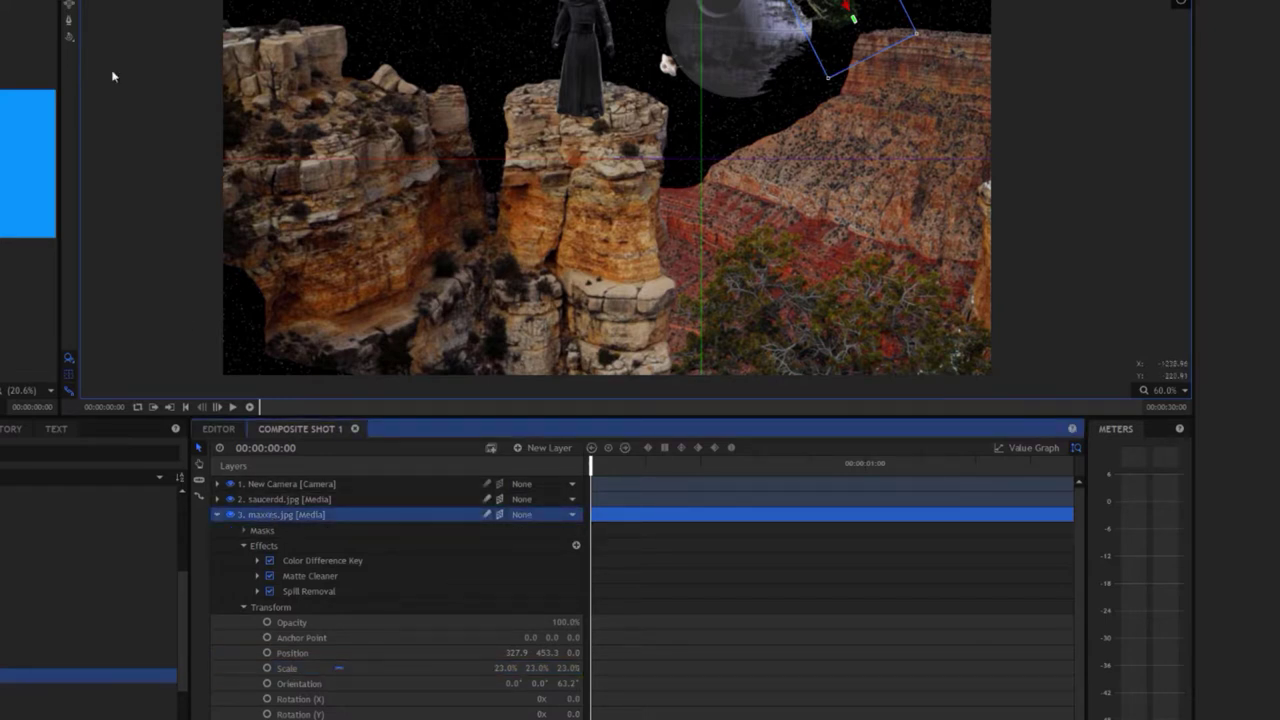
pyautogui.click(90, 2)
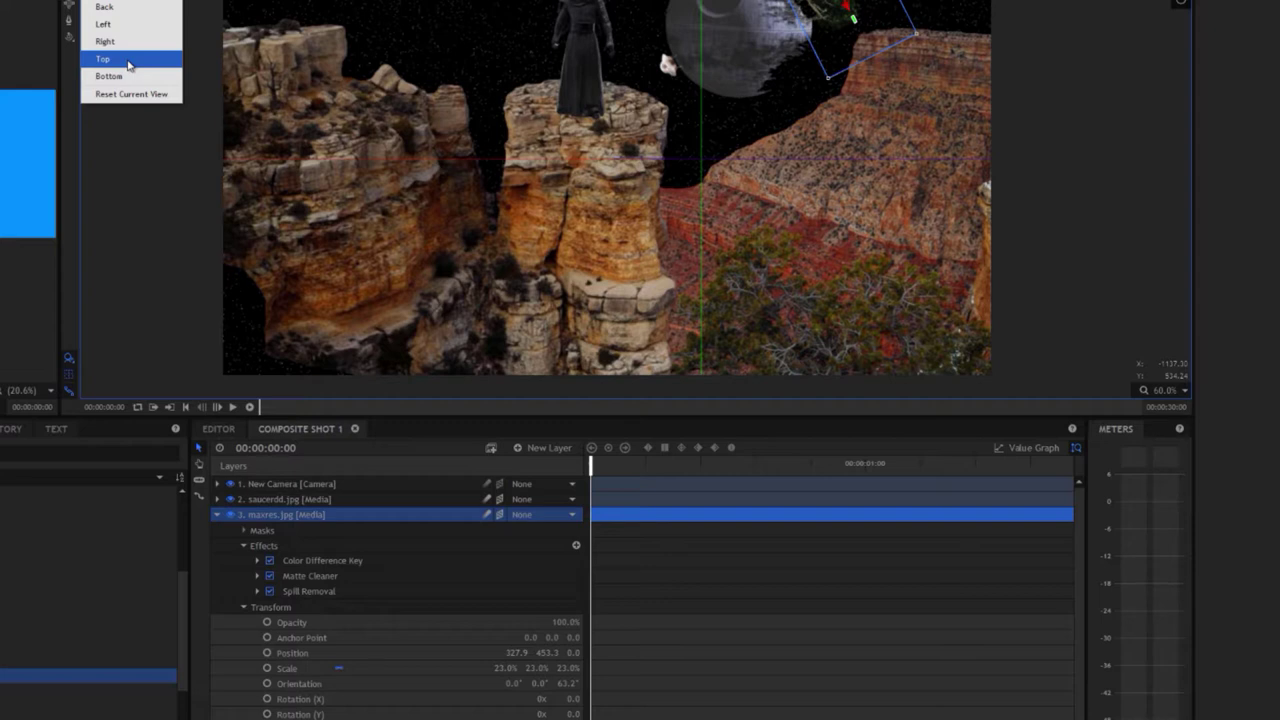
# In Top view, push the tree back to 1494.6, 1042.5, -6139.3 beside the Death Star
pyautogui.click(128, 60)
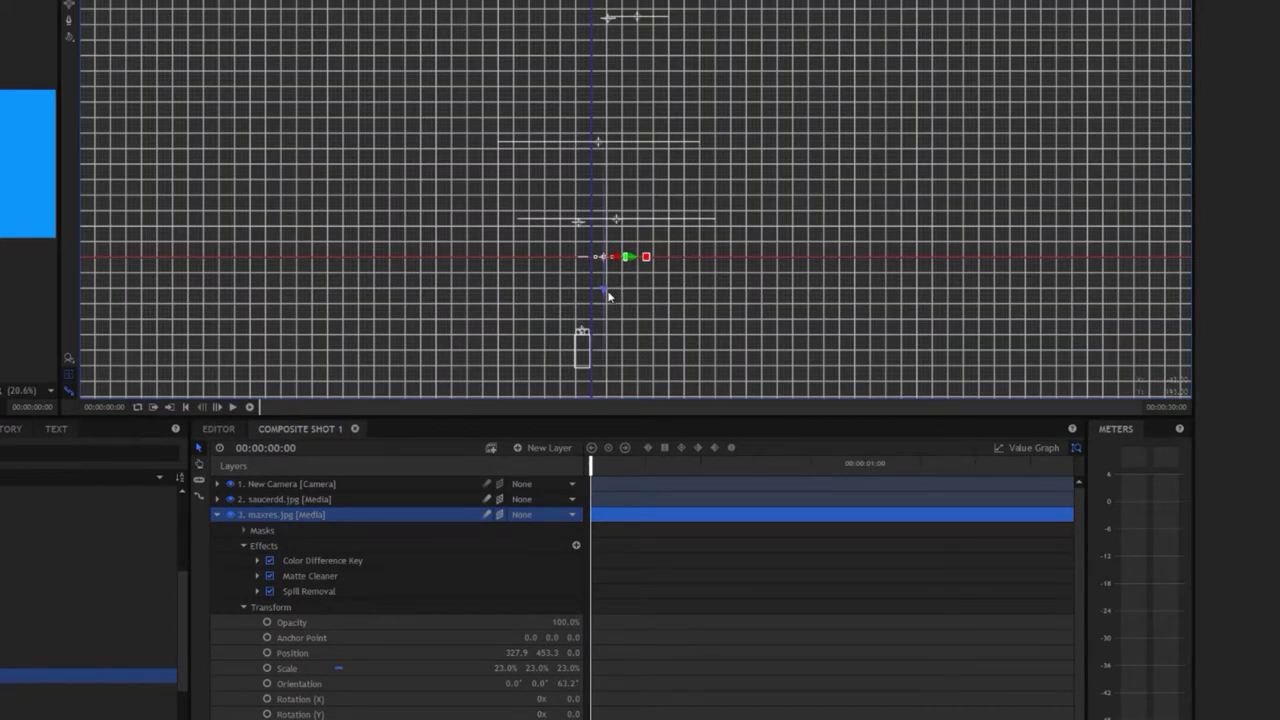
pyautogui.moveTo(608, 295)
pyautogui.mouseDown()
pyautogui.moveTo(628, 32)
pyautogui.moveTo(678, 31)
pyautogui.mouseUp()
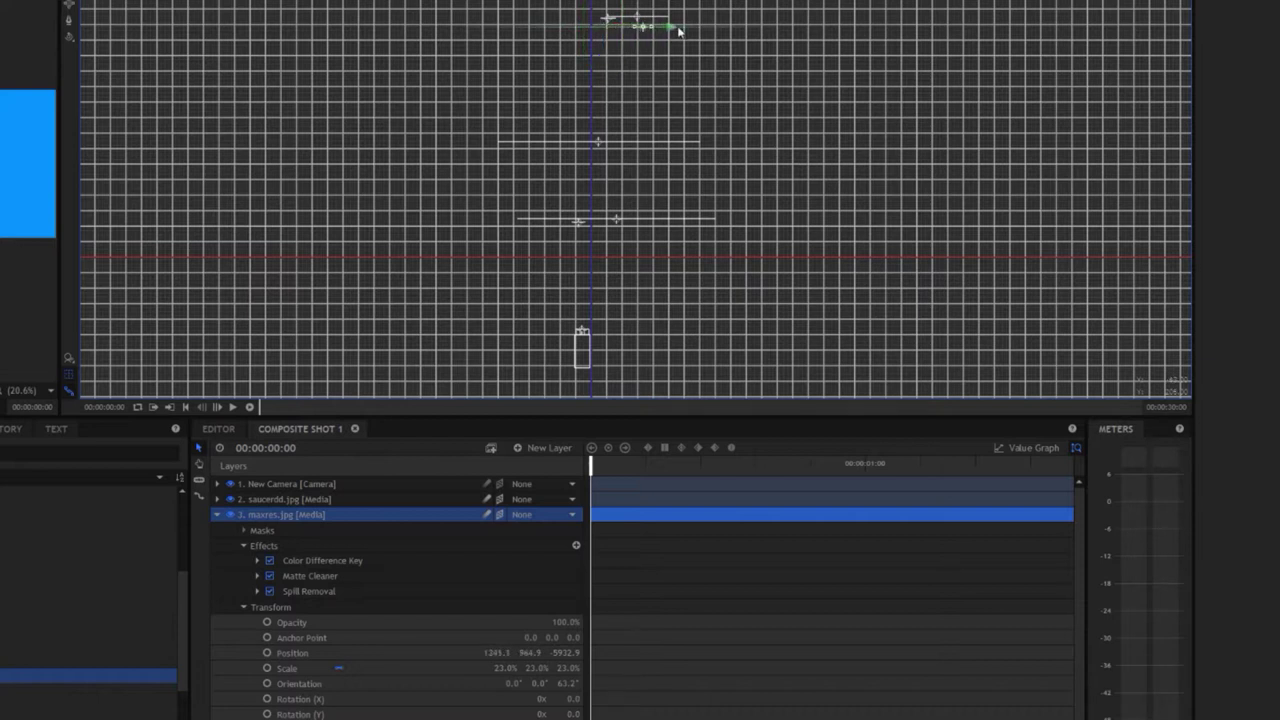
pyautogui.moveTo(678, 31); pyautogui.dragTo(692, 28)
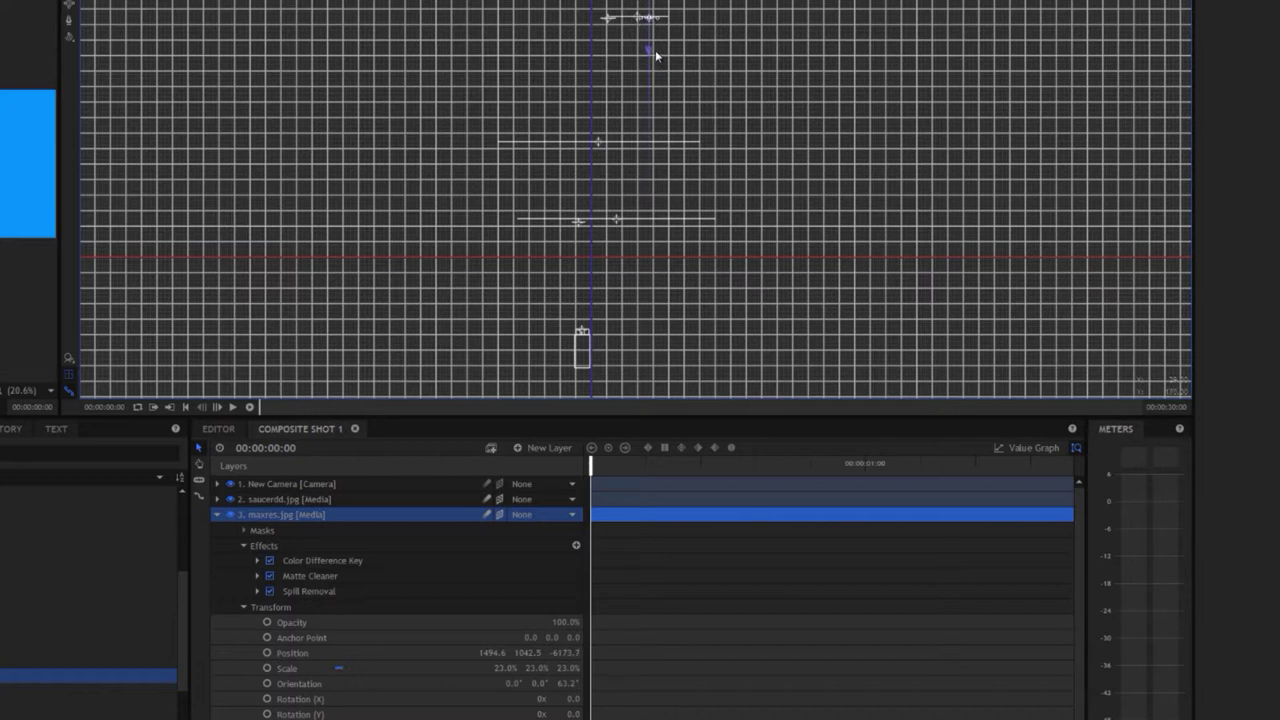
pyautogui.moveTo(655, 50); pyautogui.dragTo(657, 51)
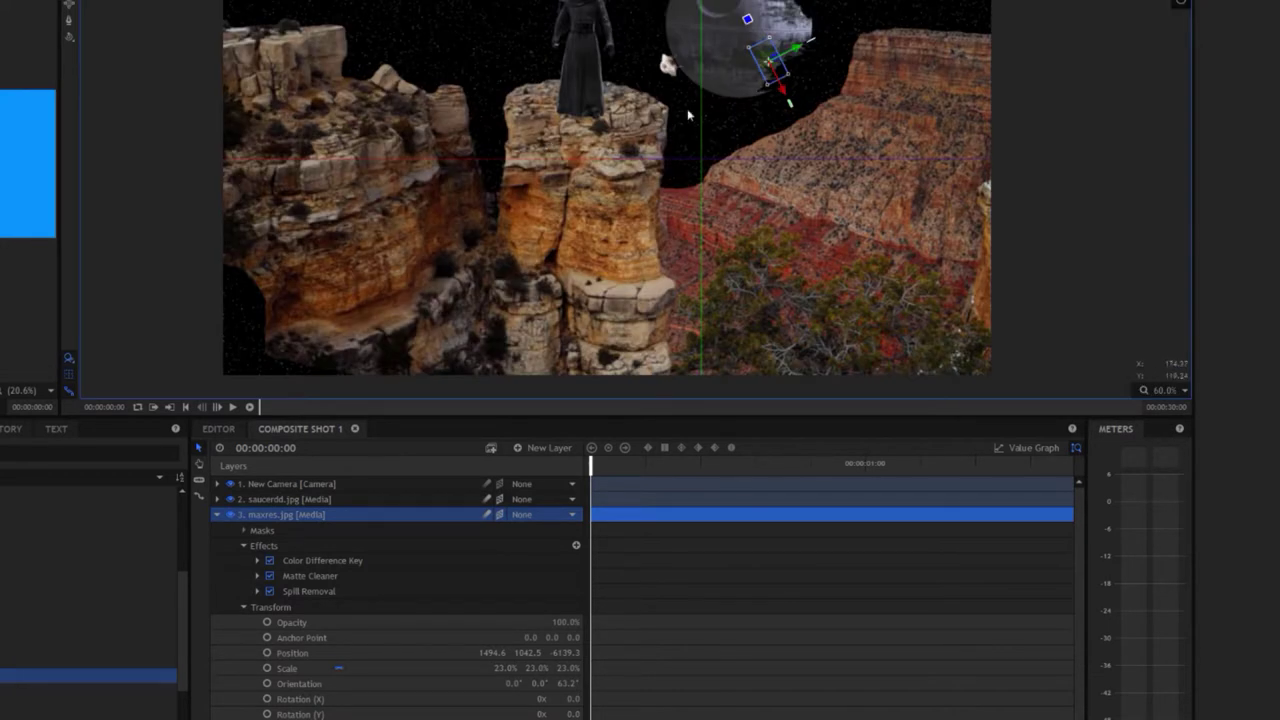
# Enlarge the tree to 59%, rotate it to 71.2° and move it beside the Death Star's upper right
pyautogui.moveTo(811, 50); pyautogui.dragTo(848, 30)
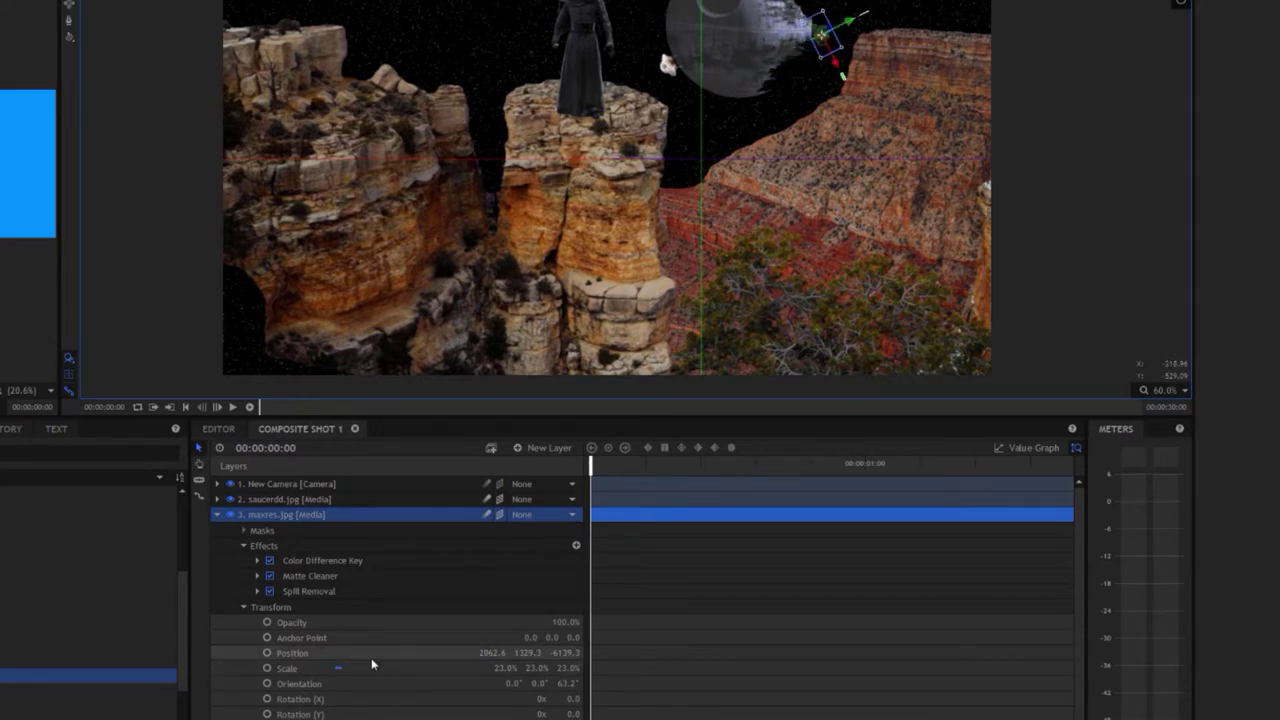
pyautogui.moveTo(498, 666); pyautogui.dragTo(900, 150)
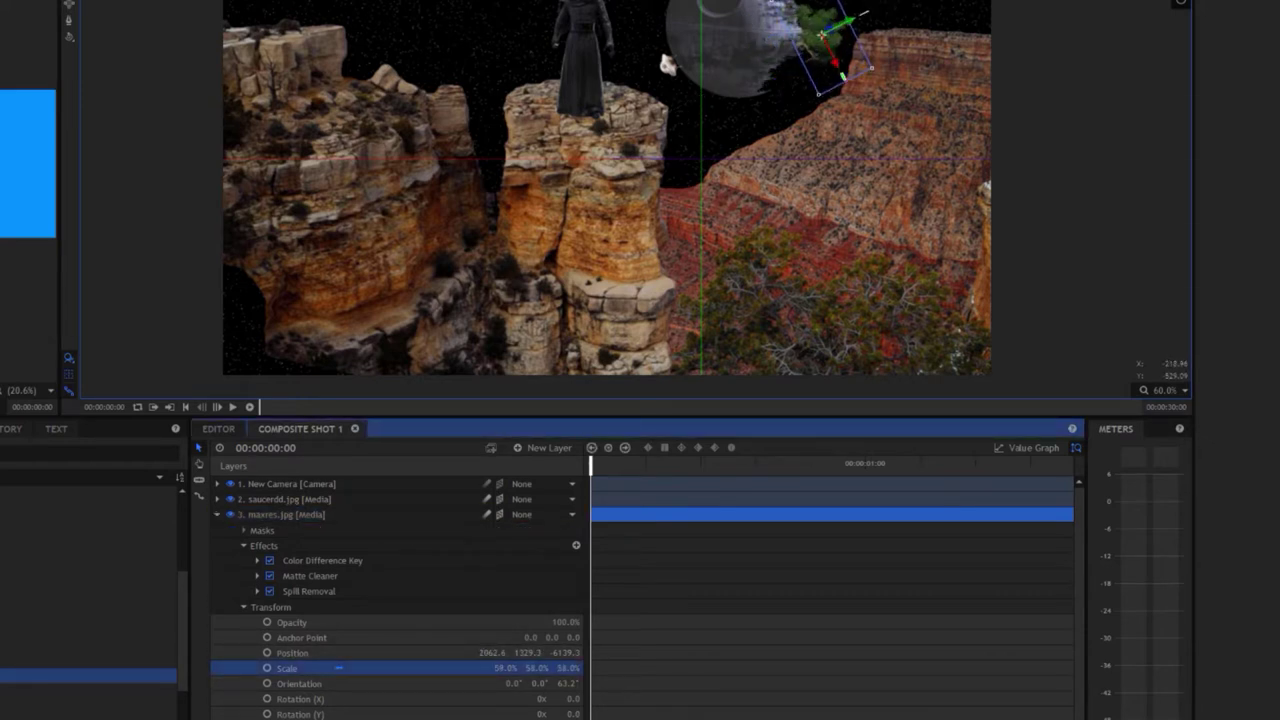
pyautogui.moveTo(862, 14); pyautogui.dragTo(834, 2)
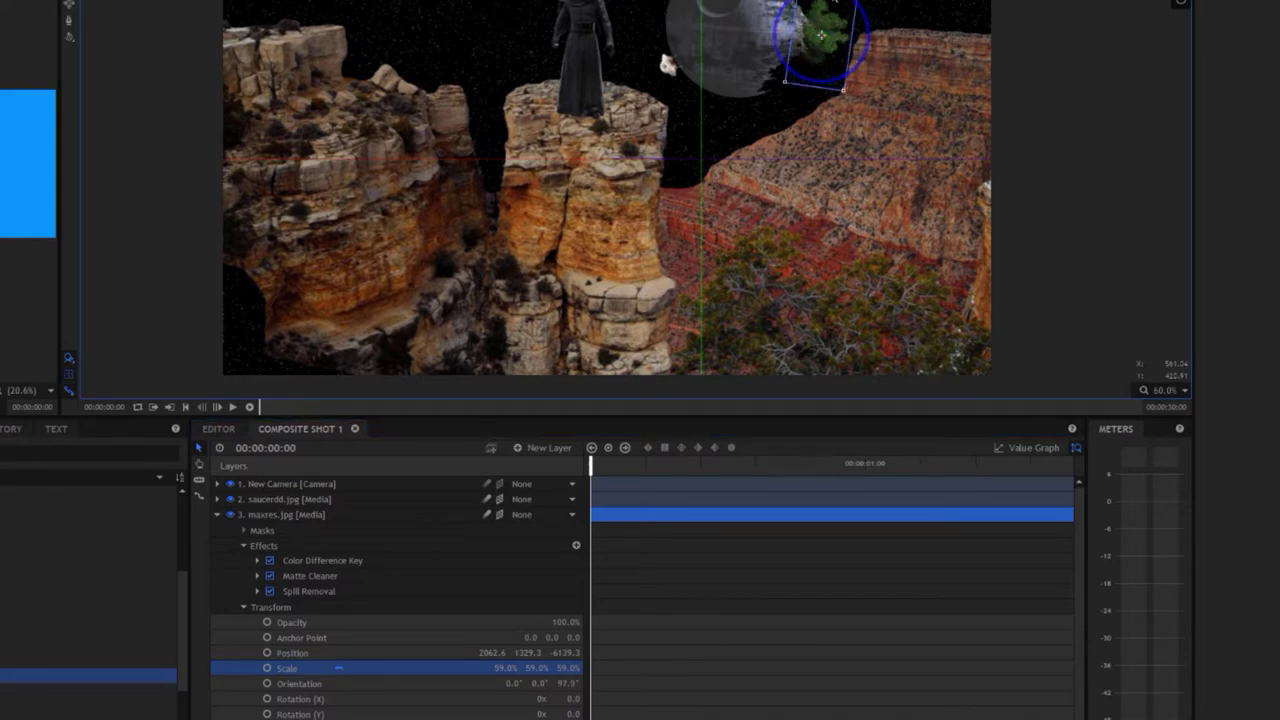
pyautogui.moveTo(821, 36)
pyautogui.mouseDown()
pyautogui.moveTo(822, 57)
pyautogui.moveTo(838, 55)
pyautogui.moveTo(819, 22)
pyautogui.mouseUp()
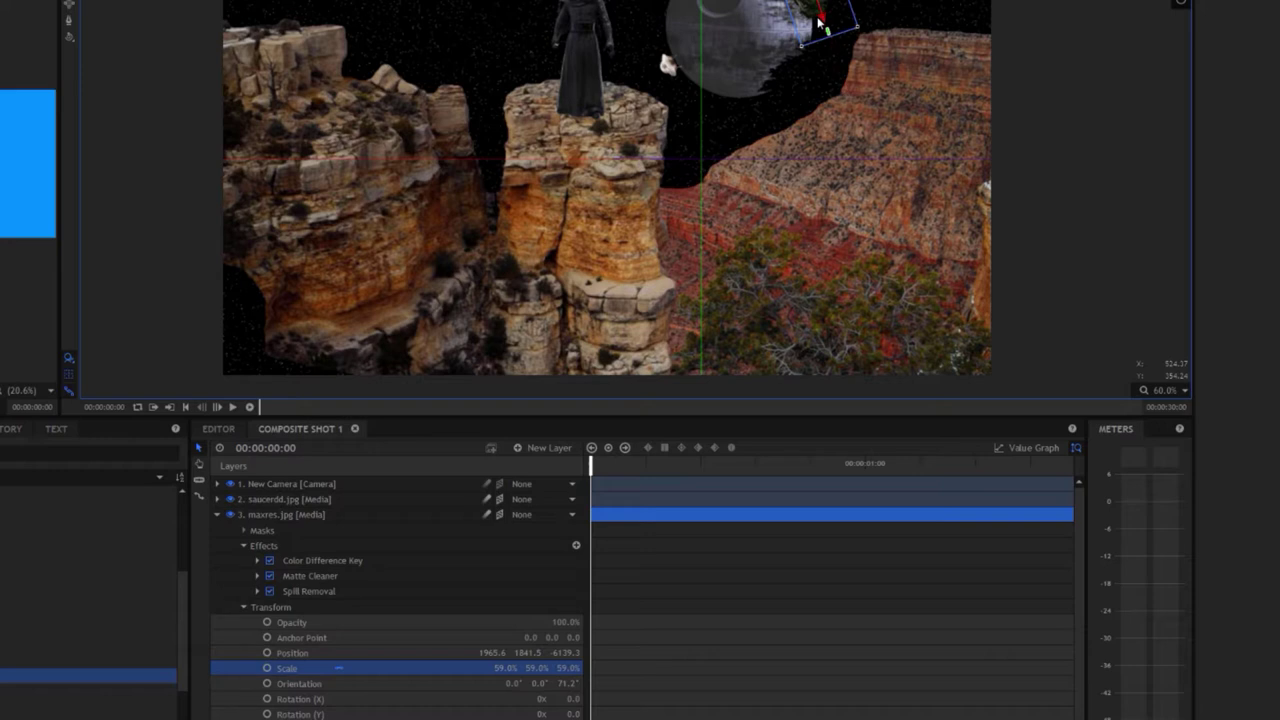
# Deselect the layer and zoom and pan the viewer to frame the cloaked figure and Death Star
pyautogui.scroll(-1, 790, 114)
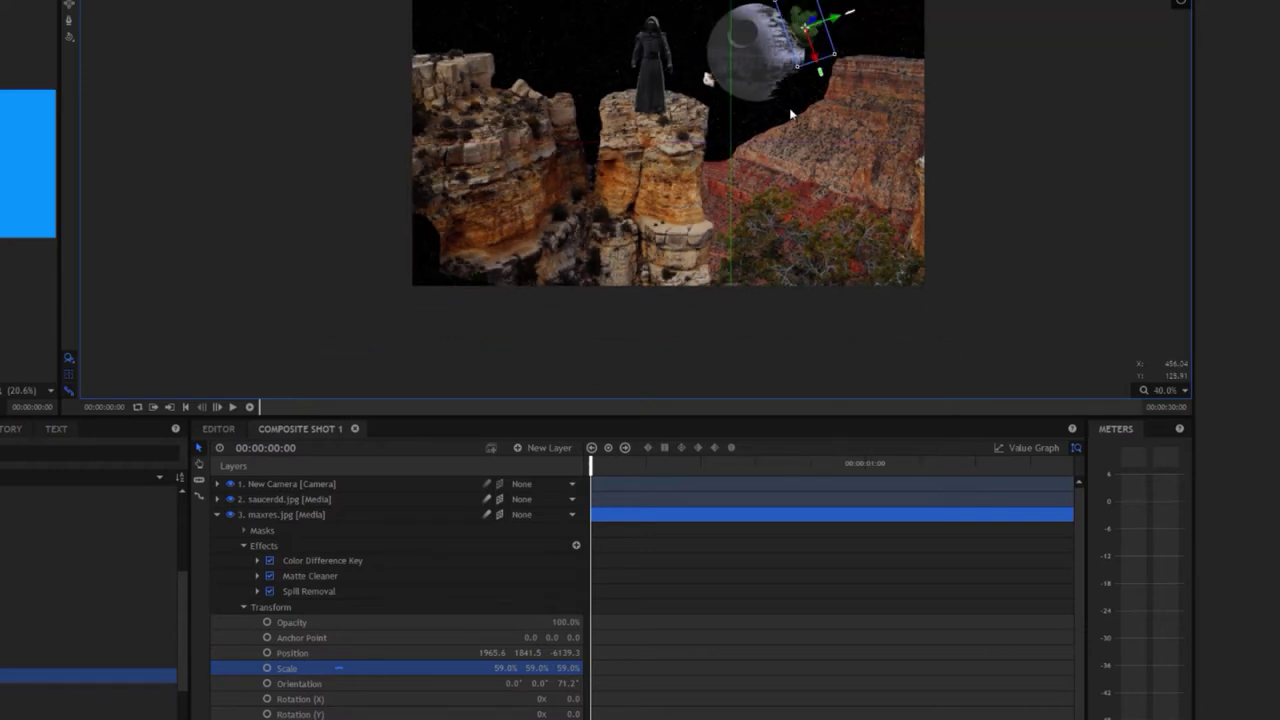
pyautogui.click(1012, 106)
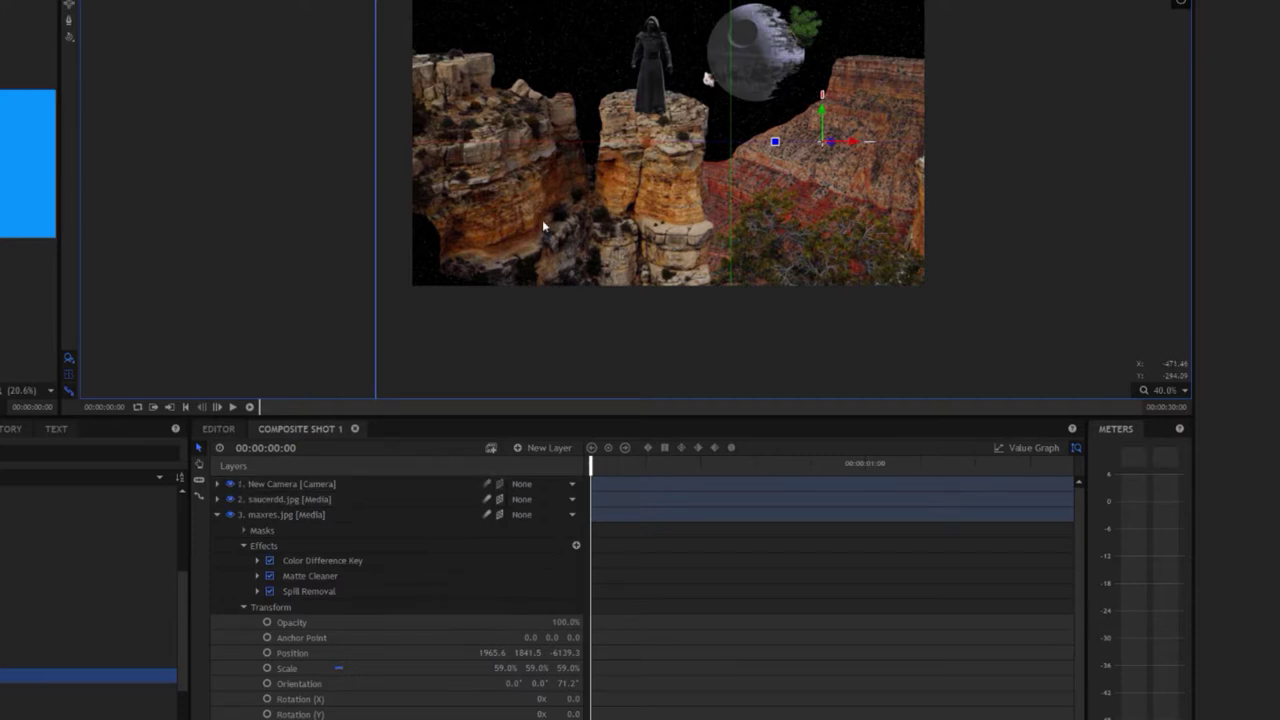
pyautogui.scroll(1, 542, 219)
pyautogui.scroll(1, 542, 219)
pyautogui.moveTo(608, 209); pyautogui.dragTo(466, 364)
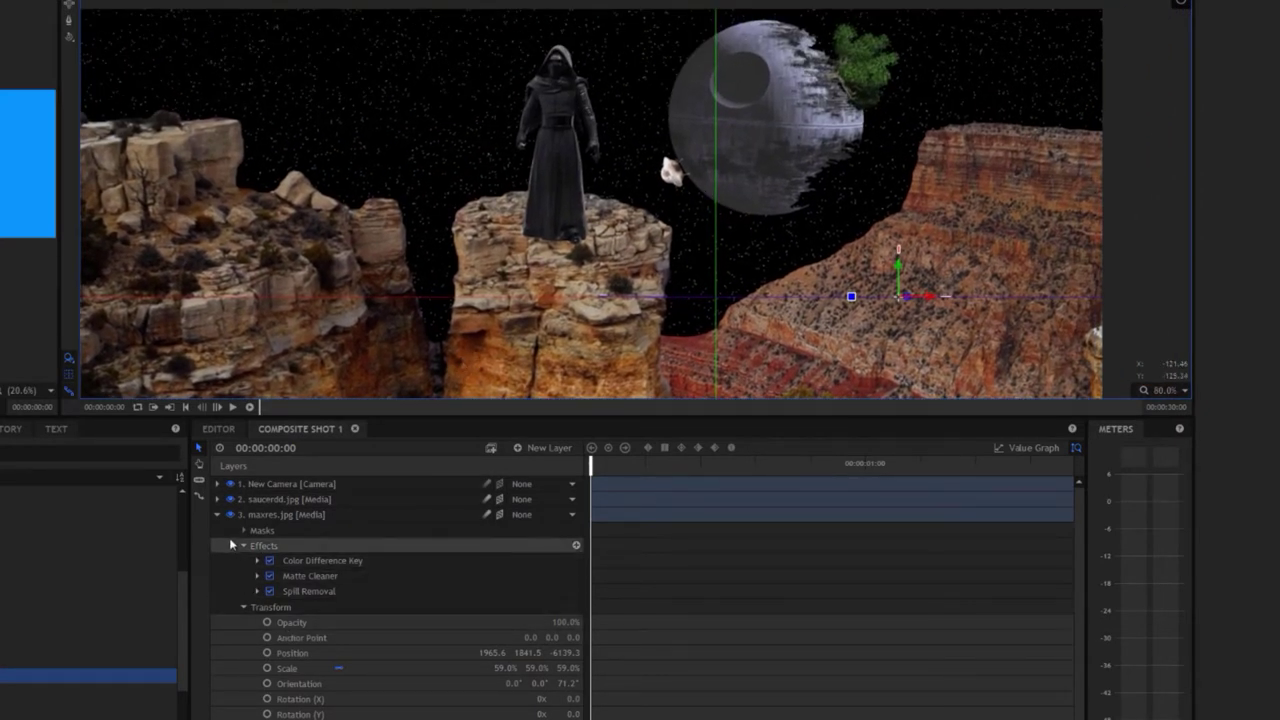
# Scrub the New Camera's Position X to -918, giving position -918, 0, 1866.6
pyautogui.click(216, 484)
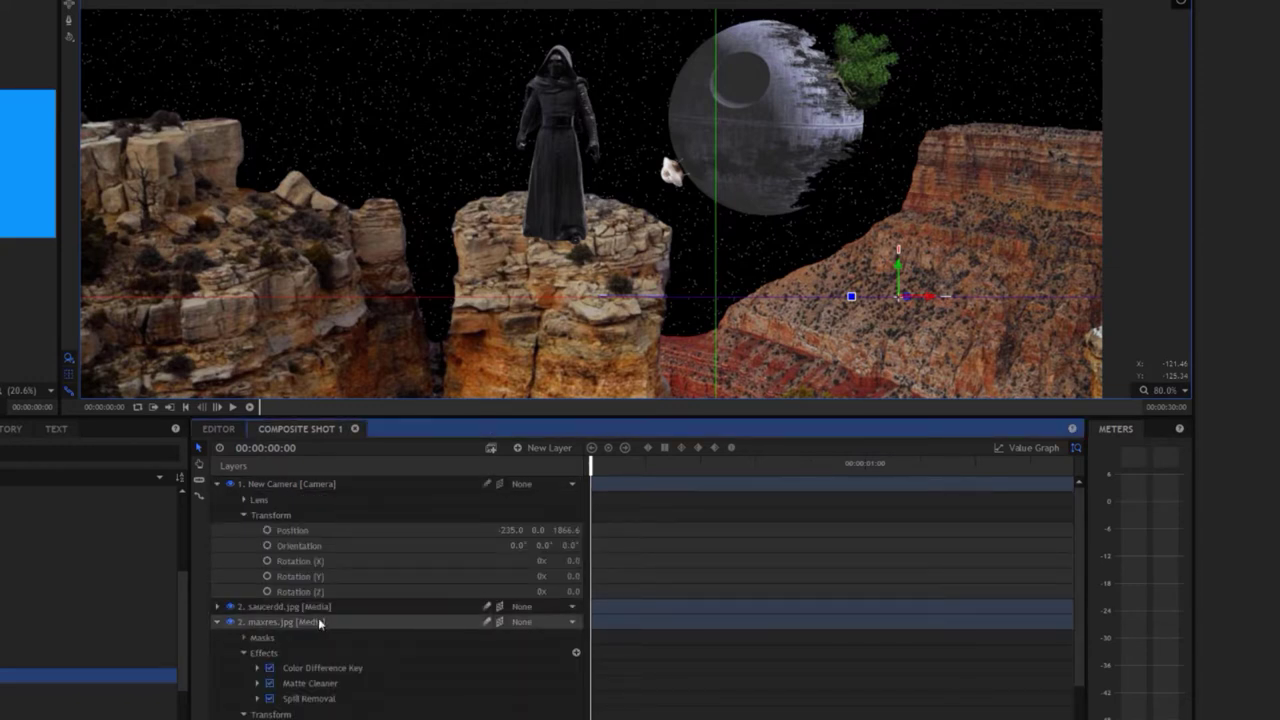
pyautogui.moveTo(497, 530)
pyautogui.mouseDown()
pyautogui.moveTo(580, 530)
pyautogui.moveTo(450, 530)
pyautogui.mouseUp()
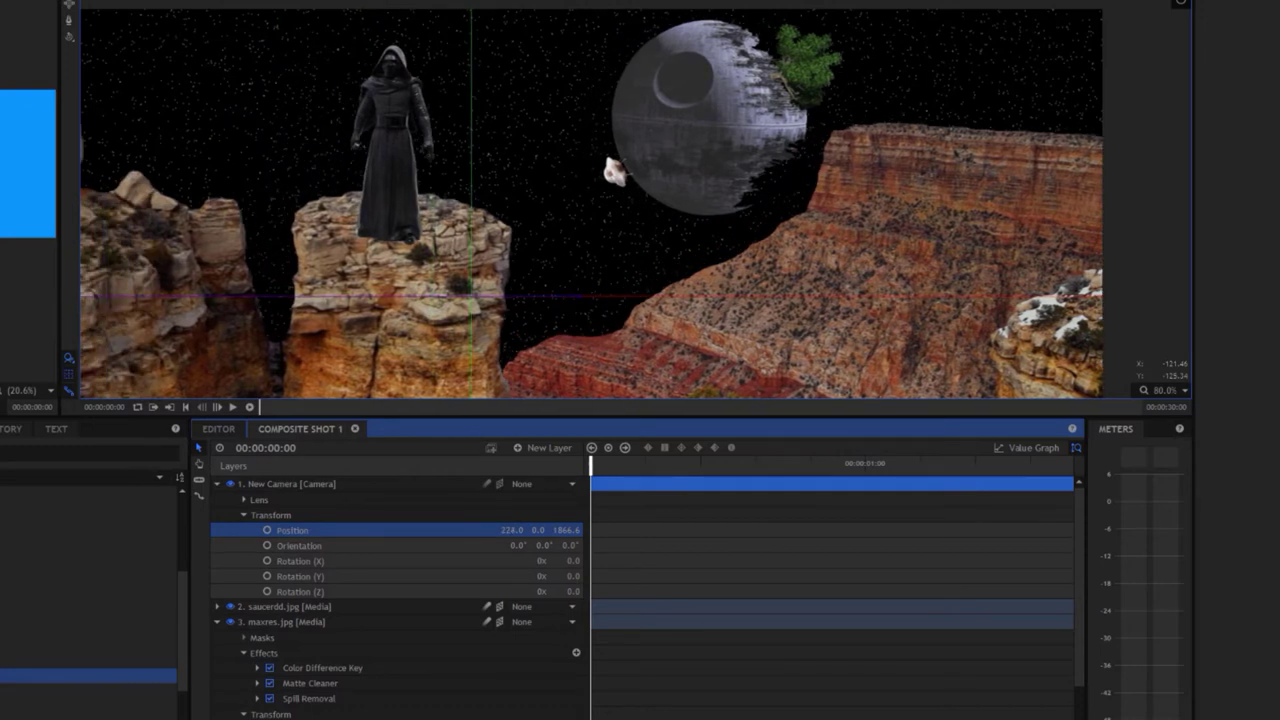
pyautogui.moveTo(511, 530); pyautogui.dragTo(440, 530)
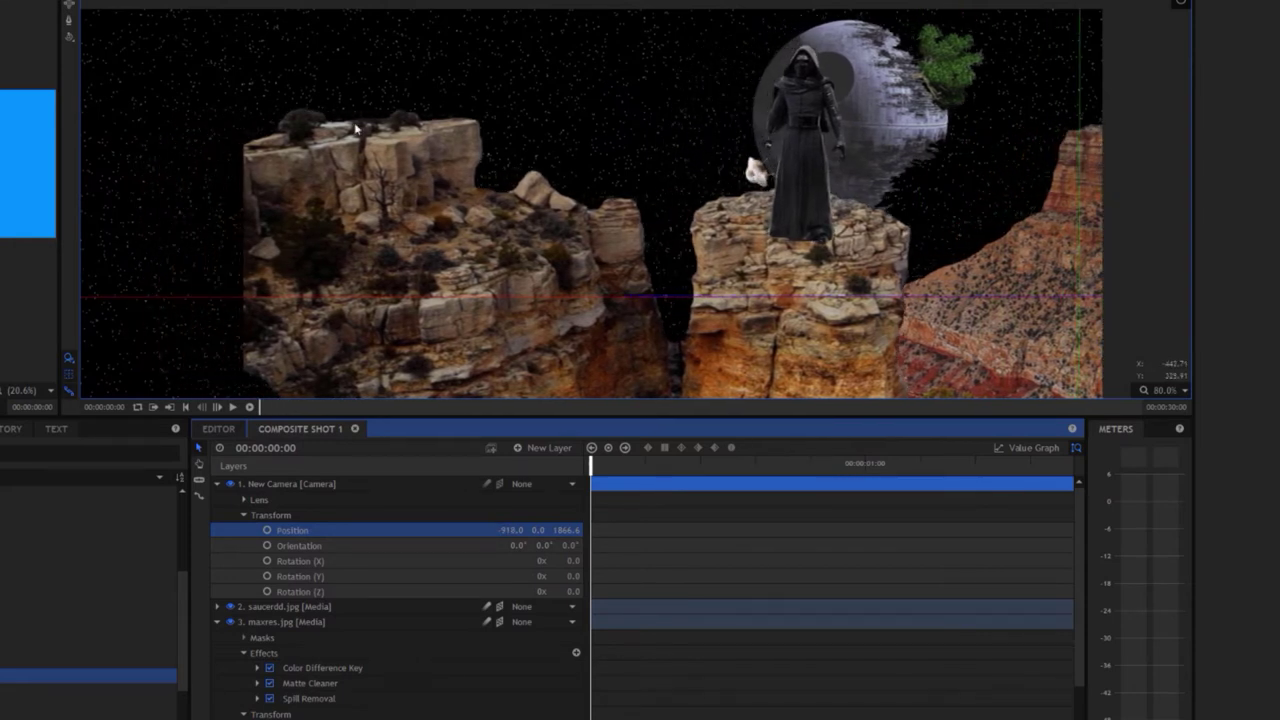
# Add salacious crumb 2.jpg to the composite and paste Color Difference Key, Matte Cleaner and Spill Removal onto it
pyautogui.click(88, 613)
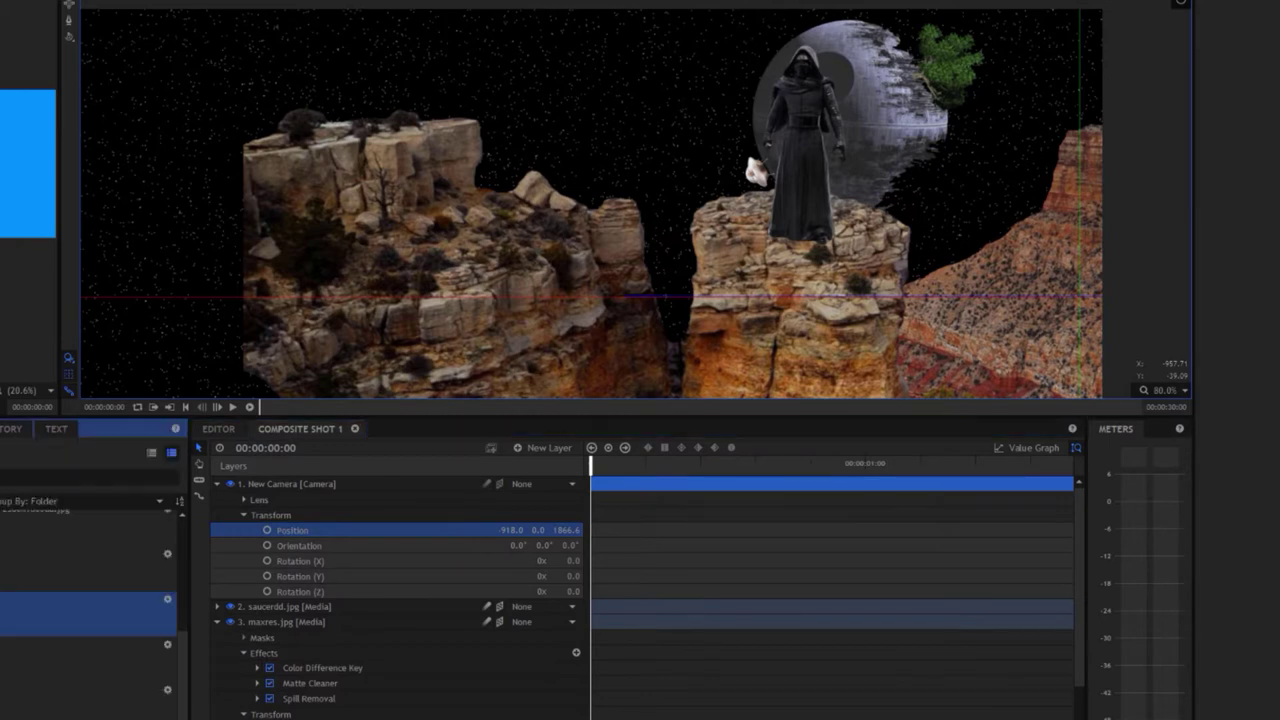
pyautogui.moveTo(88, 690); pyautogui.dragTo(290, 627)
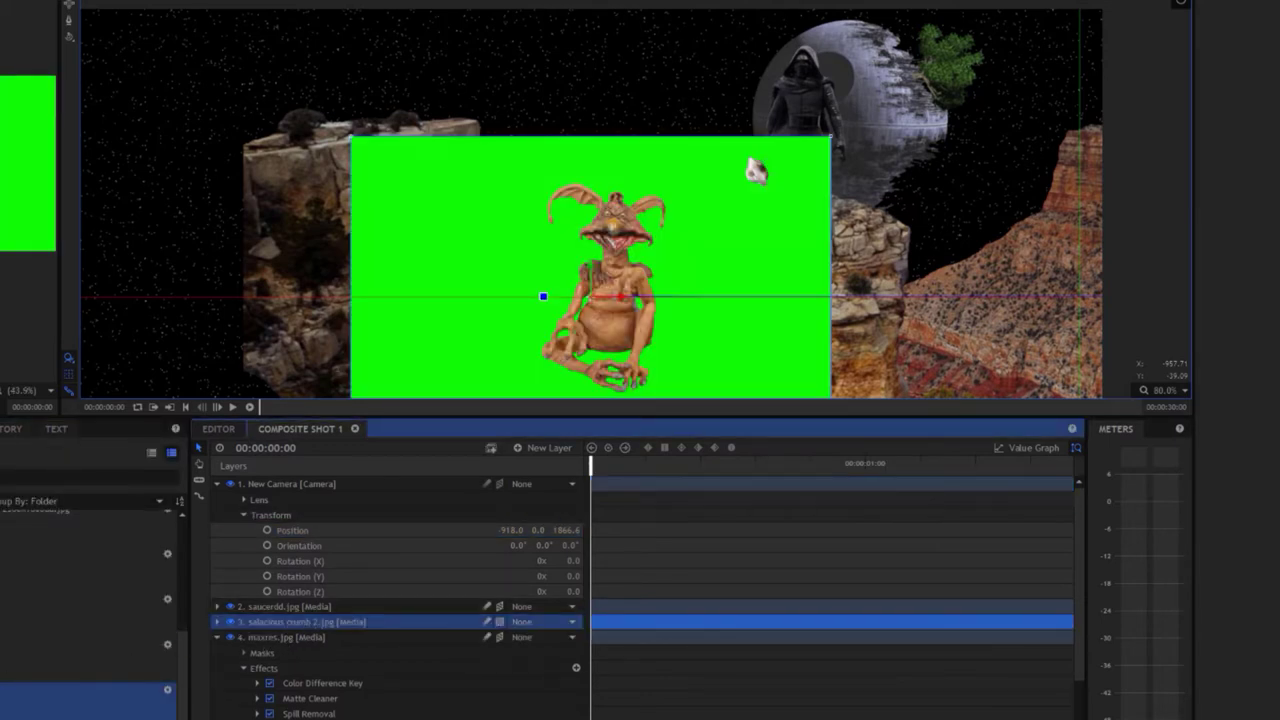
pyautogui.click(32, 672)
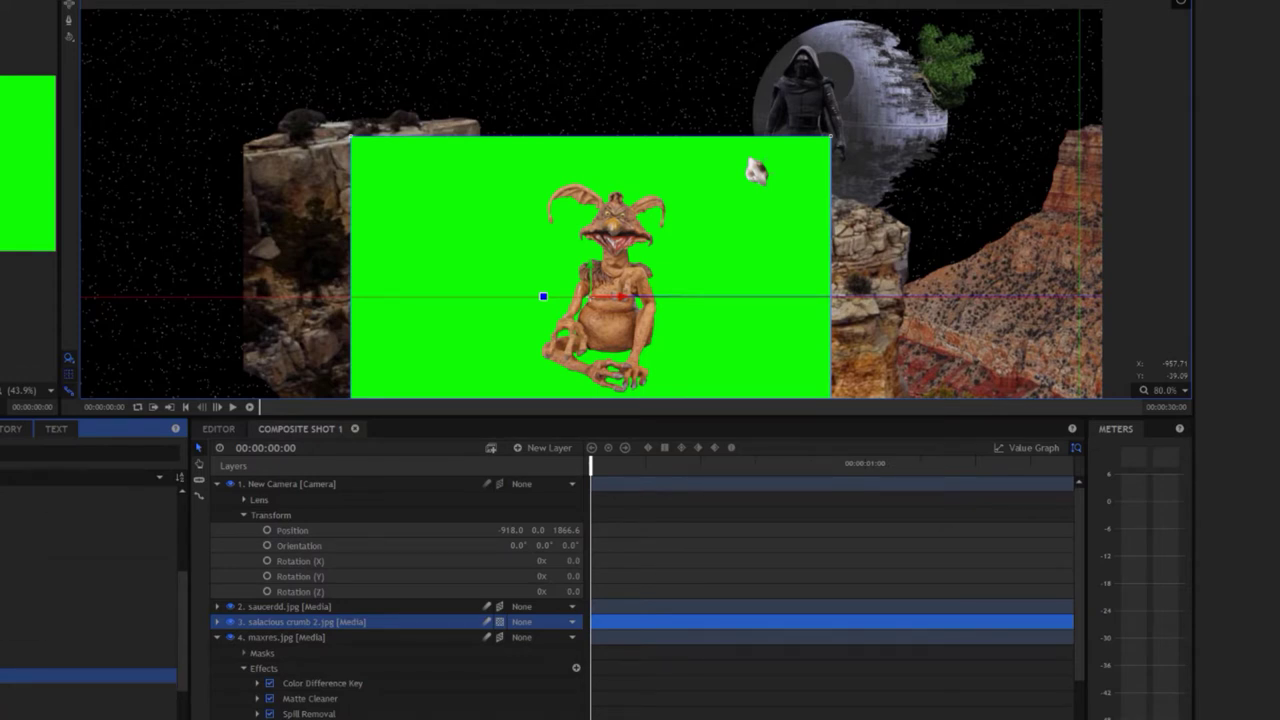
pyautogui.hotkey('ctrl', 'v')
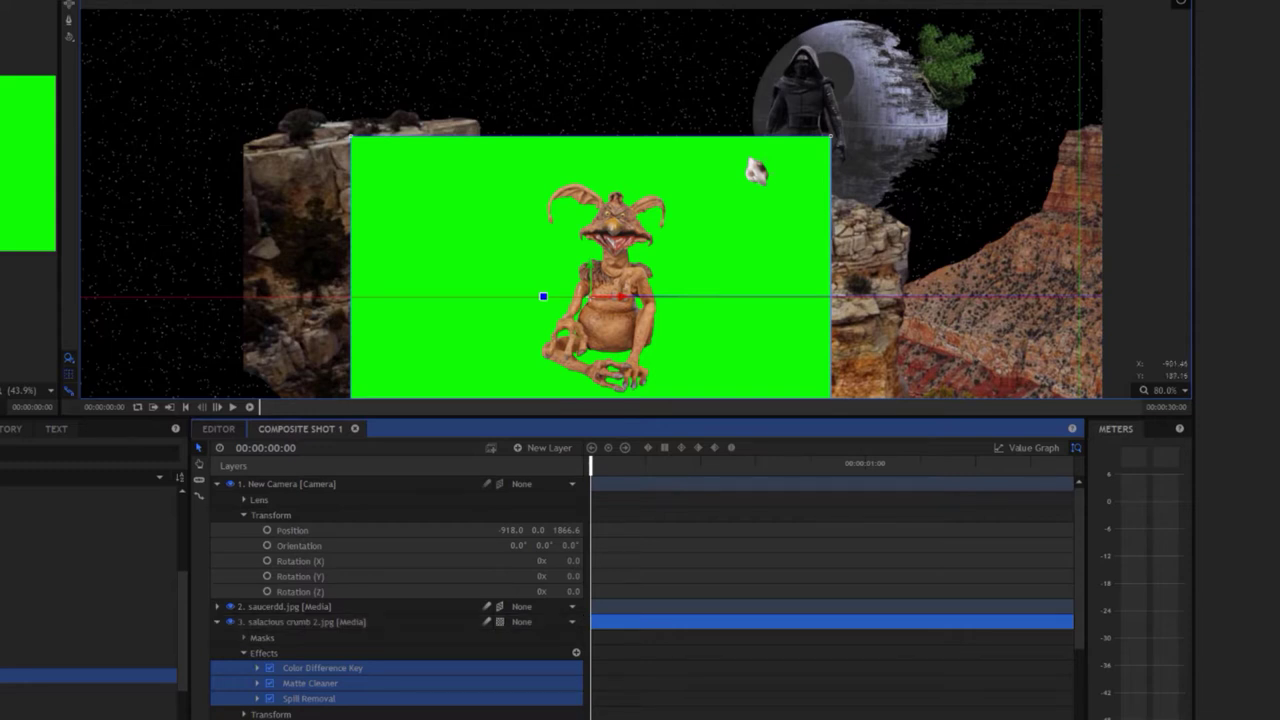
pyautogui.press('Delete')
pyautogui.click(88, 691)
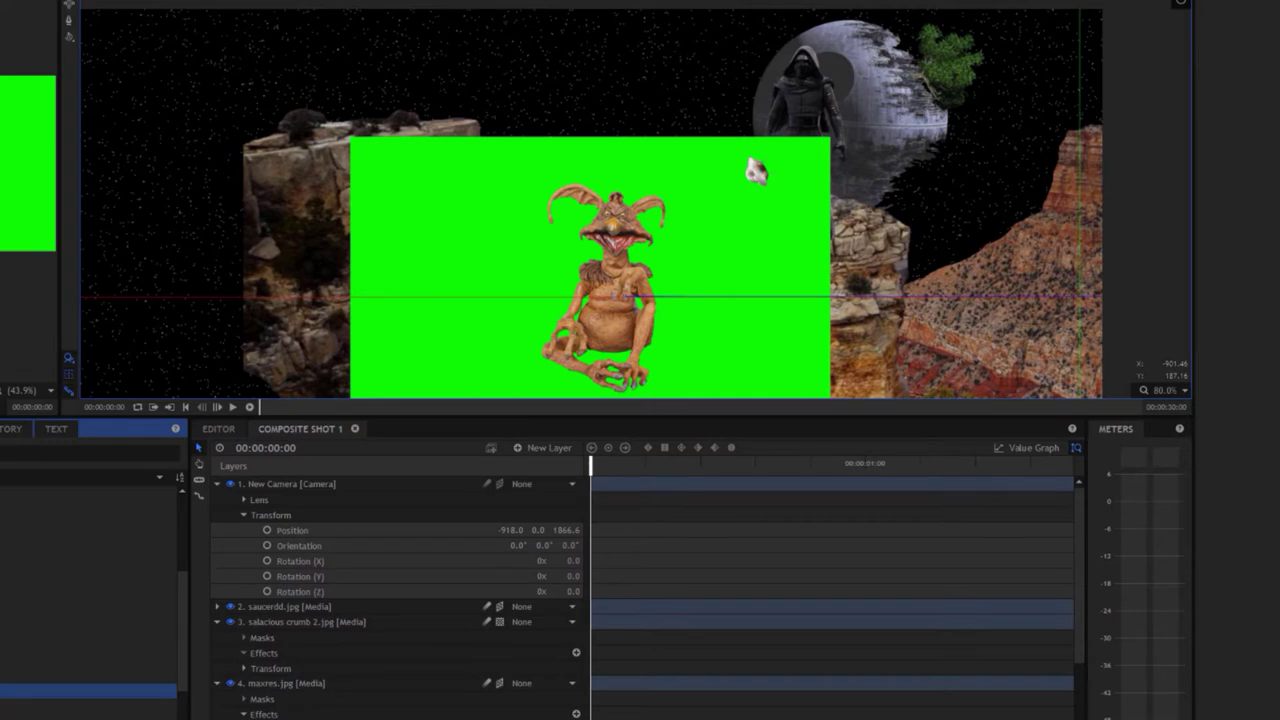
pyautogui.click(290, 638)
pyautogui.hotkey('ctrl', 'v')
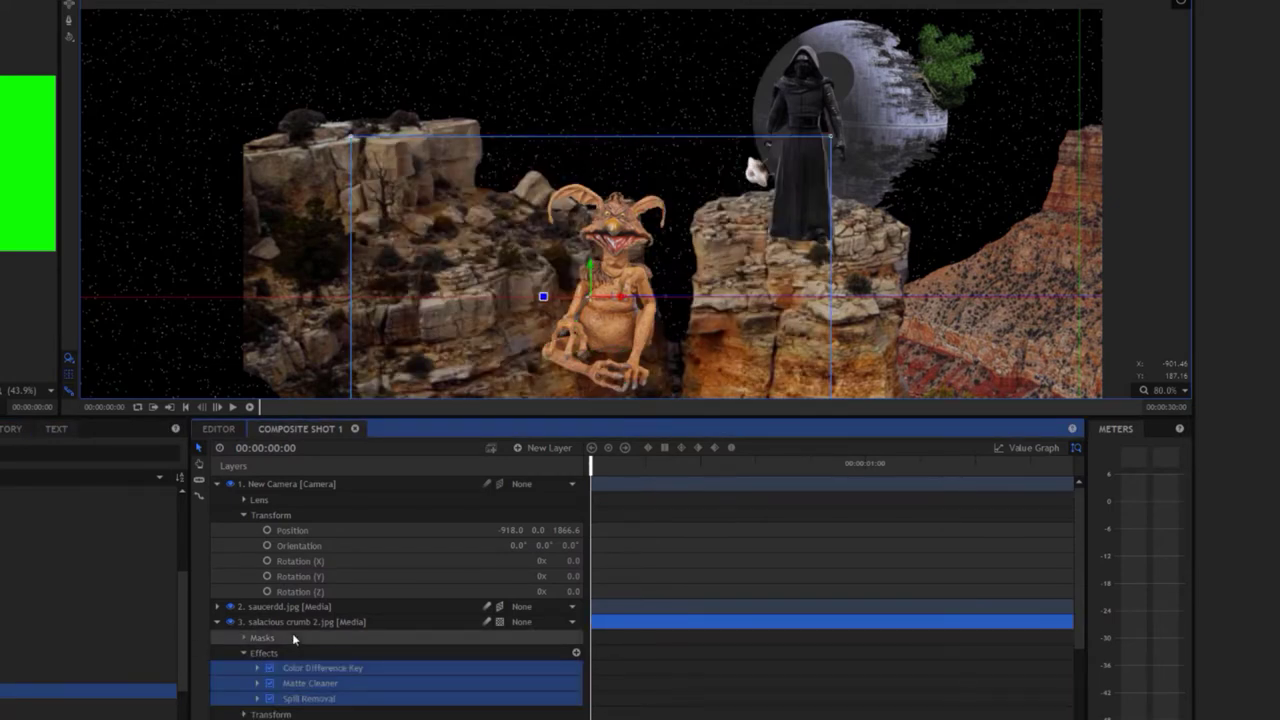
# Raise and parent the crumb layer, move it onto the left cliff top and rotate it clockwise onto the rock
pyautogui.click(257, 622)
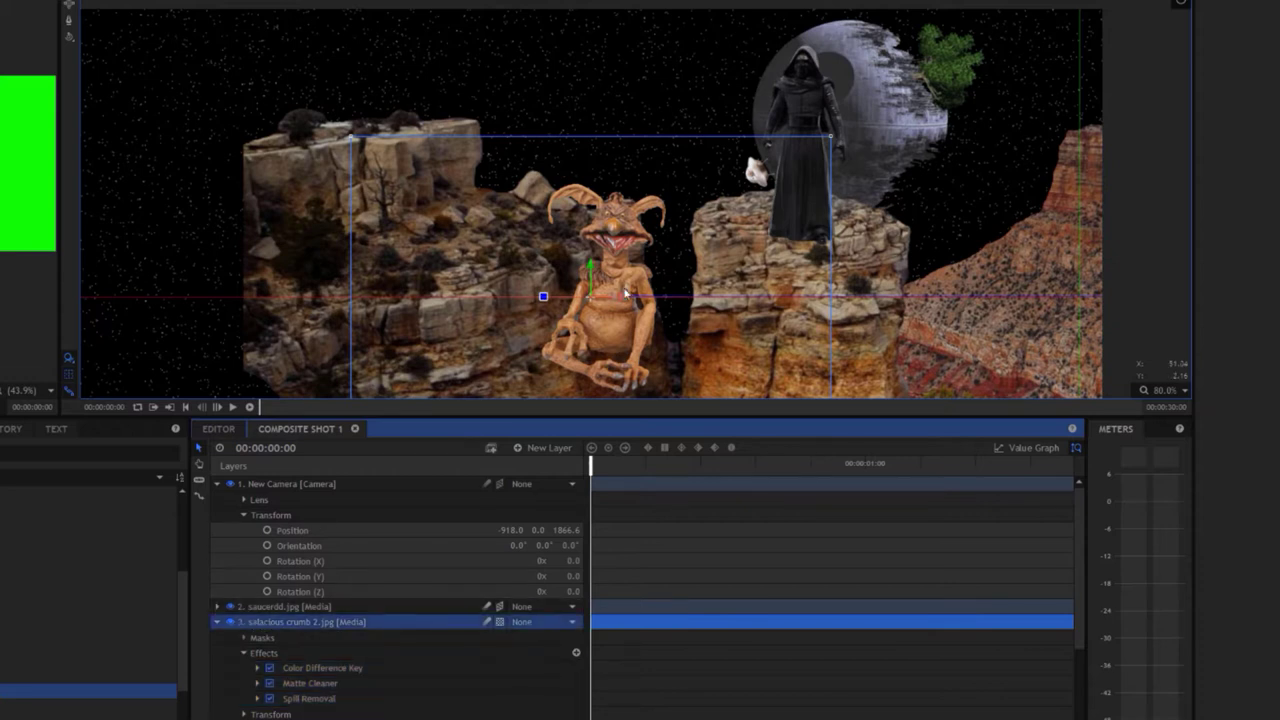
pyautogui.moveTo(590, 273); pyautogui.dragTo(585, 151)
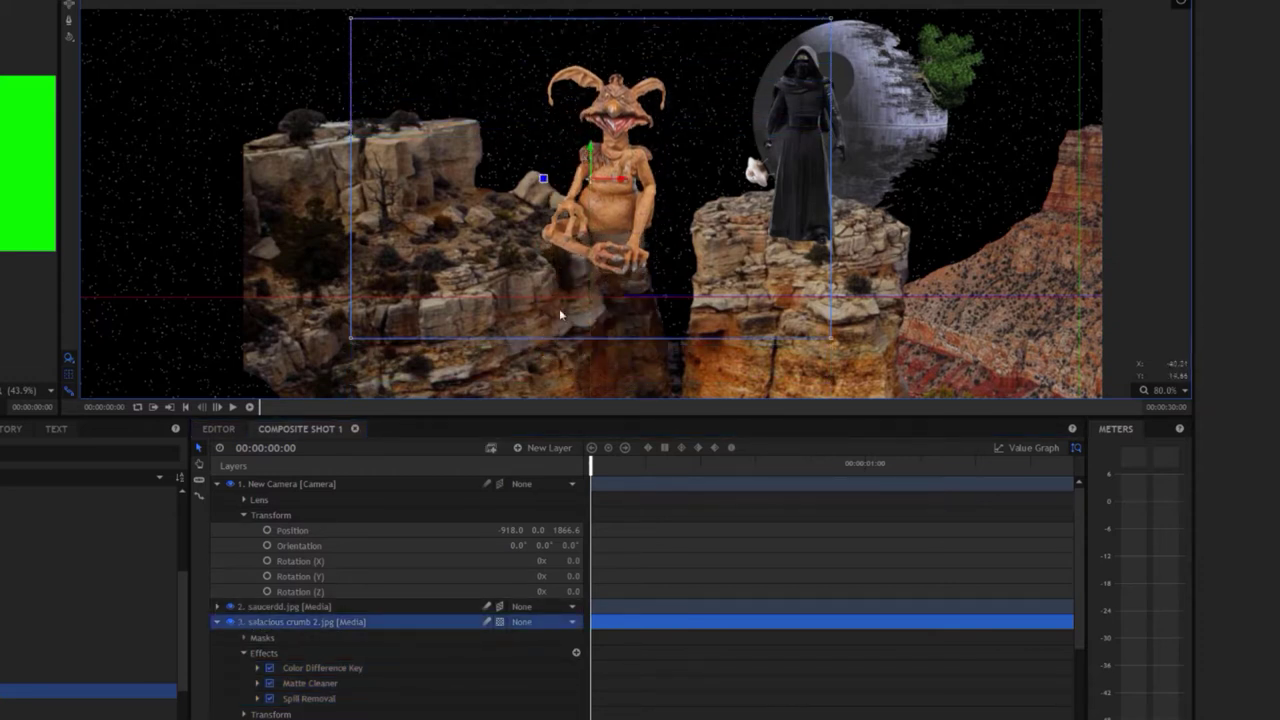
pyautogui.click(499, 622)
pyautogui.click(525, 652)
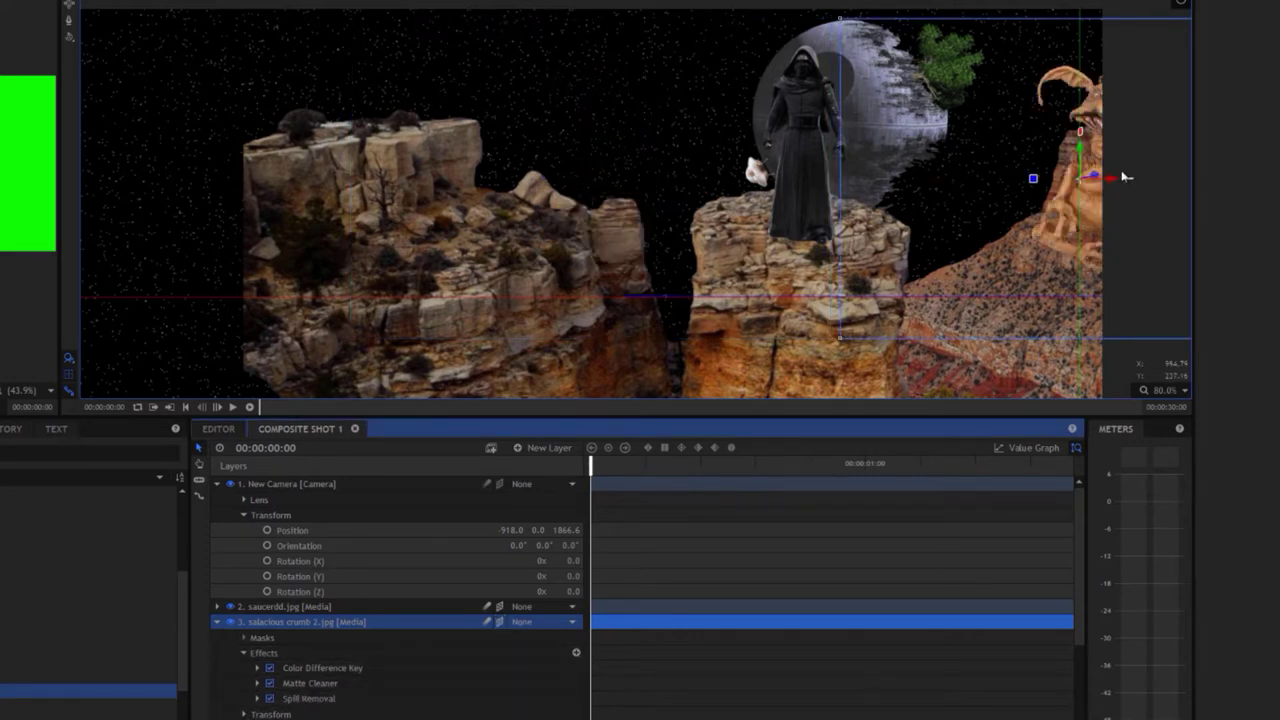
pyautogui.moveTo(1100, 178); pyautogui.dragTo(285, 190)
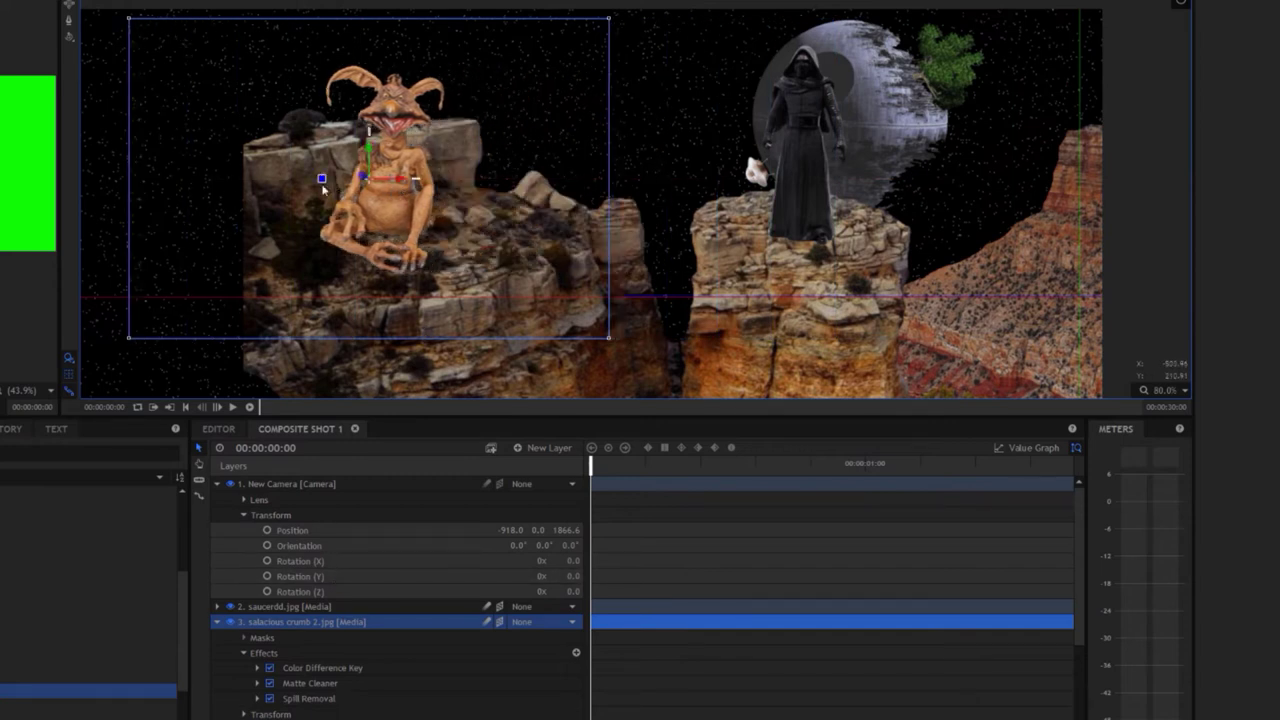
pyautogui.moveTo(320, 180); pyautogui.dragTo(325, 195)
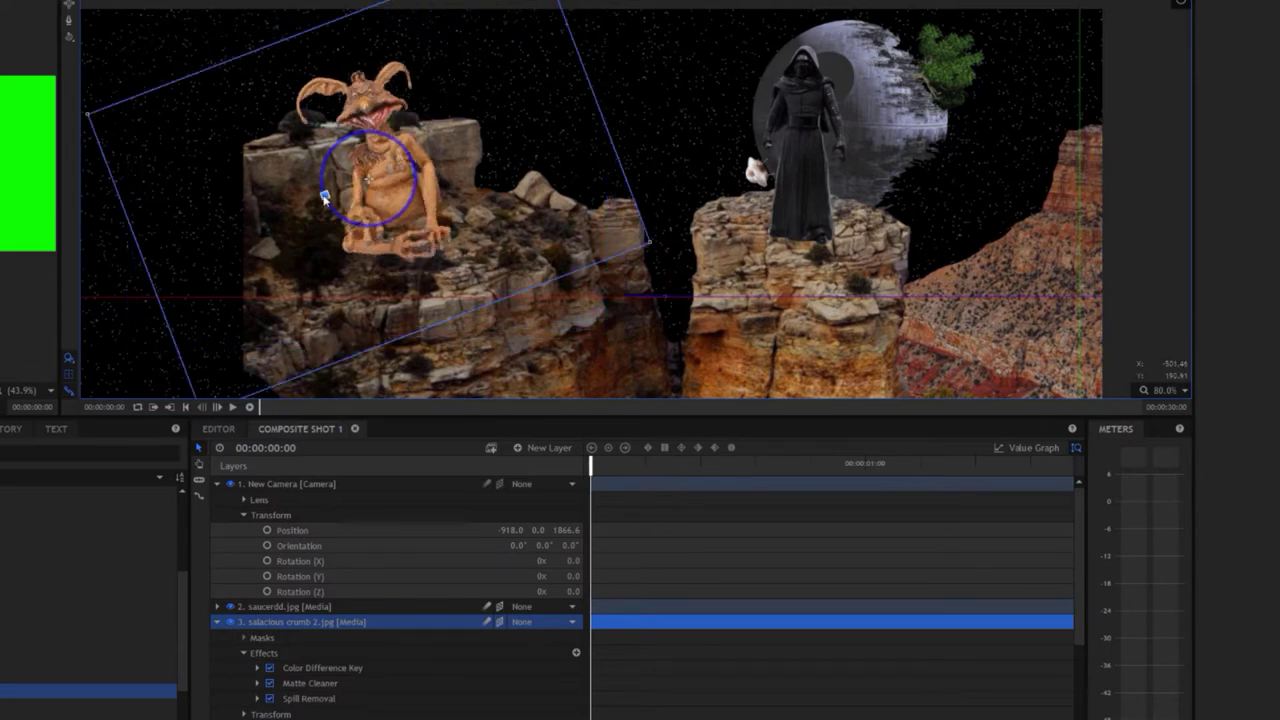
pyautogui.click(300, 714)
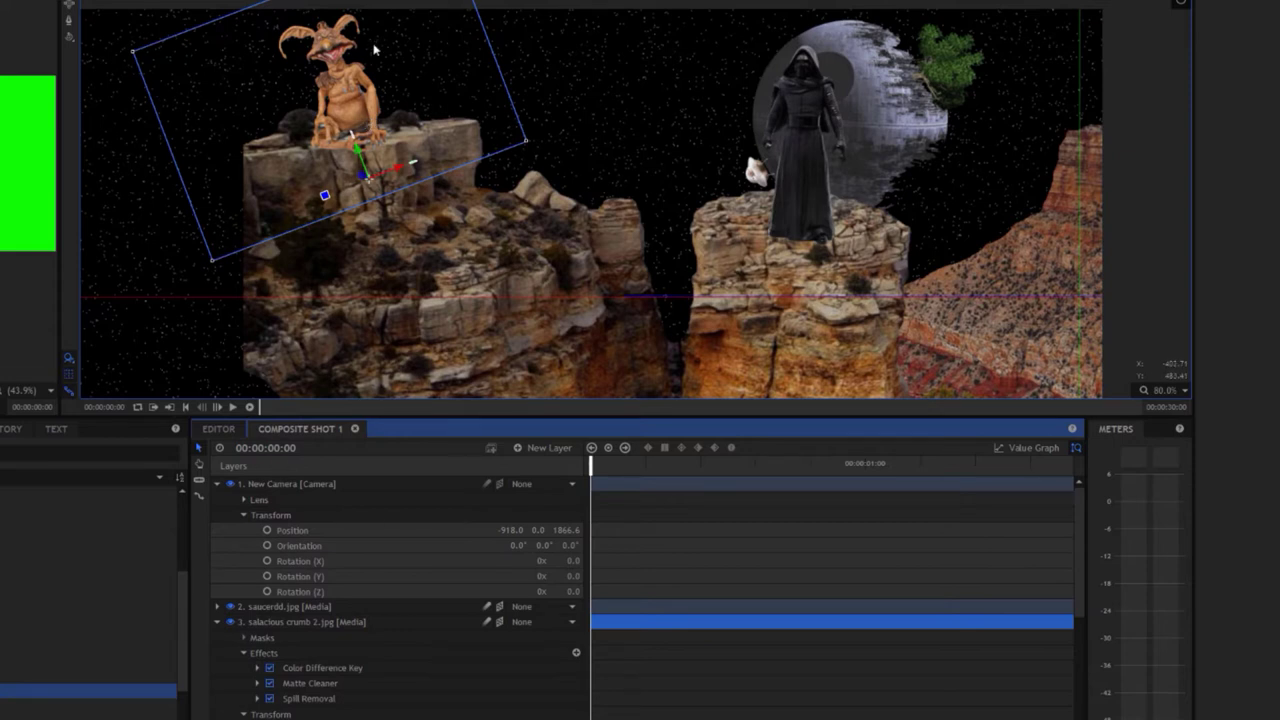
# Inspect the crumb up close, recentre the composite, and bring up the viewing-angle menu with New Camera selected
pyautogui.scroll(2, 355, 52)
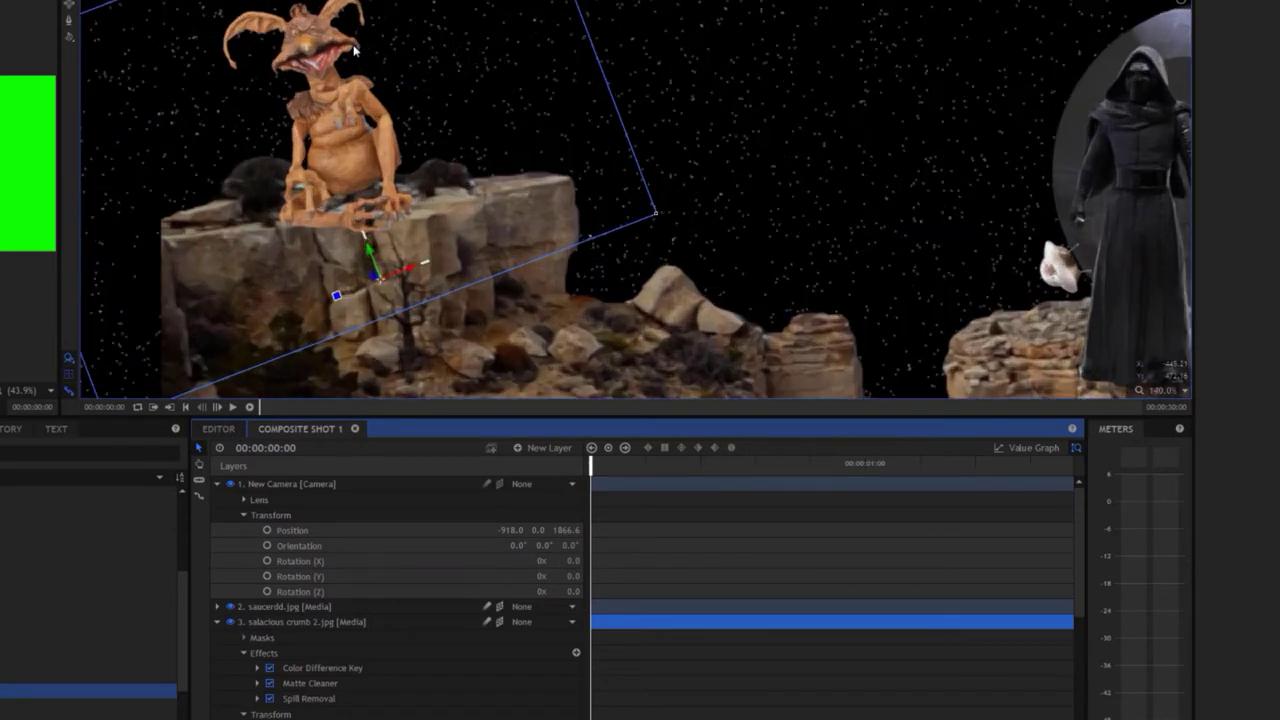
pyautogui.scroll(2, 355, 52)
pyautogui.scroll(2, 355, 50)
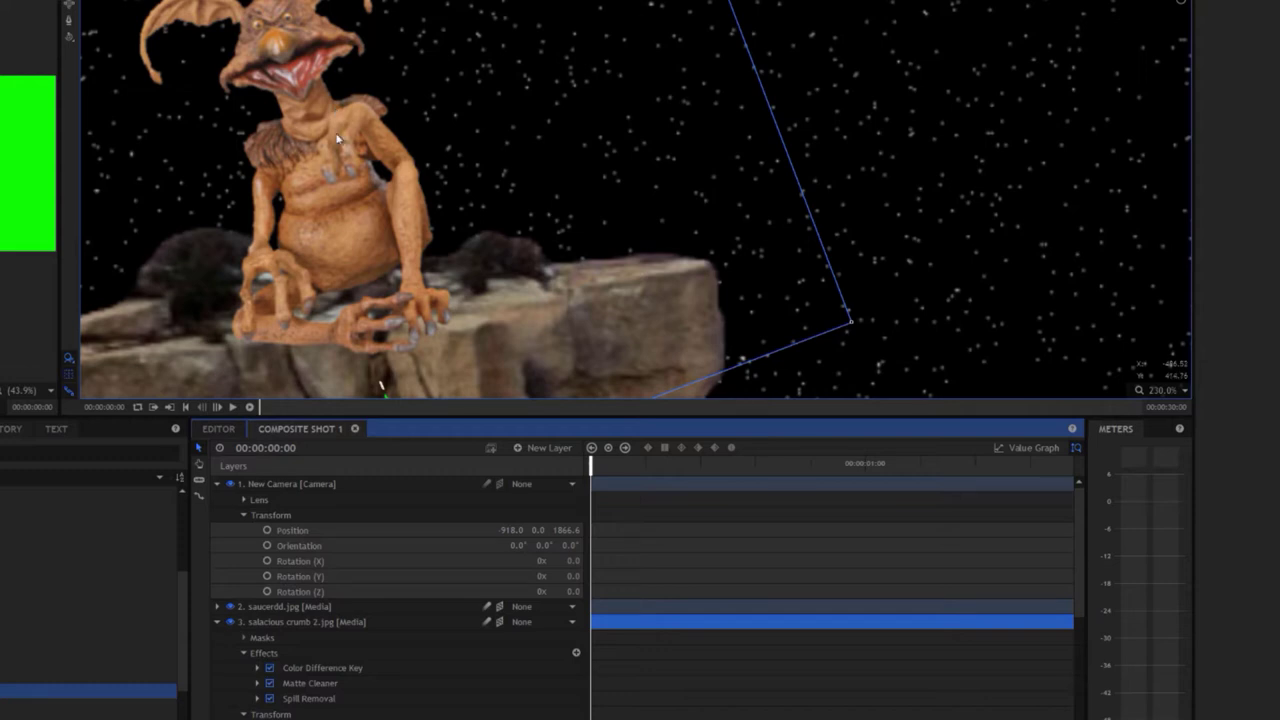
pyautogui.scroll(-3, 338, 140)
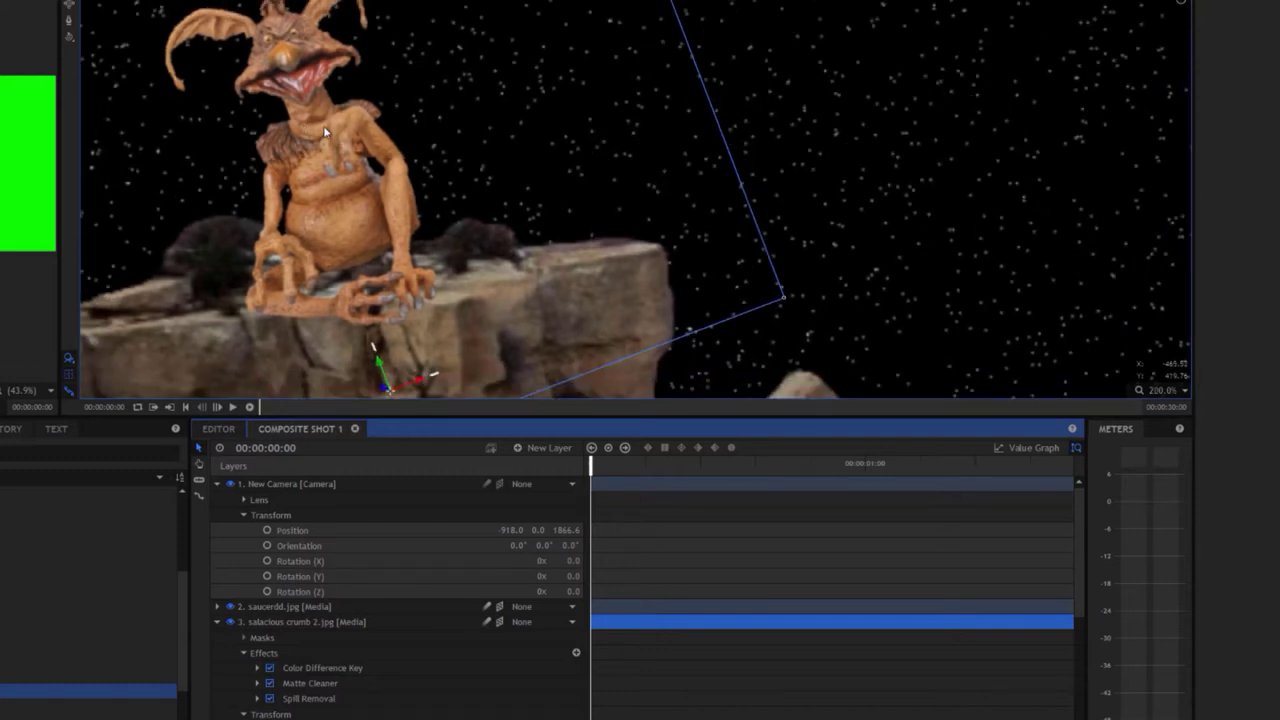
pyautogui.scroll(-1, 386, 178)
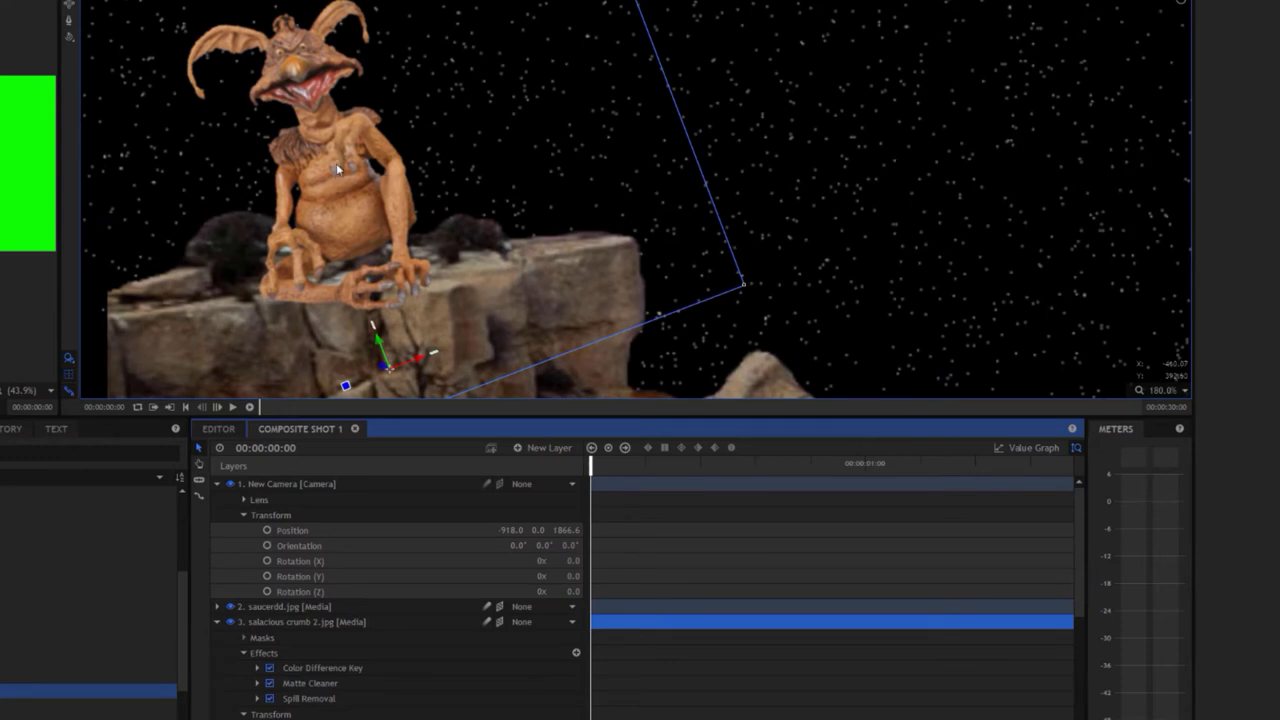
pyautogui.scroll(-5, 302, 131)
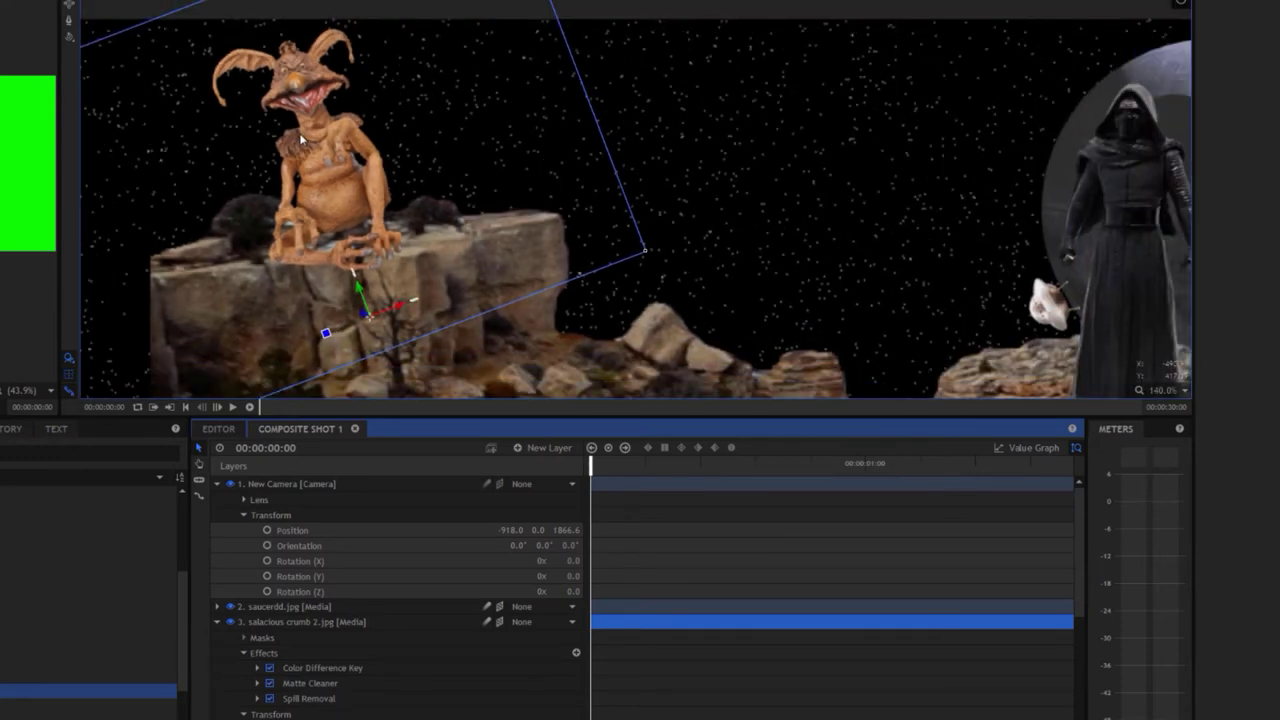
pyautogui.scroll(-3, 294, 133)
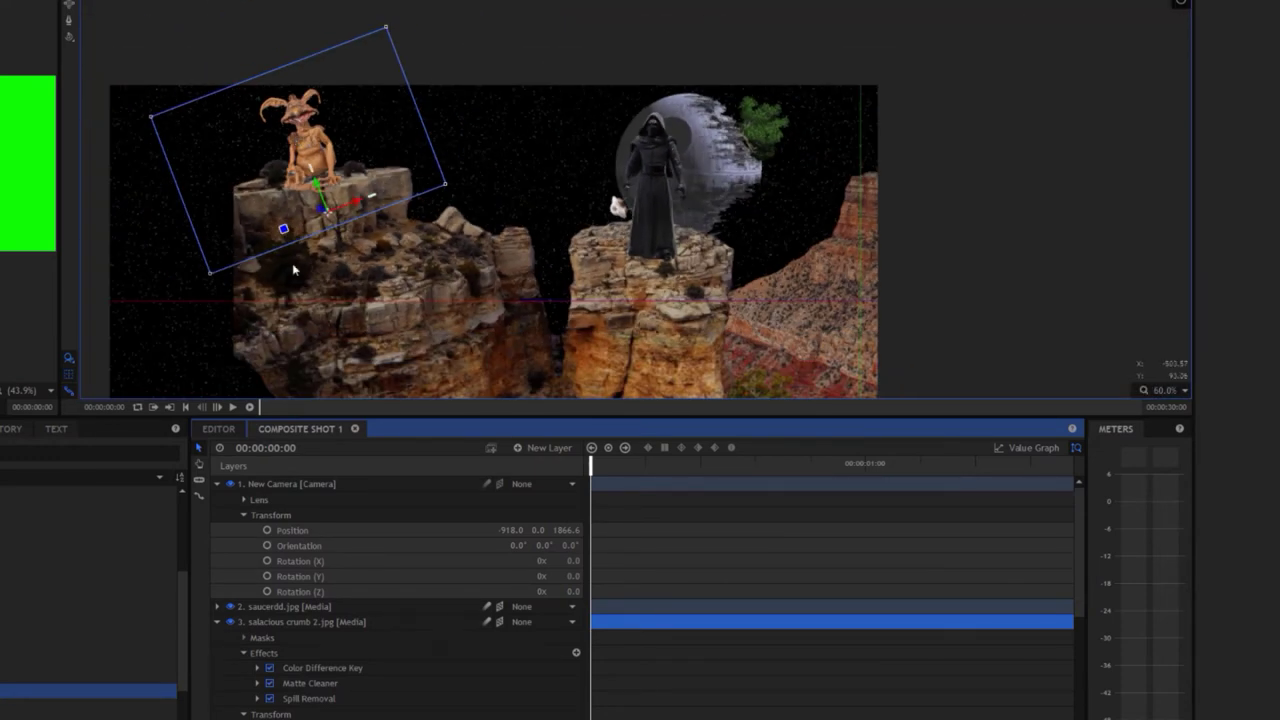
pyautogui.moveTo(281, 298); pyautogui.dragTo(458, 247)
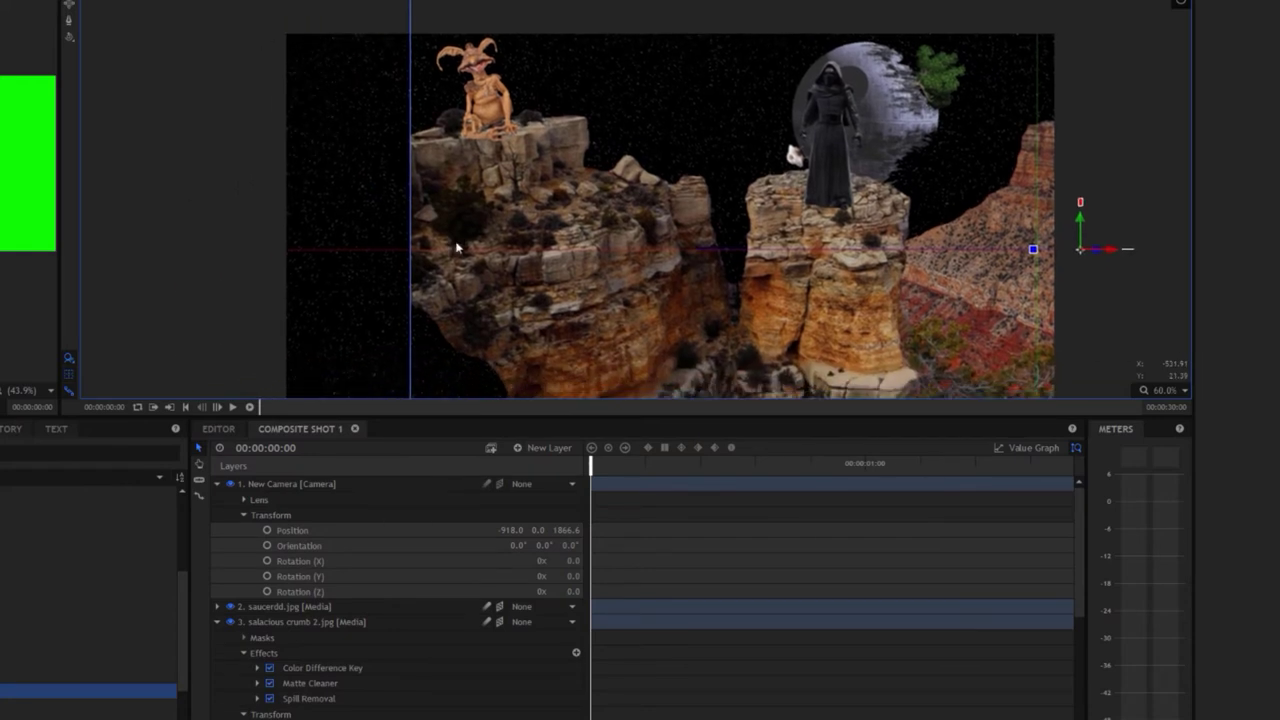
pyautogui.click(286, 486)
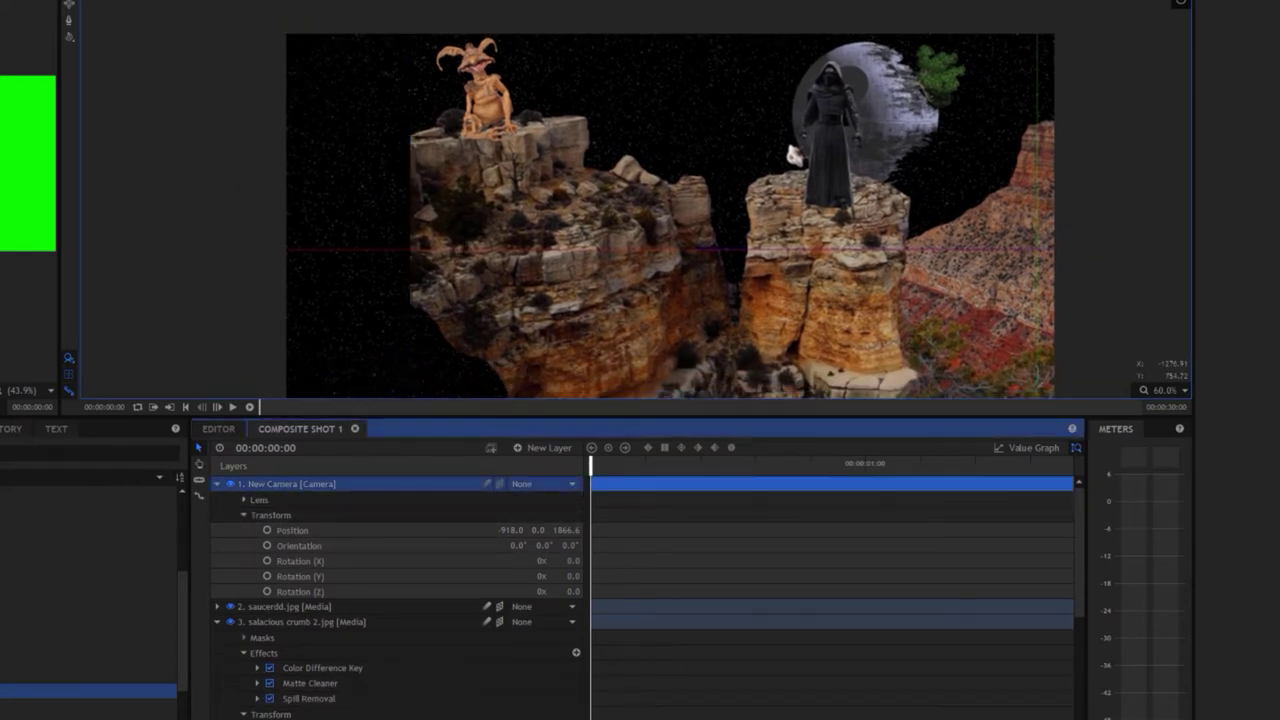
pyautogui.click(68, 5)
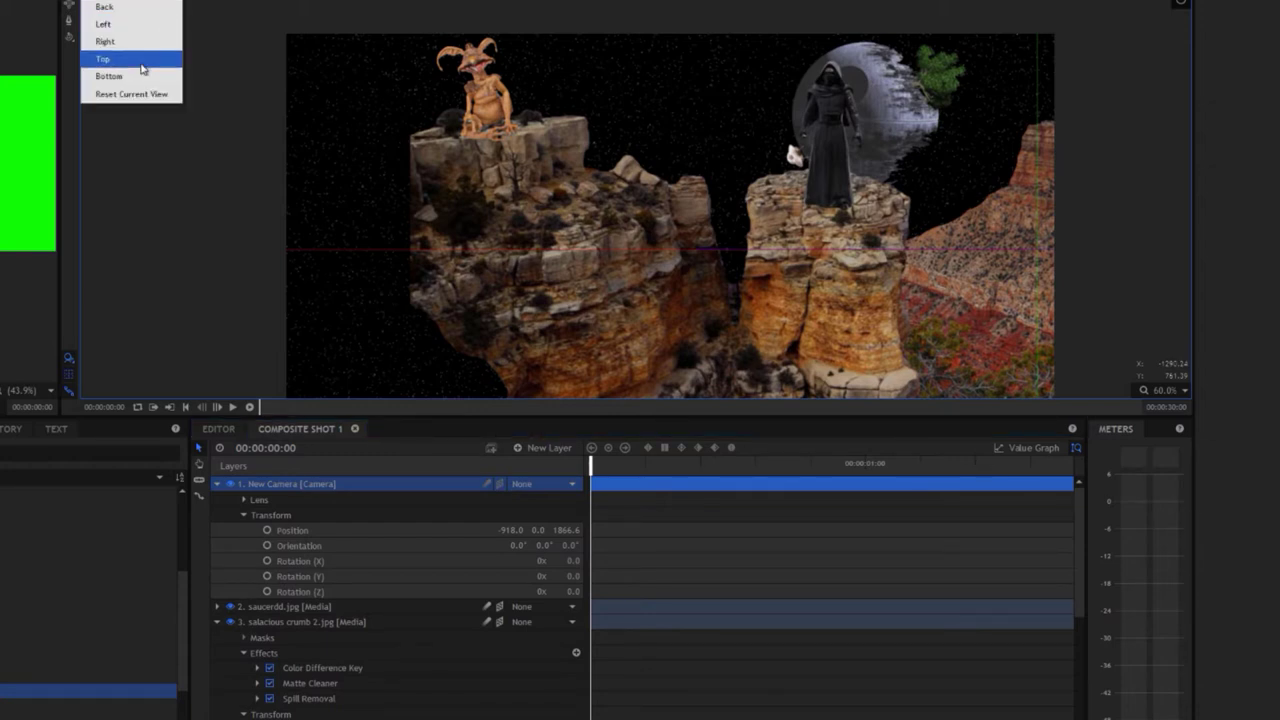
# In Top view, push the Salacious Crumb plane back in depth, then return to the Camera view
pyautogui.click(140, 60)
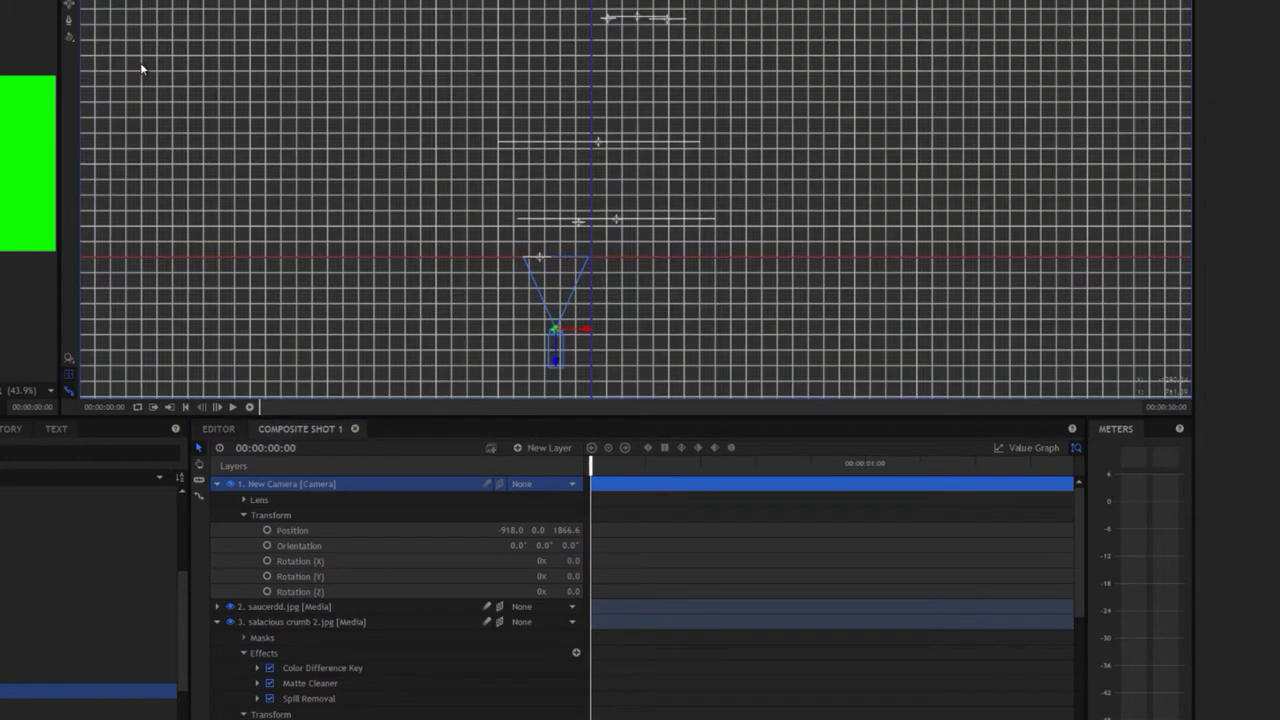
pyautogui.click(292, 622)
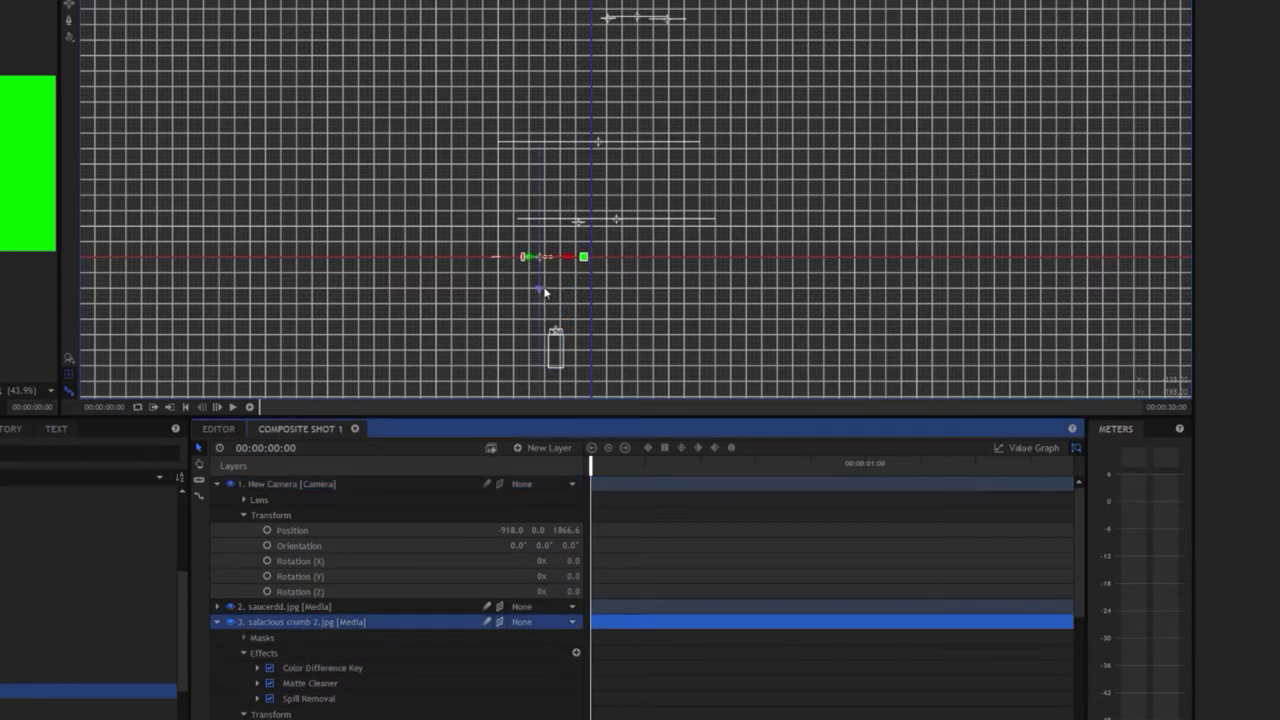
pyautogui.moveTo(541, 294); pyautogui.dragTo(543, 257)
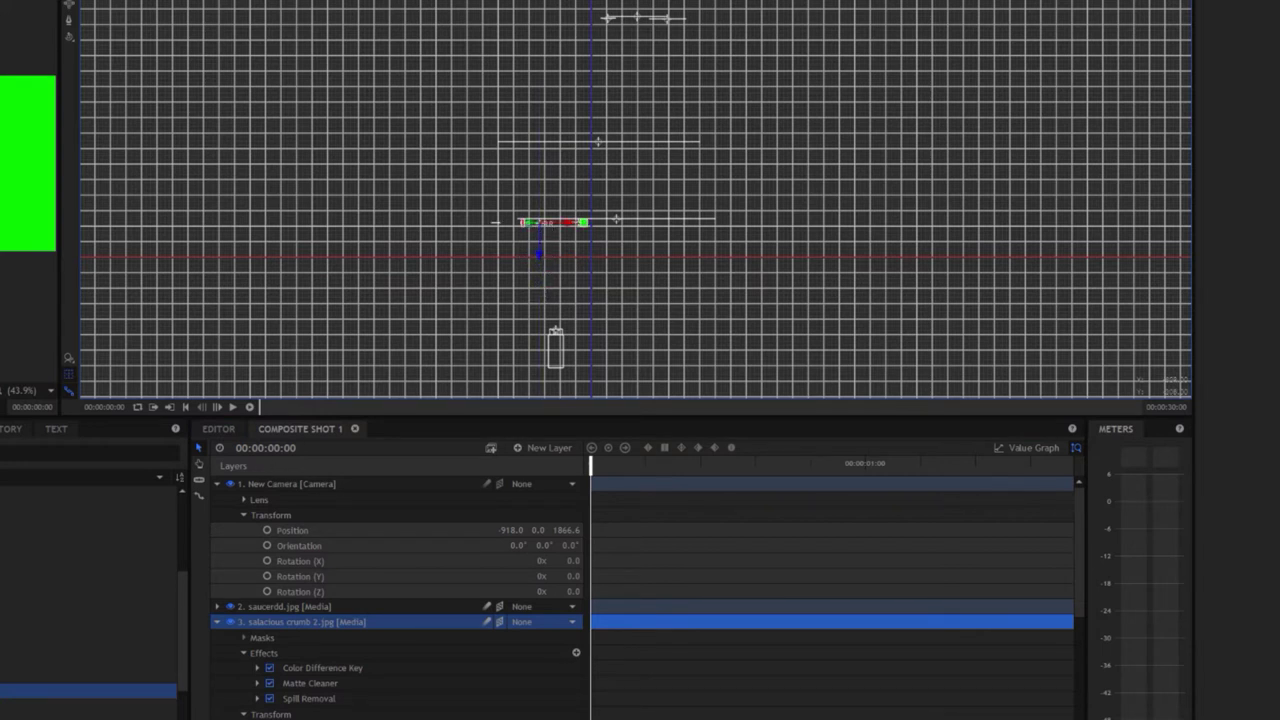
pyautogui.click(130, 2)
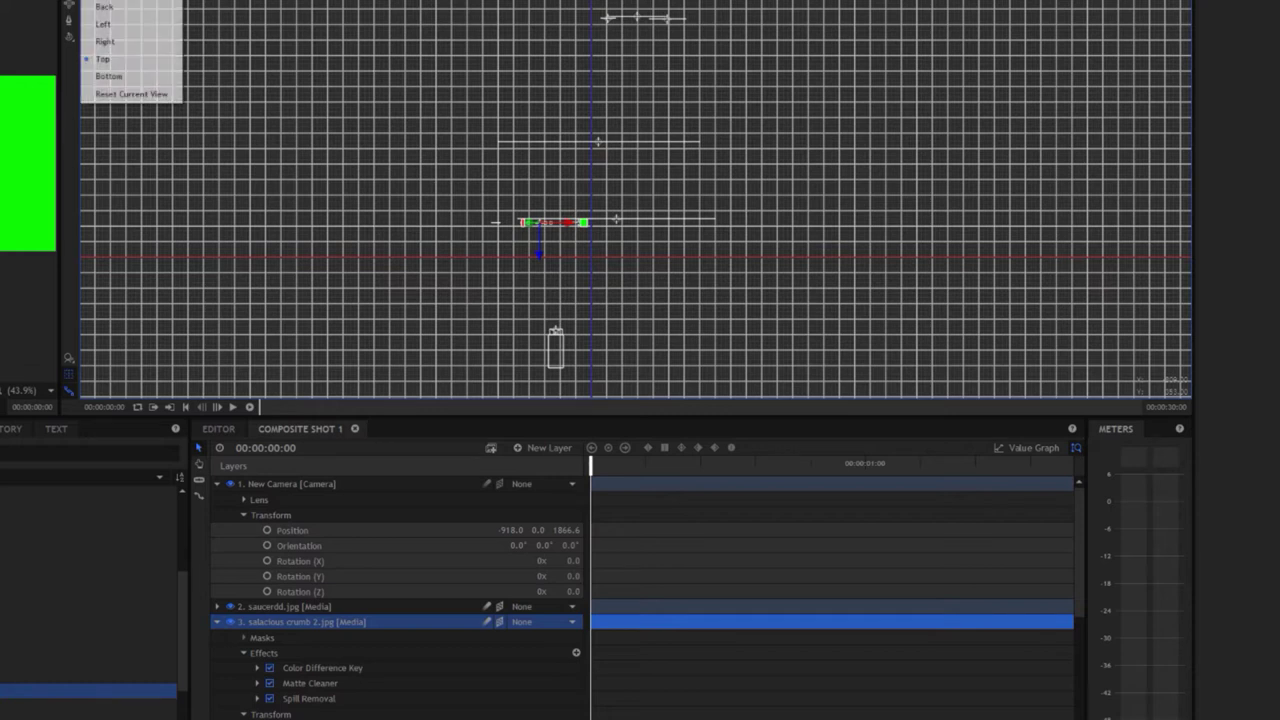
pyautogui.click(110, 1)
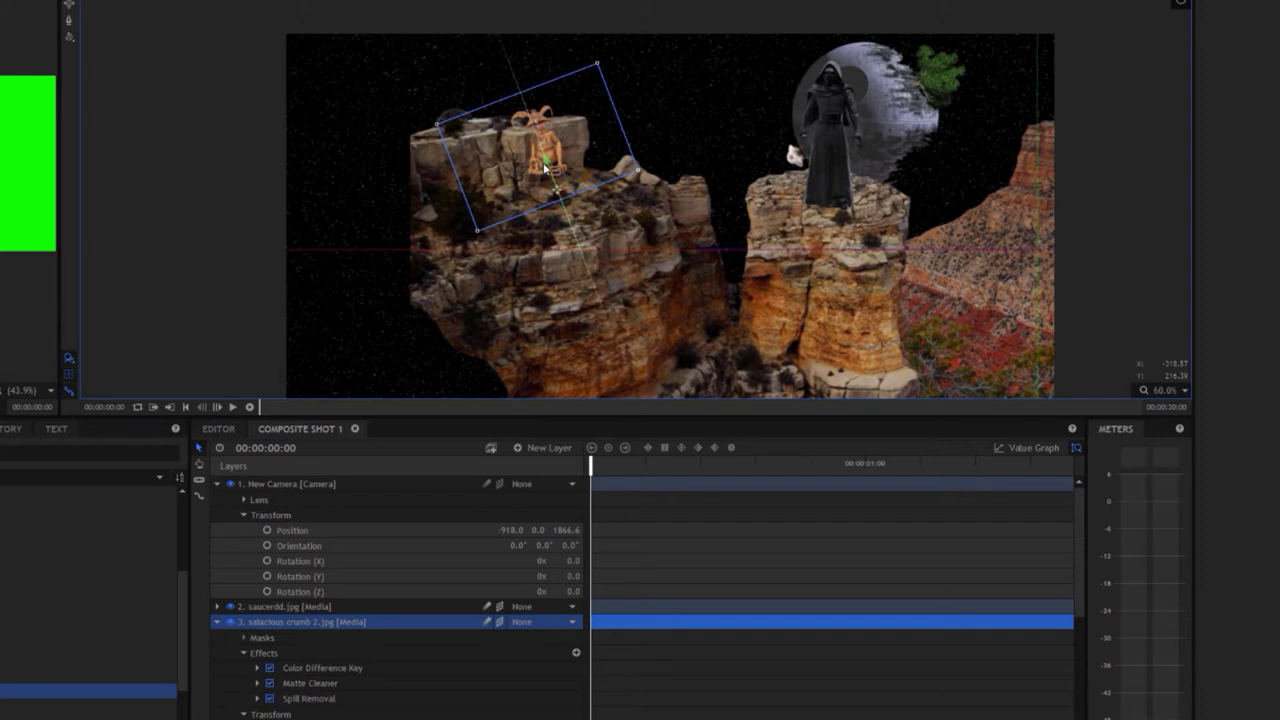
# Set Salacious Crumb level on the left cliff top and nudge the camera along X
pyautogui.moveTo(547, 174); pyautogui.dragTo(519, 129)
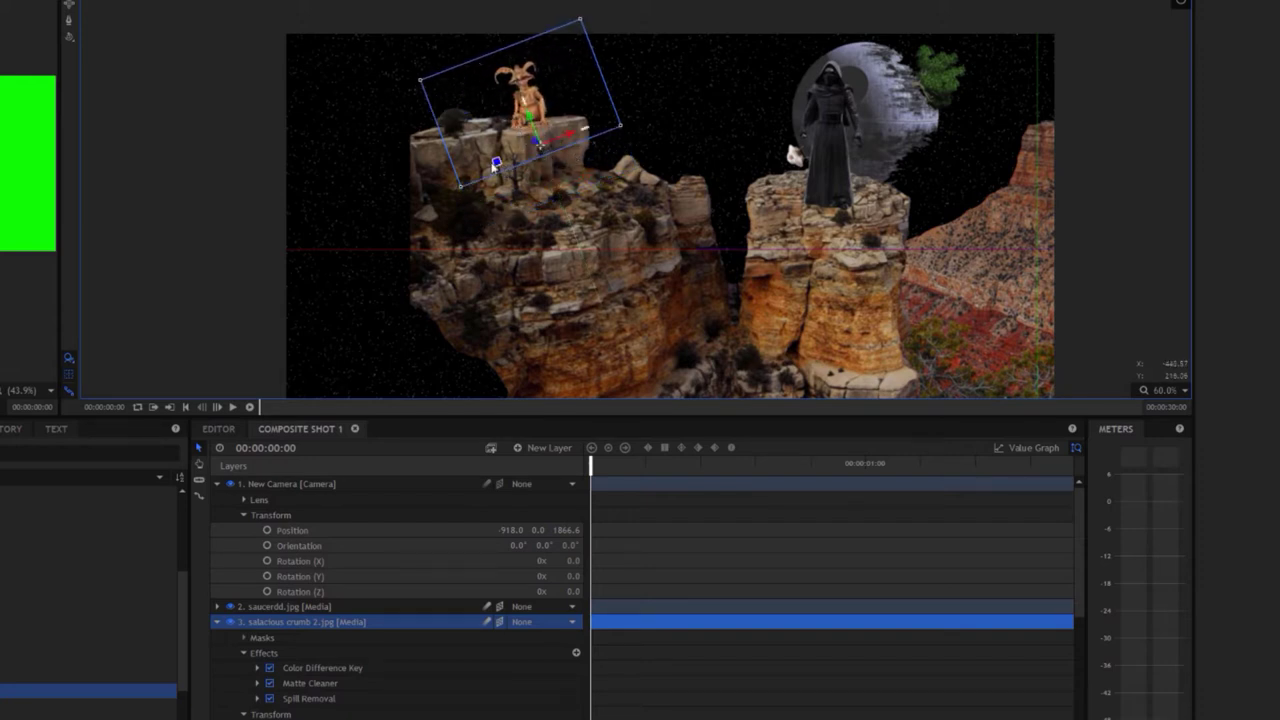
pyautogui.moveTo(494, 168); pyautogui.dragTo(492, 157)
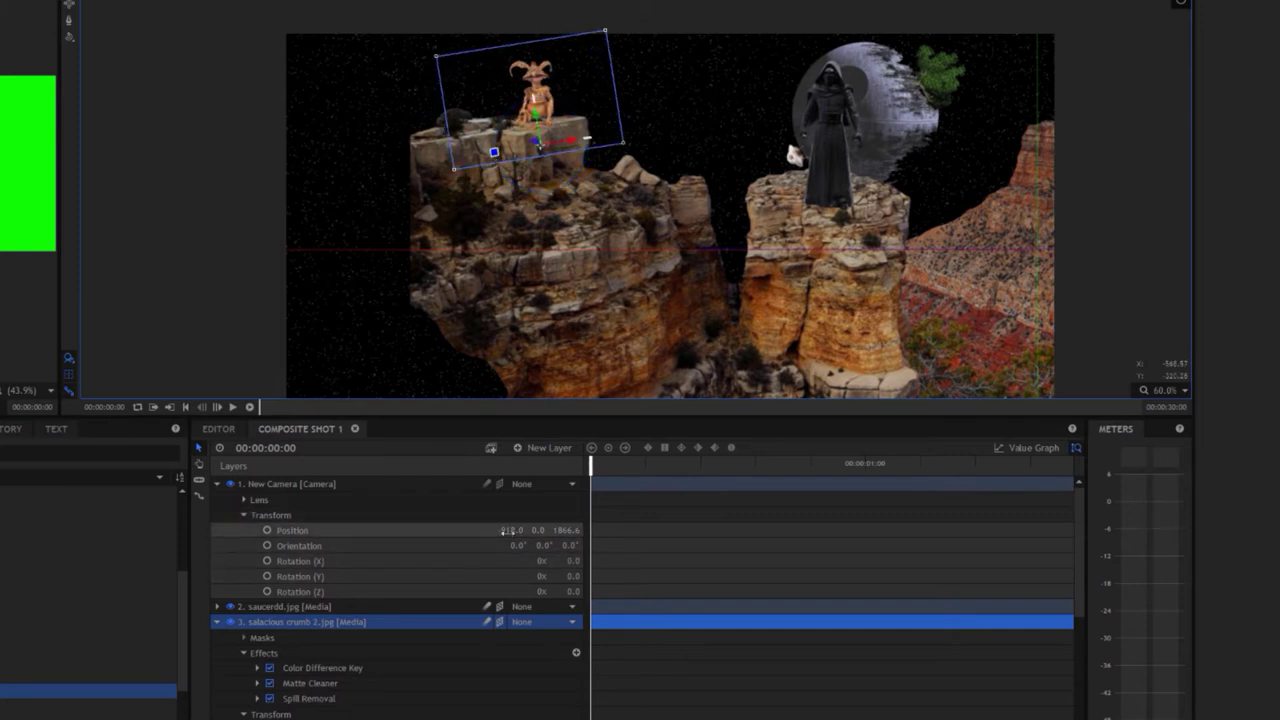
pyautogui.moveTo(507, 528)
pyautogui.mouseDown()
pyautogui.moveTo(470, 528)
pyautogui.moveTo(542, 528)
pyautogui.mouseUp()
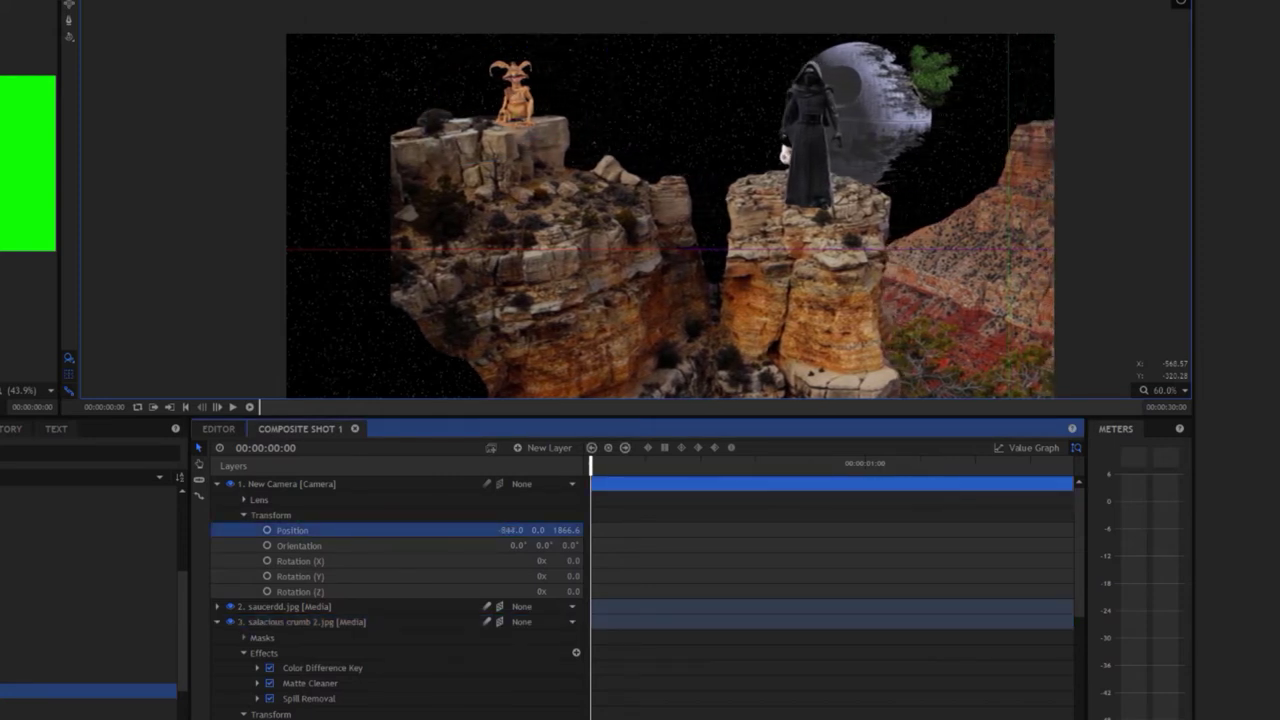
# Collapse the layer properties and add an Embers particle simulator as layer 9 above stars.png
pyautogui.click(217, 484)
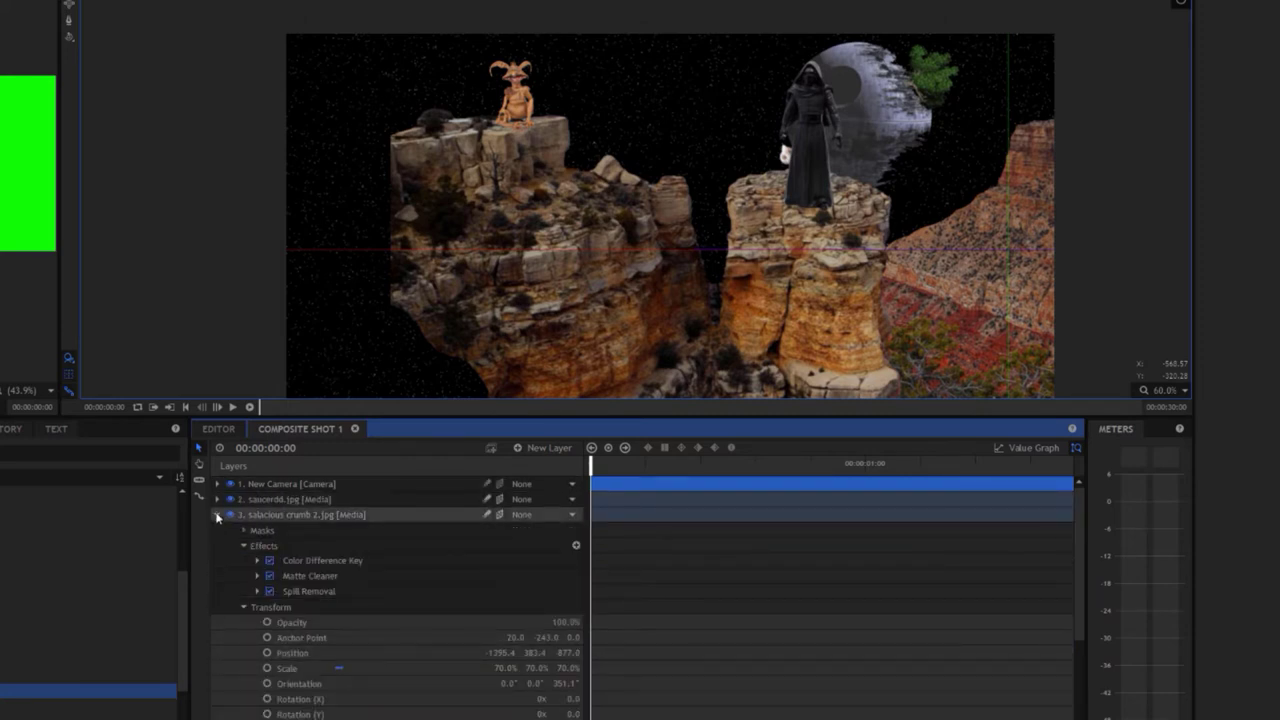
pyautogui.click(217, 514)
pyautogui.click(218, 530)
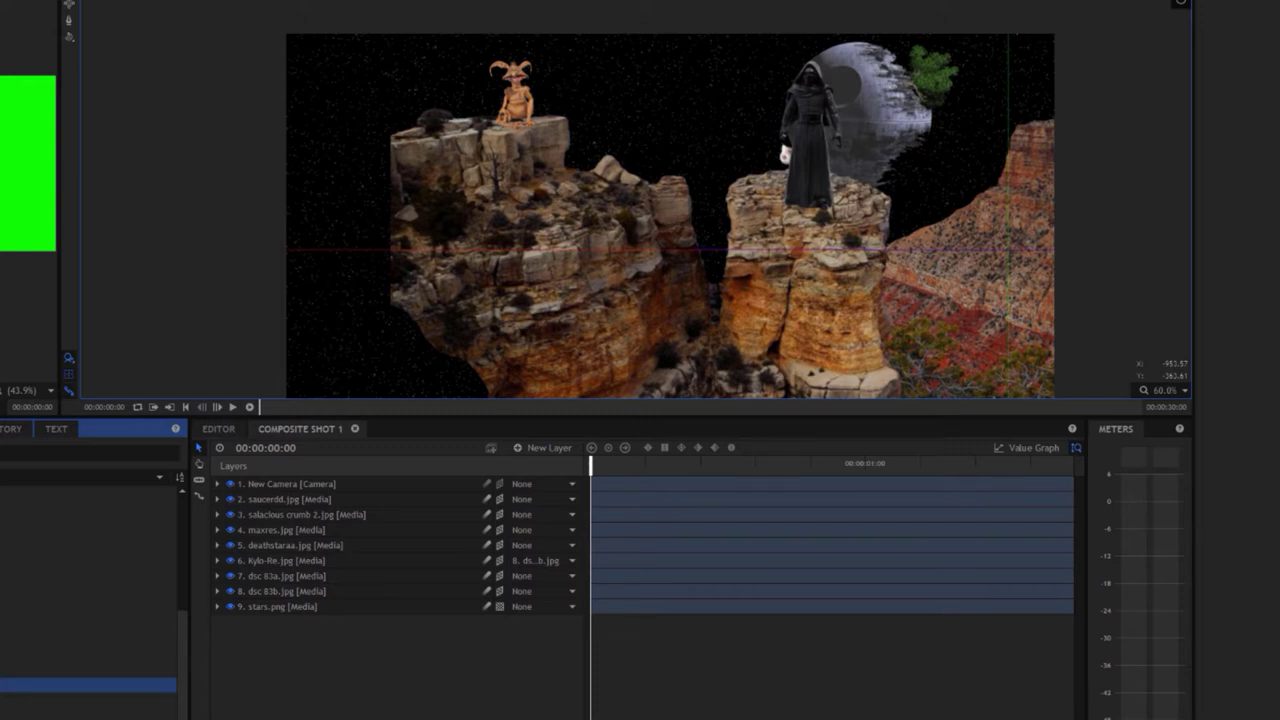
pyautogui.moveTo(296, 514)
pyautogui.mouseDown()
pyautogui.moveTo(295, 497)
pyautogui.moveTo(291, 620)
pyautogui.mouseUp()
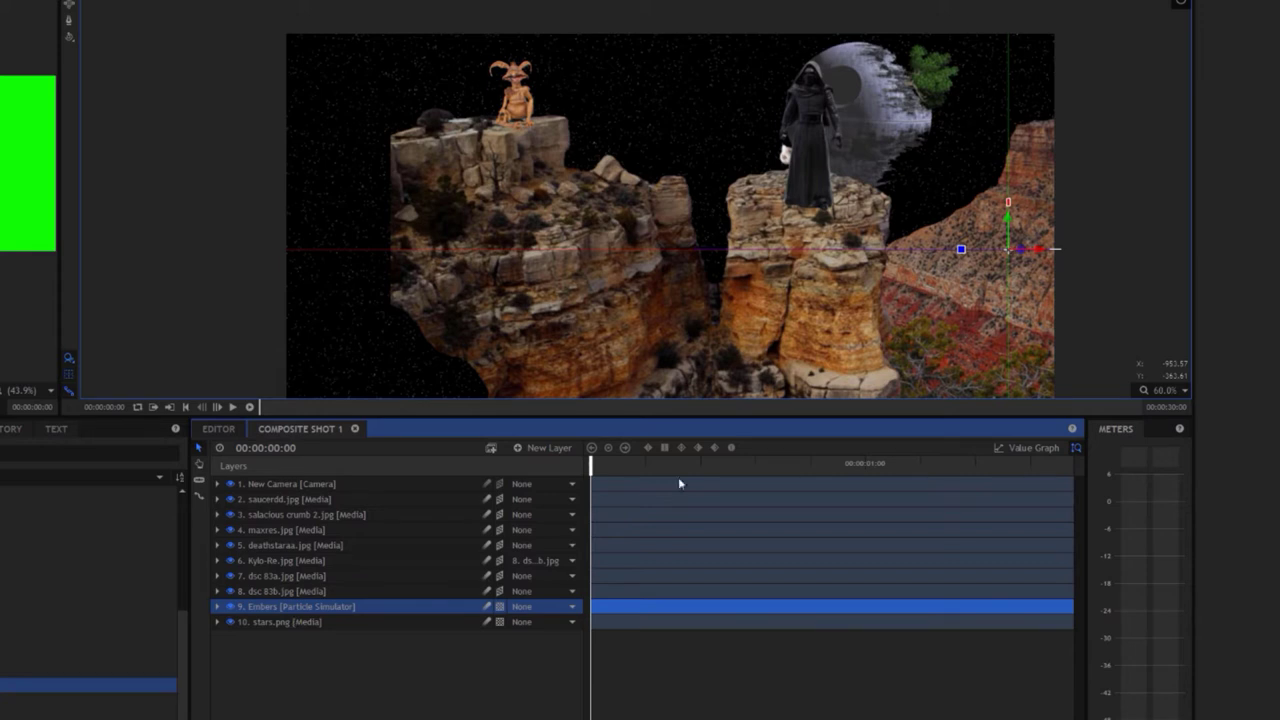
# Raise the Embers emitter, preview it, and set the layer to 3D Plane
pyautogui.click(1020, 250)
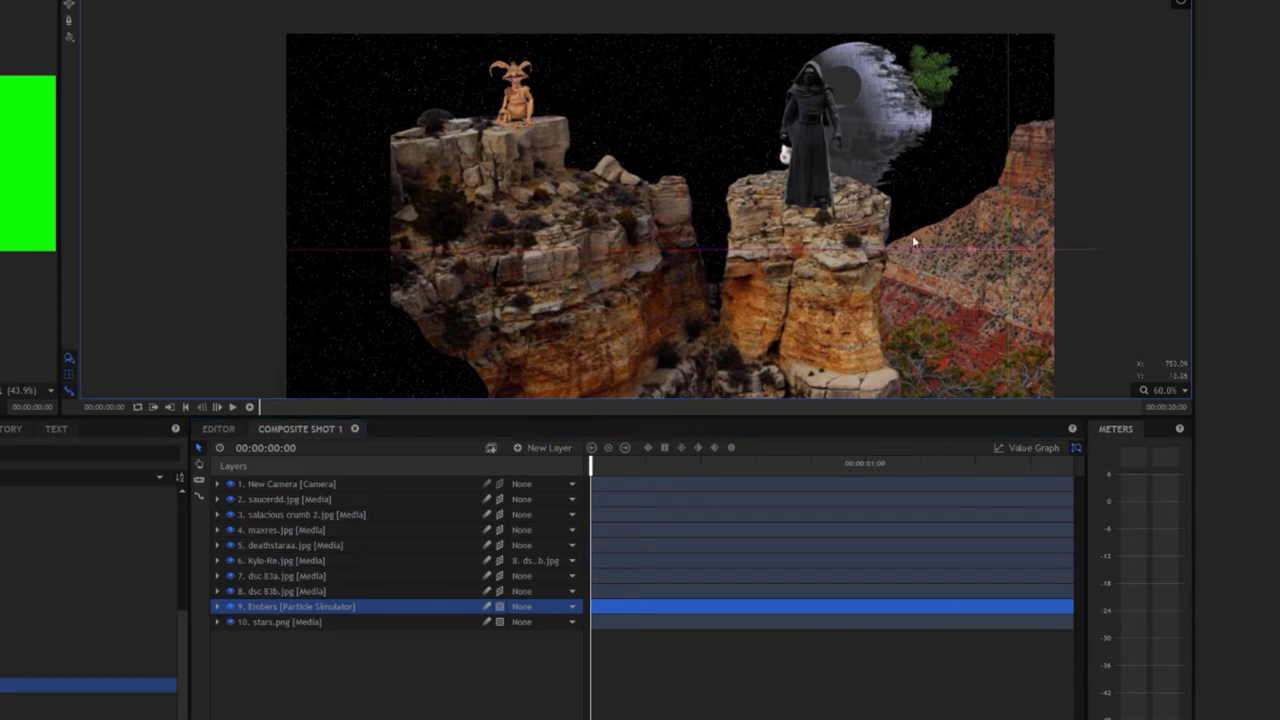
pyautogui.click(687, 247)
pyautogui.moveTo(665, 232); pyautogui.dragTo(664, 132)
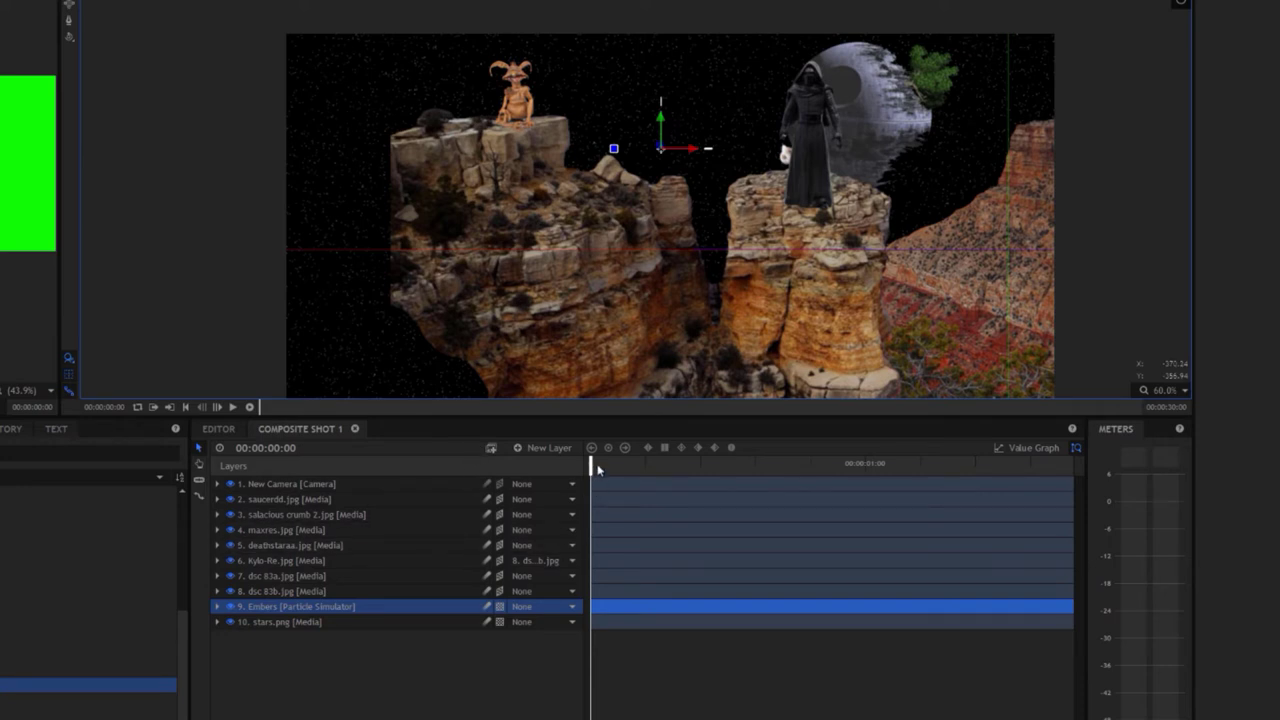
pyautogui.moveTo(589, 463); pyautogui.dragTo(1058, 467)
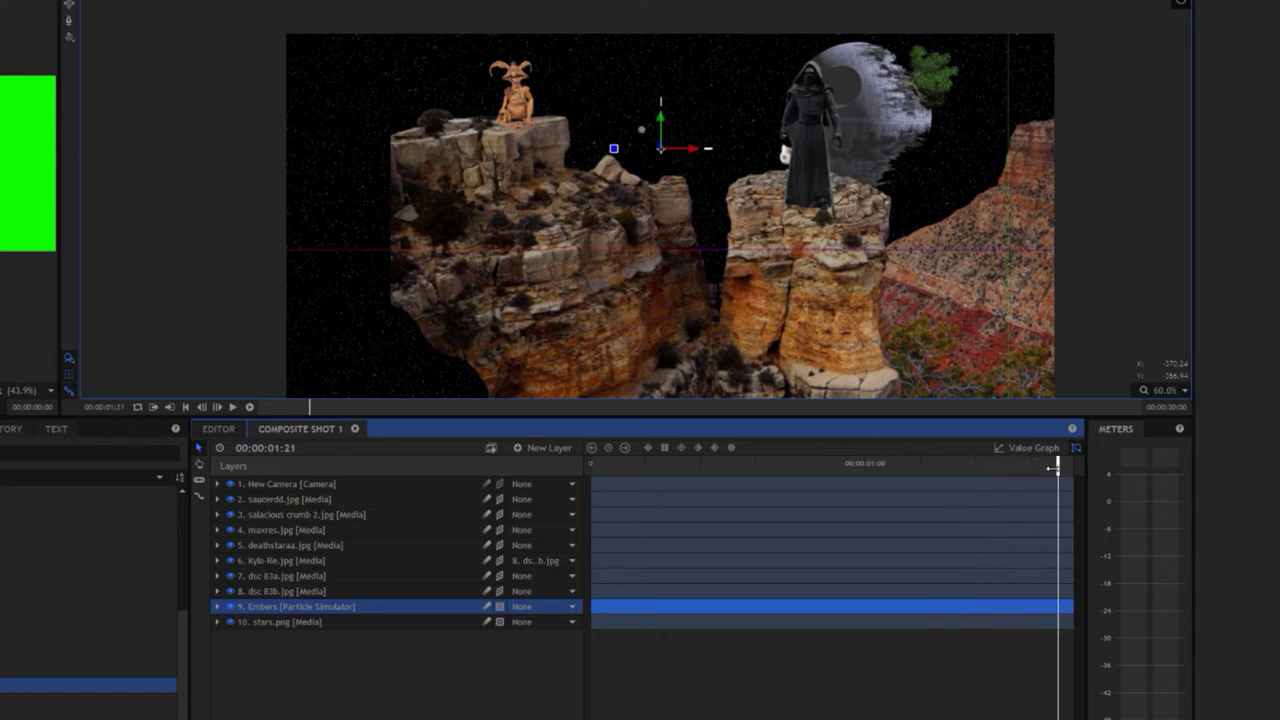
pyautogui.click(514, 607)
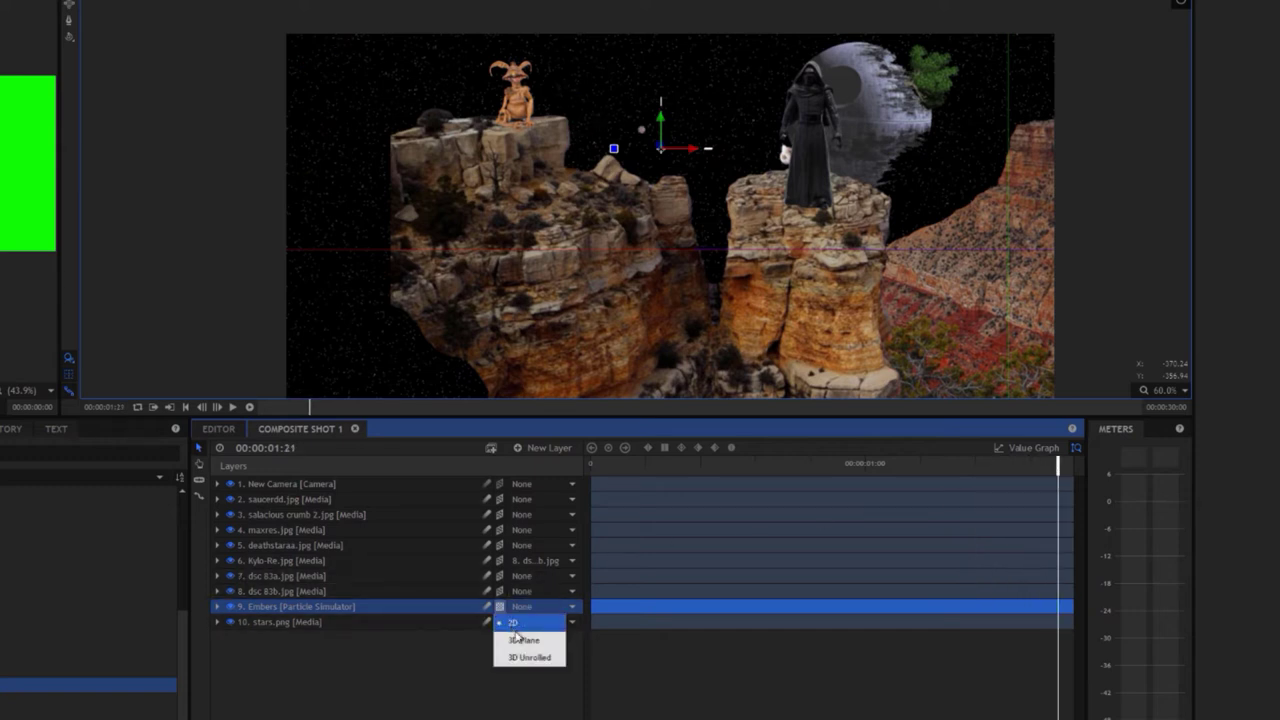
pyautogui.click(524, 641)
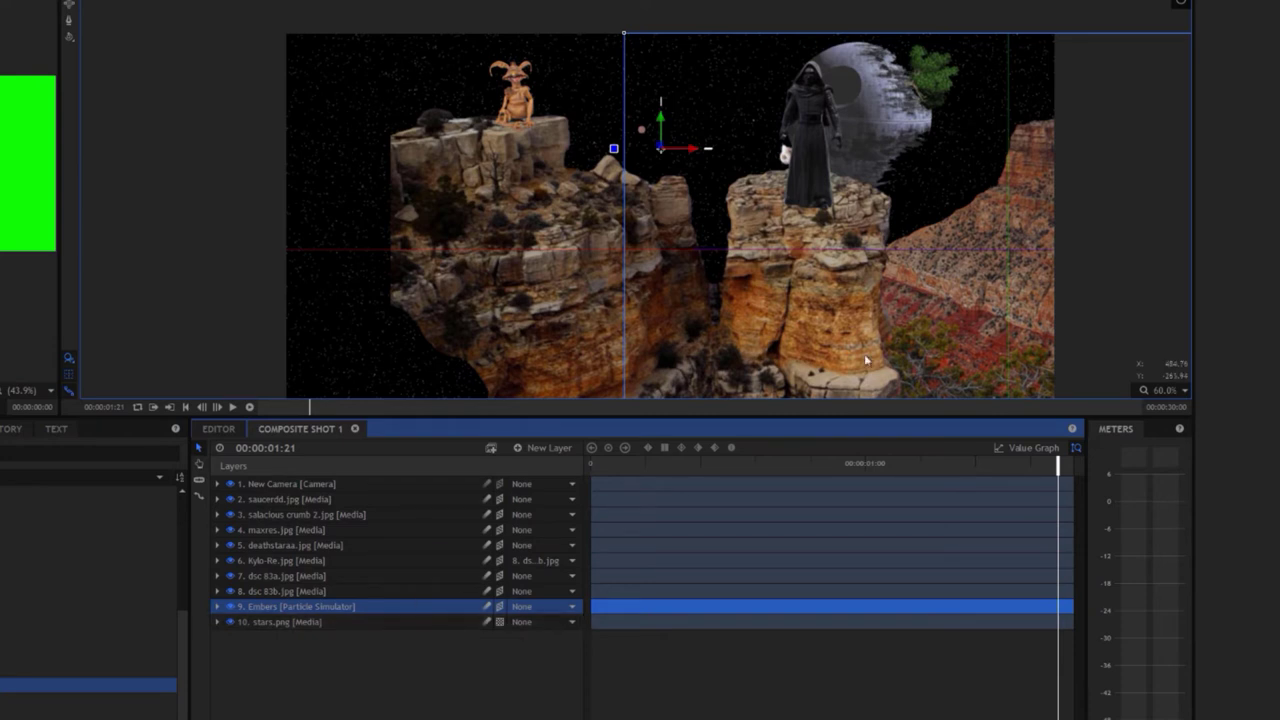
# Move Embers right beside the Death Star and enlarge its frame across the canyon, then rewind
pyautogui.click(628, 128)
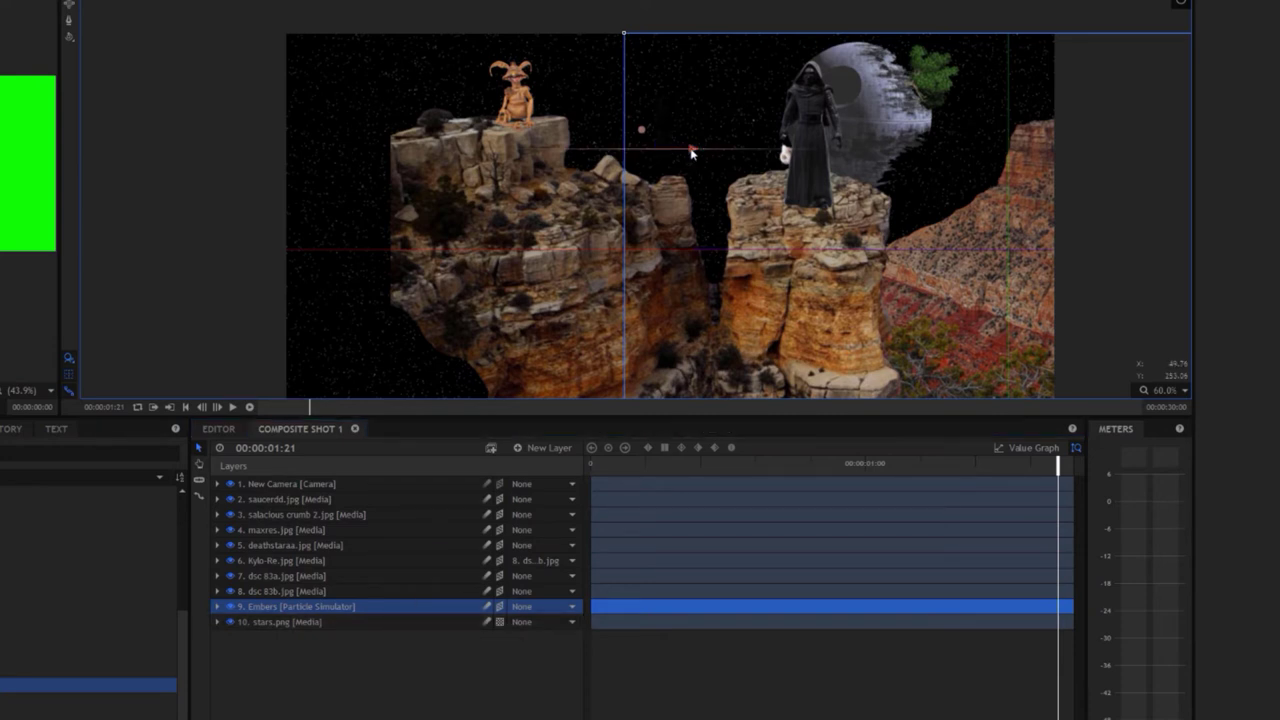
pyautogui.moveTo(673, 153); pyautogui.dragTo(958, 181)
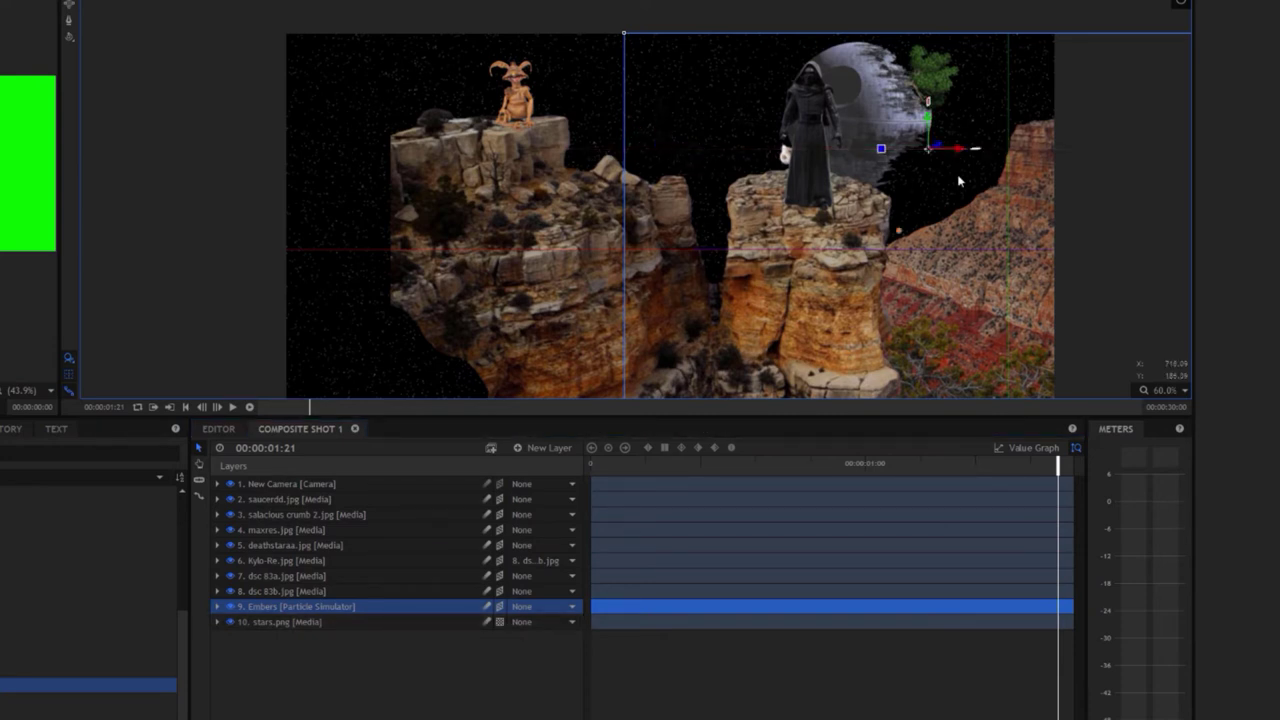
pyautogui.scroll(-4, 925, 262)
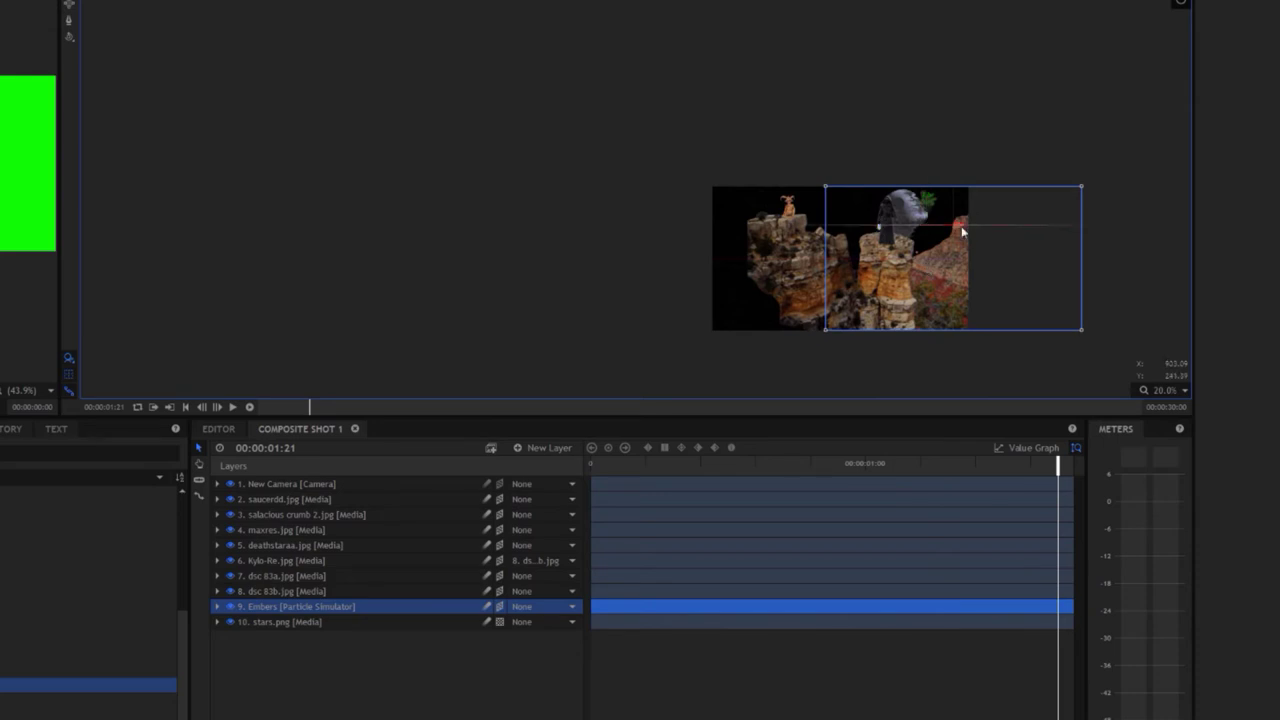
pyautogui.click(952, 232)
pyautogui.moveTo(826, 187); pyautogui.dragTo(585, 144)
pyautogui.moveTo(1061, 459); pyautogui.dragTo(672, 470)
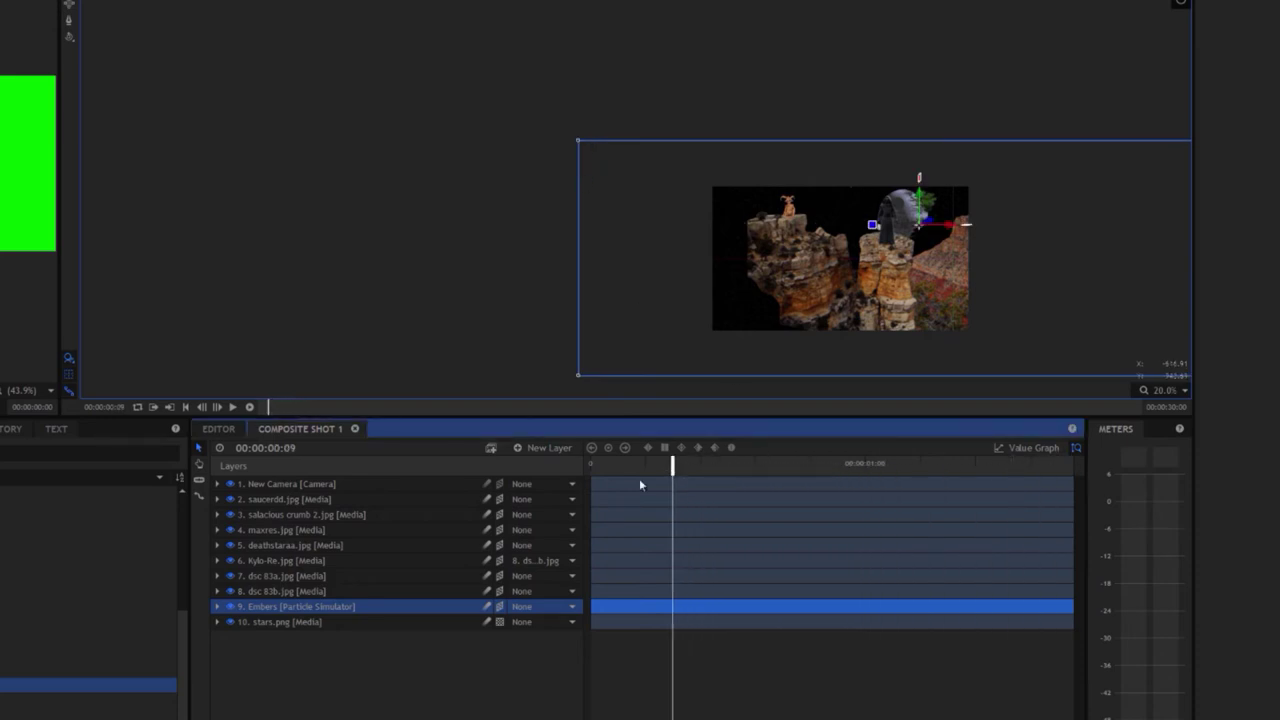
# Scale the Embers emitter's cube shape up to 125%
pyautogui.click(215, 607)
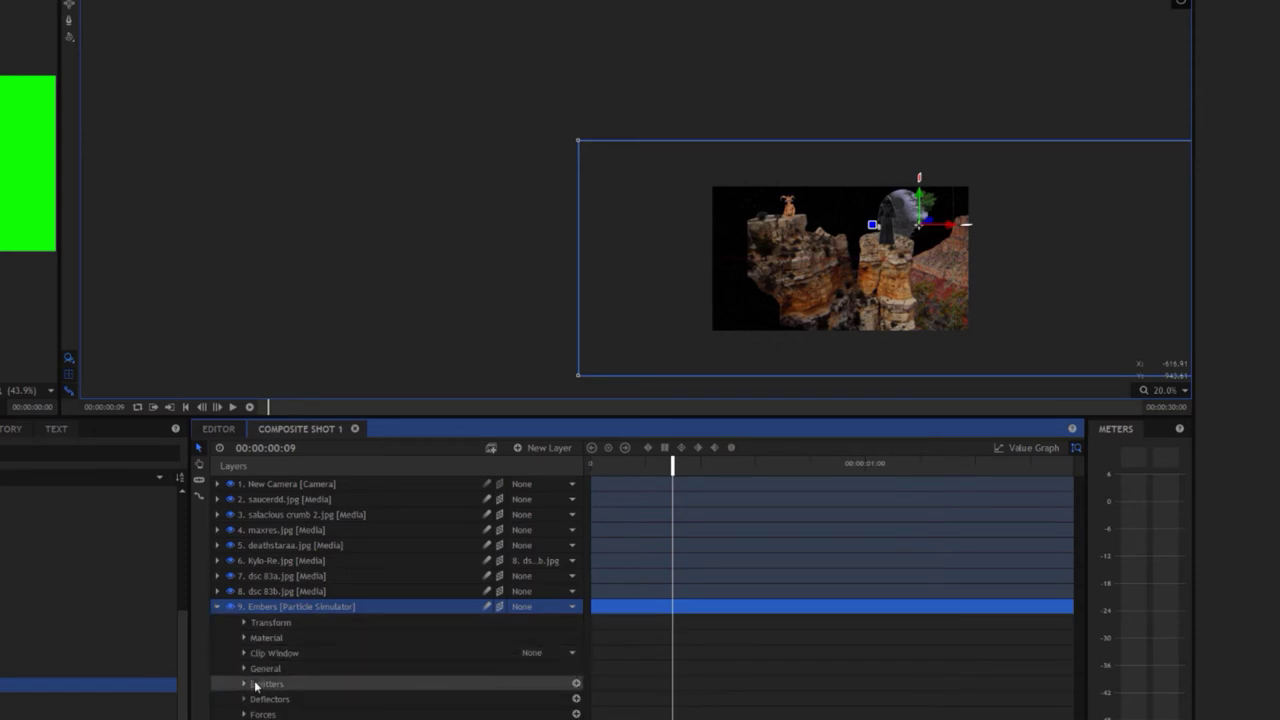
pyautogui.click(245, 684)
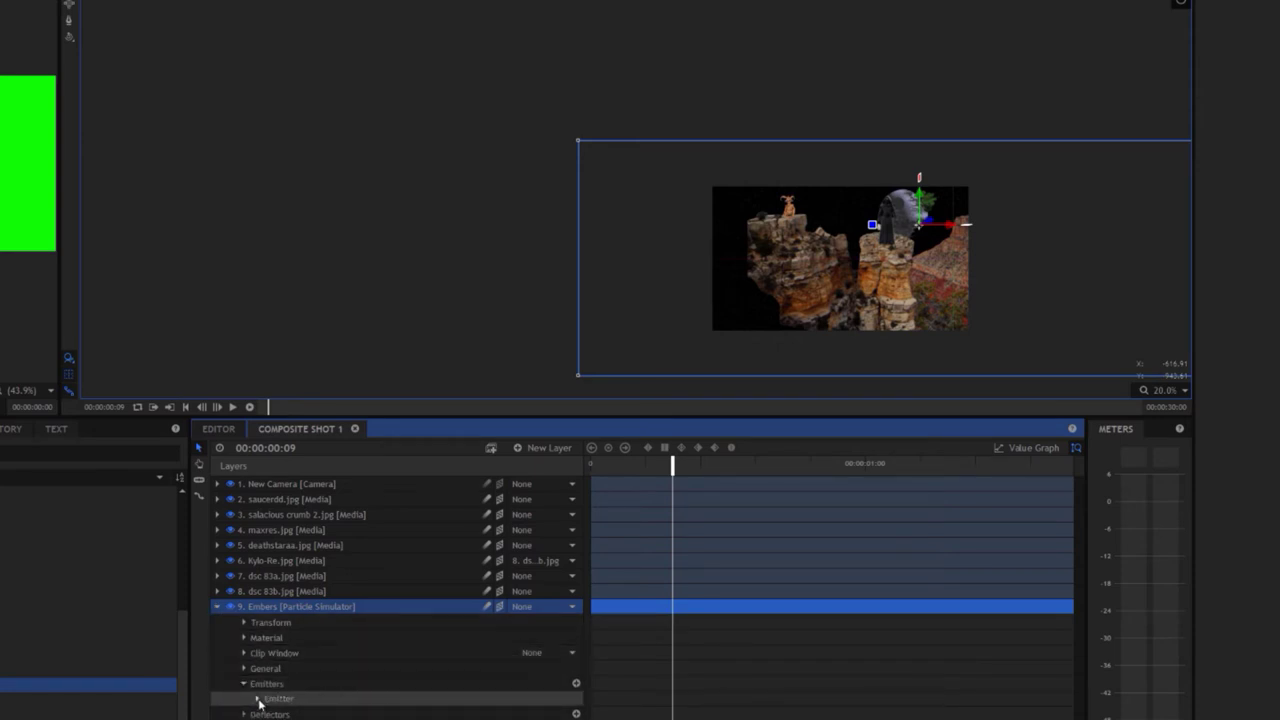
pyautogui.click(257, 698)
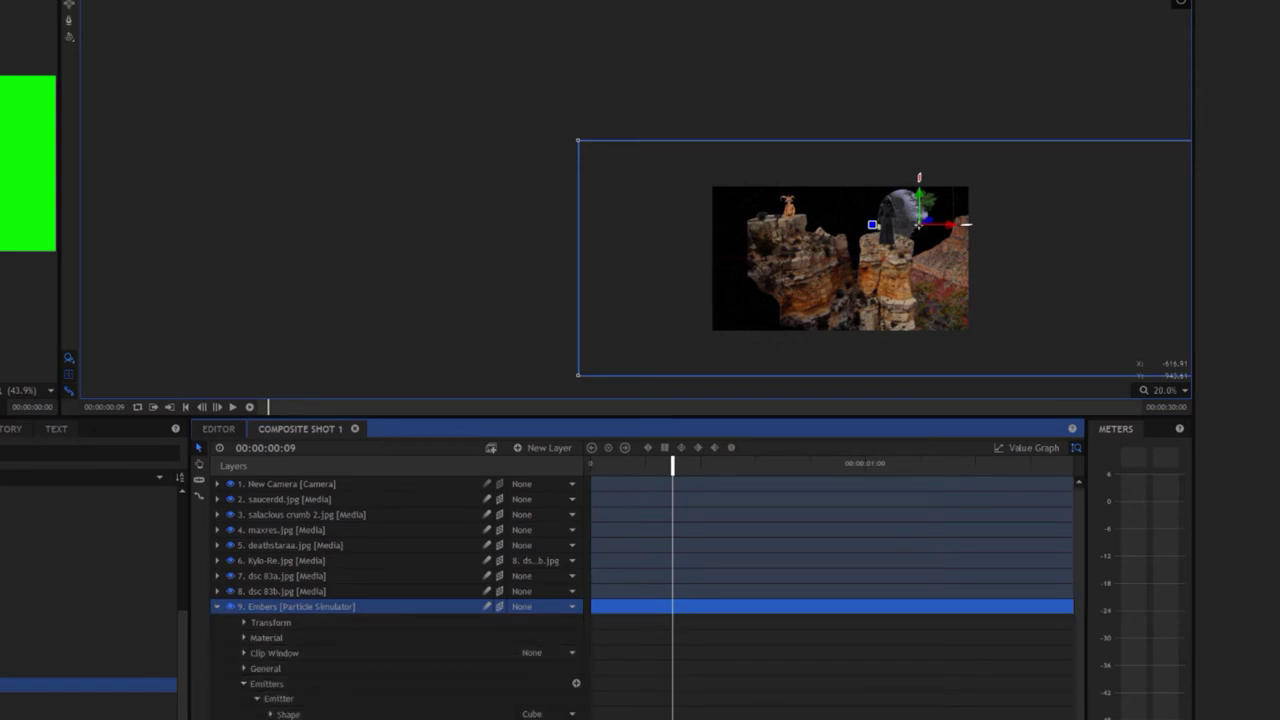
pyautogui.scroll(-3, 280, 706)
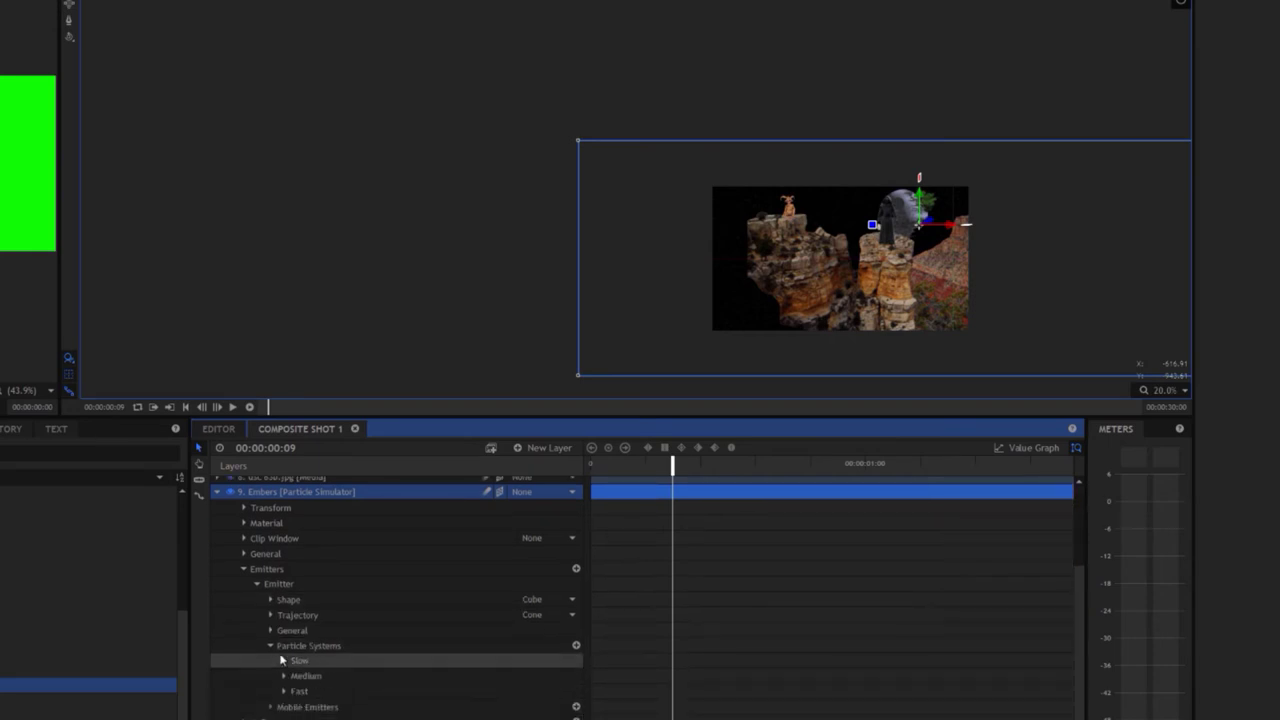
pyautogui.click(271, 631)
pyautogui.click(273, 634)
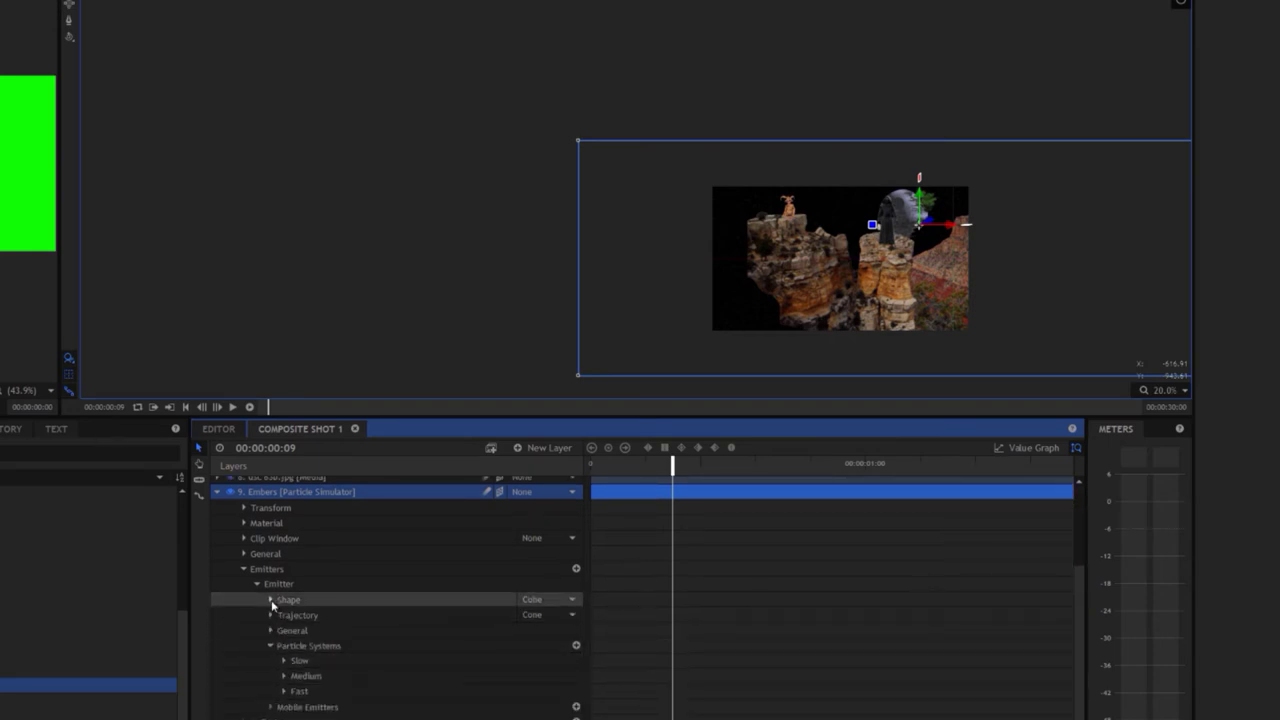
pyautogui.click(270, 600)
pyautogui.scroll(-2, 380, 689)
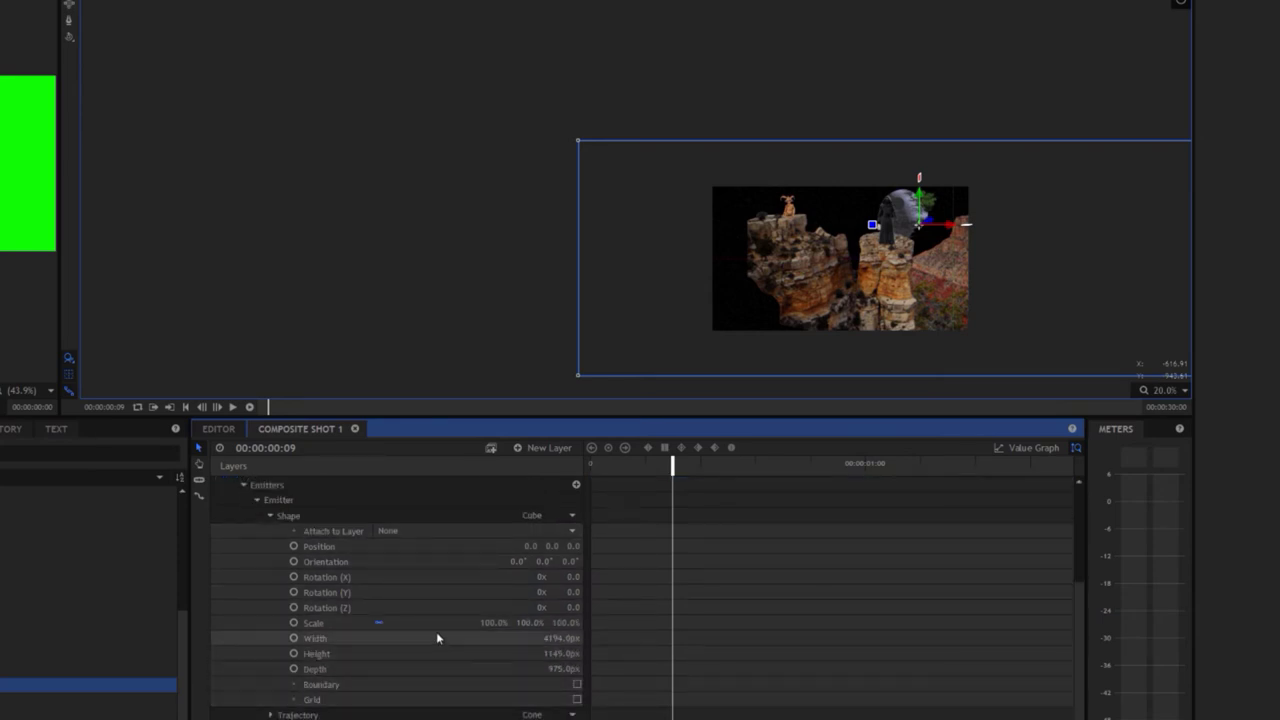
pyautogui.moveTo(488, 622); pyautogui.dragTo(540, 622)
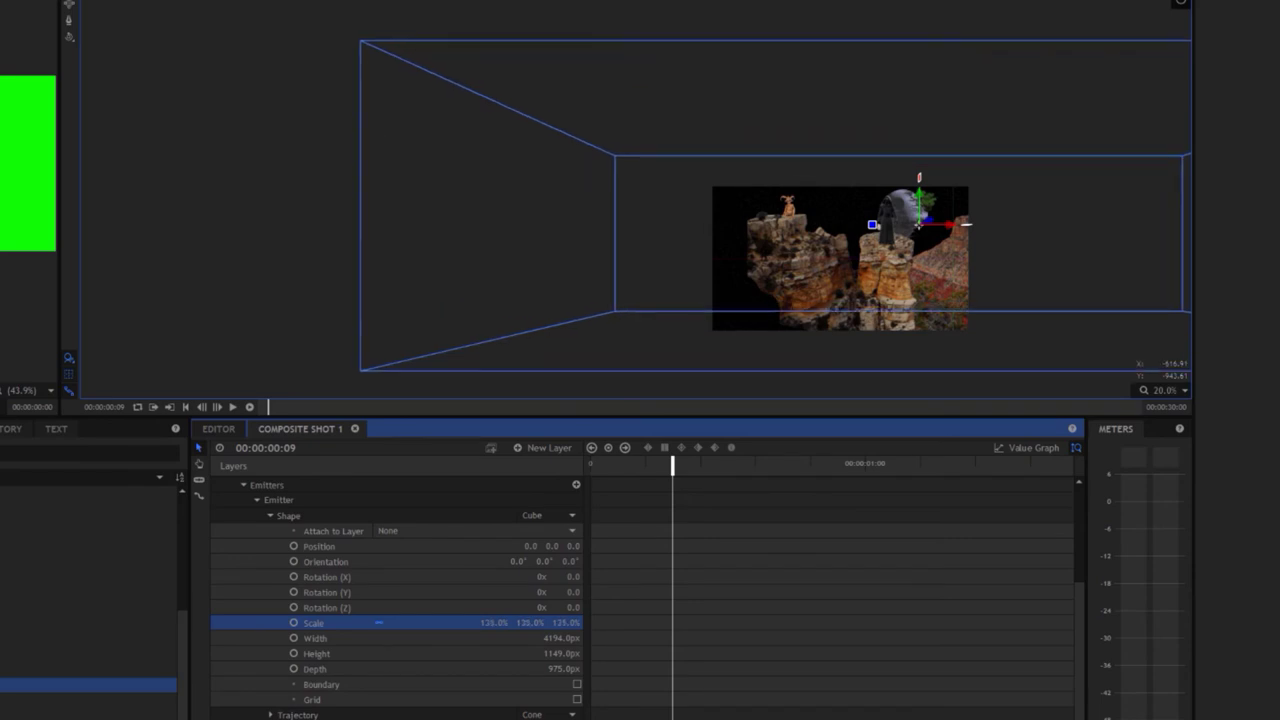
pyautogui.click(269, 515)
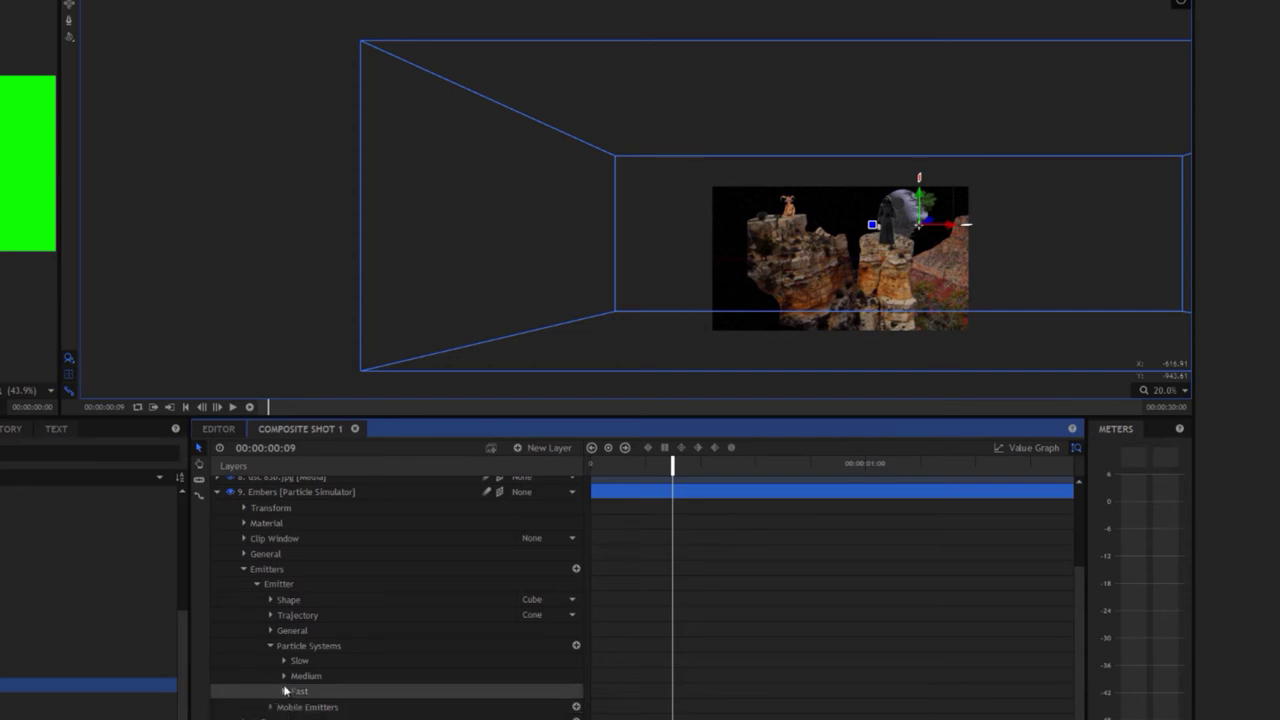
# Lower the Fast particle system's Particles Per Second from 34 to 23
pyautogui.click(284, 691)
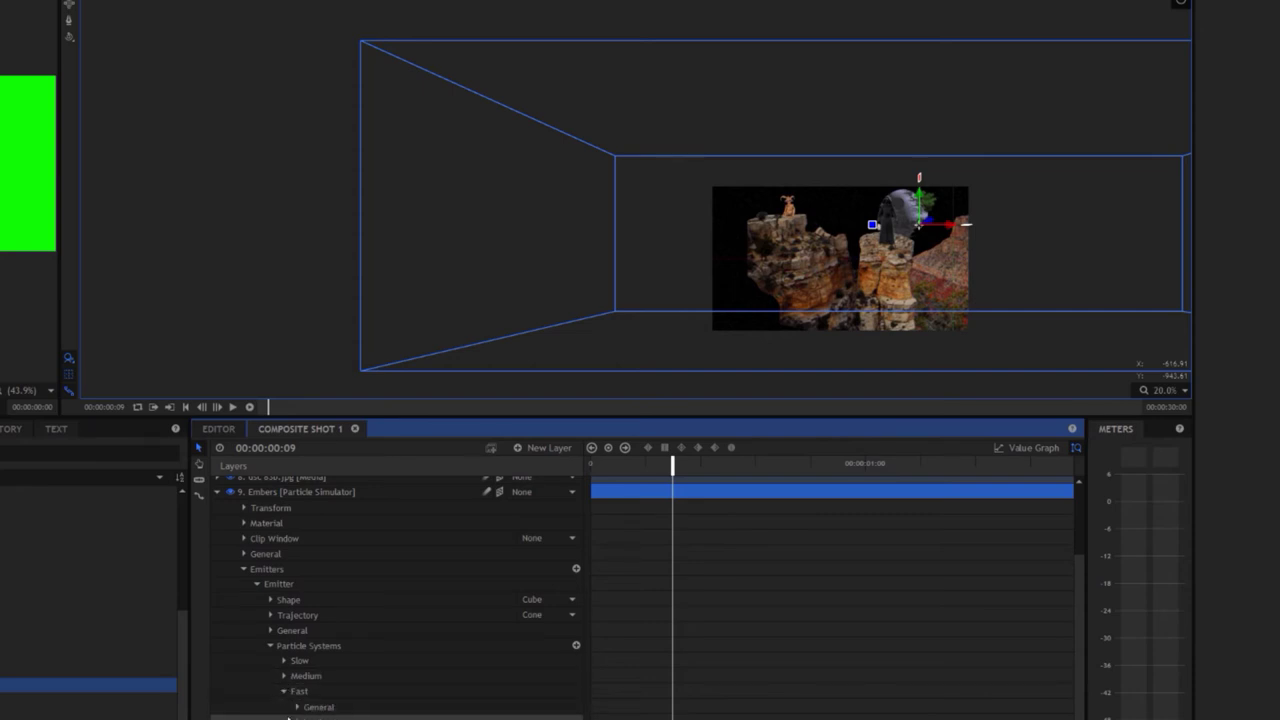
pyautogui.scroll(-3, 330, 680)
pyautogui.click(297, 638)
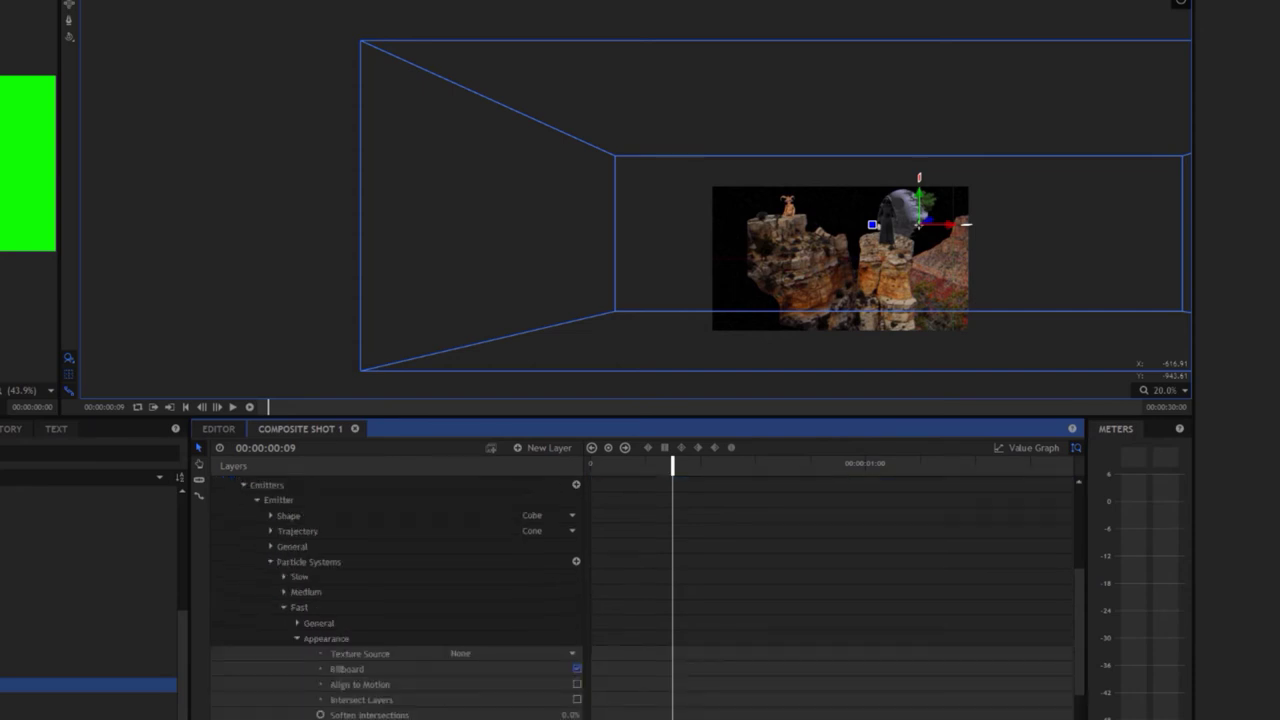
pyautogui.scroll(-3, 405, 716)
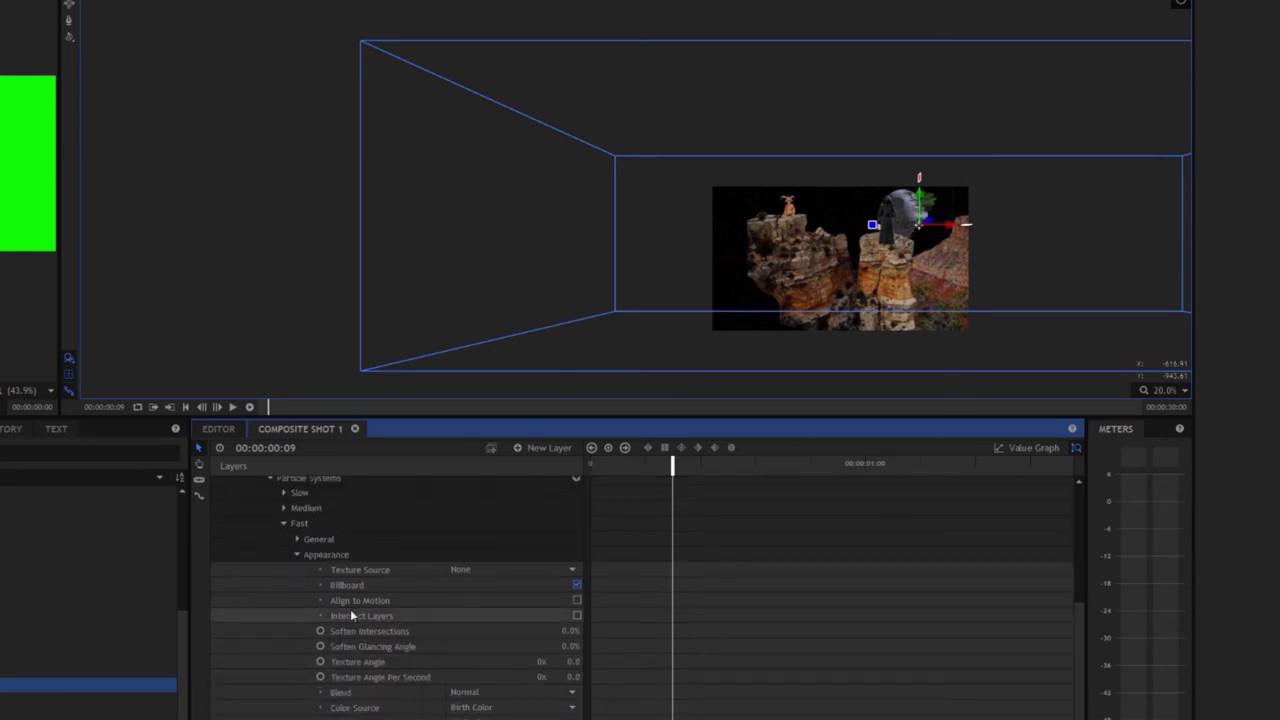
pyautogui.click(297, 539)
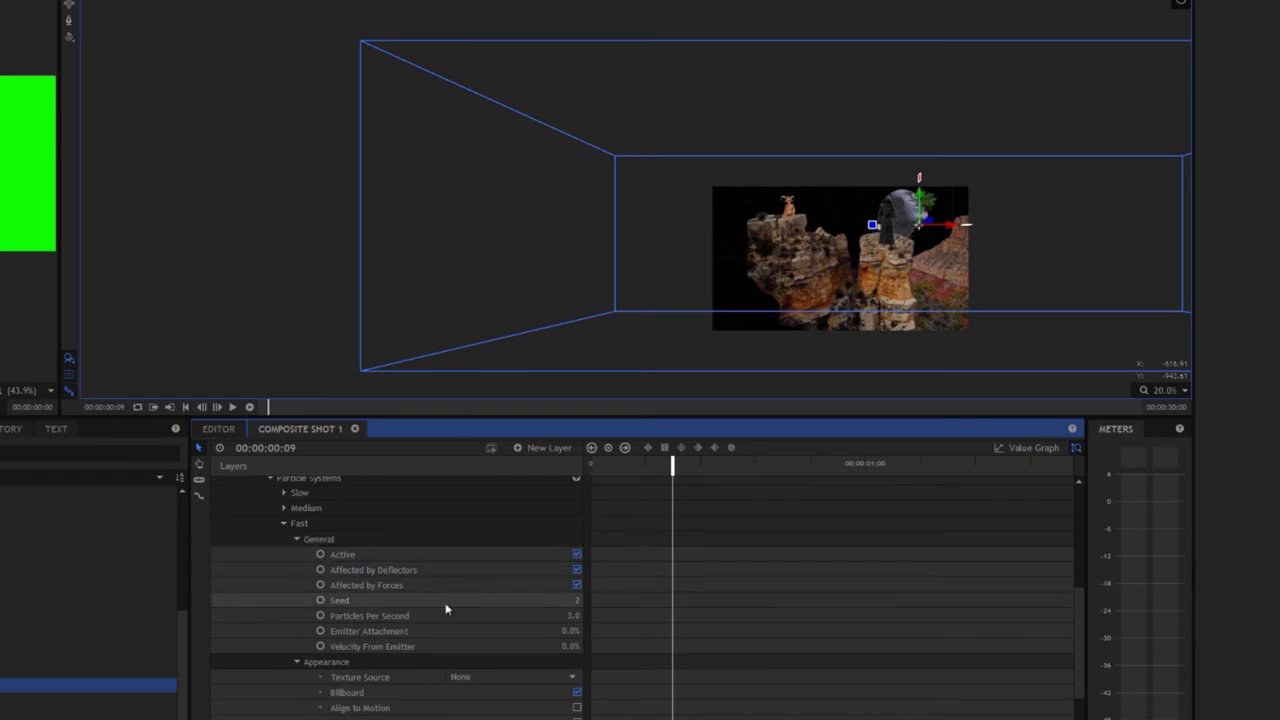
pyautogui.click(570, 616)
pyautogui.write('34')
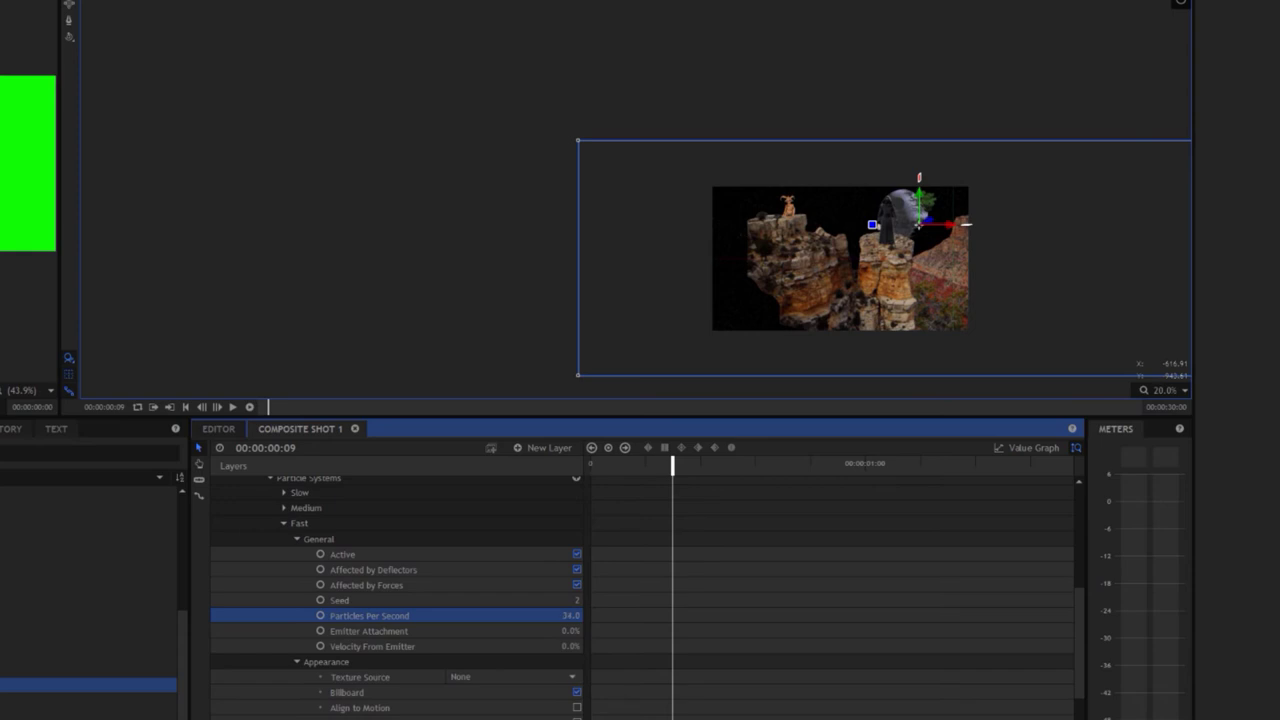
pyautogui.moveTo(570, 616); pyautogui.dragTo(417, 583)
pyautogui.scroll(2, 257, 554)
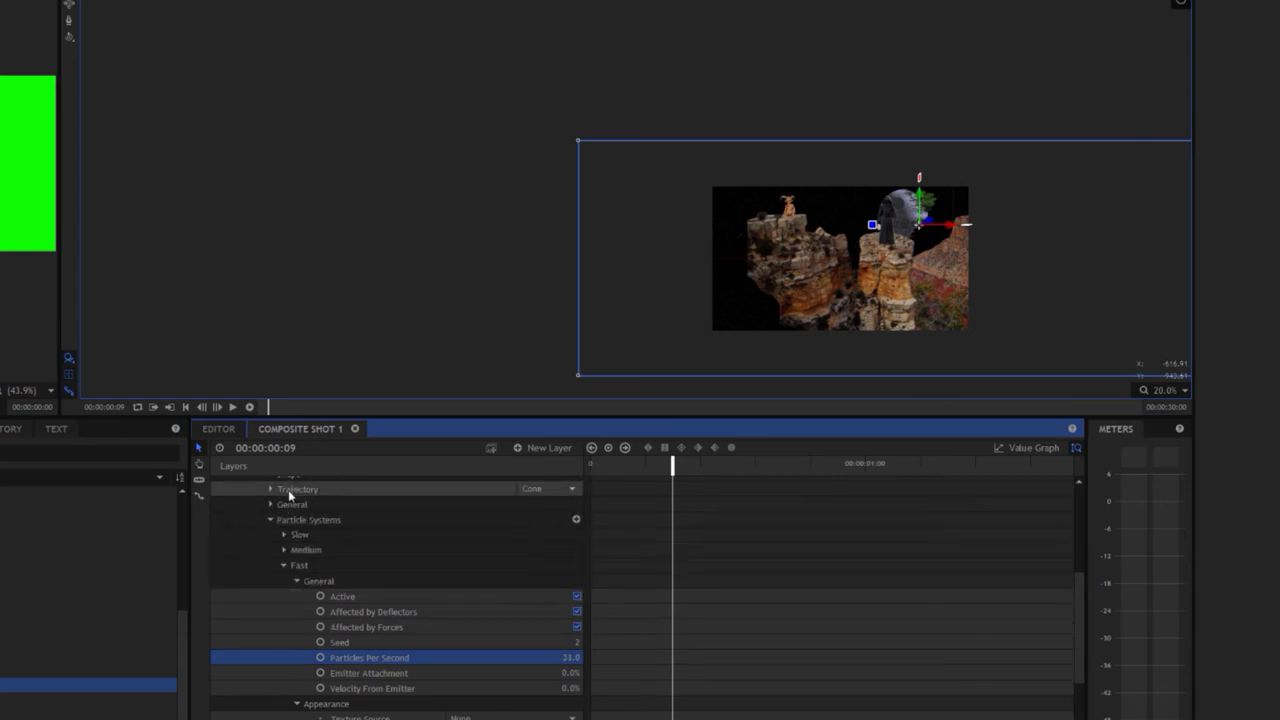
pyautogui.scroll(5, 289, 496)
# Collapse Embers and zoom the viewer onto the figures and Death Star
pyautogui.click(218, 490)
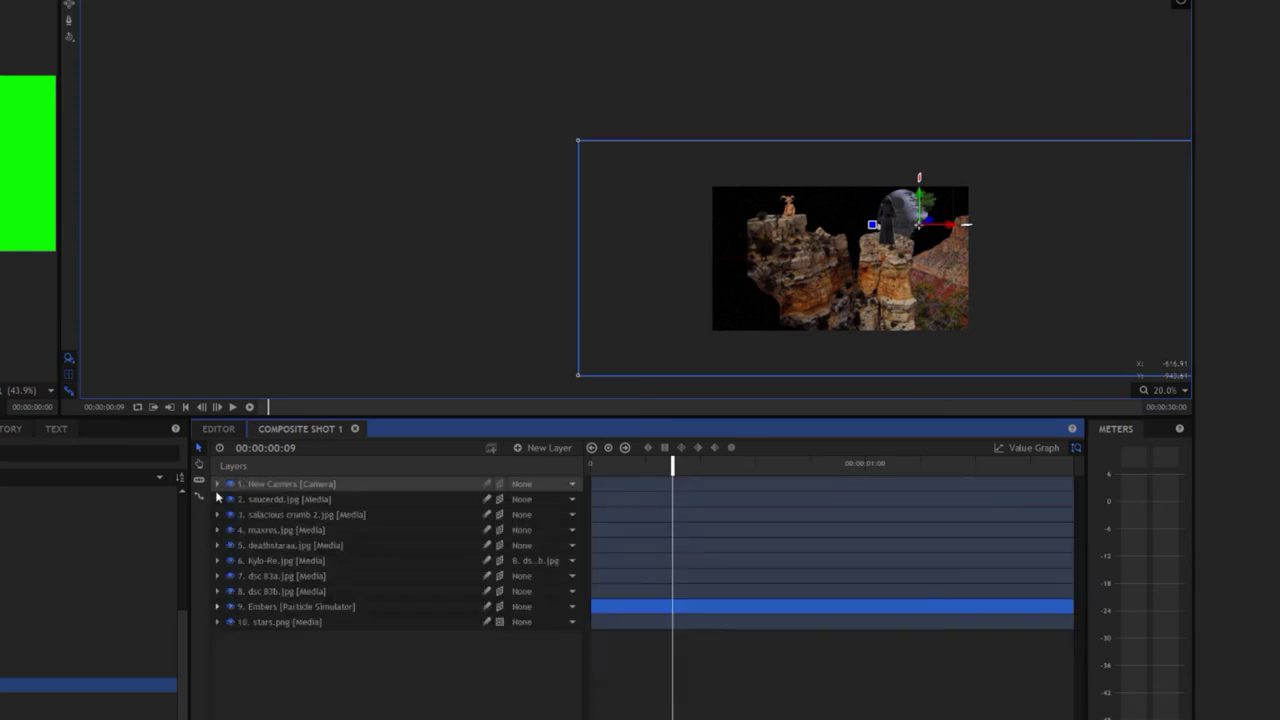
pyautogui.click(757, 294)
pyautogui.scroll(2, 574, 237)
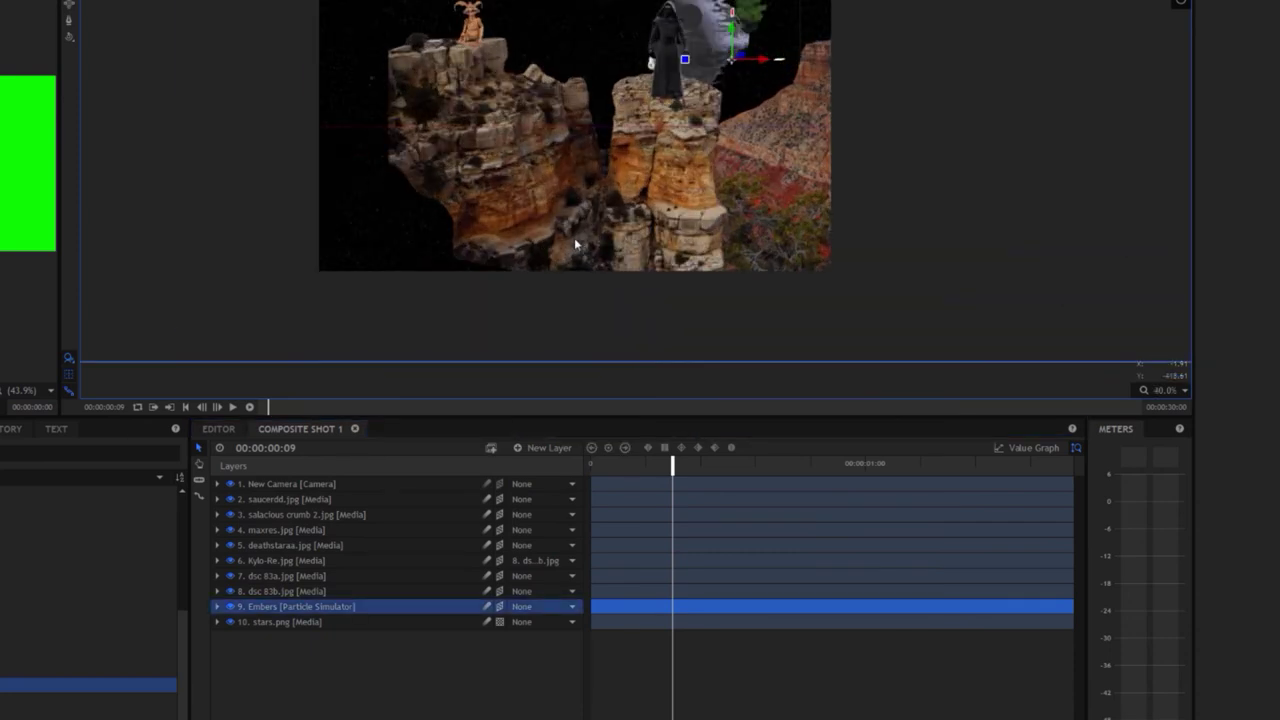
pyautogui.scroll(2, 574, 237)
pyautogui.moveTo(629, 137); pyautogui.dragTo(643, 266)
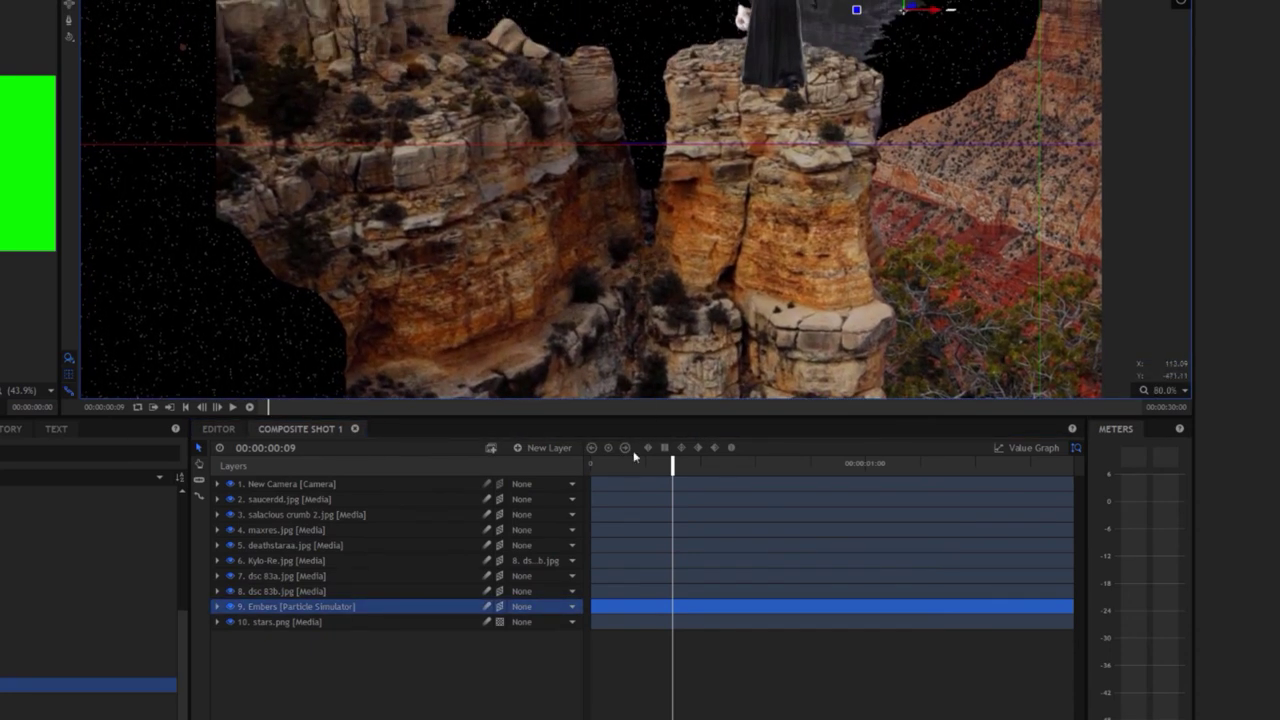
pyautogui.moveTo(677, 223); pyautogui.dragTo(672, 343)
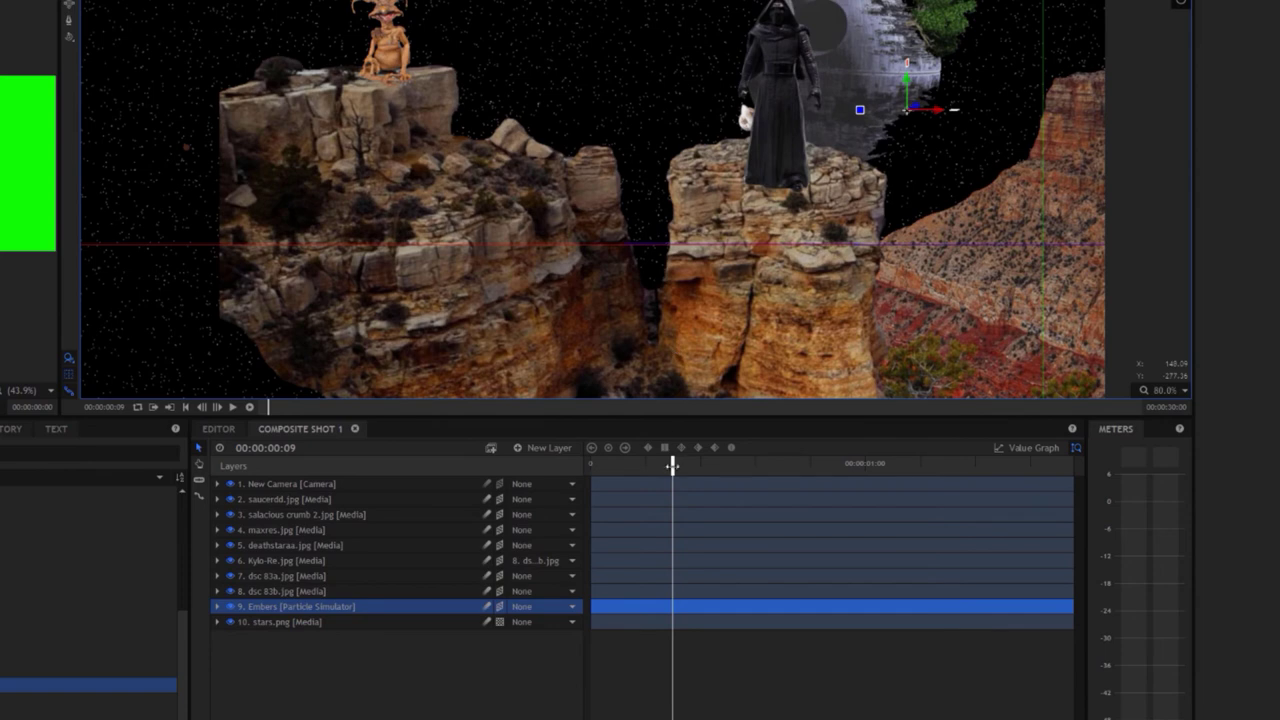
# Scrub to 00:00:01:15 to preview the embers, then zoom the viewer back to 40%
pyautogui.moveTo(672, 465); pyautogui.dragTo(1004, 466)
pyautogui.scroll(-1, 527, 163)
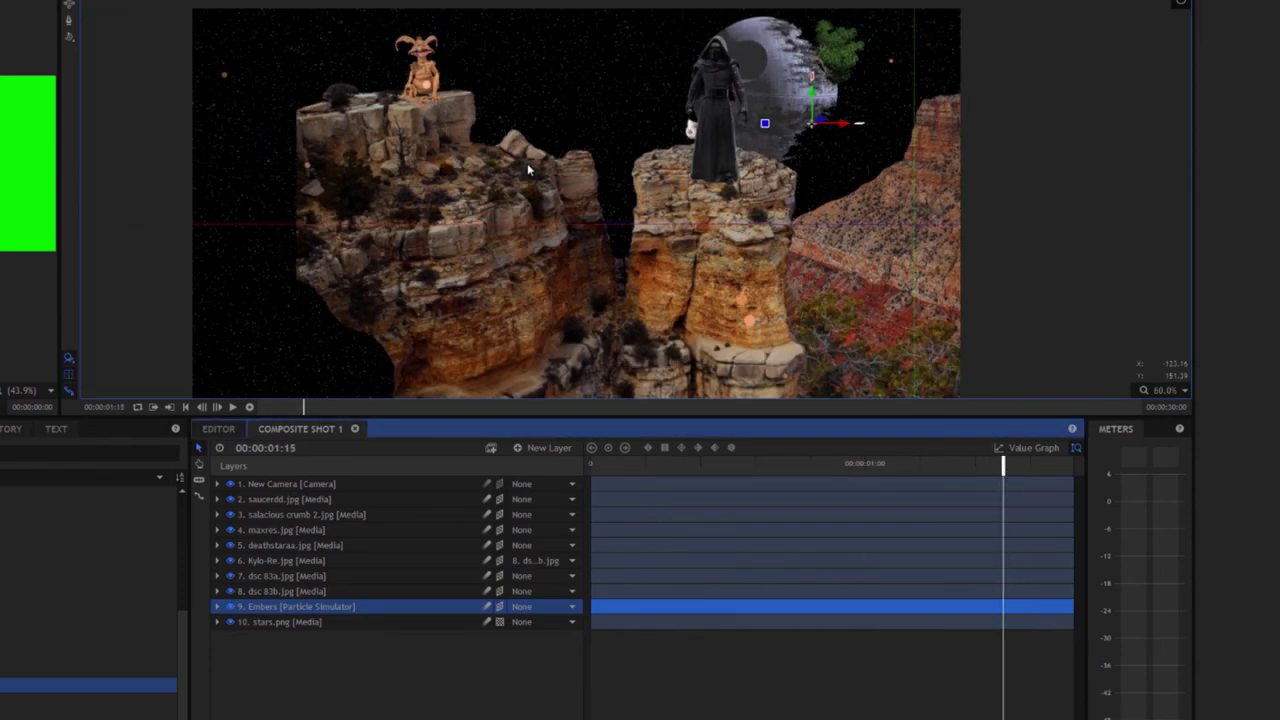
pyautogui.scroll(-1, 527, 163)
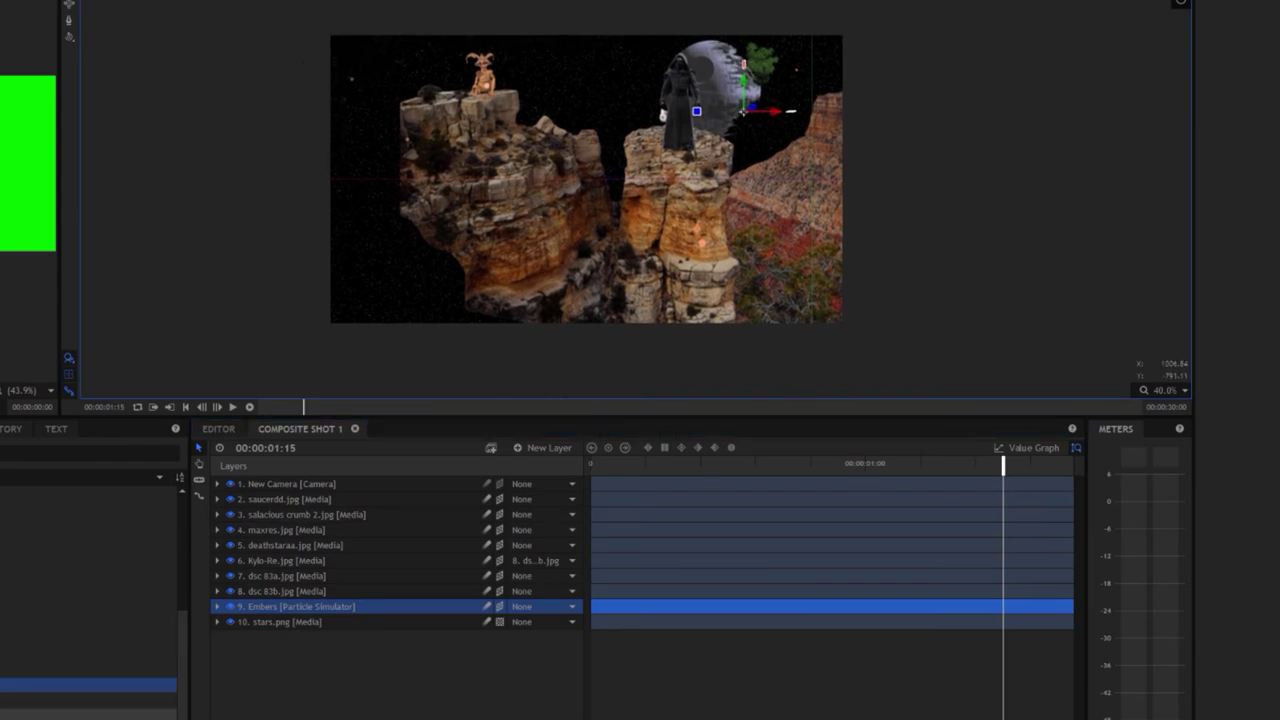
pyautogui.click(90, 560)
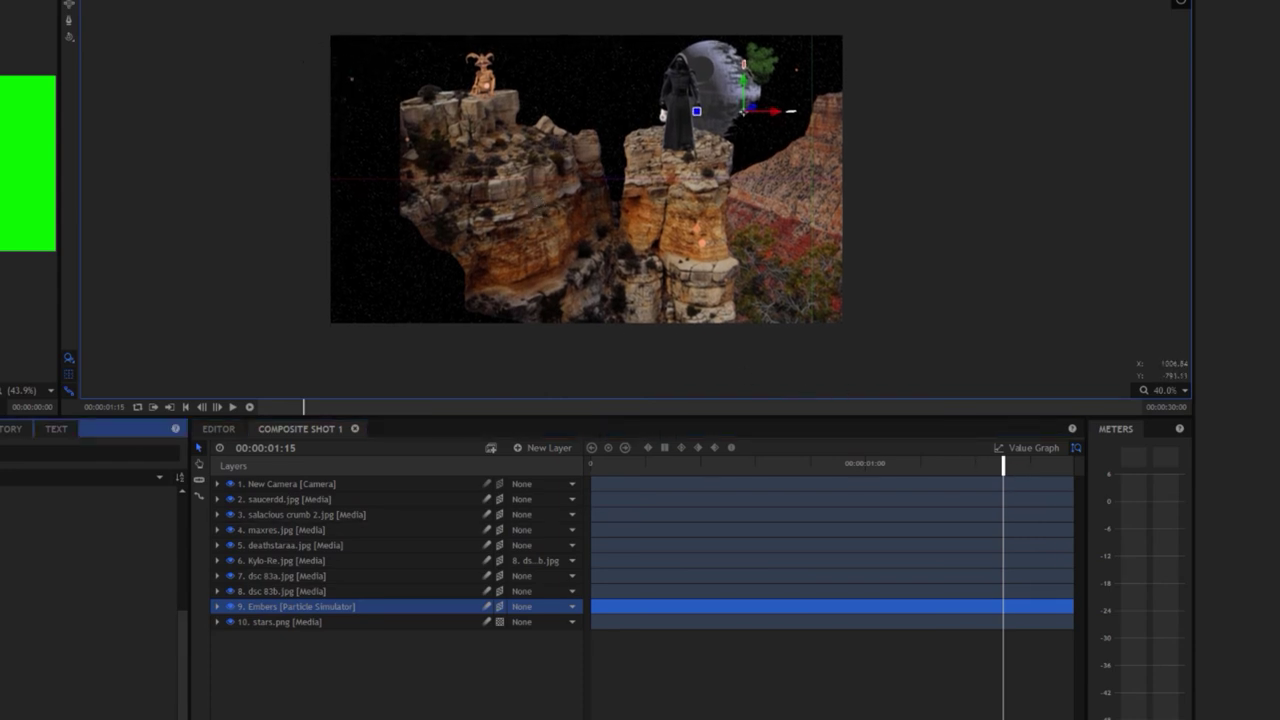
pyautogui.click(277, 606)
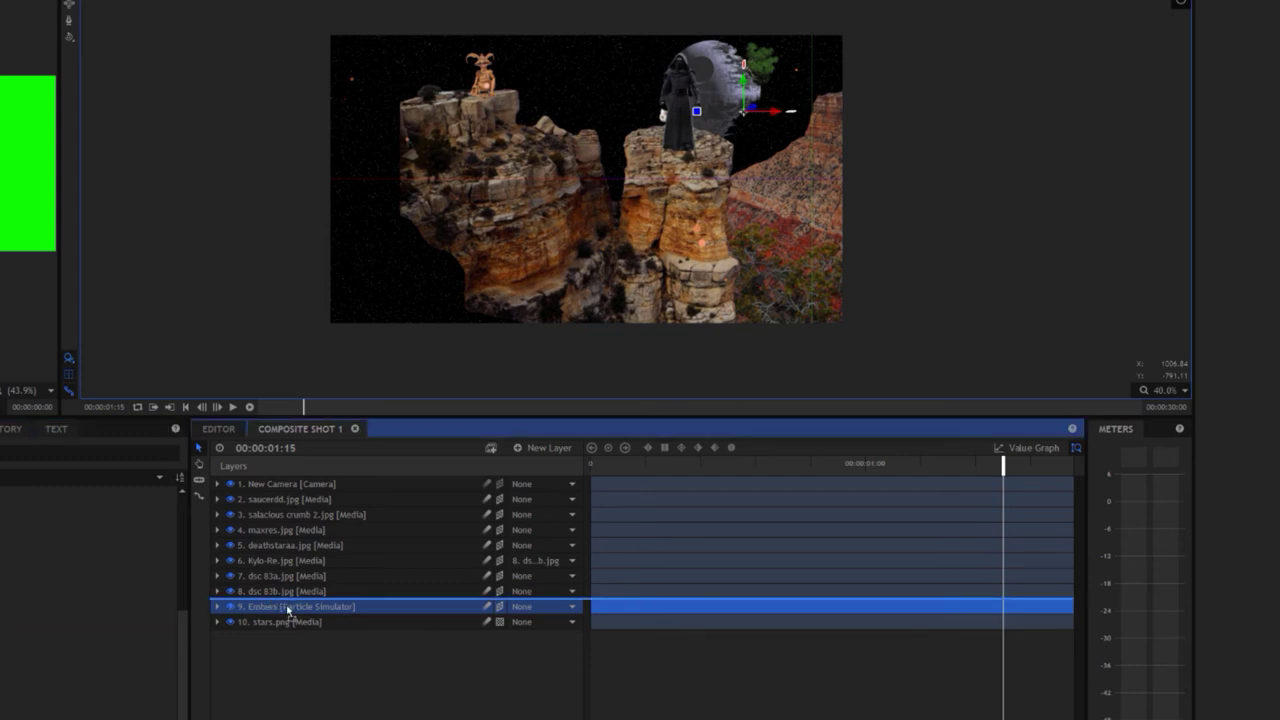
pyautogui.click(286, 608)
# Place the Rolling Smoke HF4P preset above Embers, preview it, and rewind to 00:00:00:00
pyautogui.moveTo(288, 617); pyautogui.dragTo(295, 603)
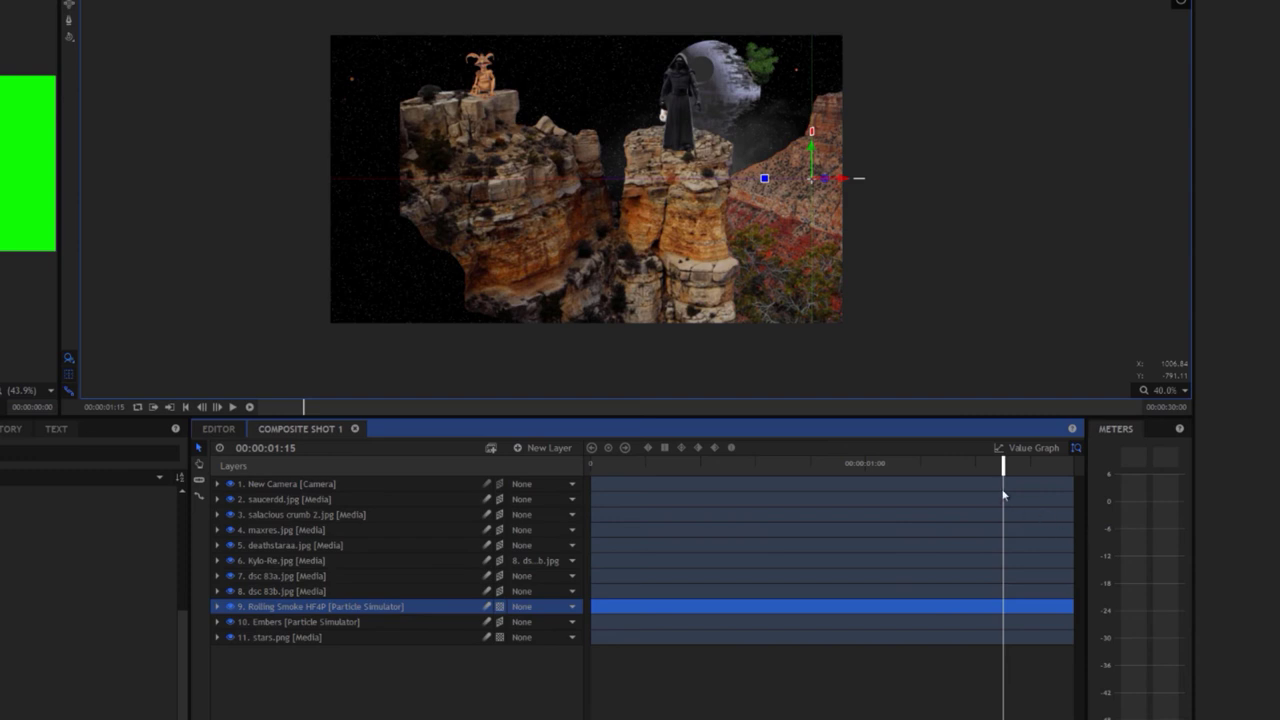
pyautogui.moveTo(1004, 464)
pyautogui.mouseDown()
pyautogui.moveTo(700, 486)
pyautogui.moveTo(1048, 472)
pyautogui.mouseUp()
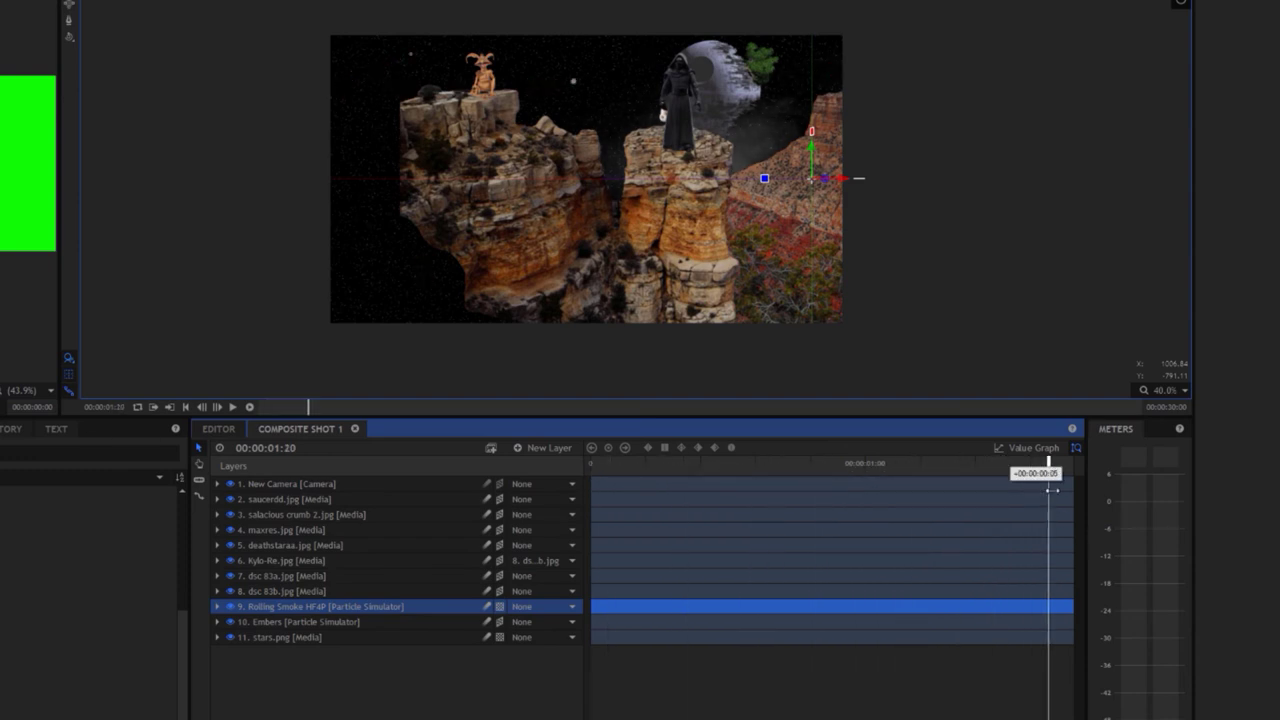
pyautogui.scroll(1, 637, 260)
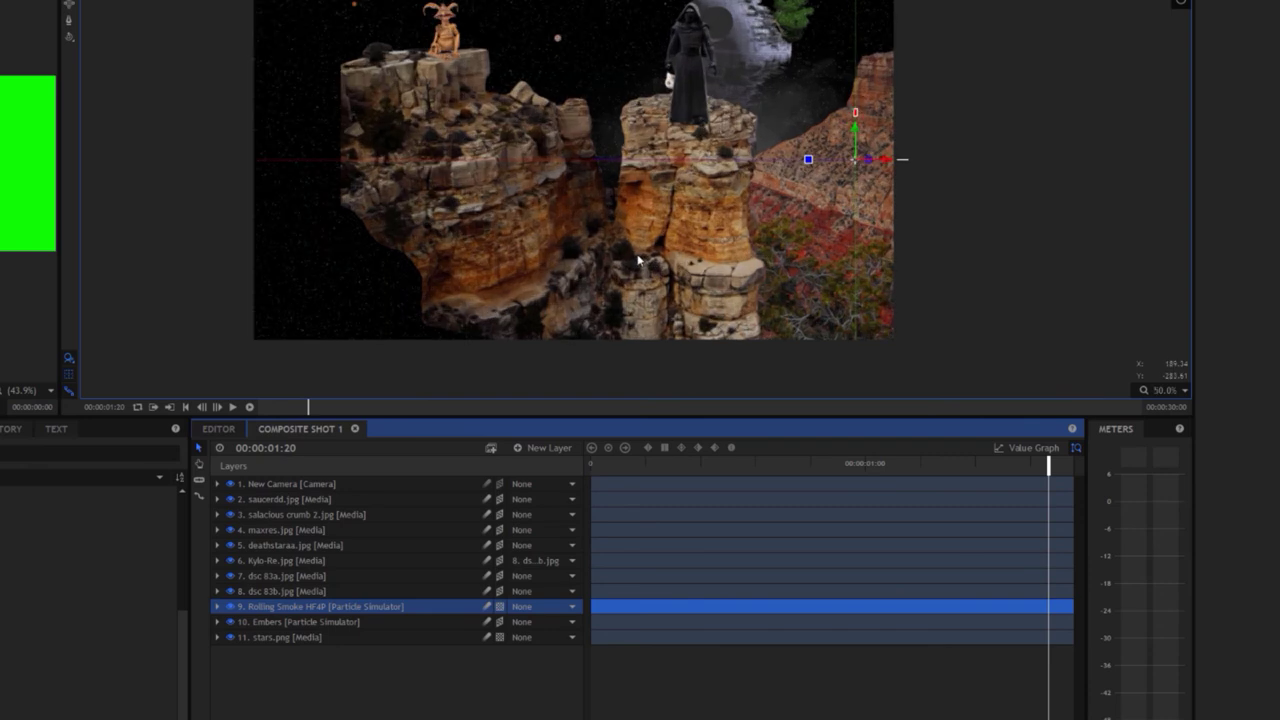
pyautogui.moveTo(1047, 465); pyautogui.dragTo(591, 466)
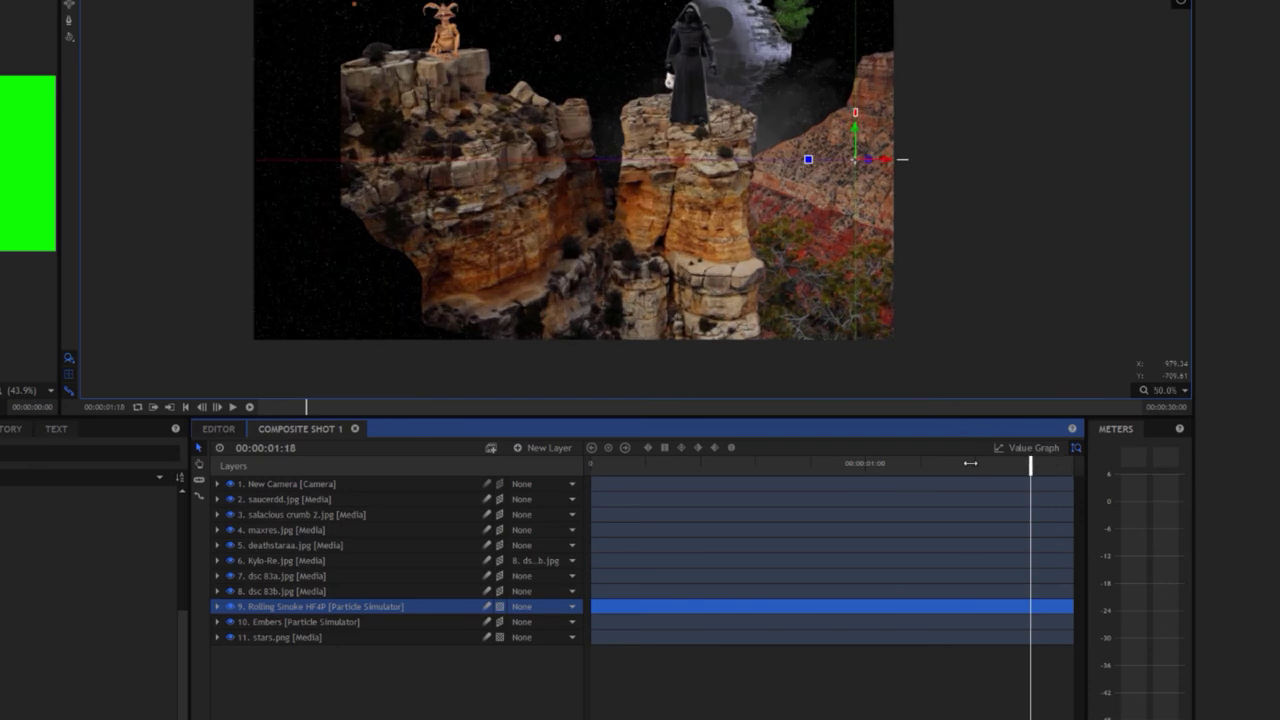
pyautogui.scroll(2, 594, 291)
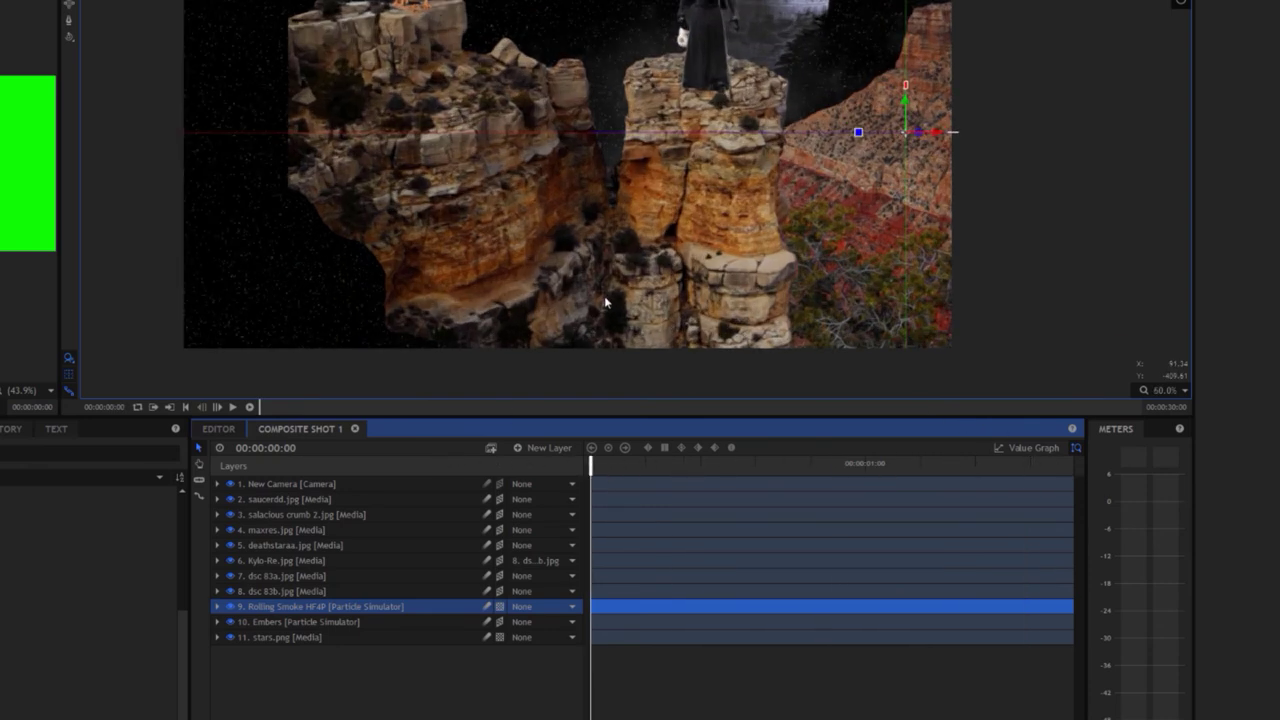
pyautogui.scroll(-1, 608, 294)
pyautogui.scroll(-1, 600, 257)
pyautogui.click(598, 194)
pyautogui.moveTo(598, 194); pyautogui.dragTo(600, 222)
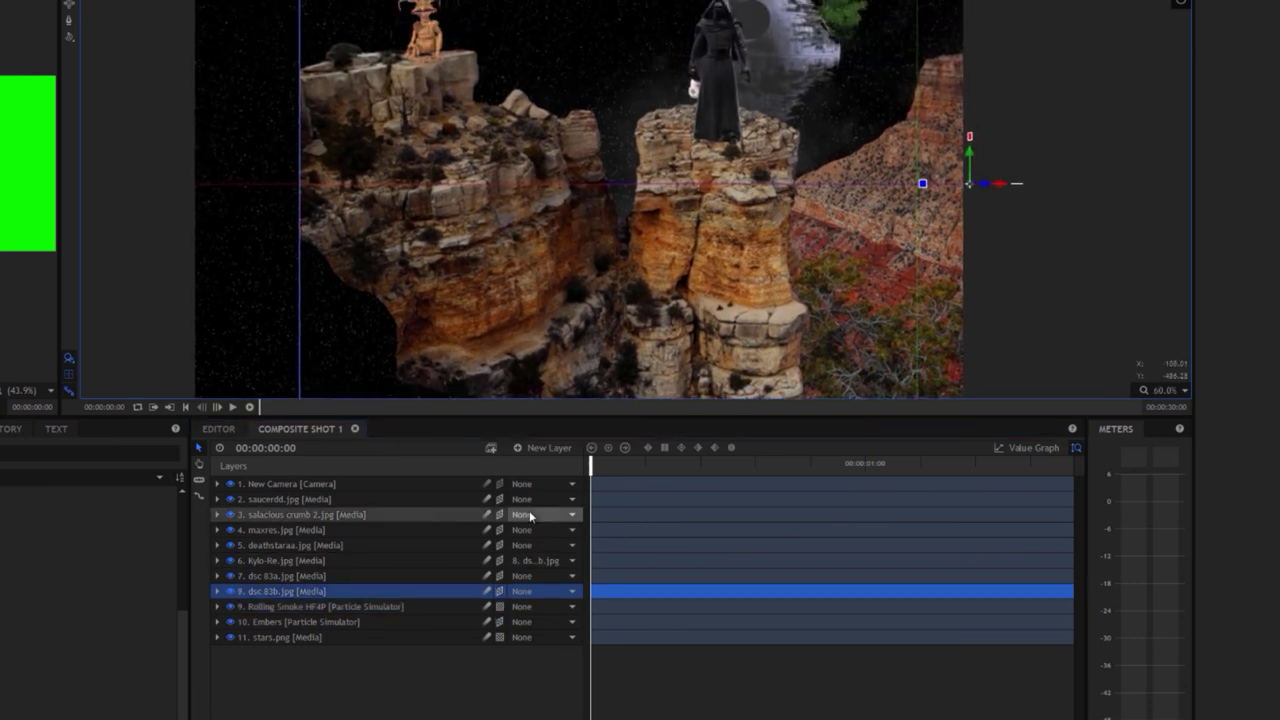
# Adjust New Camera's position to Y 1234 and lens zoom to 3665.6, framing the Death Star
pyautogui.click(217, 484)
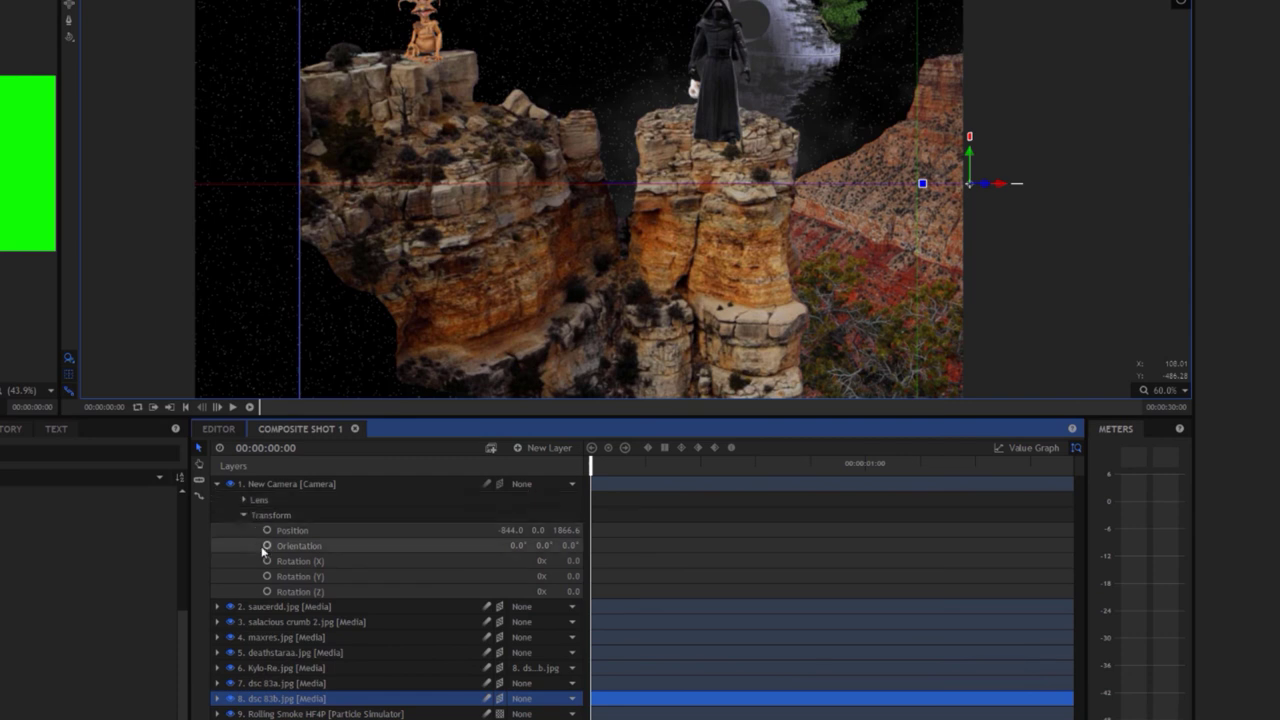
pyautogui.moveTo(511, 530)
pyautogui.mouseDown()
pyautogui.moveTo(580, 530)
pyautogui.moveTo(500, 530)
pyautogui.mouseUp()
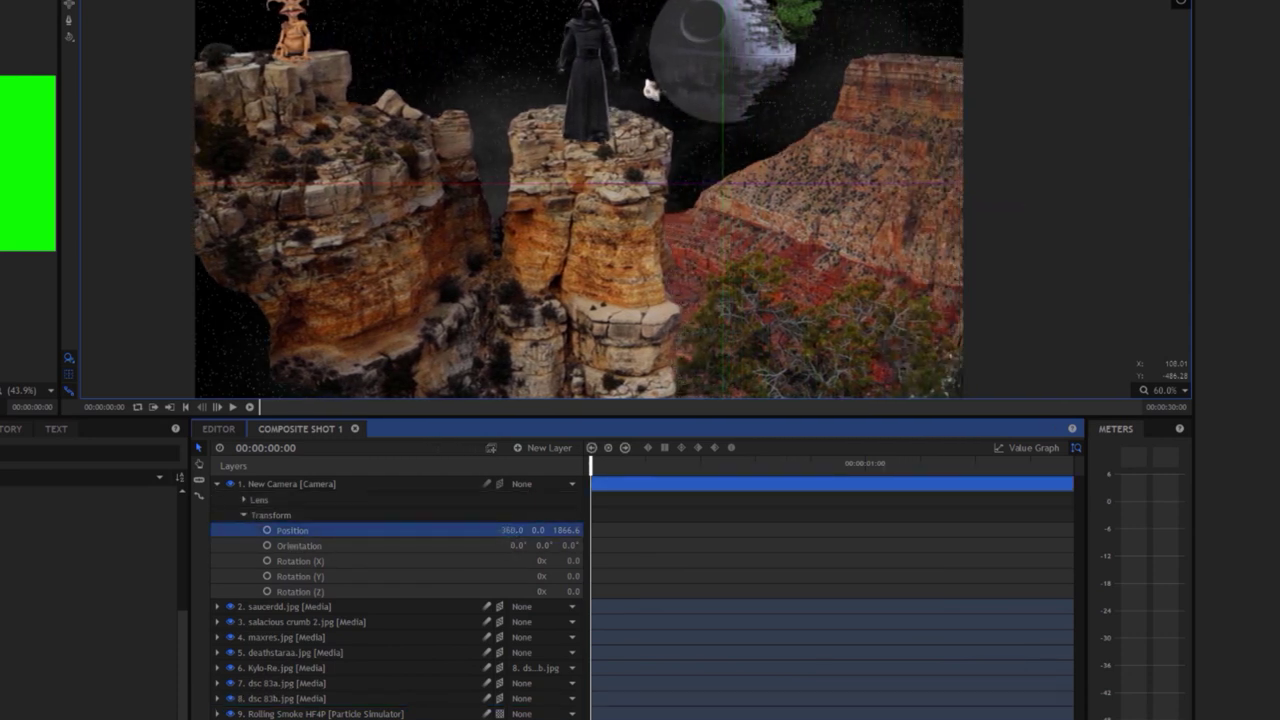
pyautogui.click(245, 500)
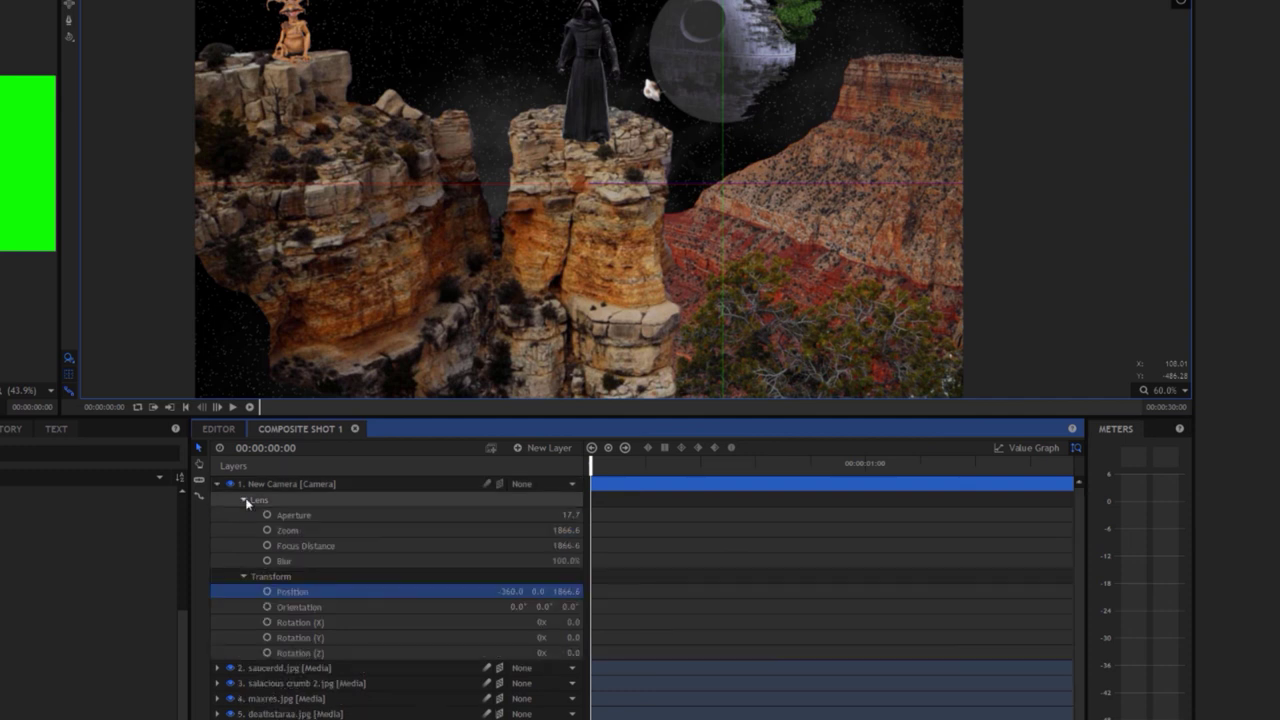
pyautogui.moveTo(562, 530); pyautogui.dragTo(562, 530)
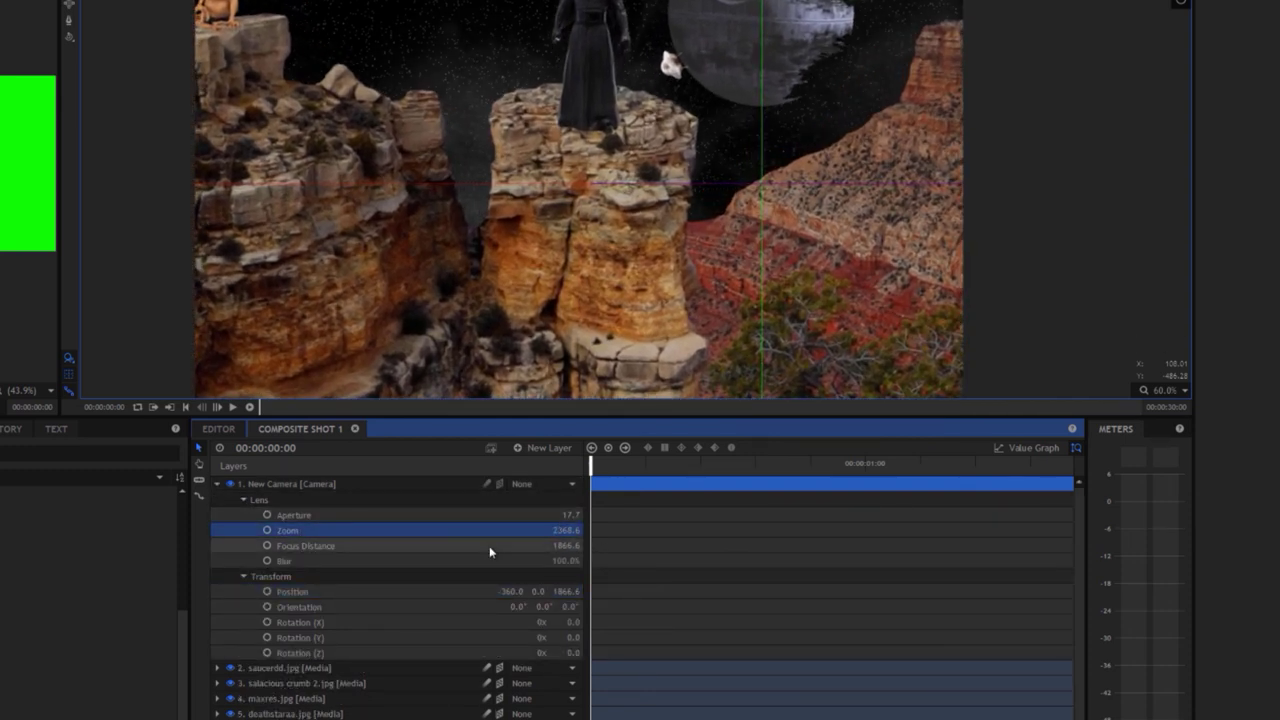
pyautogui.moveTo(513, 591)
pyautogui.mouseDown()
pyautogui.moveTo(530, 591)
pyautogui.moveTo(505, 591)
pyautogui.mouseUp()
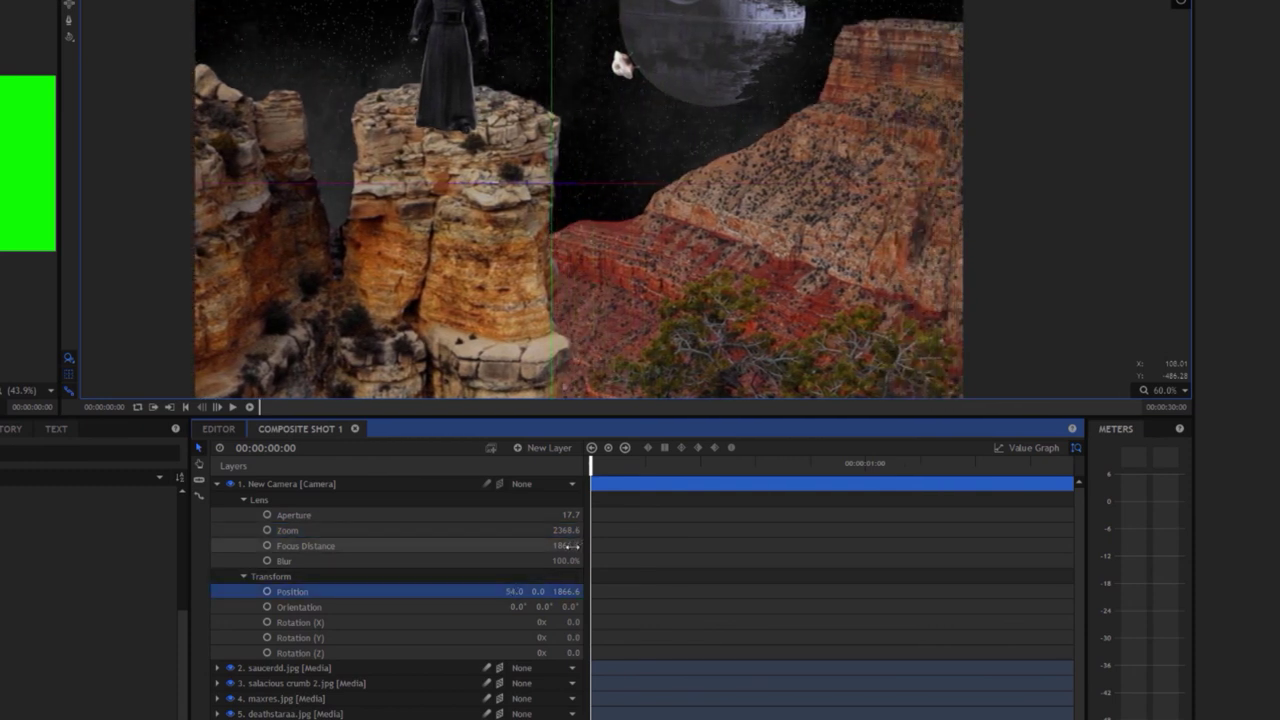
pyautogui.moveTo(566, 530); pyautogui.dragTo(640, 530)
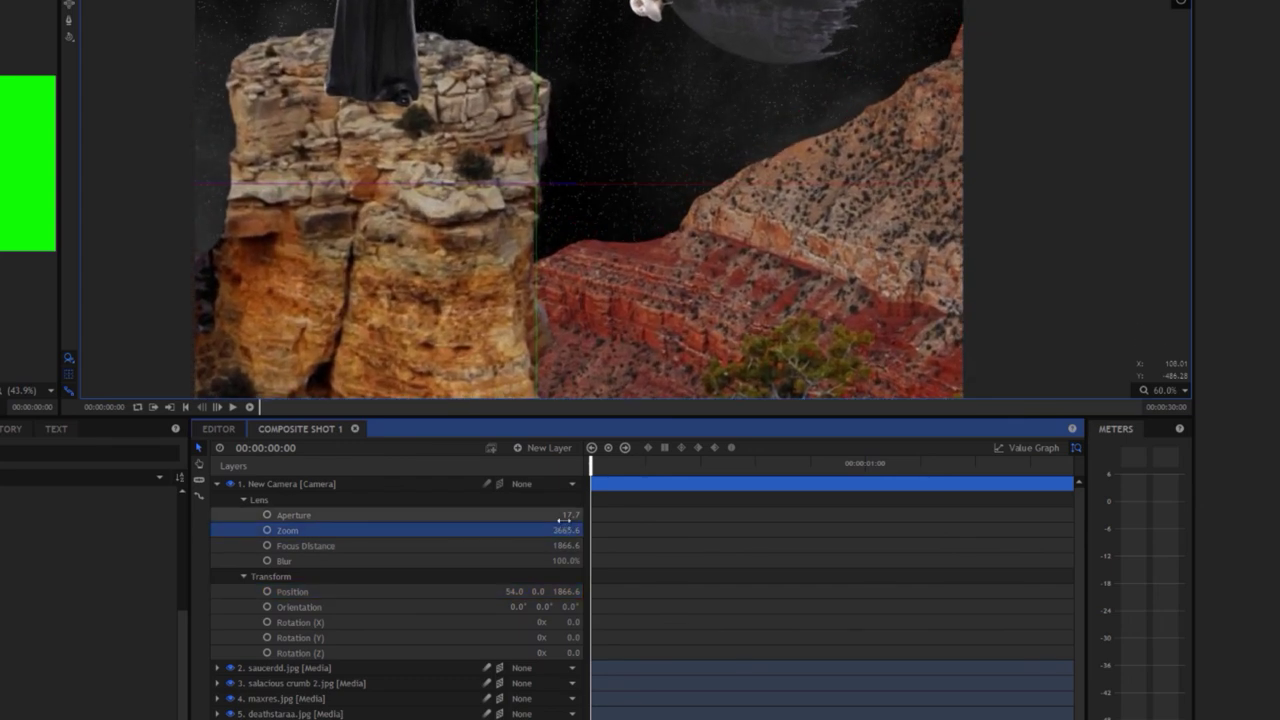
pyautogui.moveTo(538, 591)
pyautogui.mouseDown()
pyautogui.moveTo(566, 591)
pyautogui.moveTo(490, 593)
pyautogui.moveTo(540, 591)
pyautogui.moveTo(503, 591)
pyautogui.mouseUp()
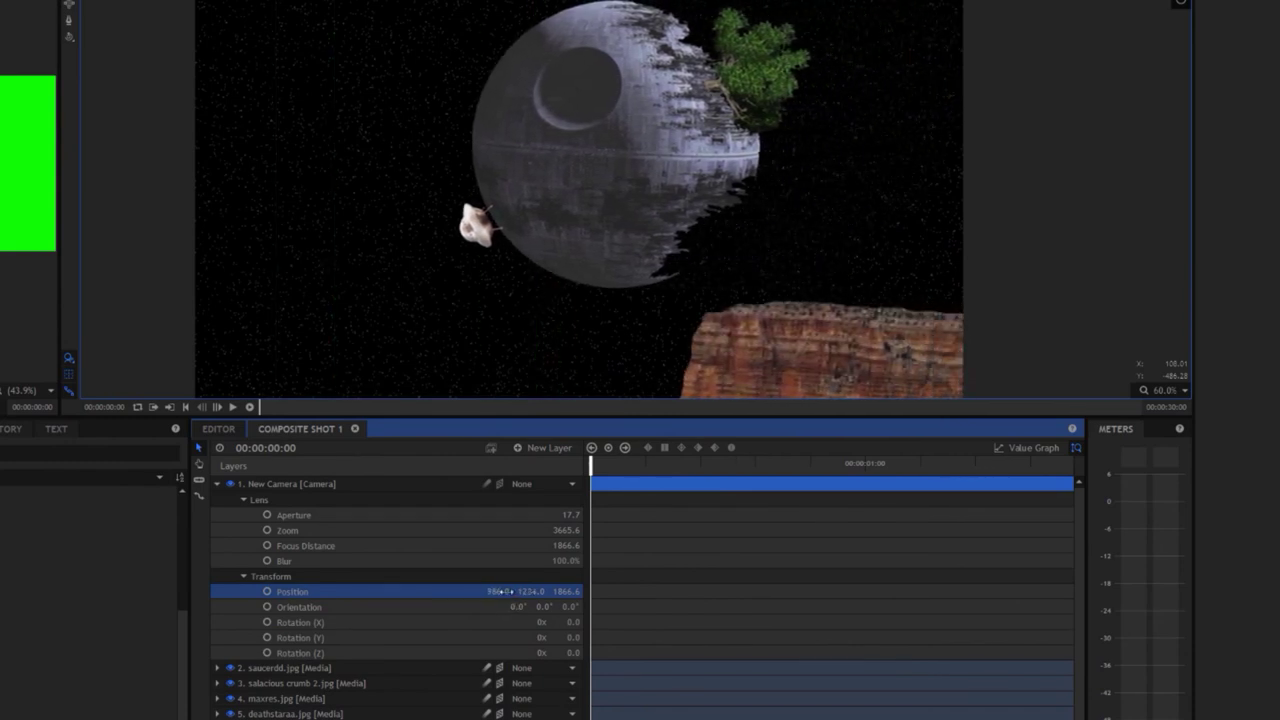